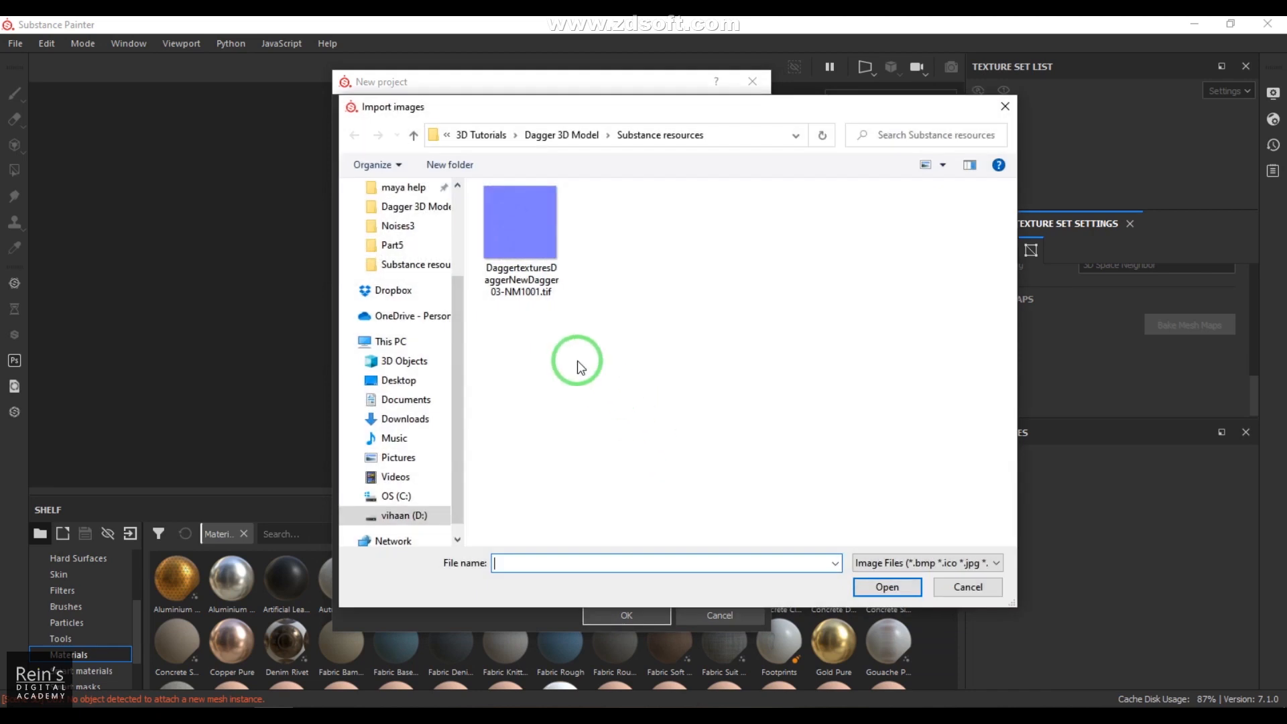
Step: Import the DaggertexturesDaggerNewDagger03-NM1001.tif normal map and create the new dagger project
left_click(887, 587)
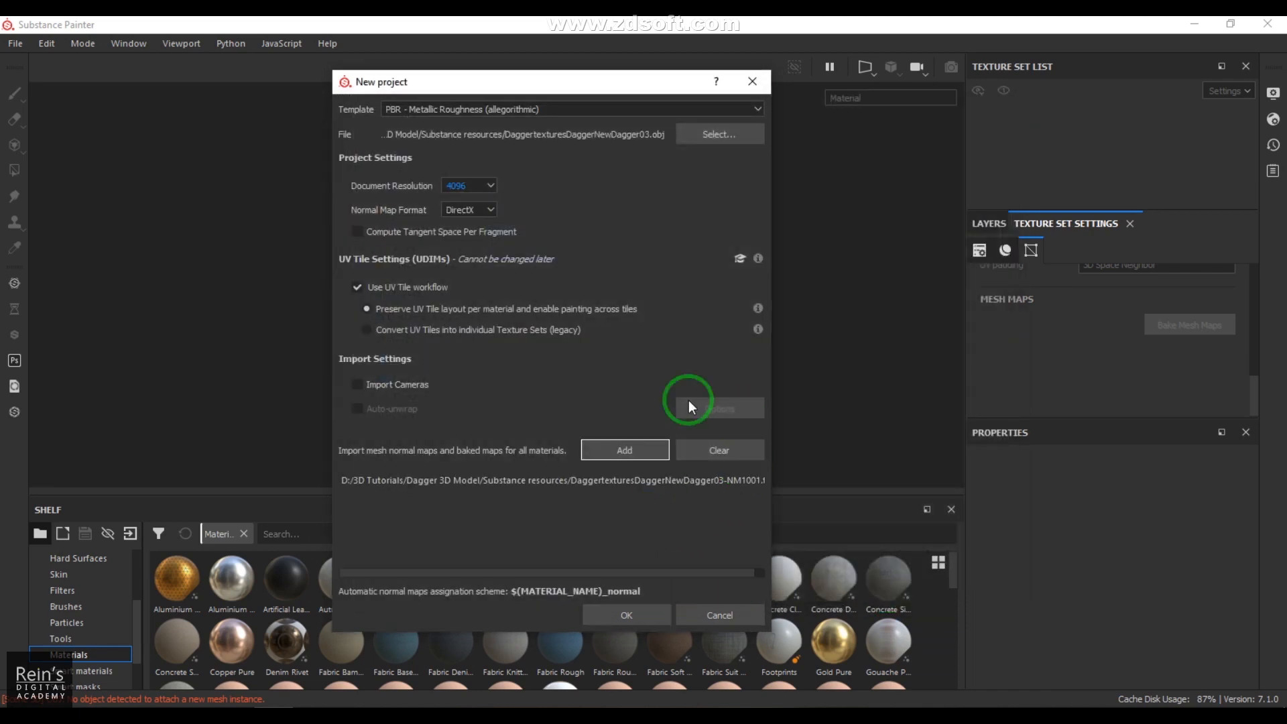
left_click(627, 615)
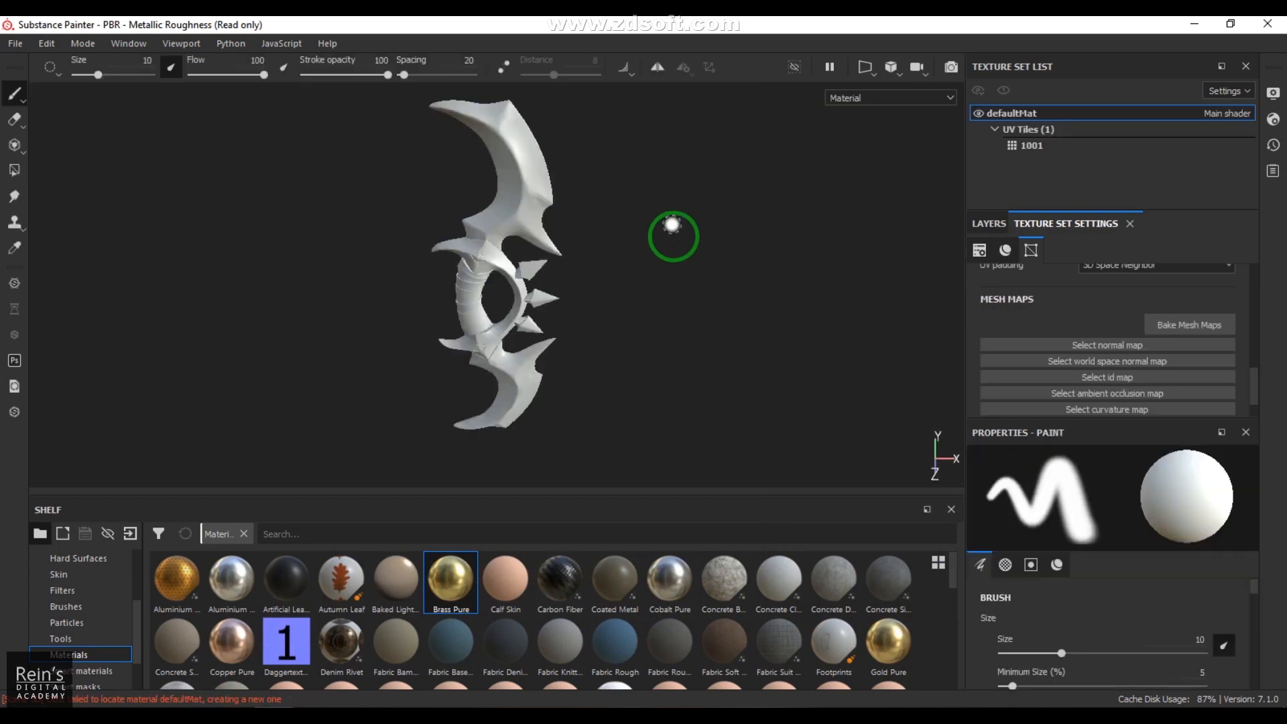
Step: Assign the imported dagger normal map to the Normal slot of the texture set's mesh maps
mouse_move(684, 388)
left_mouse_down("alt")
mouse_move(546, 353)
mouse_move(710, 339)
mouse_move(247, 347)
mouse_move(807, 344)
mouse_move(659, 349)
left_mouse_up("alt")
left_click(988, 223)
left_click(1015, 223)
left_click_drag(898, 295, 689, 296, "alt")
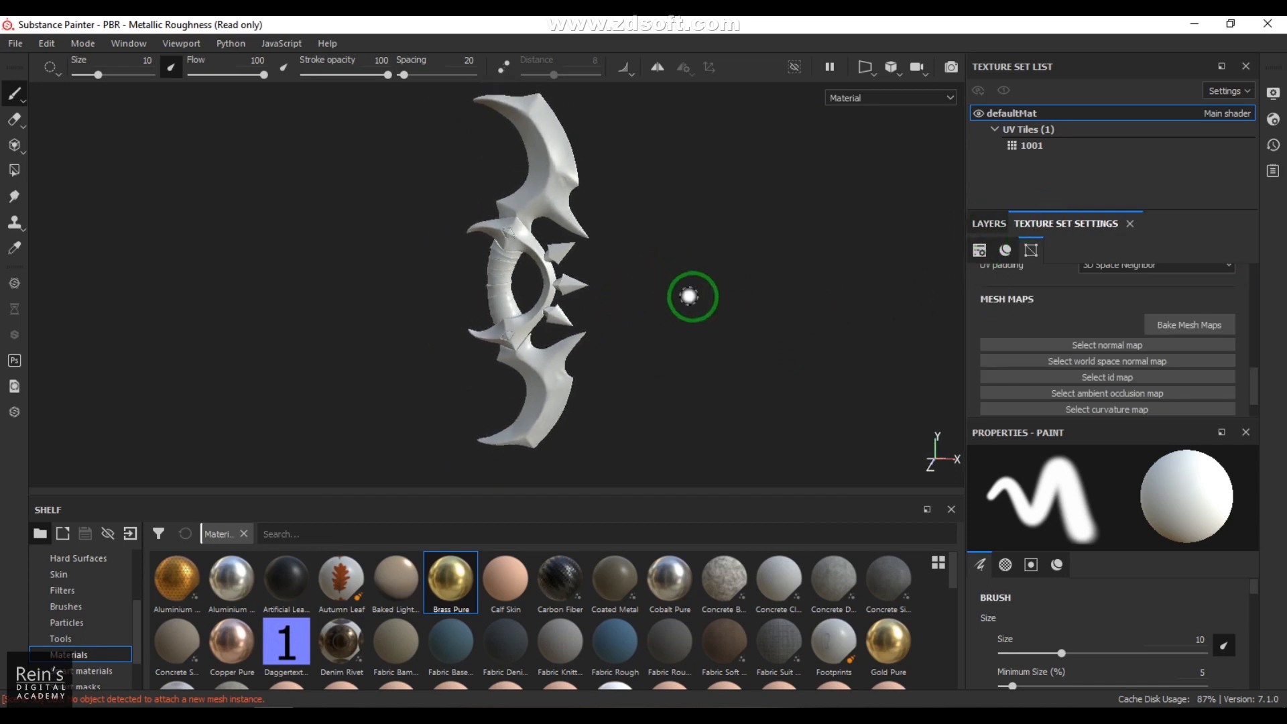
left_click(1084, 347)
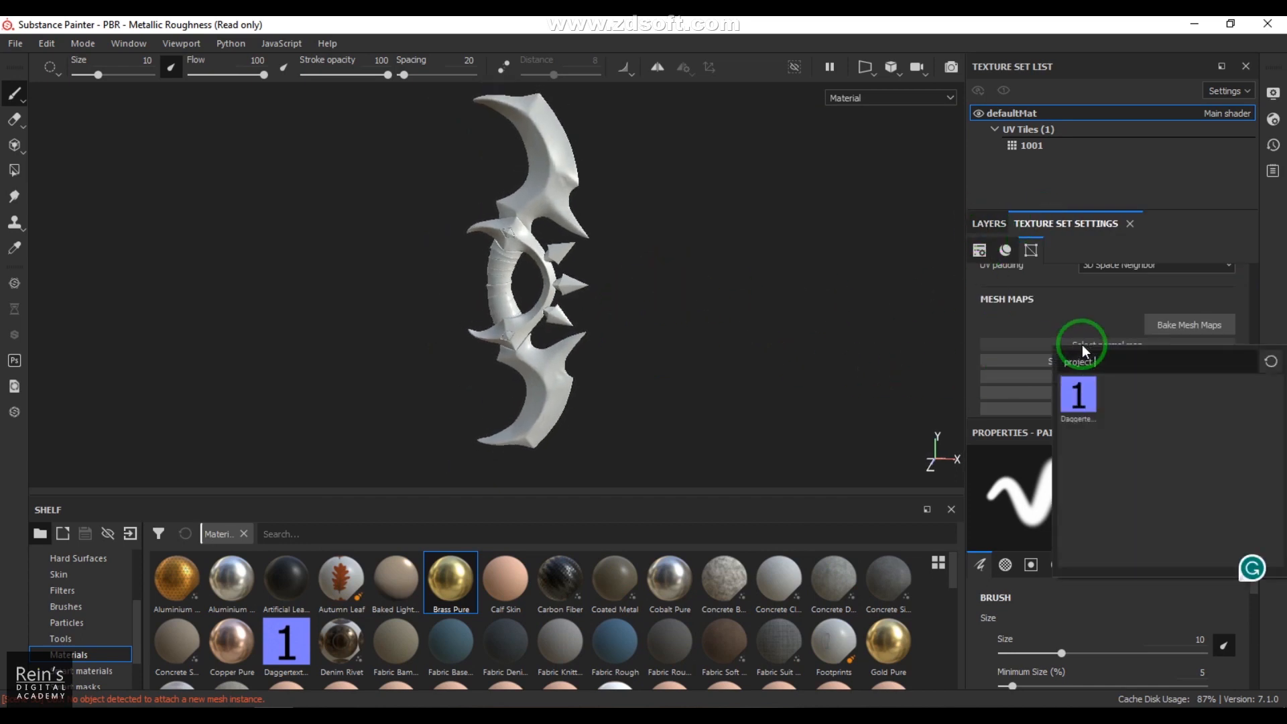
left_click(1075, 398)
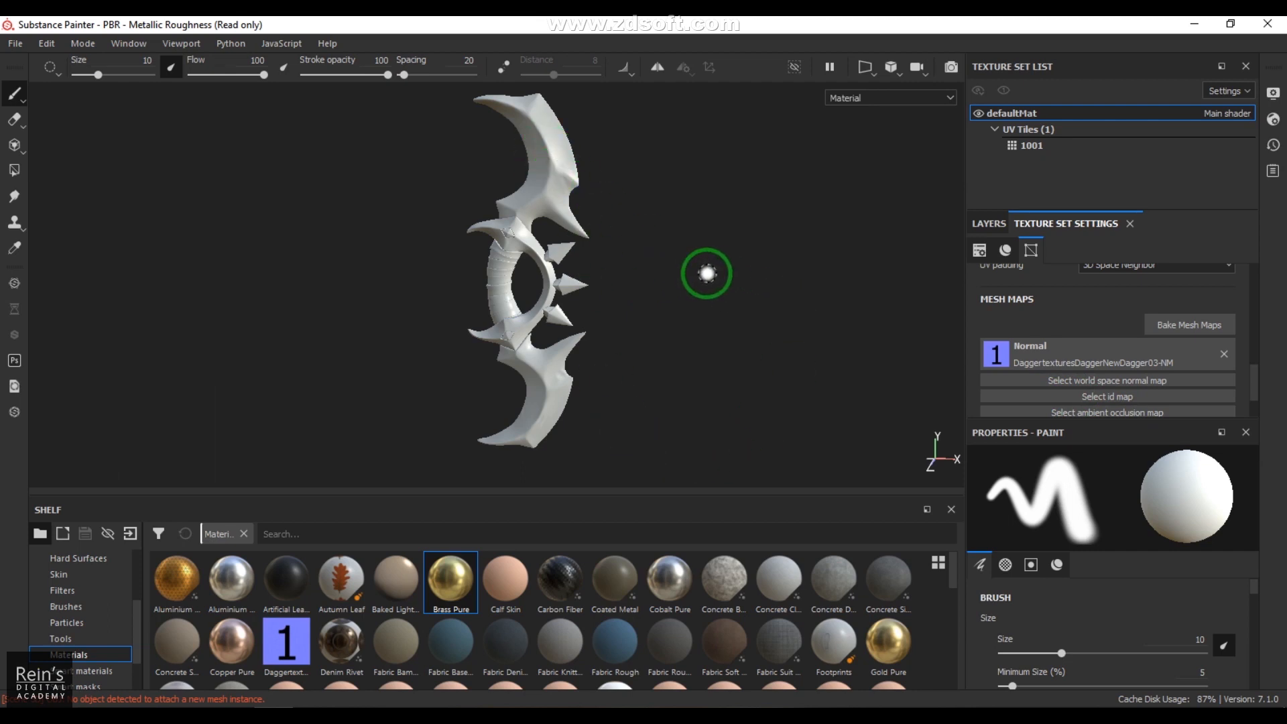
Step: Examine the normal map detail on the dagger's blades, guard, grip and spikes from several angles
middle_click_drag(675, 255, 674, 321, "alt")
right_click_drag(611, 243, 656, 422, "alt")
middle_click_drag(570, 217, 642, 362, "alt")
scroll(677, 362, "up", 5)
middle_click_drag(745, 302, 746, 347, "alt")
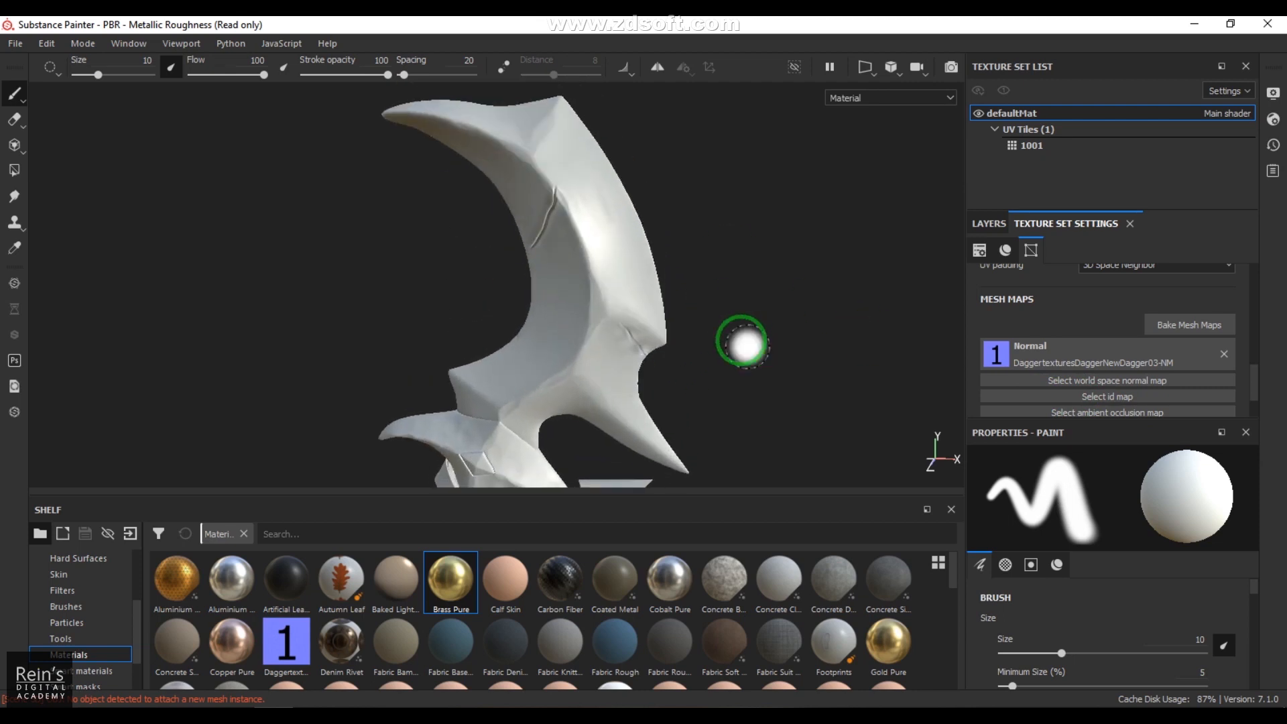
left_click_drag(684, 373, 698, 196, "alt")
left_click_drag(698, 279, 672, 232, "alt")
middle_click_drag(672, 232, 684, 61, "alt")
middle_click_drag(713, 340, 715, 454, "alt")
left_click_drag(707, 294, 701, 328, "alt")
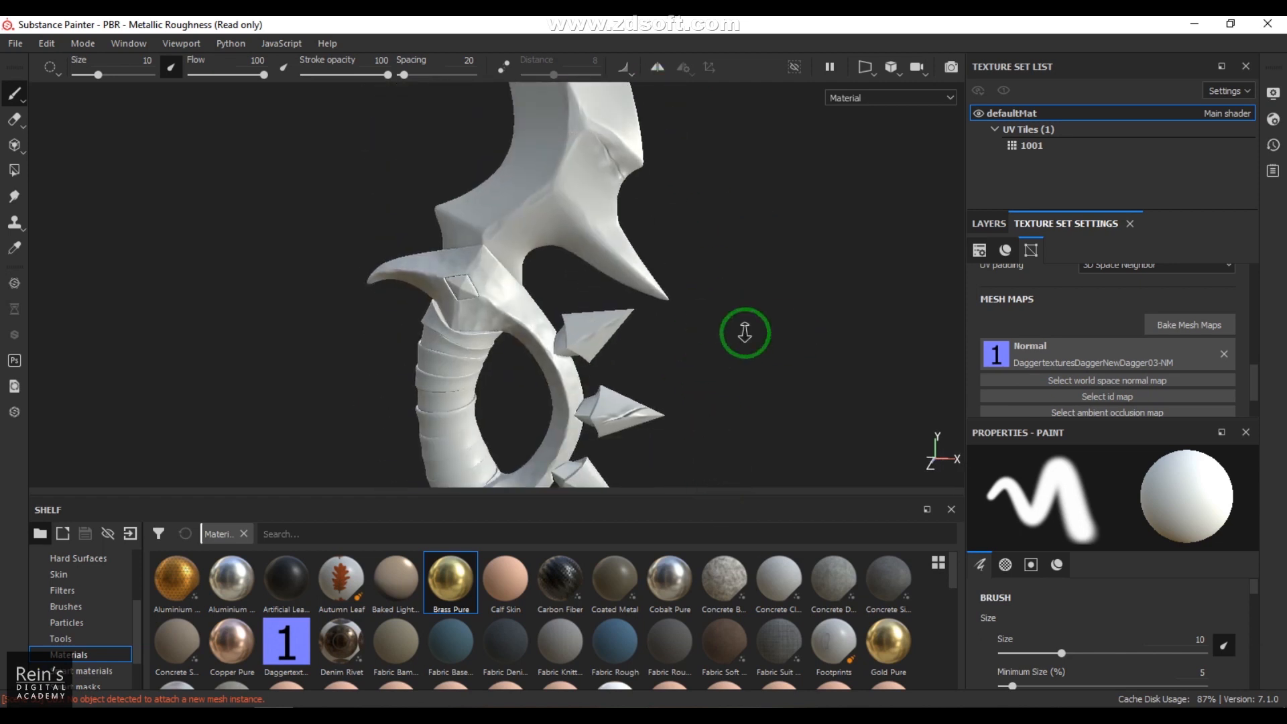
right_click_drag(775, 334, 636, 295, "alt")
middle_click_drag(571, 274, 586, 354, "alt")
left_click_drag(586, 354, 862, 287, "alt")
right_click_drag(742, 339, 717, 348, "alt")
left_click_drag(717, 349, 701, 283, "alt")
right_click_drag(658, 293, 770, 388, "alt")
mouse_move(760, 333)
right_mouse_down("shift")
mouse_move(794, 334)
mouse_move(715, 335)
mouse_move(821, 350)
mouse_move(767, 350)
mouse_move(783, 356)
right_mouse_up("shift")
scroll(783, 355, "down", 3)
mouse_move(861, 411)
left_mouse_down("alt")
mouse_move(602, 312)
mouse_move(482, 241)
mouse_move(436, 247)
mouse_move(454, 316)
left_mouse_up("alt")
right_click_drag(643, 300, 631, 299, "shift")
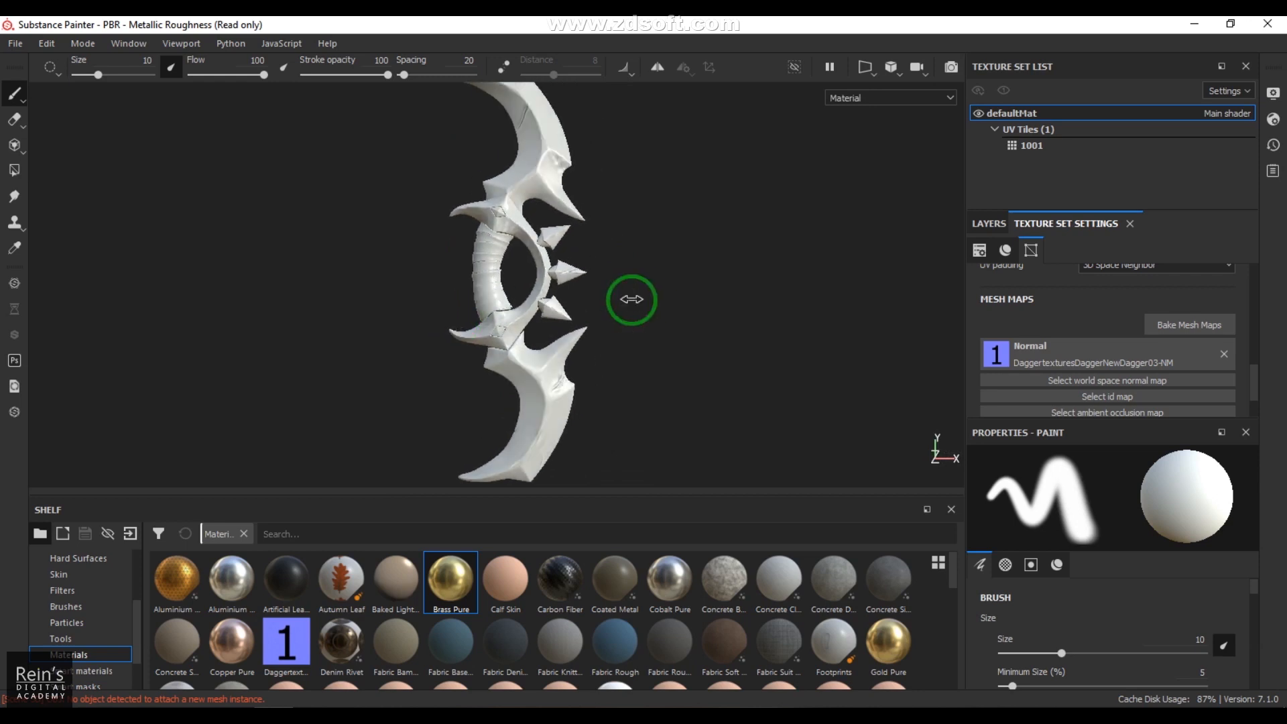
Step: Begin baking the mesh maps and exclude the Normal map from the bake
left_click(1192, 326)
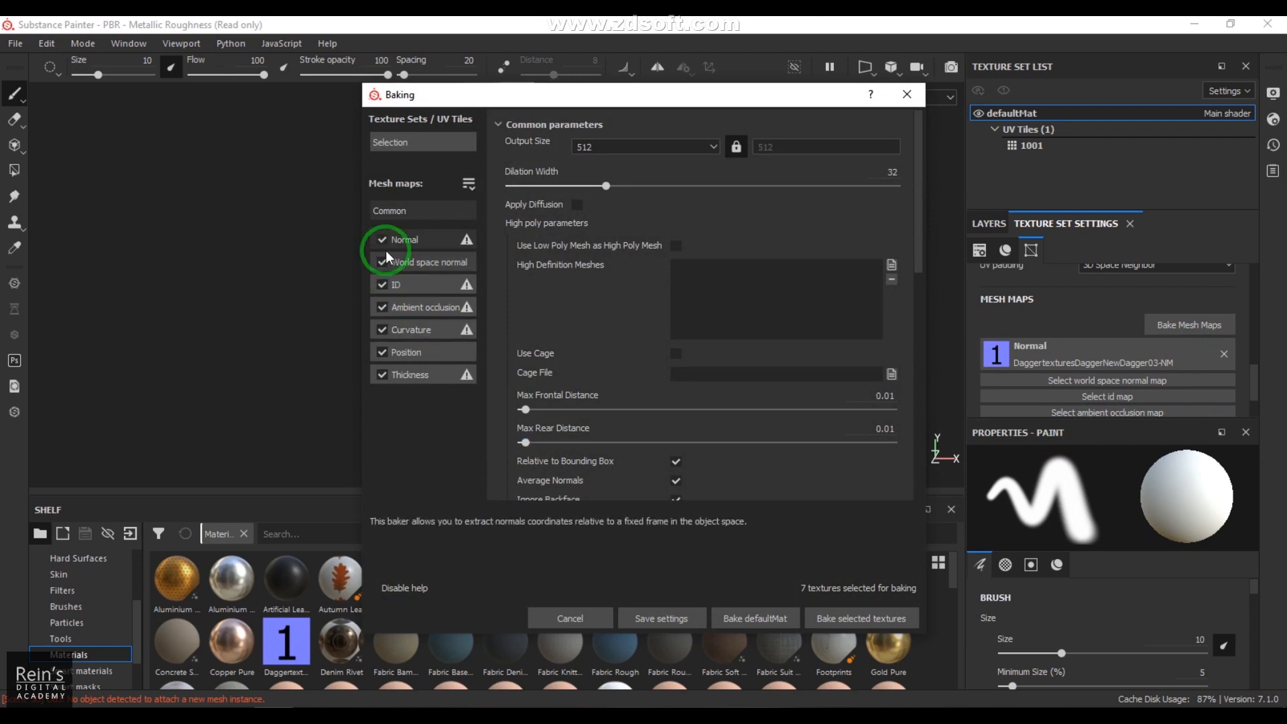
left_click(404, 240)
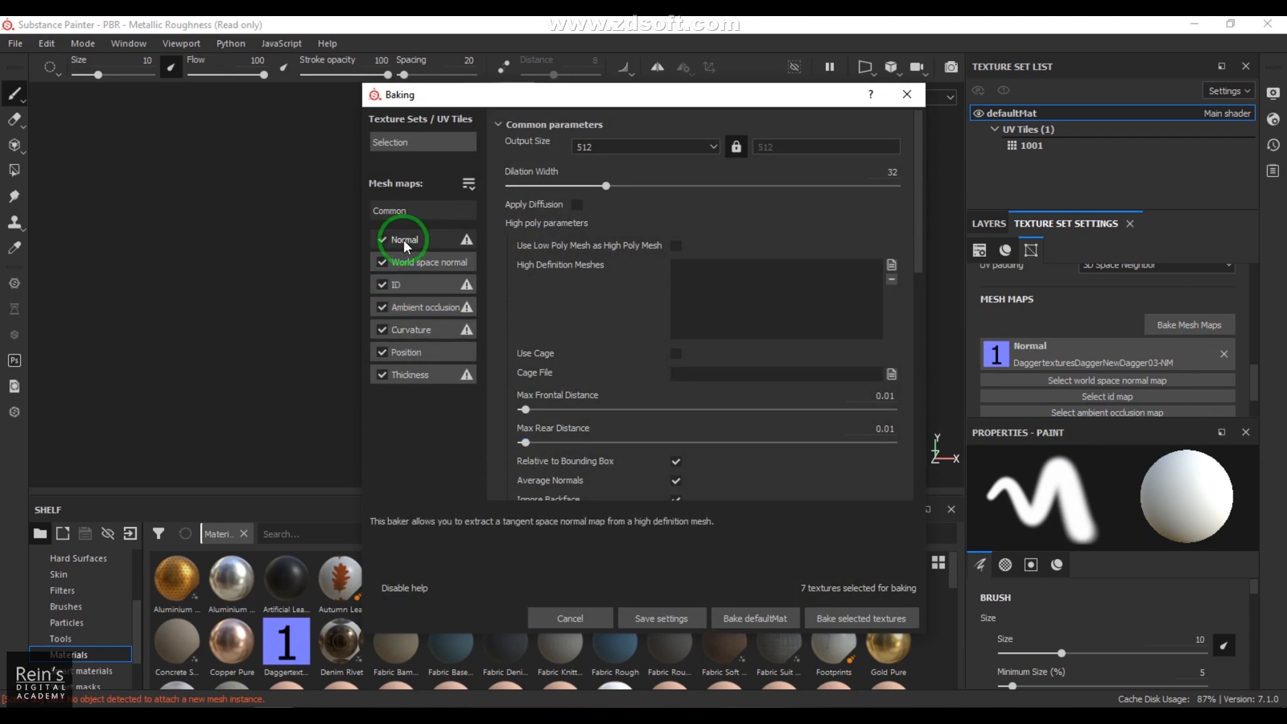
left_click(382, 240)
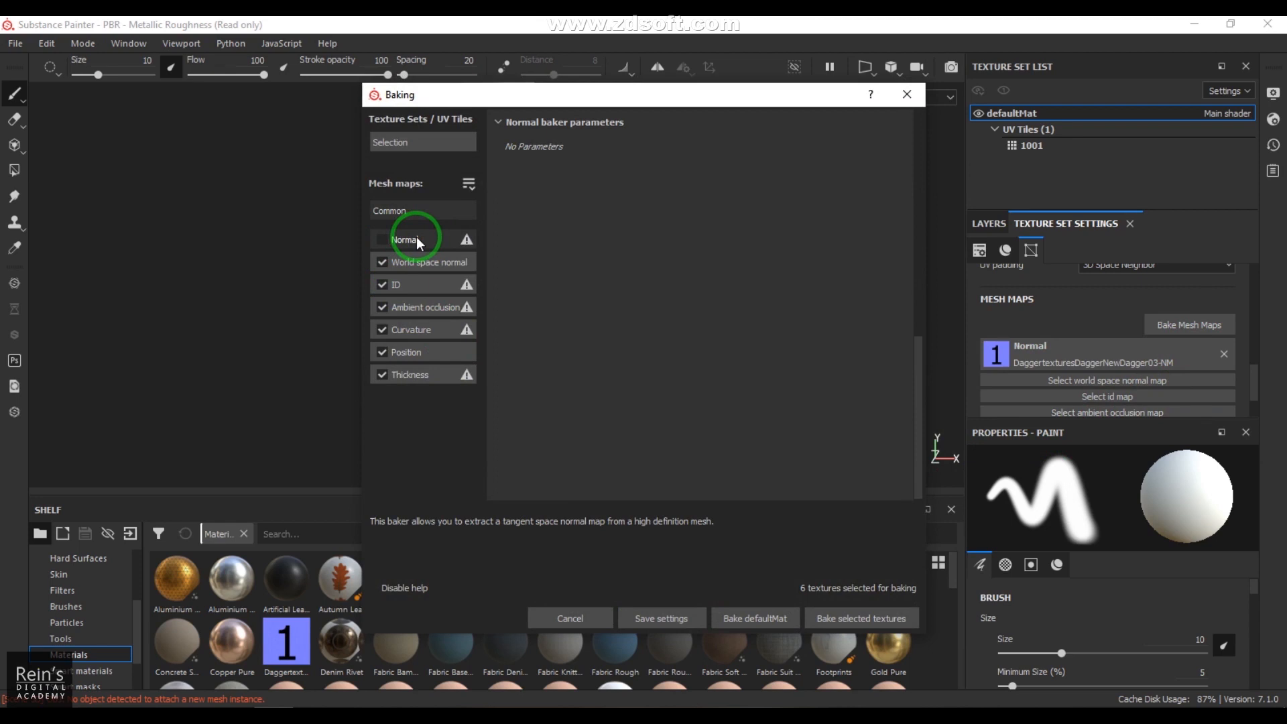
Step: Set the Curvature baking method to Generate from Normal Map (Deprecated) and bake the selected mesh maps
left_click(421, 330)
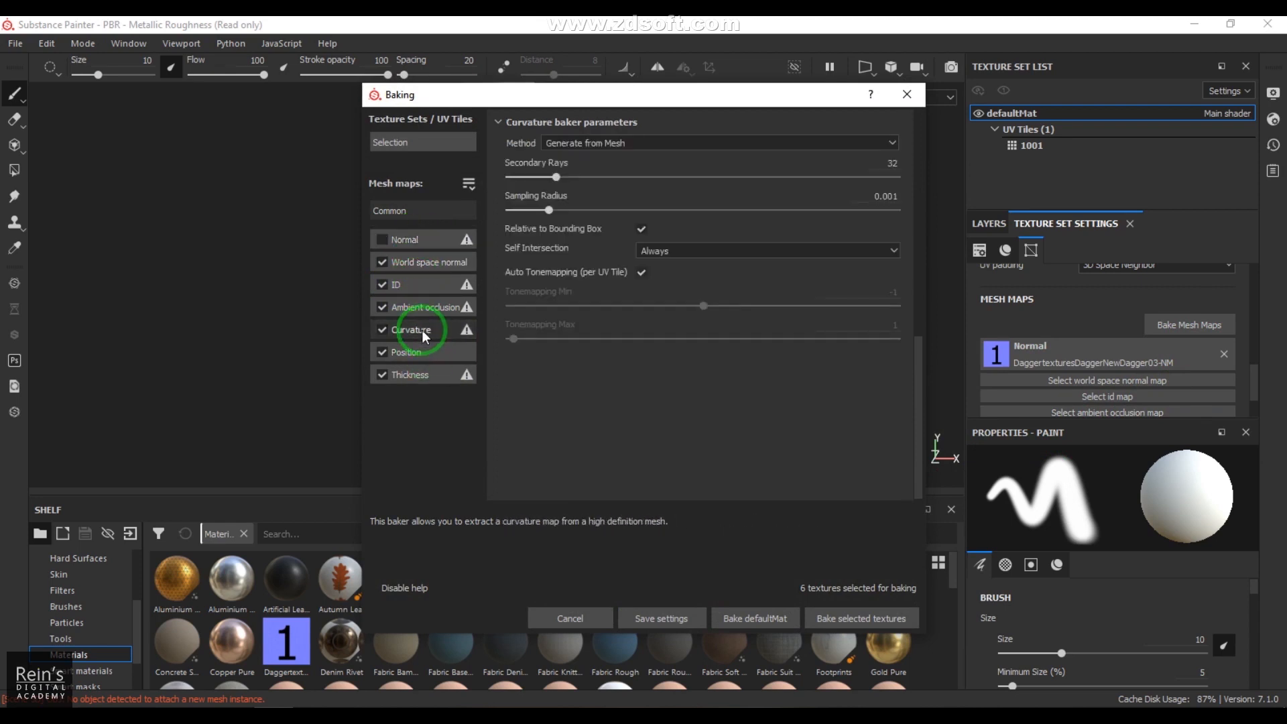
left_click(581, 144)
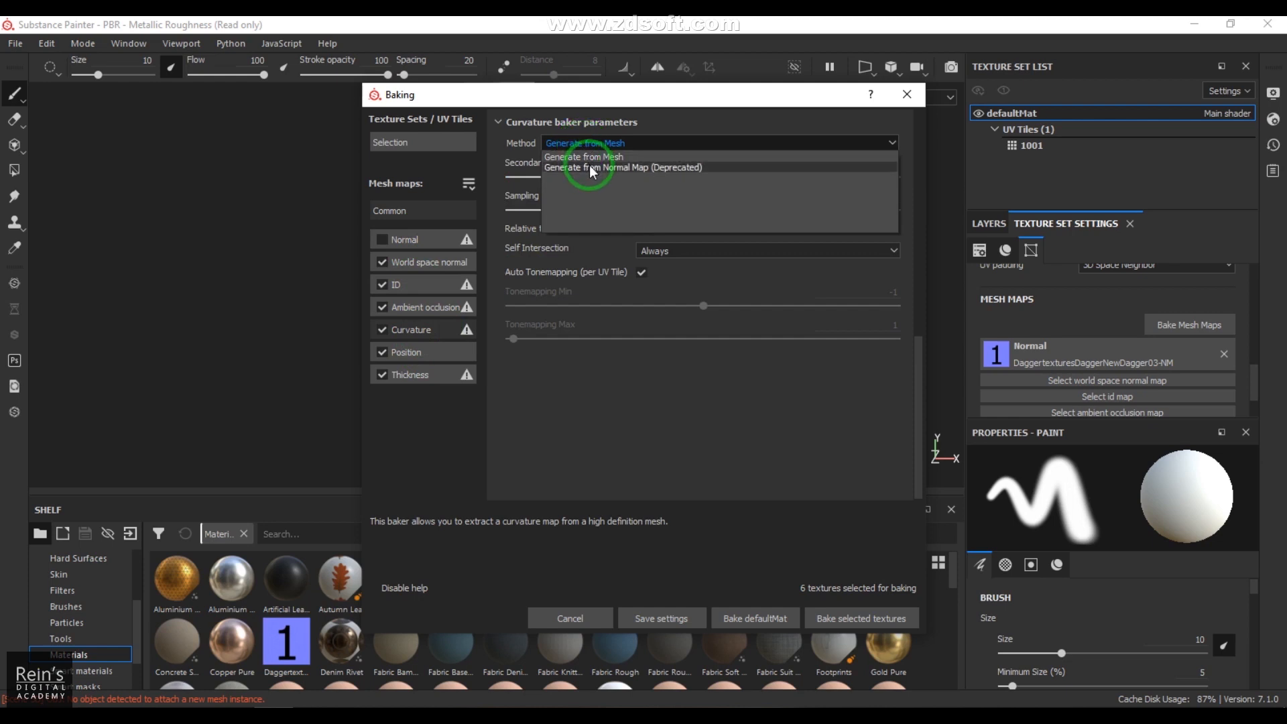
left_click(589, 167)
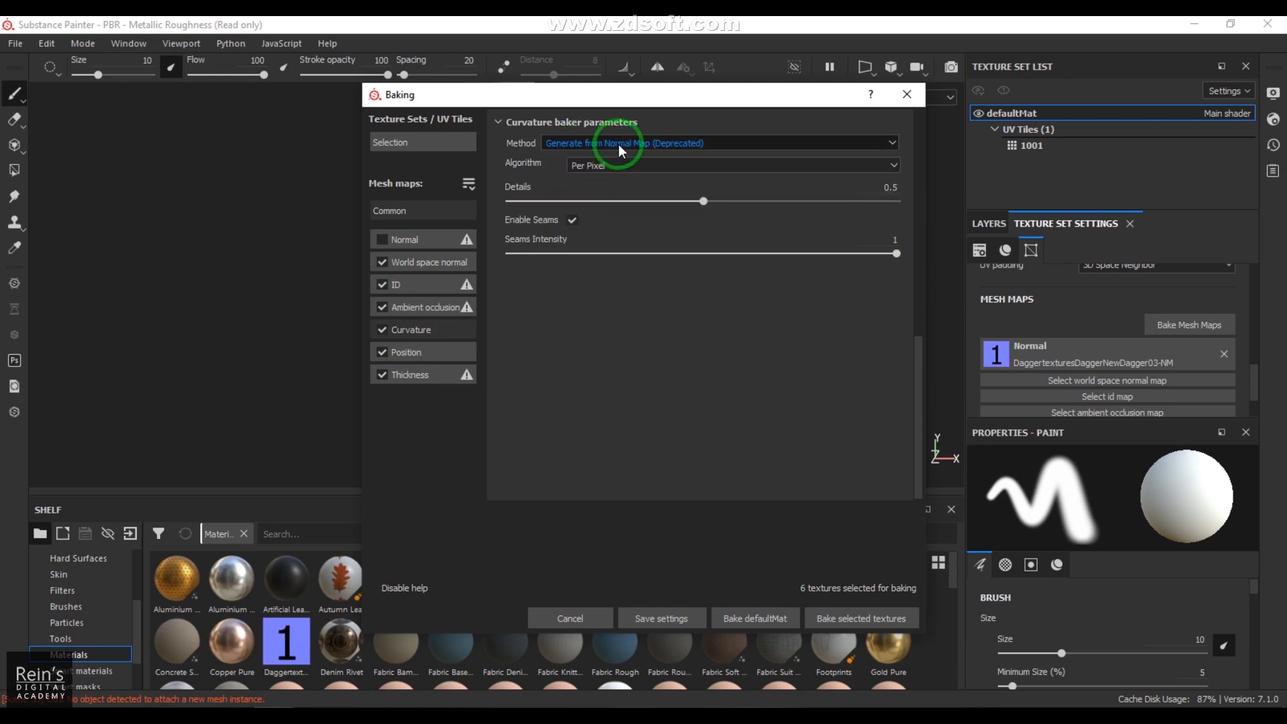
left_click_drag(689, 100, 723, 86)
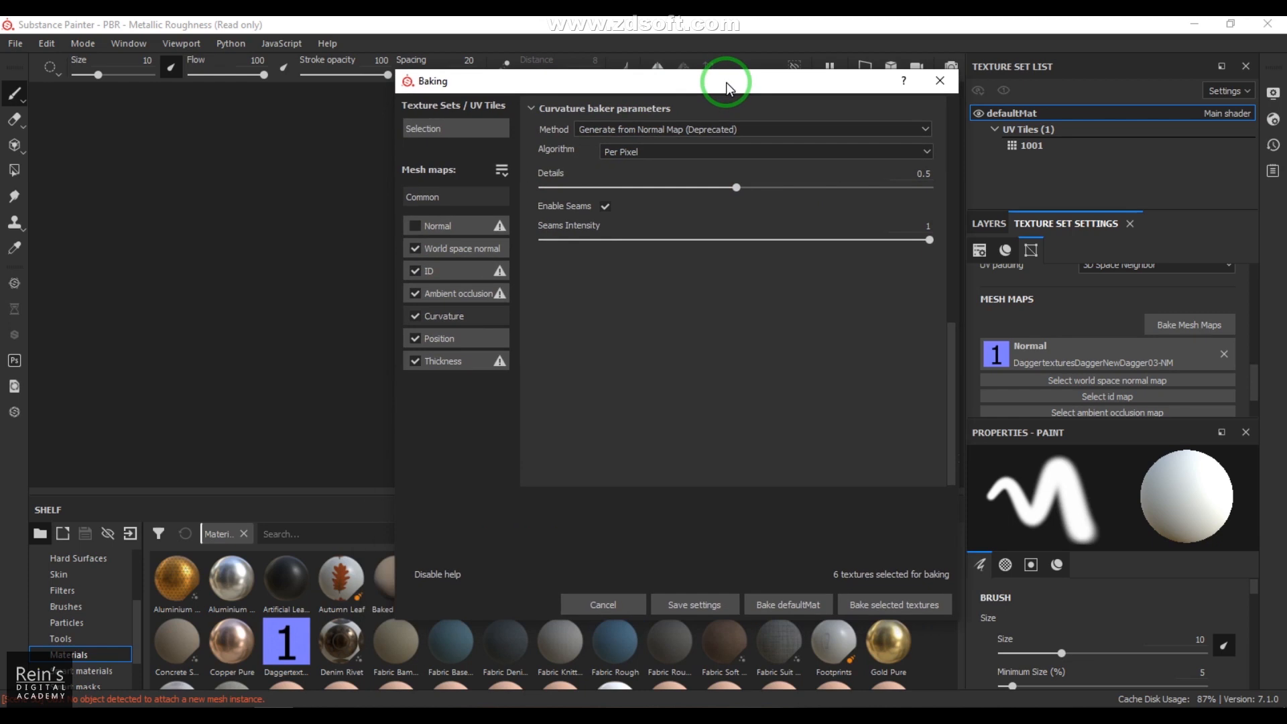
left_click(876, 602)
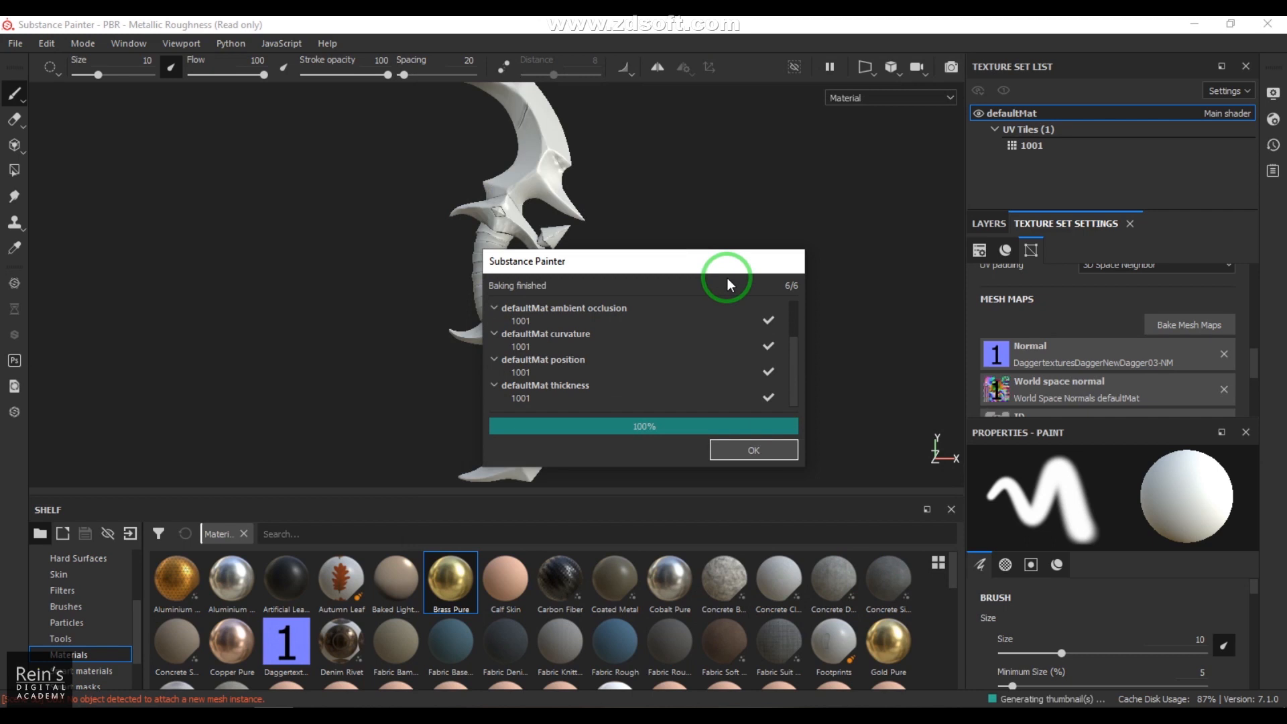
left_click(761, 452)
Step: Inspect the Normal, World space normal and ID mesh maps on the dagger
left_click(862, 99)
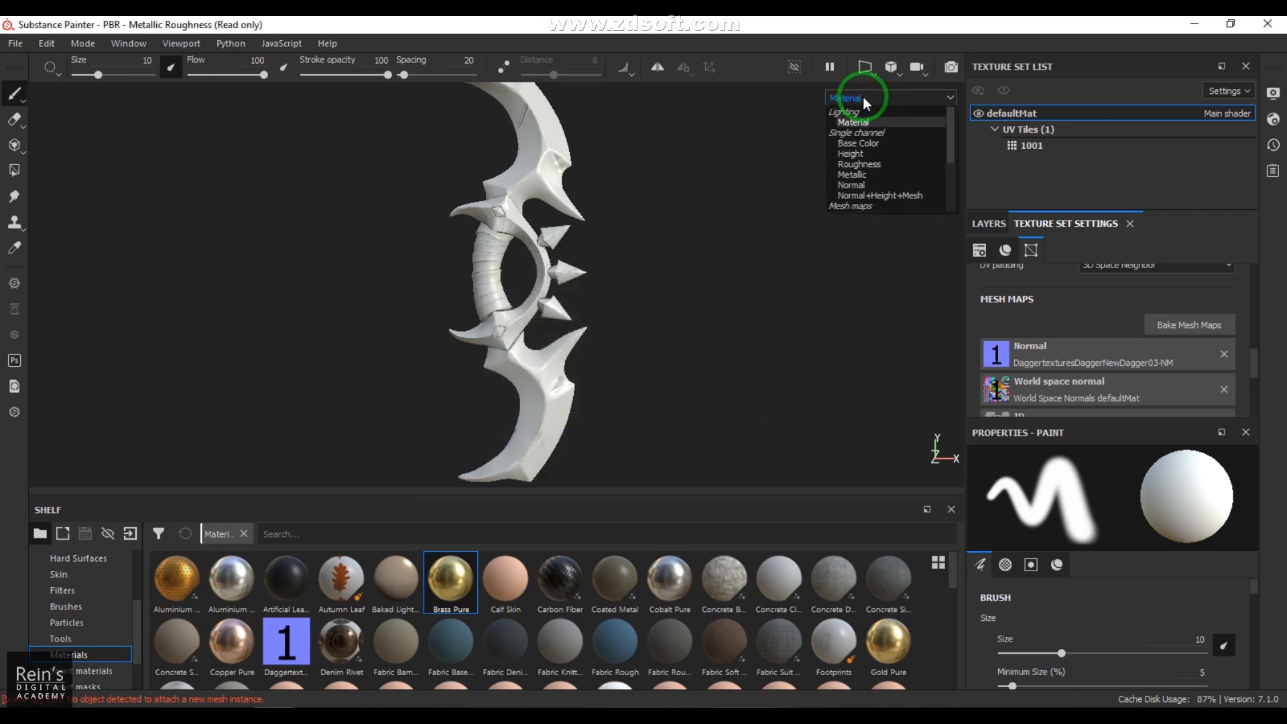
left_click(881, 160)
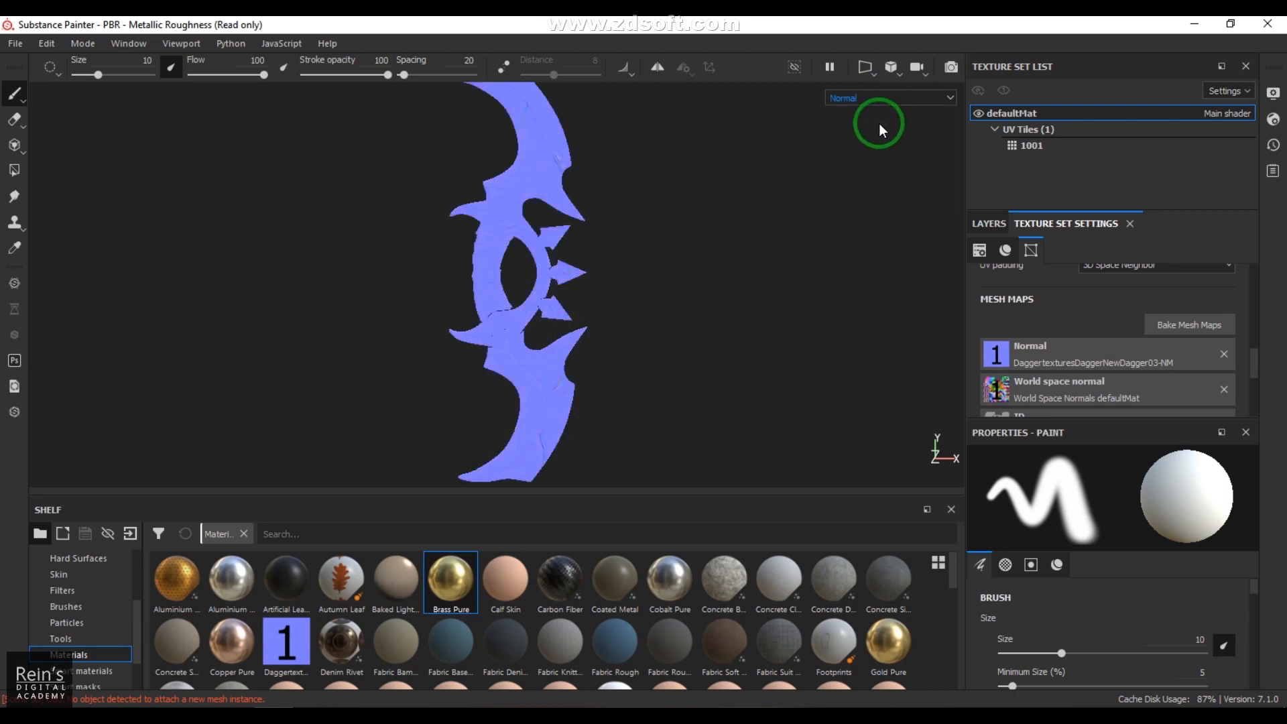
left_click(887, 98)
left_click(878, 165)
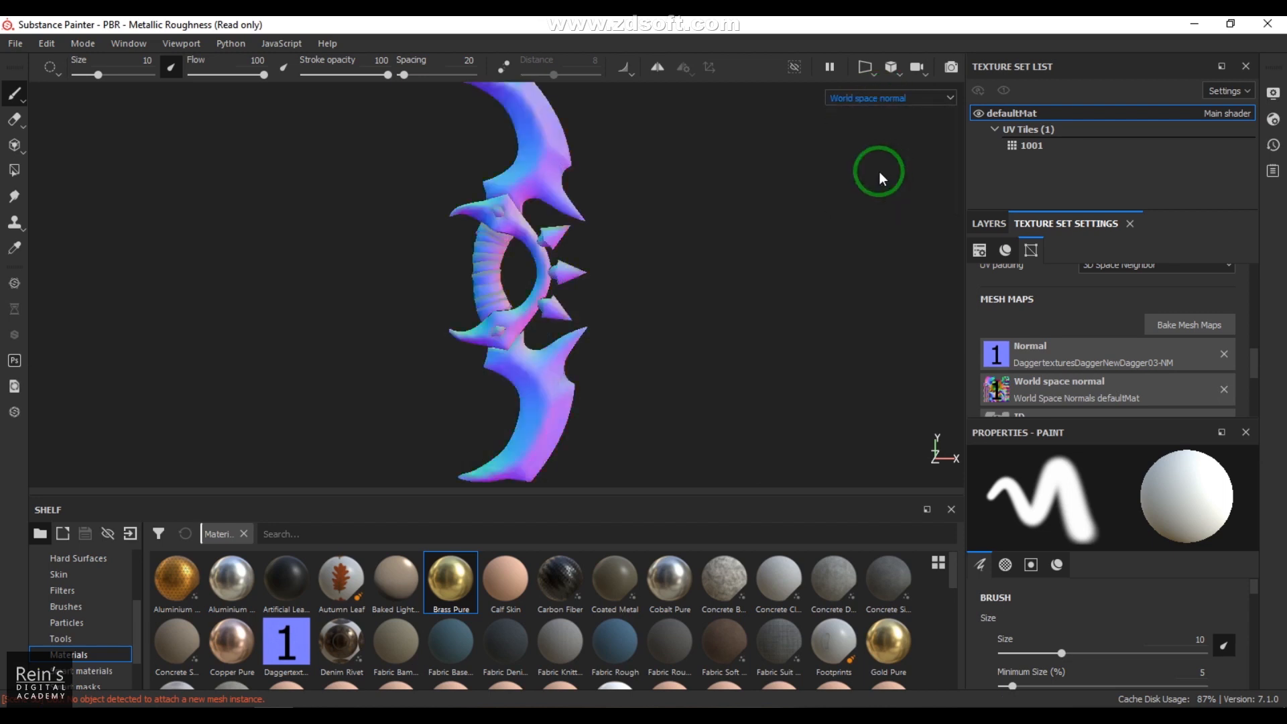
left_click_drag(675, 279, 710, 328, "alt")
left_click(874, 101)
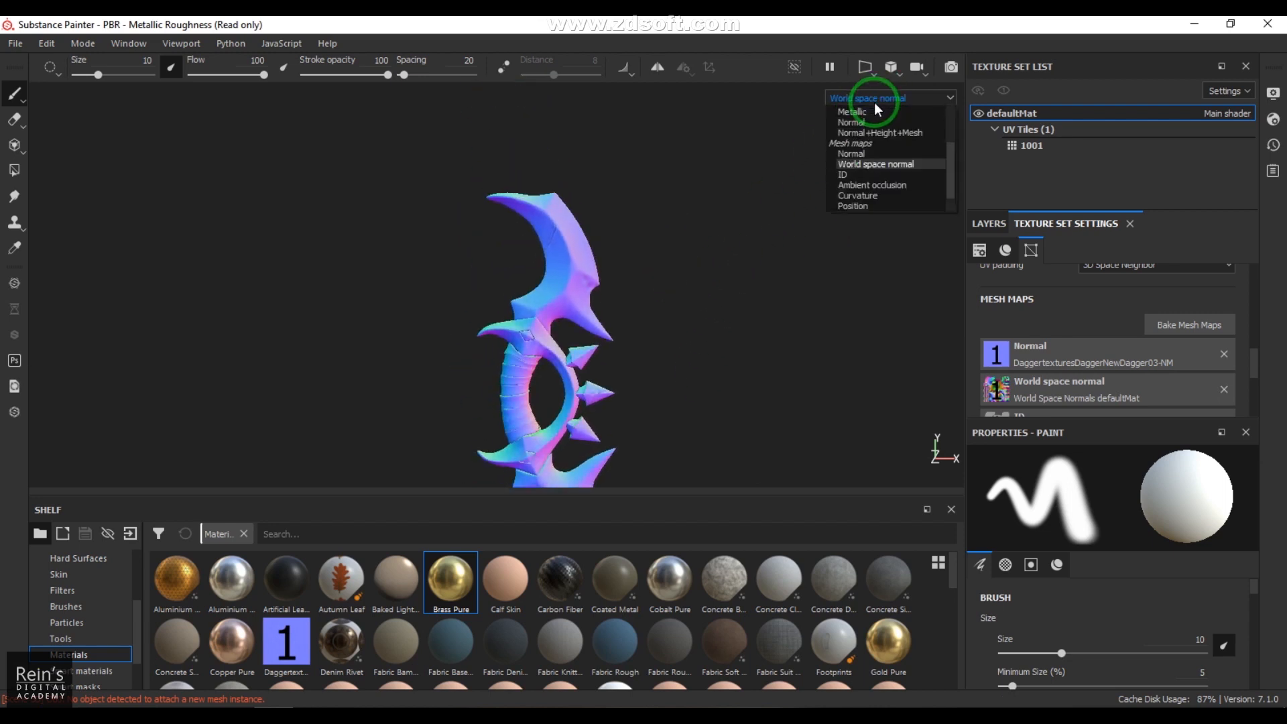
left_click(870, 176)
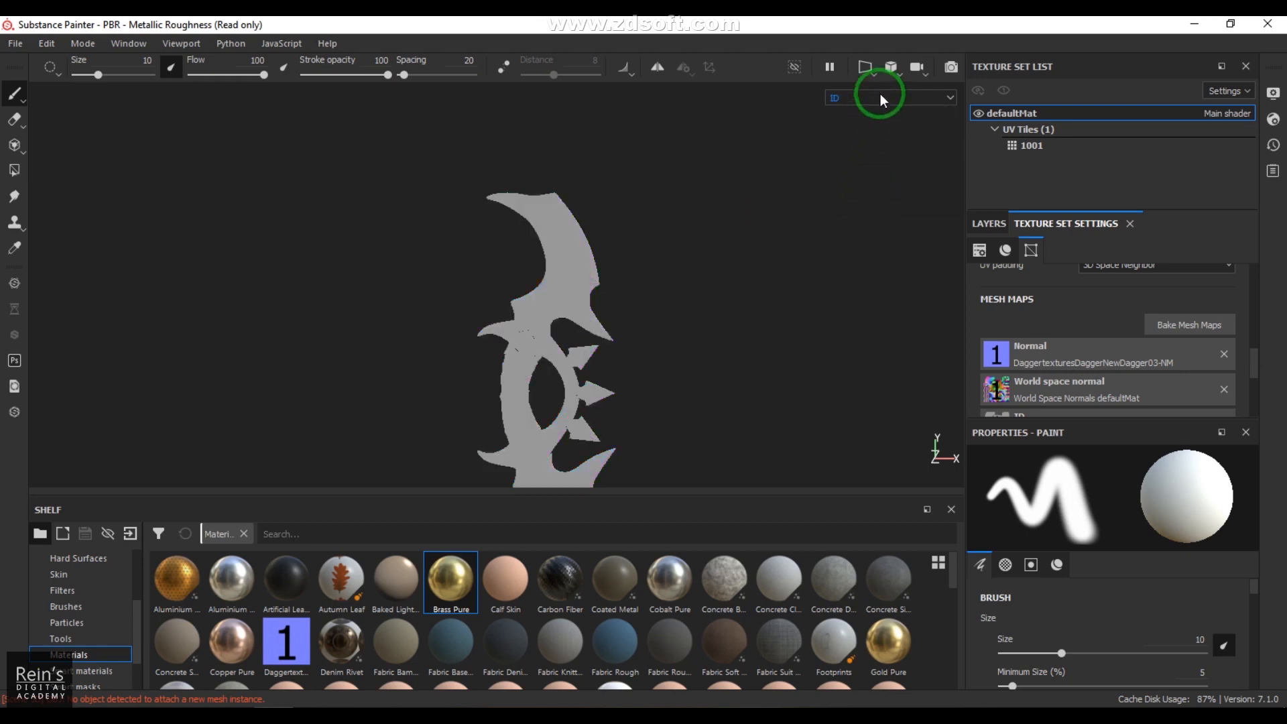
Step: Inspect the Ambient occlusion, Curvature, Position and Thickness mesh maps on the dagger, returning to the Material display at the end
left_click(879, 96)
left_click(878, 183)
middle_click_drag(700, 266, 751, 228, "alt")
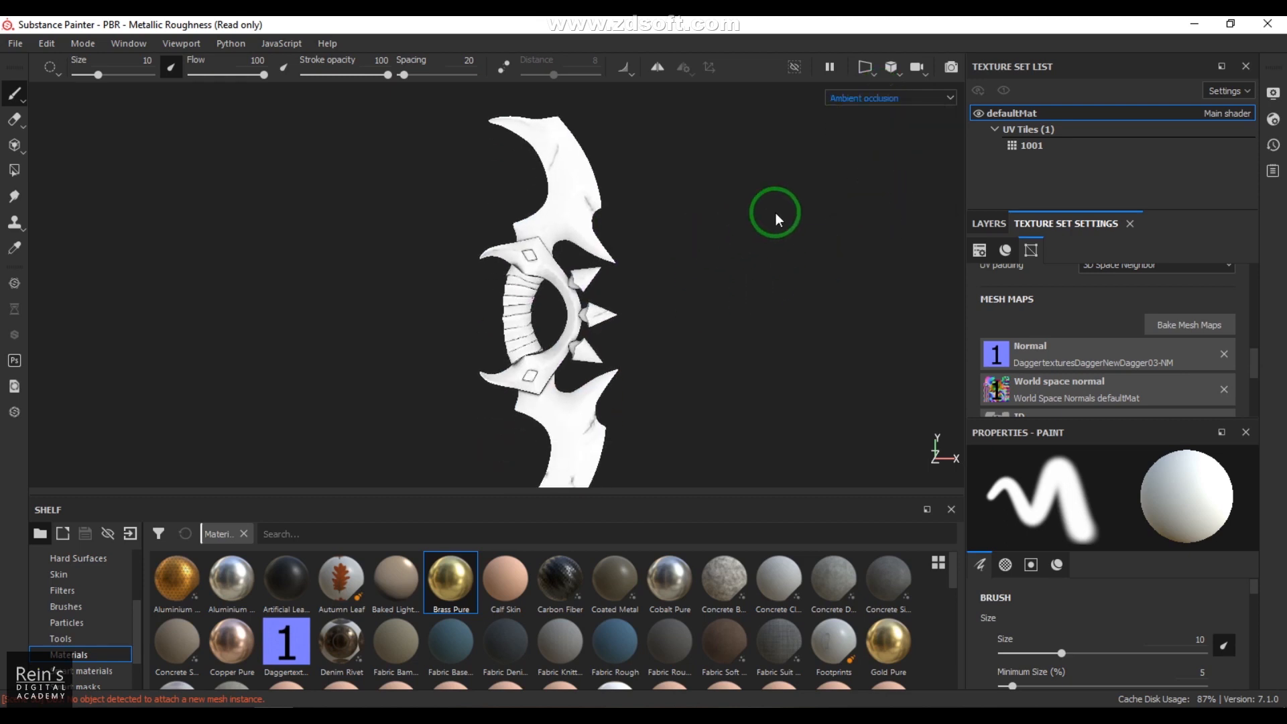
left_click(871, 99)
left_click(866, 192)
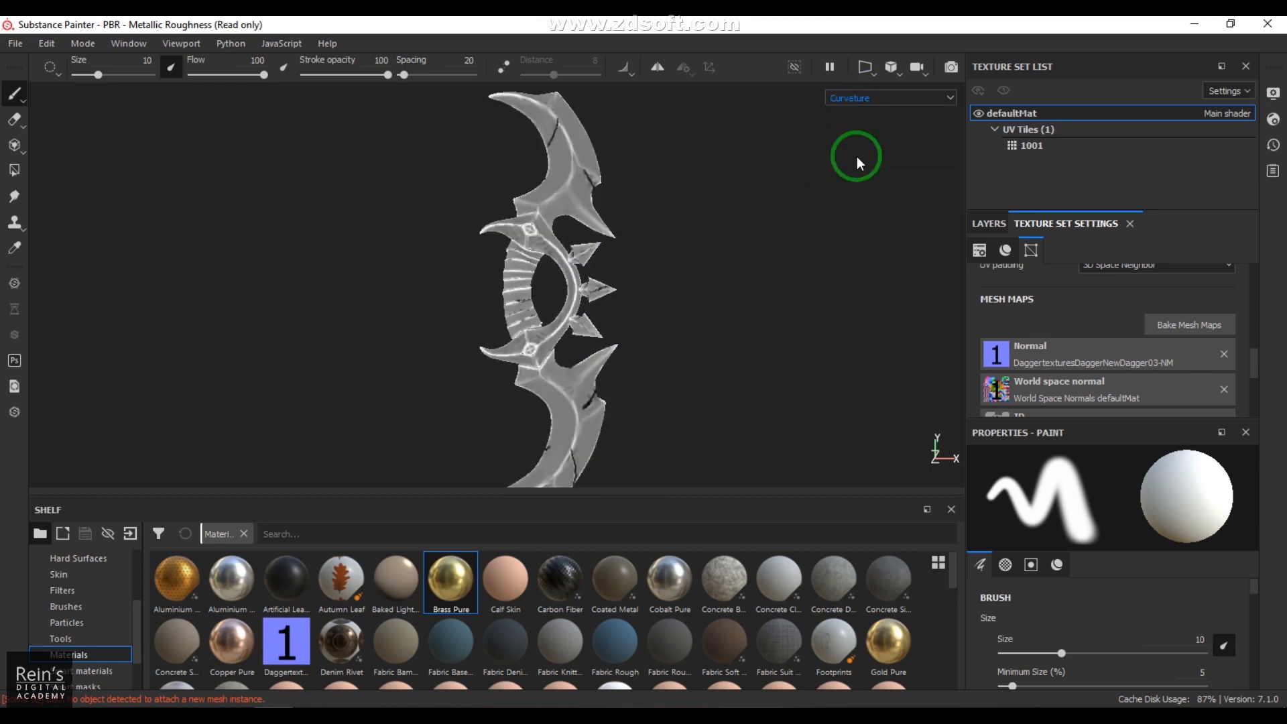
left_click(875, 99)
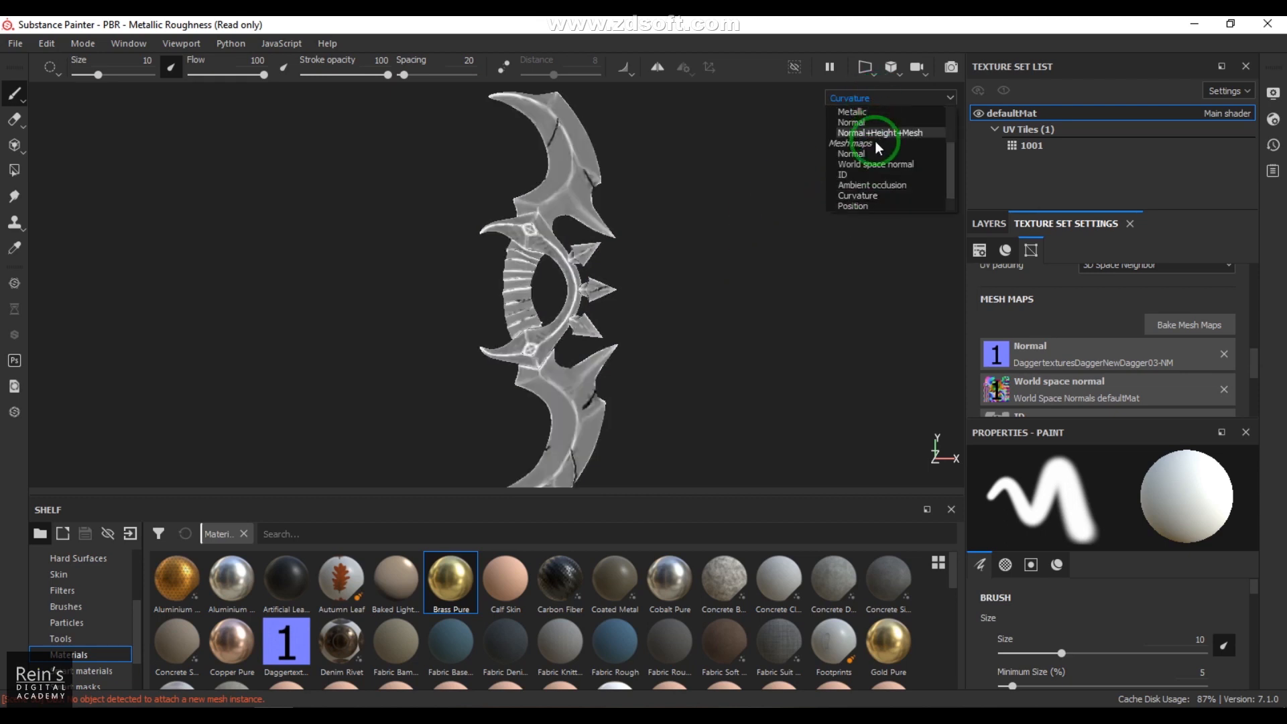
left_click(874, 207)
left_click(899, 99)
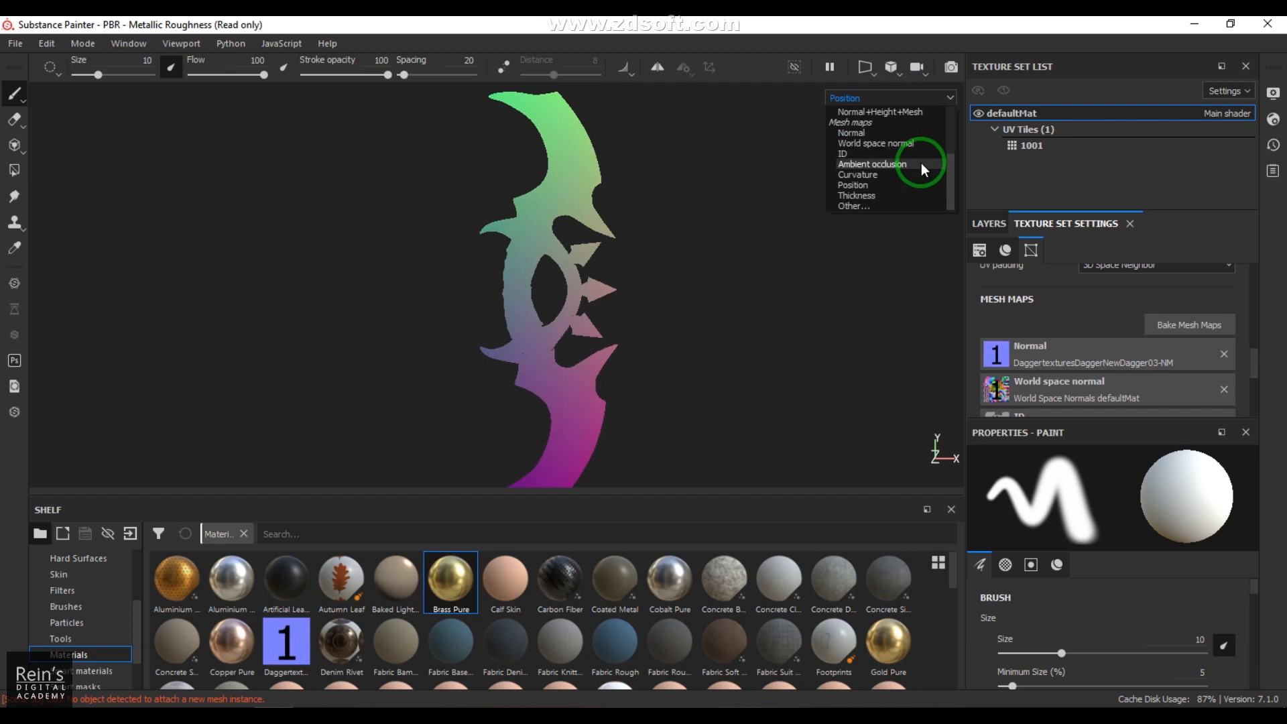
left_click(904, 194)
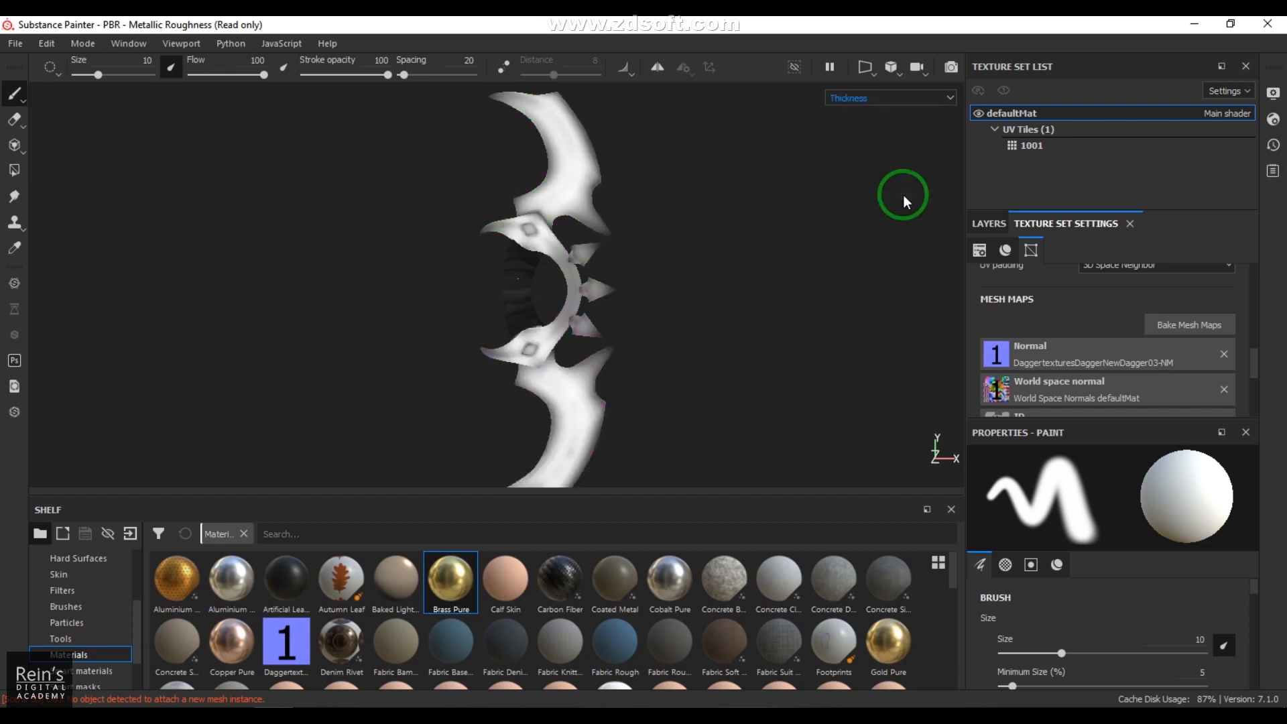
left_click(867, 97)
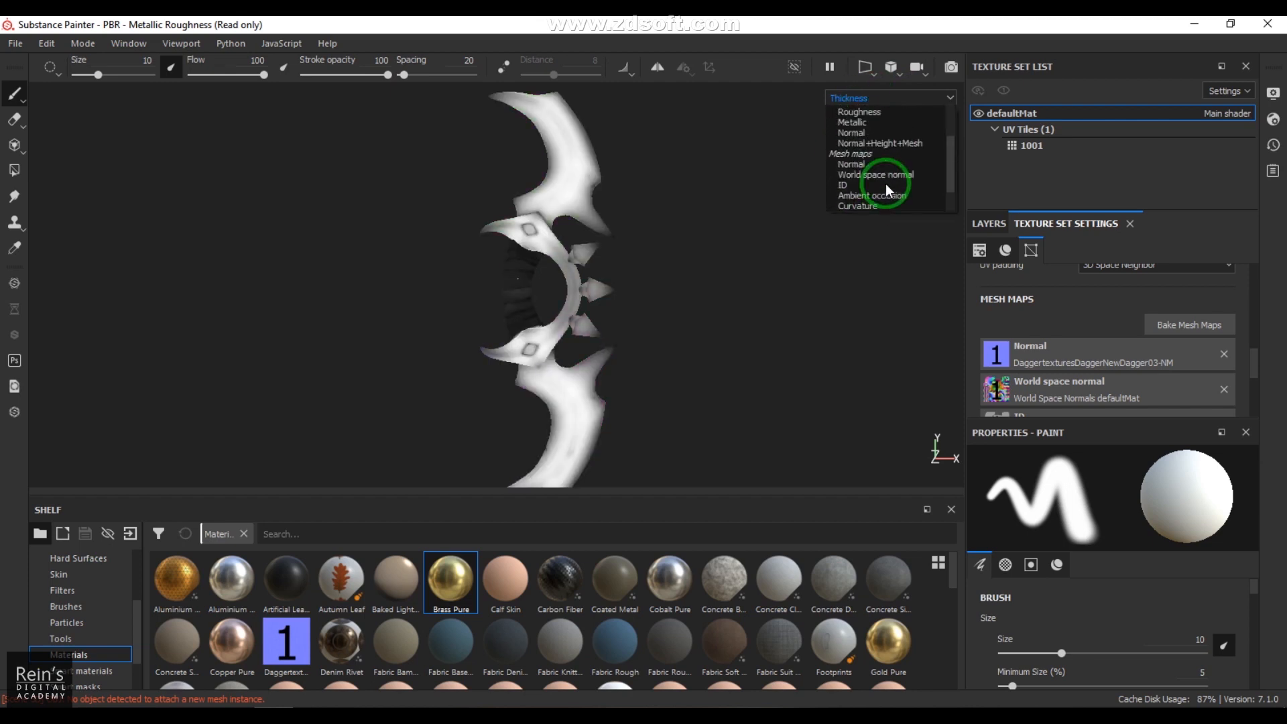
scroll(880, 167, "up", 3)
left_click(871, 119)
Step: Set up another mesh map bake with only the ID map selected
left_click(1209, 327)
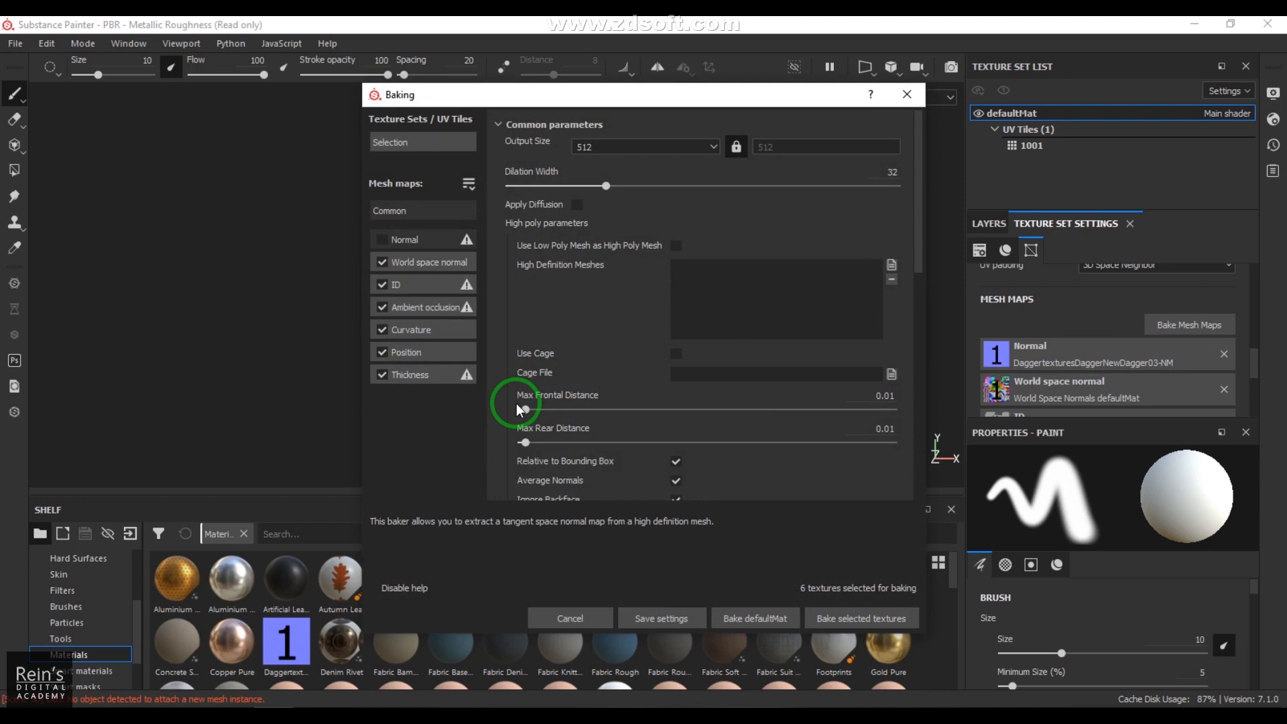
left_click(382, 262)
left_click(382, 307)
left_click(382, 329)
left_click(382, 352)
left_click(383, 374)
Step: Set the ID map's color source to Mesh ID / Polygroup and bake it
left_click(420, 282)
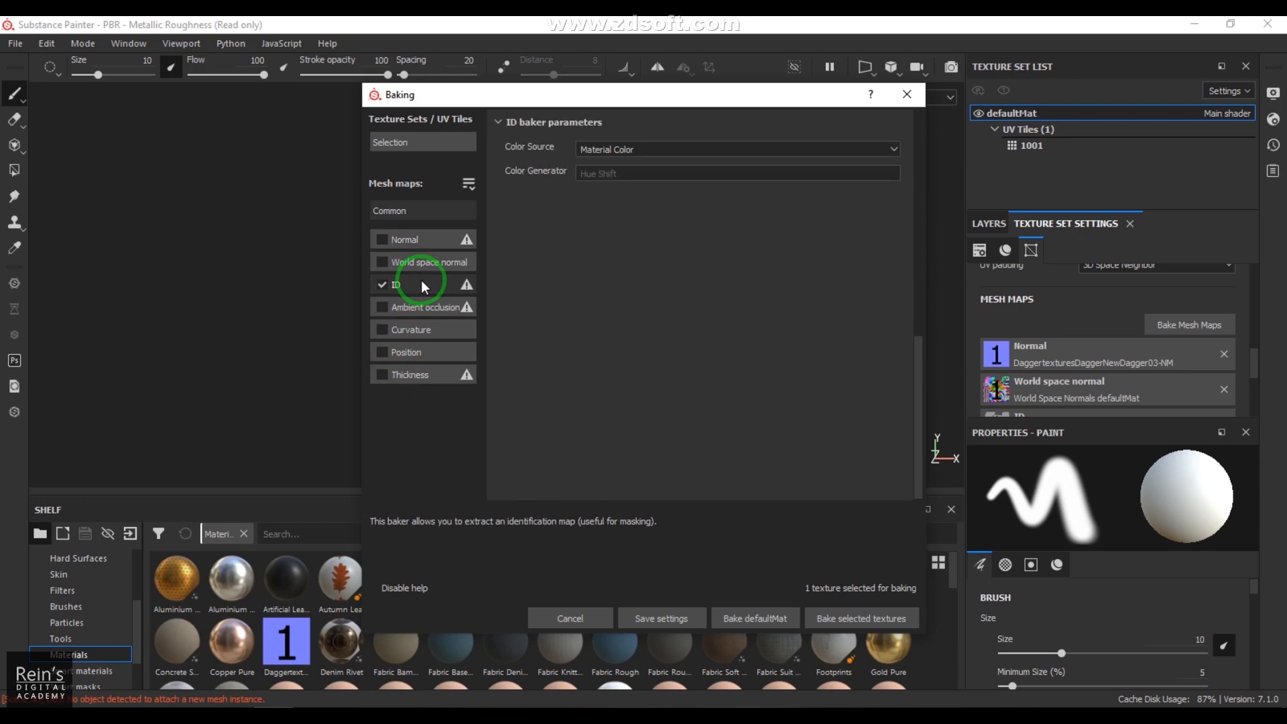
left_click(613, 146)
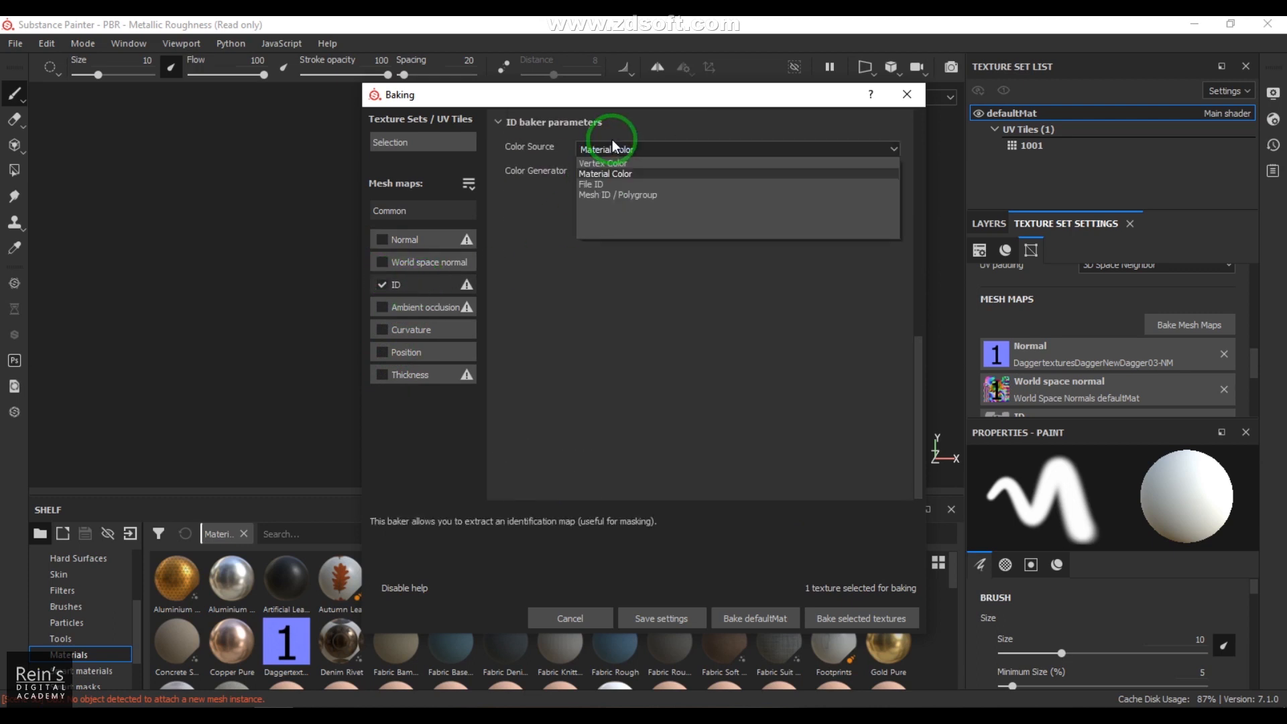
left_click_drag(689, 98, 898, 91)
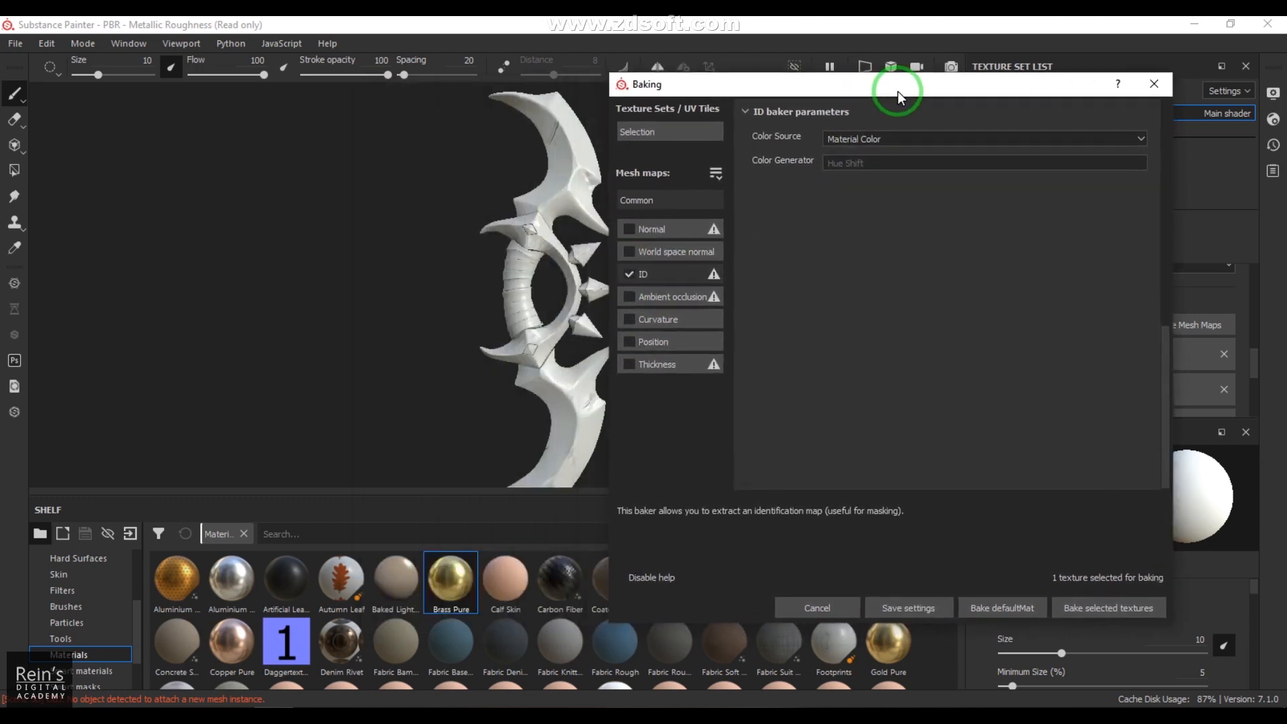
left_click(906, 134)
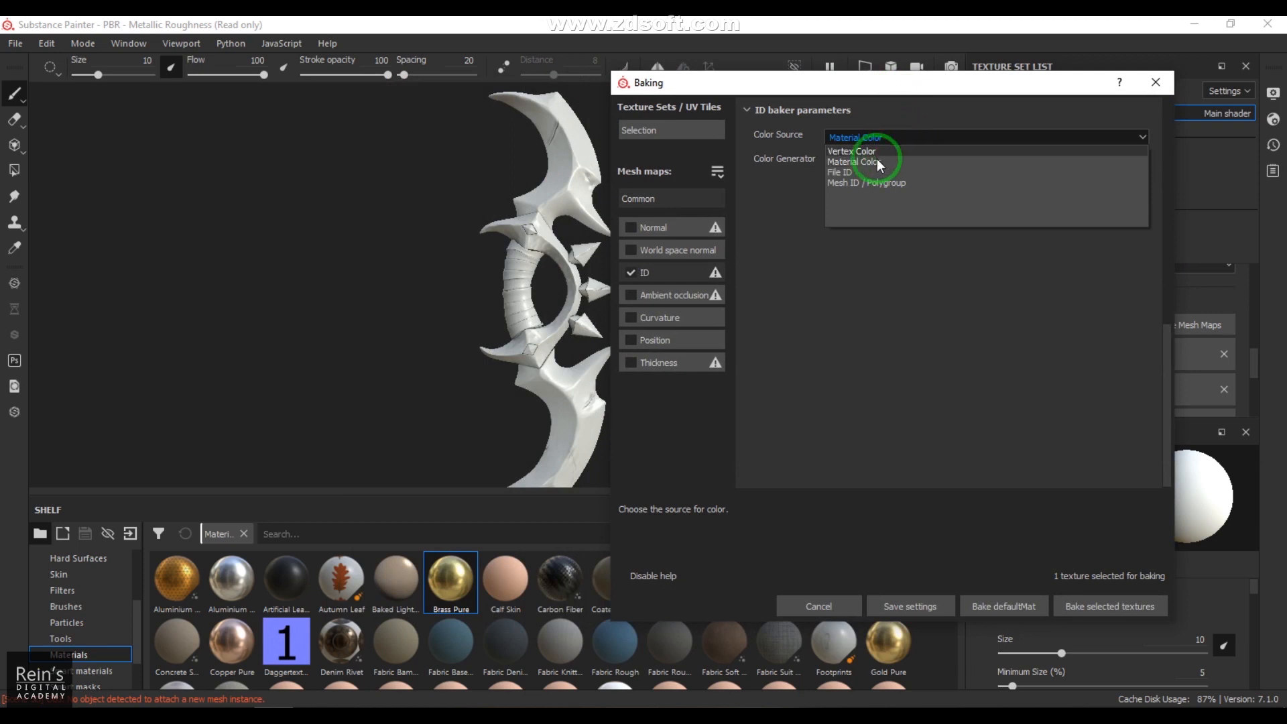
left_click(873, 183)
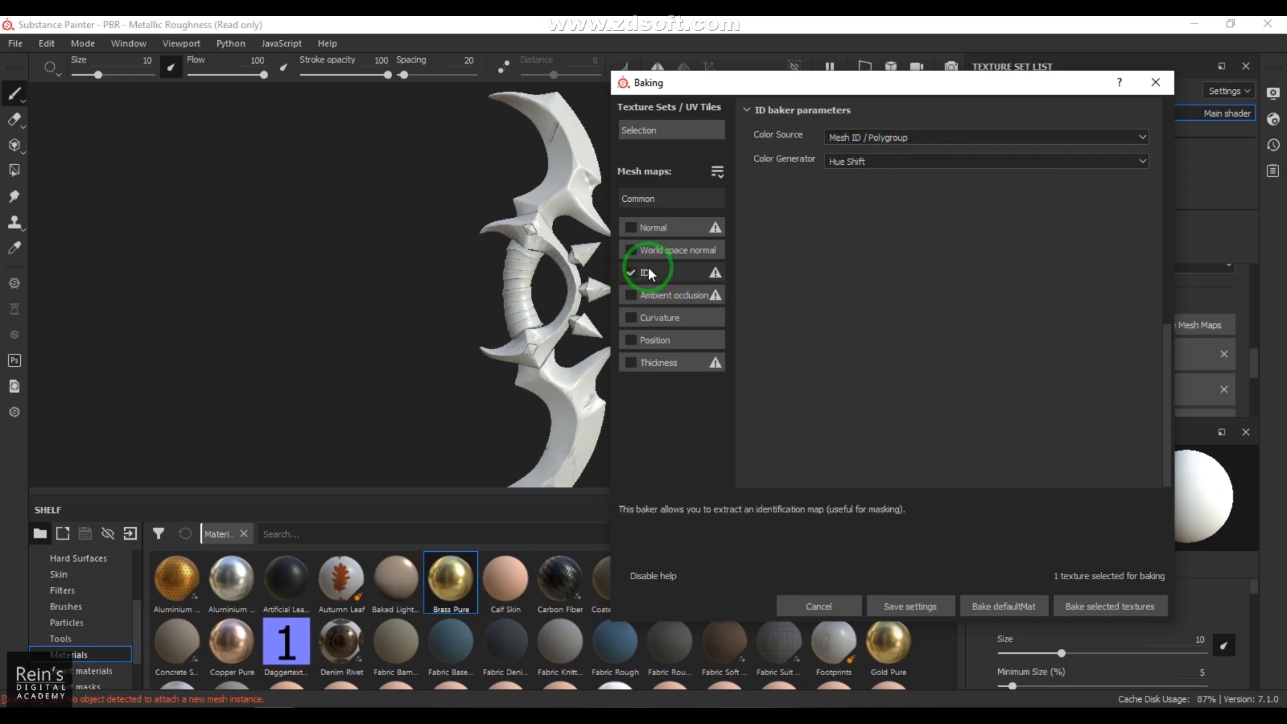
left_click(1146, 605)
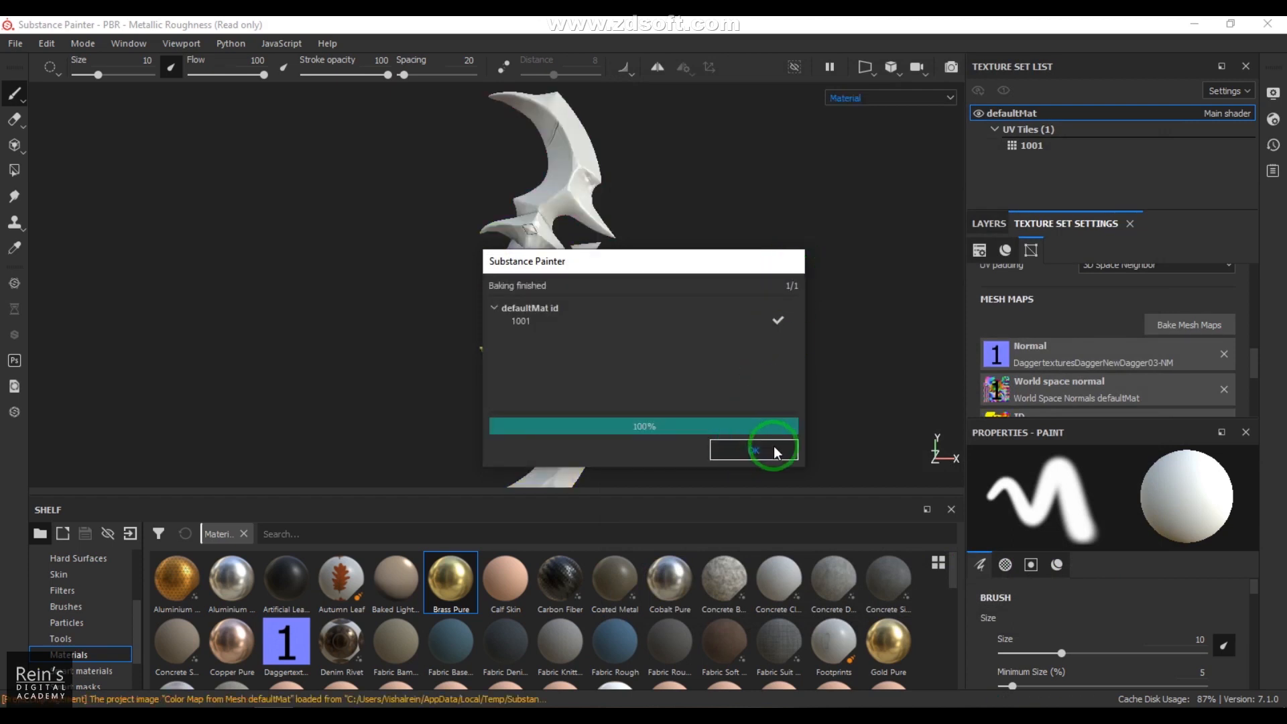
left_click(773, 445)
Step: Inspect the newly baked ID mesh map on the dagger, and return to the Material display
left_click(884, 95)
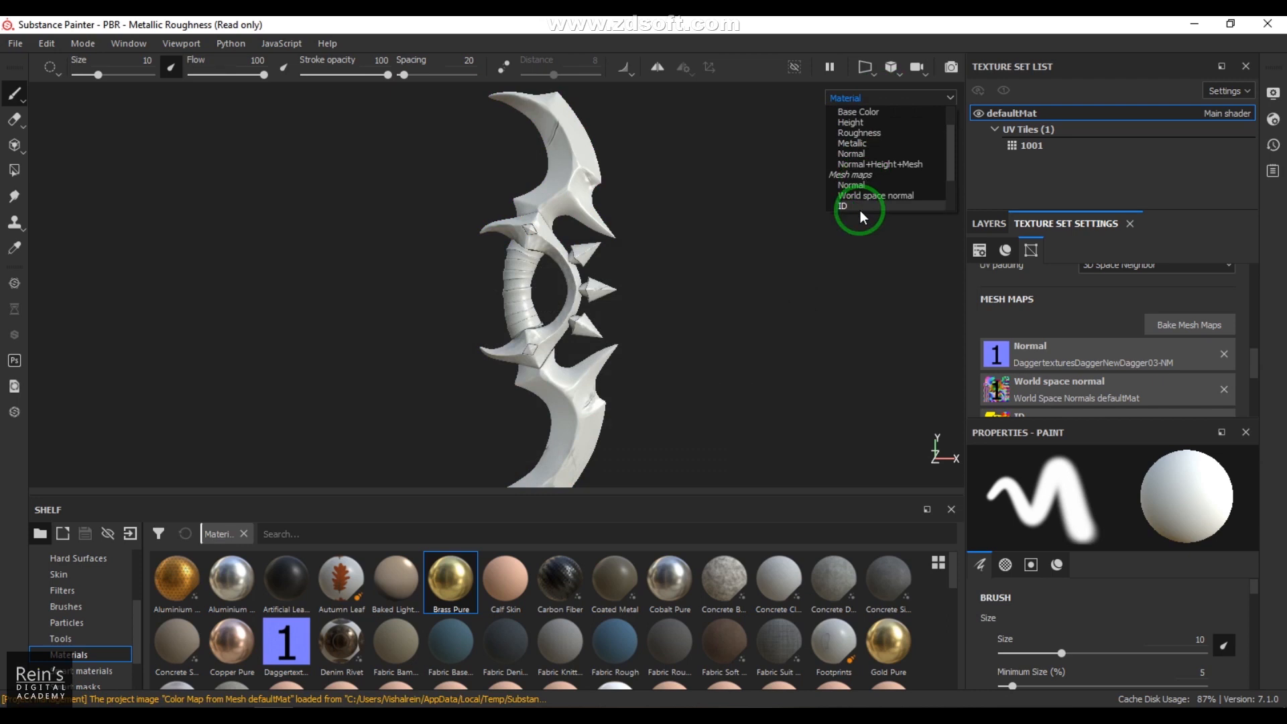
left_click(859, 204)
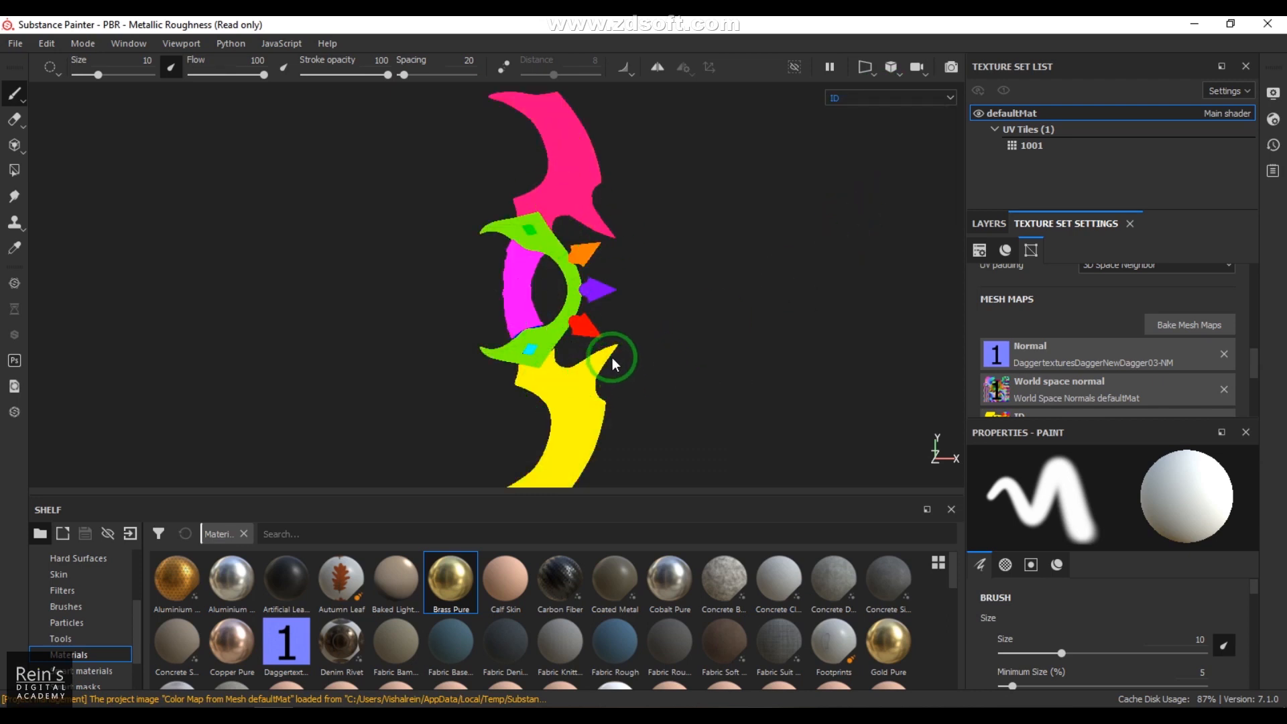
left_click(859, 102)
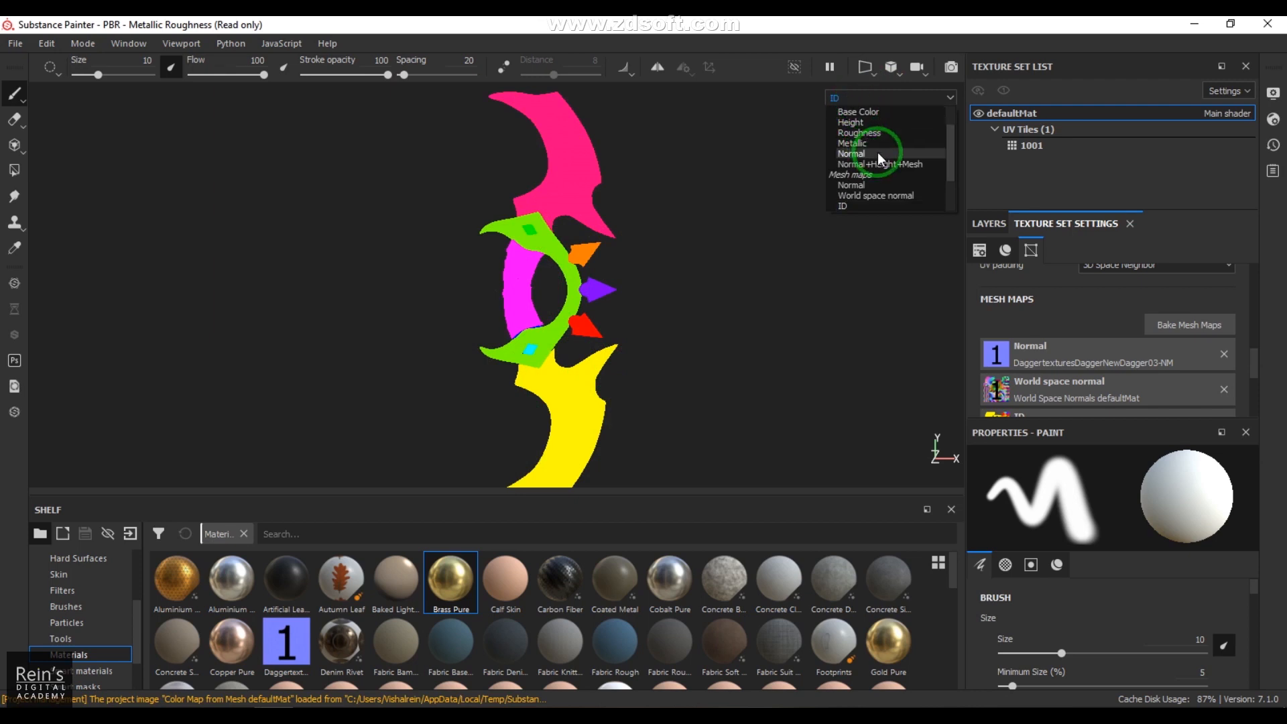
left_click(878, 122)
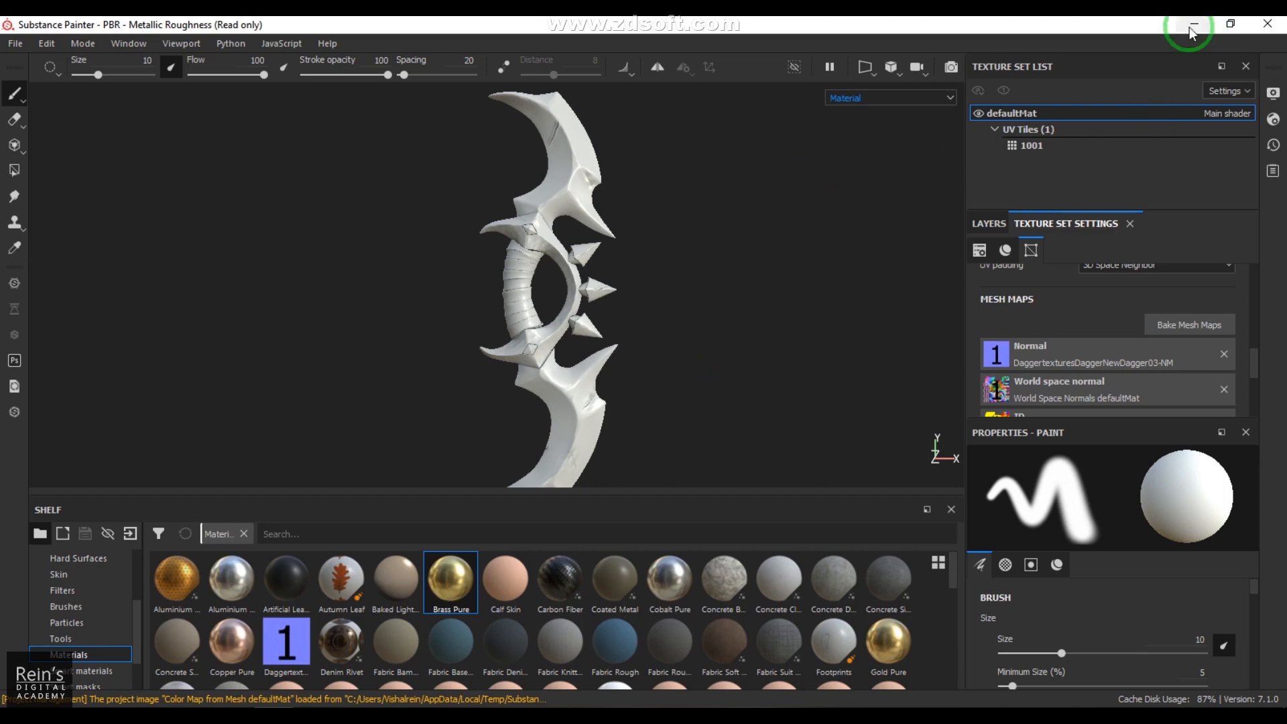
Step: Delete the default Layer 1 from the dagger's layer stack
left_click(989, 224)
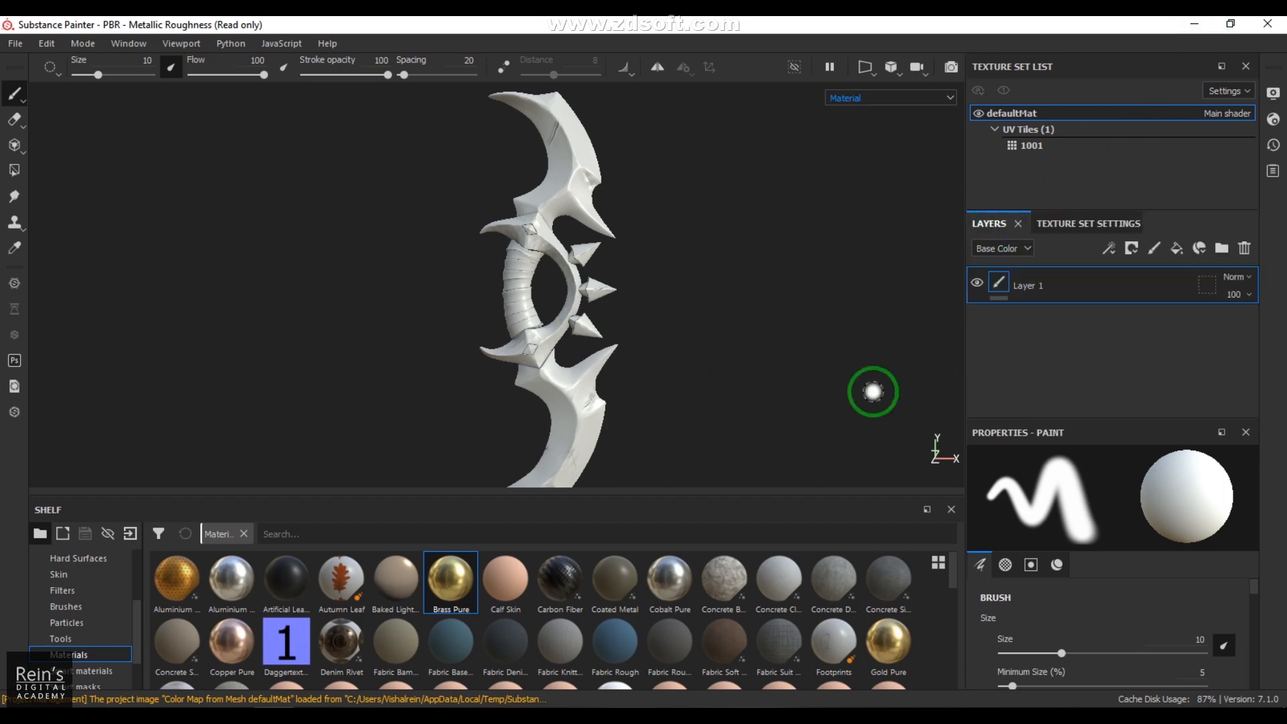
left_click(1209, 282)
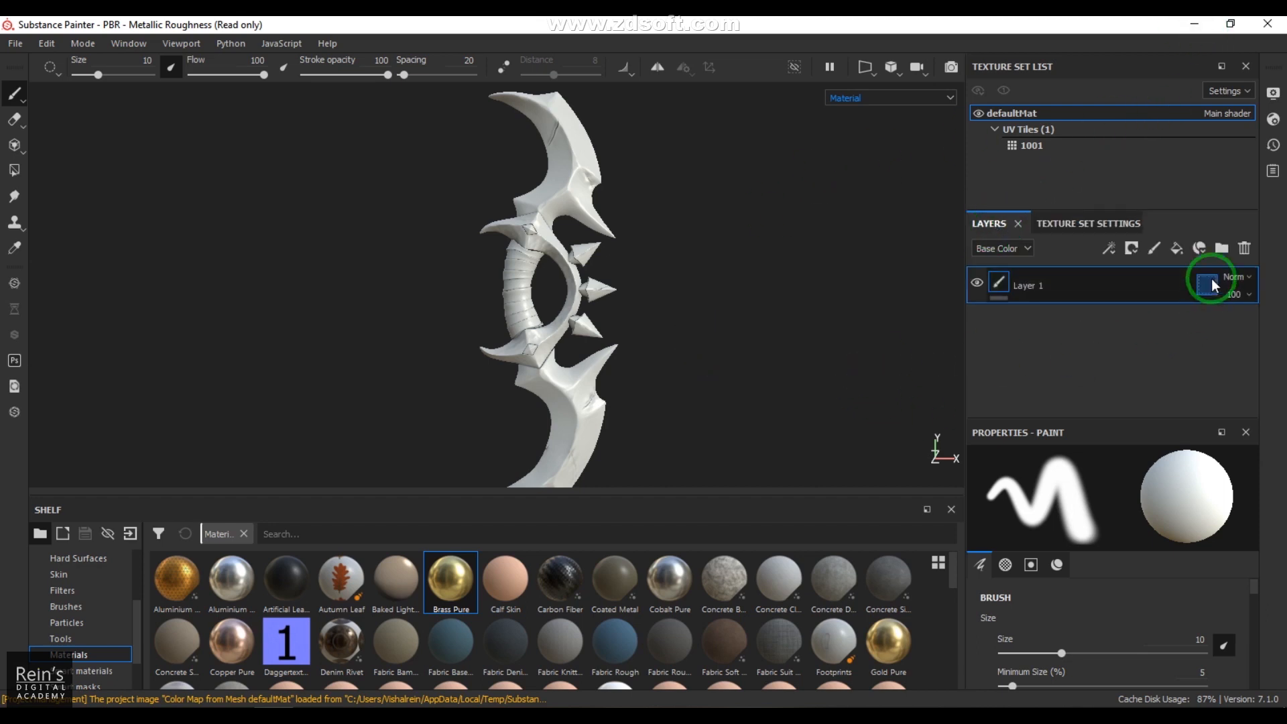
left_click(1242, 247)
middle_click_drag(648, 354, 655, 361, "alt")
right_click_drag(656, 364, 721, 387, "alt")
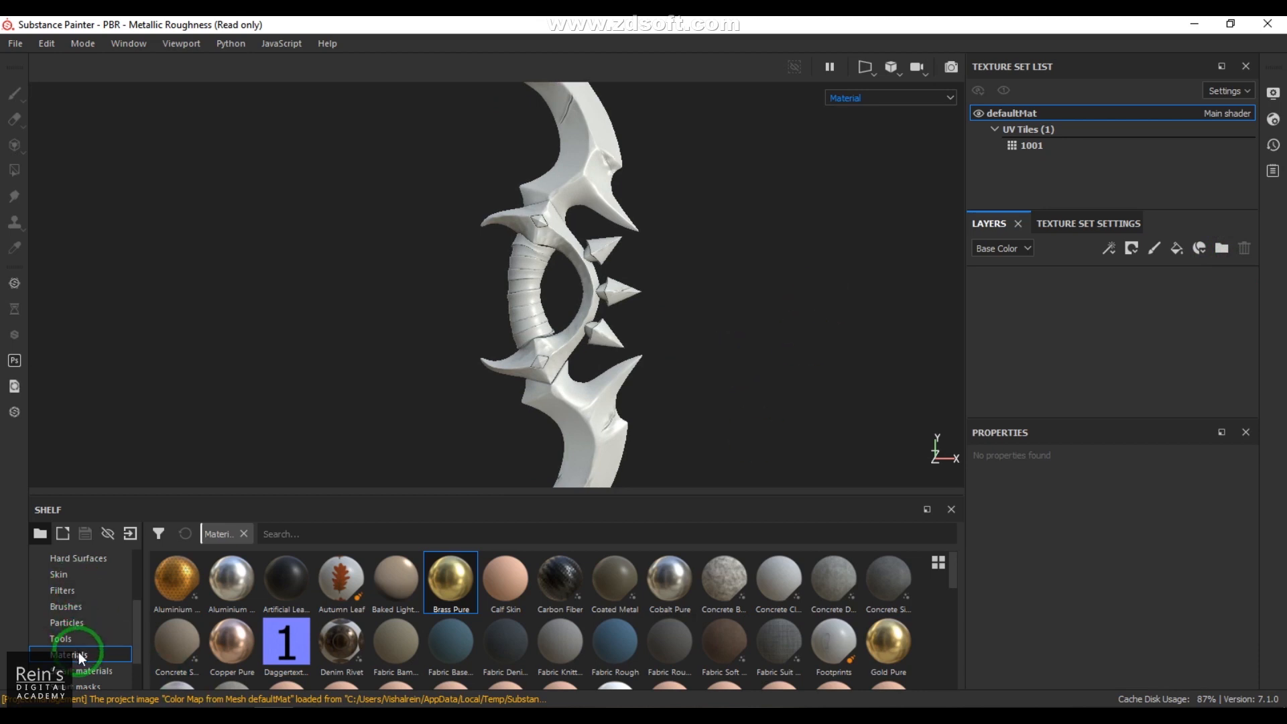
Step: Find the Iron Raw Damaged material in the shelf and apply it to the dagger as a fill
scroll(706, 647, "down", 3)
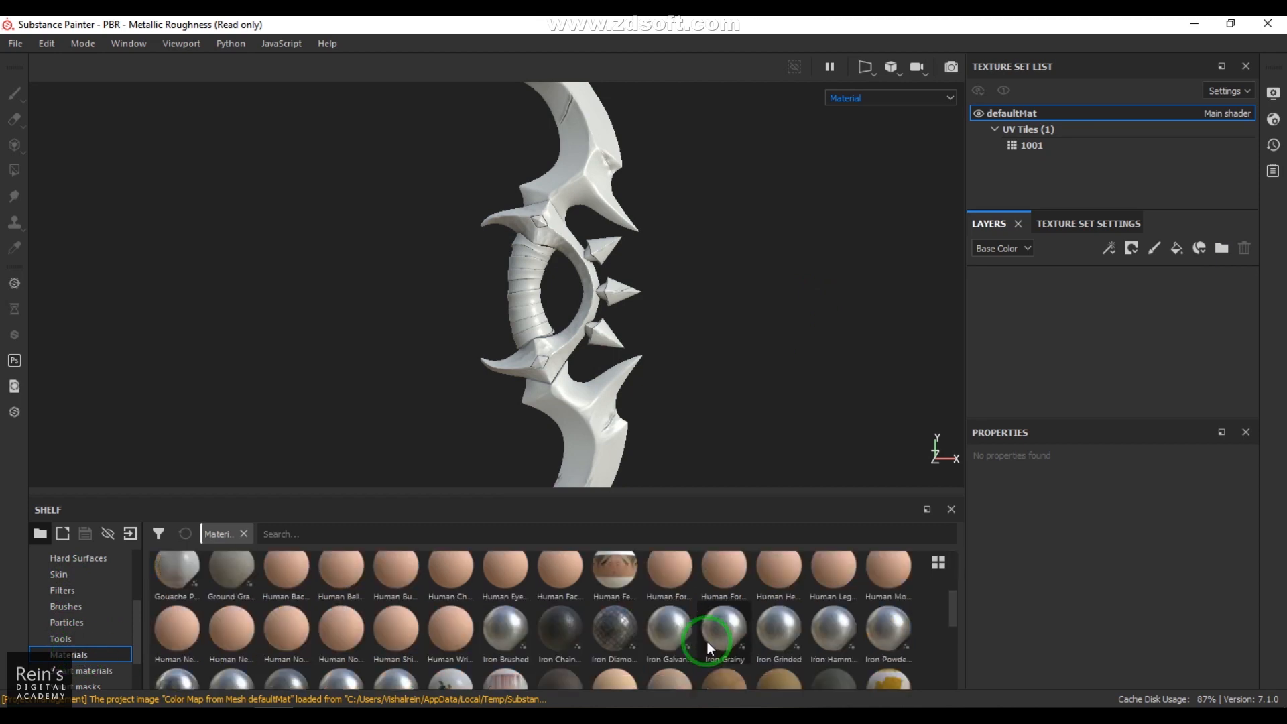
scroll(706, 641, "down", 5)
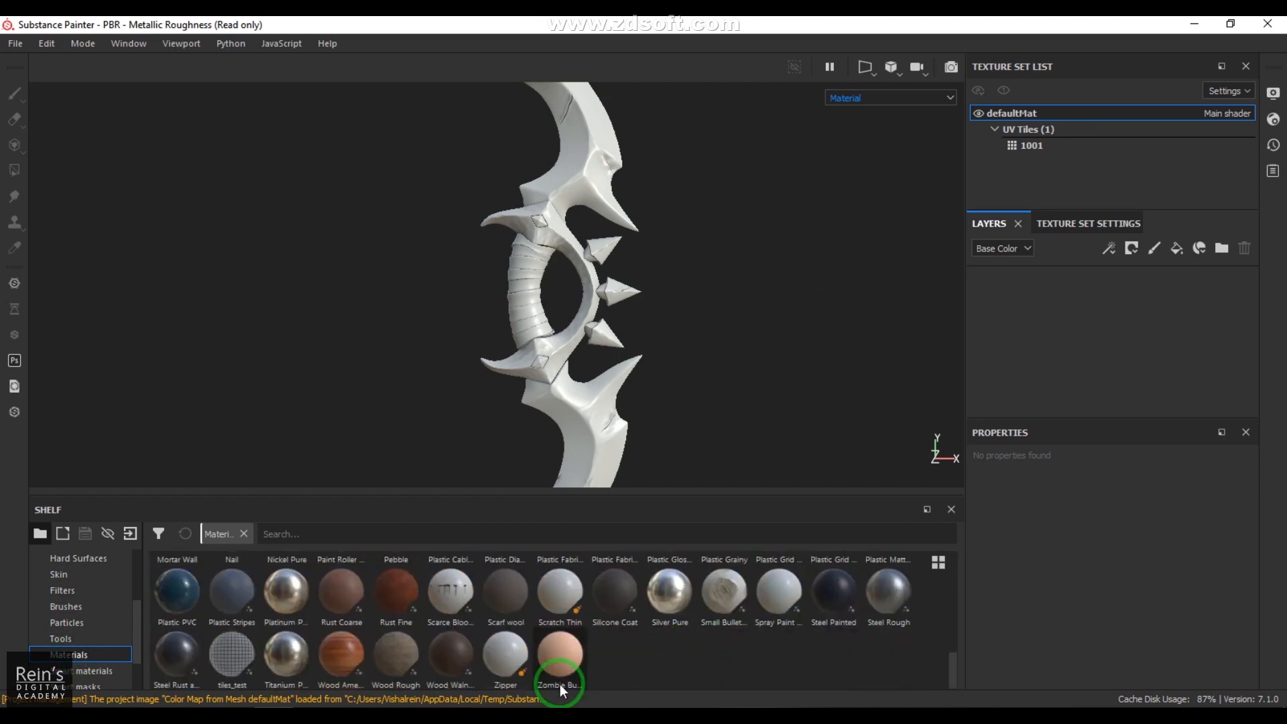
scroll(693, 647, "up", 10)
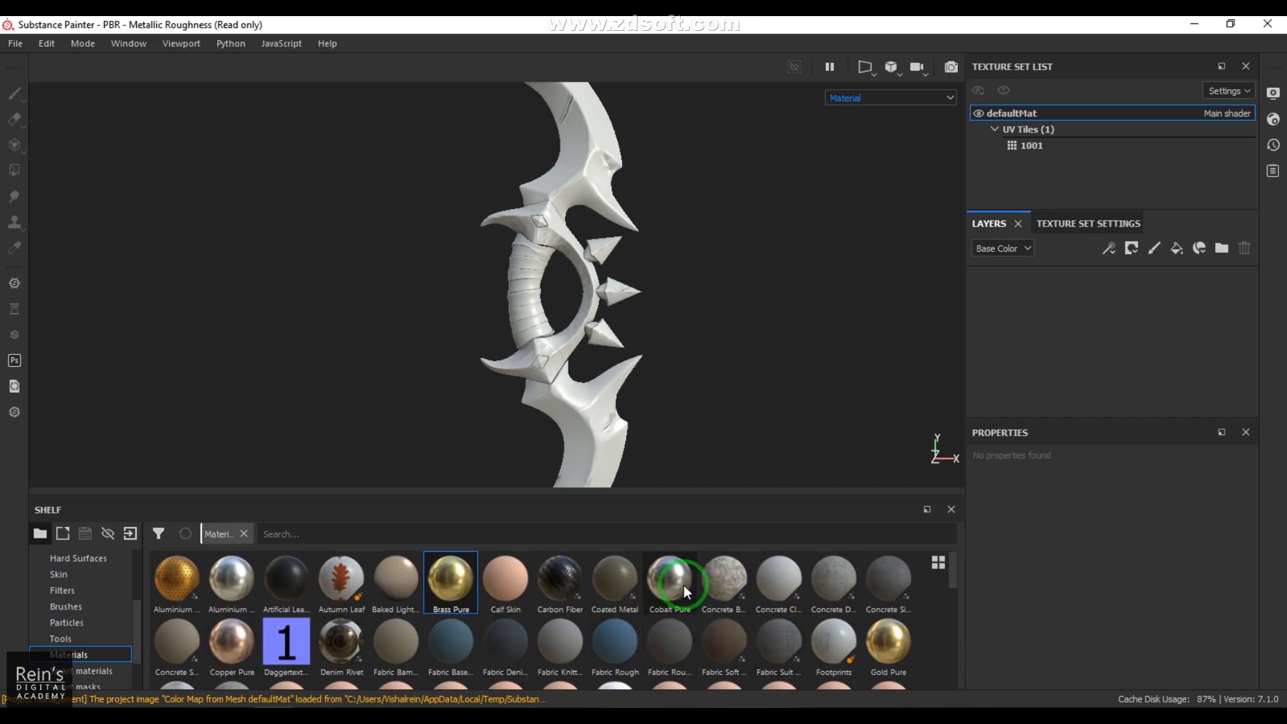
mouse_move(681, 583)
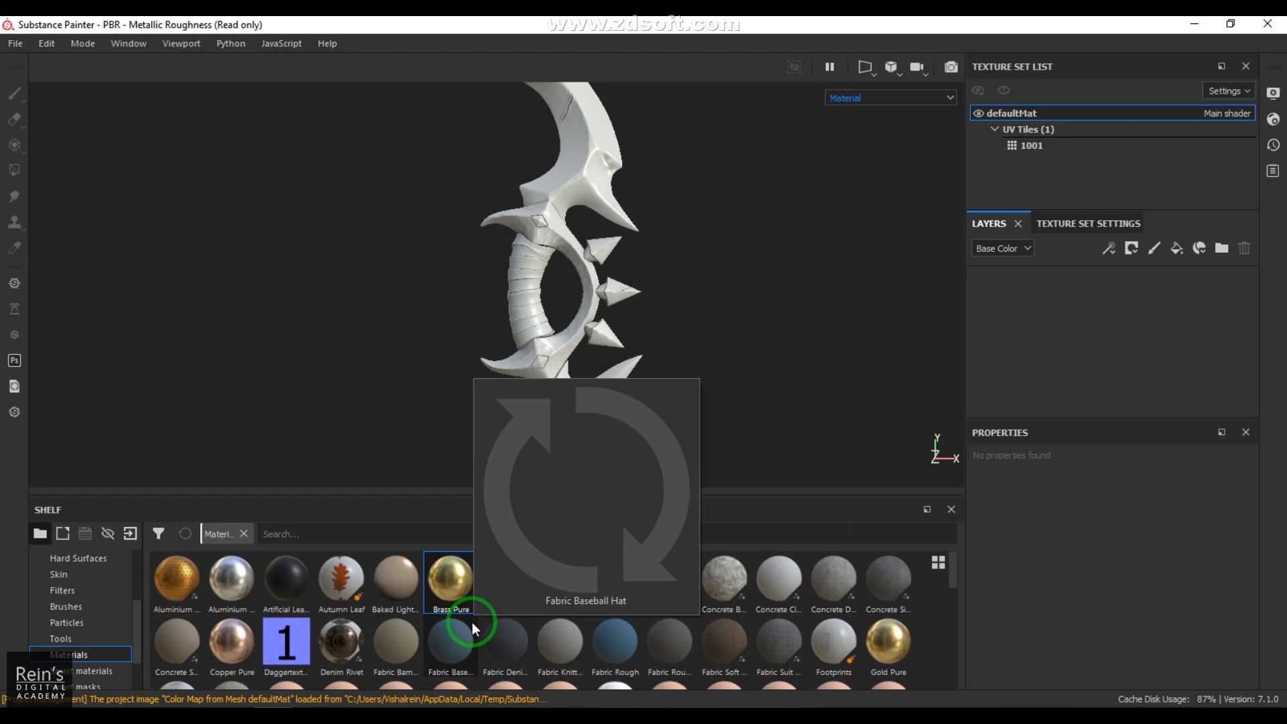
scroll(664, 622, "down", 8)
scroll(664, 622, "up", 3)
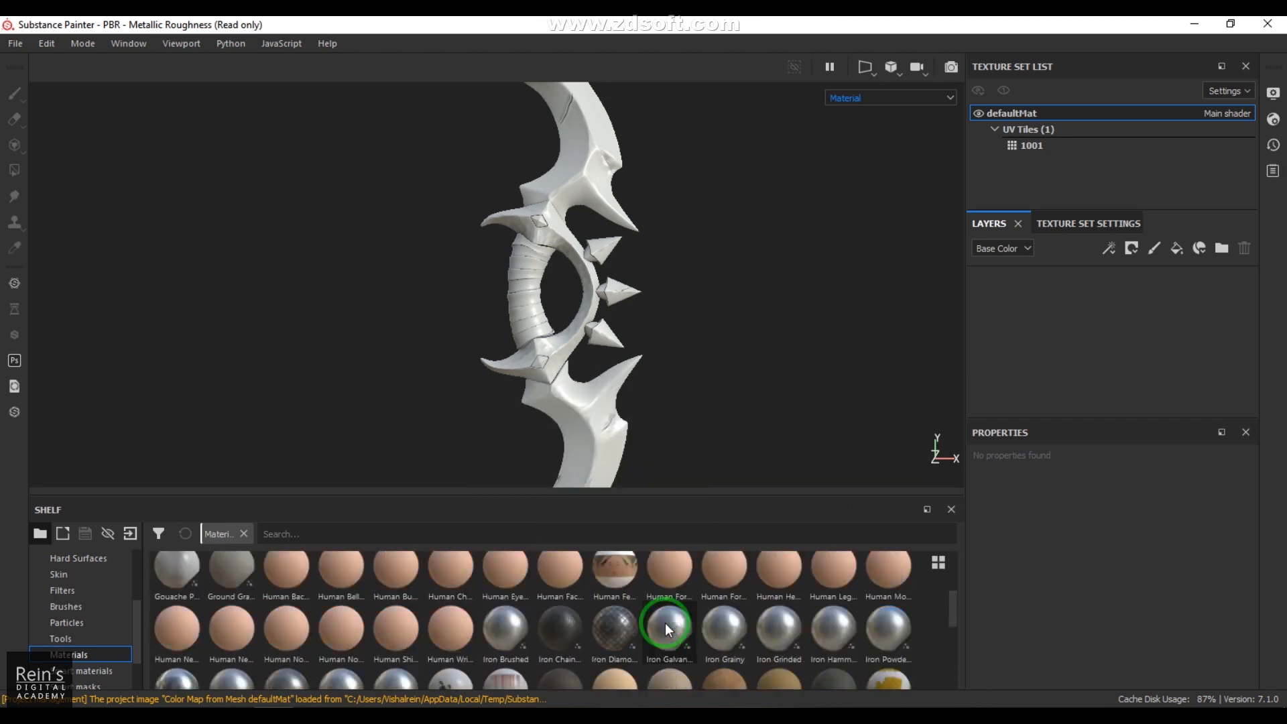
scroll(658, 637, "down", 3)
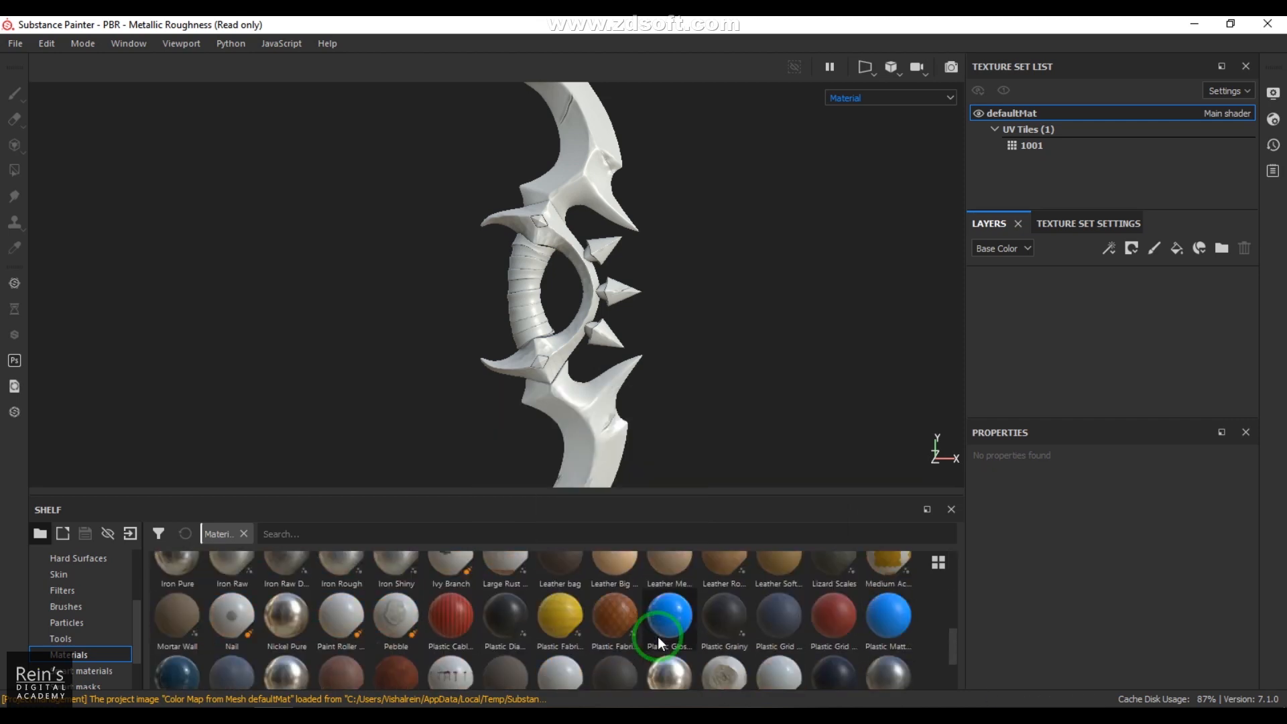
left_click_drag(953, 643, 951, 632)
left_click(277, 619)
mouse_move(284, 601)
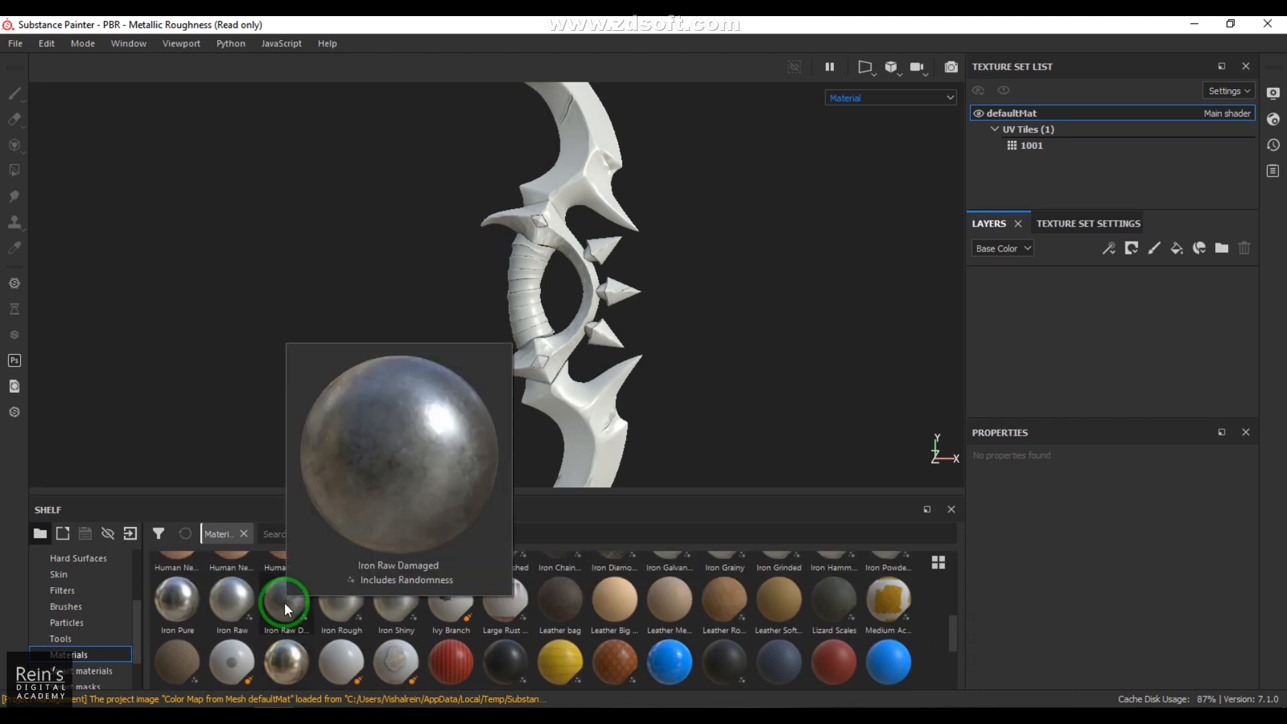
left_click_drag(284, 601, 544, 195)
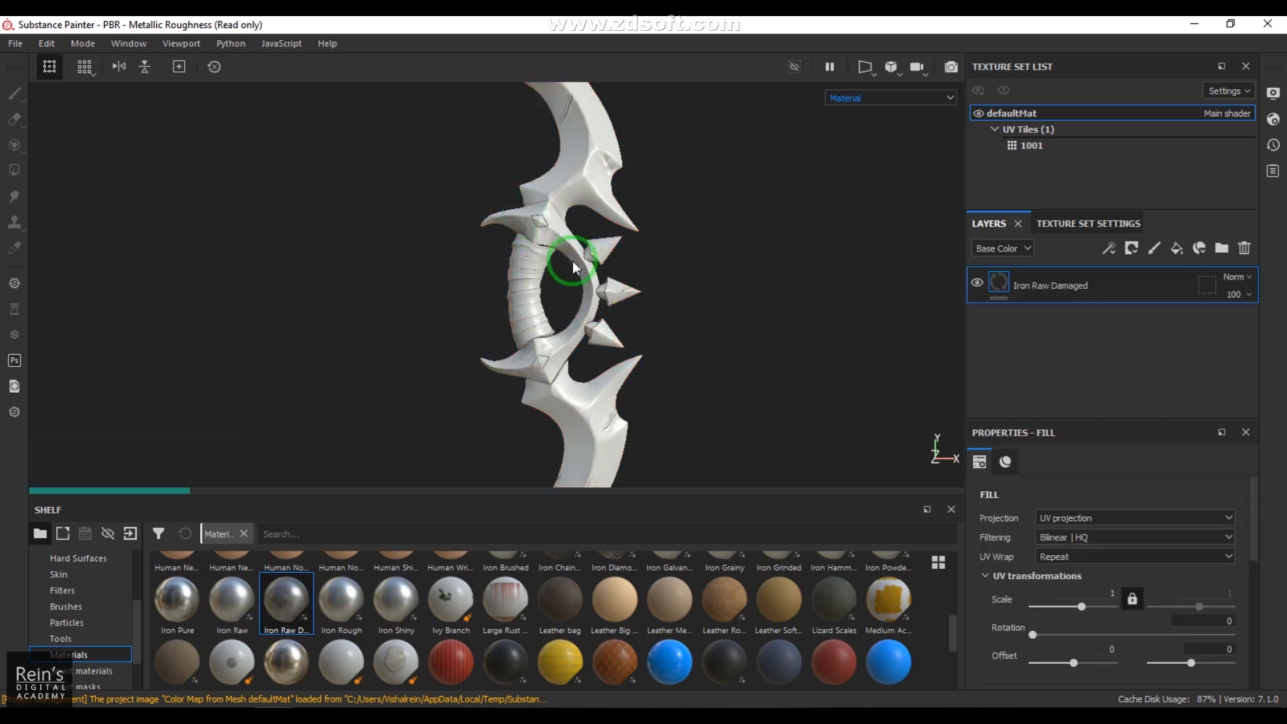
Step: Examine the Iron Raw Damaged surface on the dagger's blade, guard and spikes from several angles
left_click_drag(590, 287, 635, 377, "alt")
middle_click_drag(635, 377, 625, 466, "alt")
right_click_drag(626, 465, 988, 408, "alt")
middle_click_drag(657, 323, 621, 276, "alt")
right_click_drag(622, 276, 1099, 404, "alt")
middle_click_drag(697, 270, 701, 155, "alt")
left_click_drag(701, 154, 692, 201, "alt")
middle_click_drag(534, 329, 596, 99, "alt")
middle_click_drag(616, 285, 578, 610, "alt")
left_click_drag(626, 257, 603, 210, "alt")
Step: Tint the Iron Raw Damaged fill's color to a greyish blue of about R 0.484, G 0.598, B 0.641
left_click_drag(1253, 550, 1255, 665)
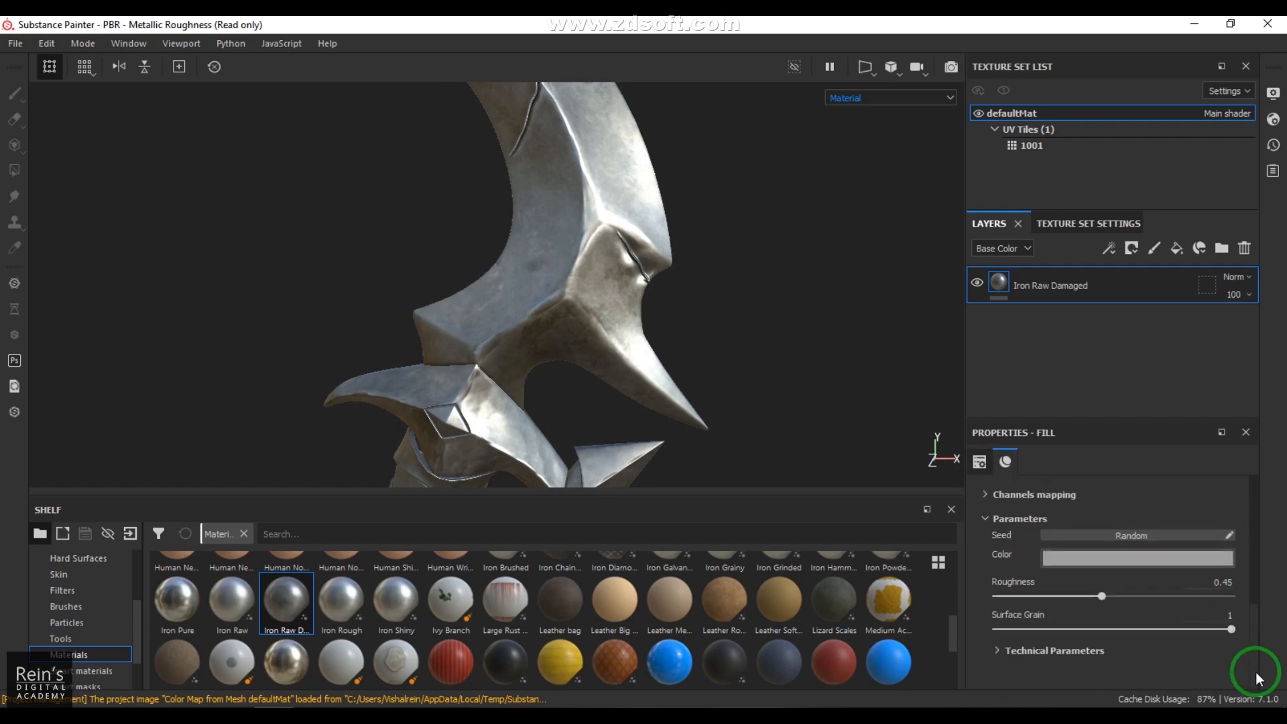
left_click(1136, 560)
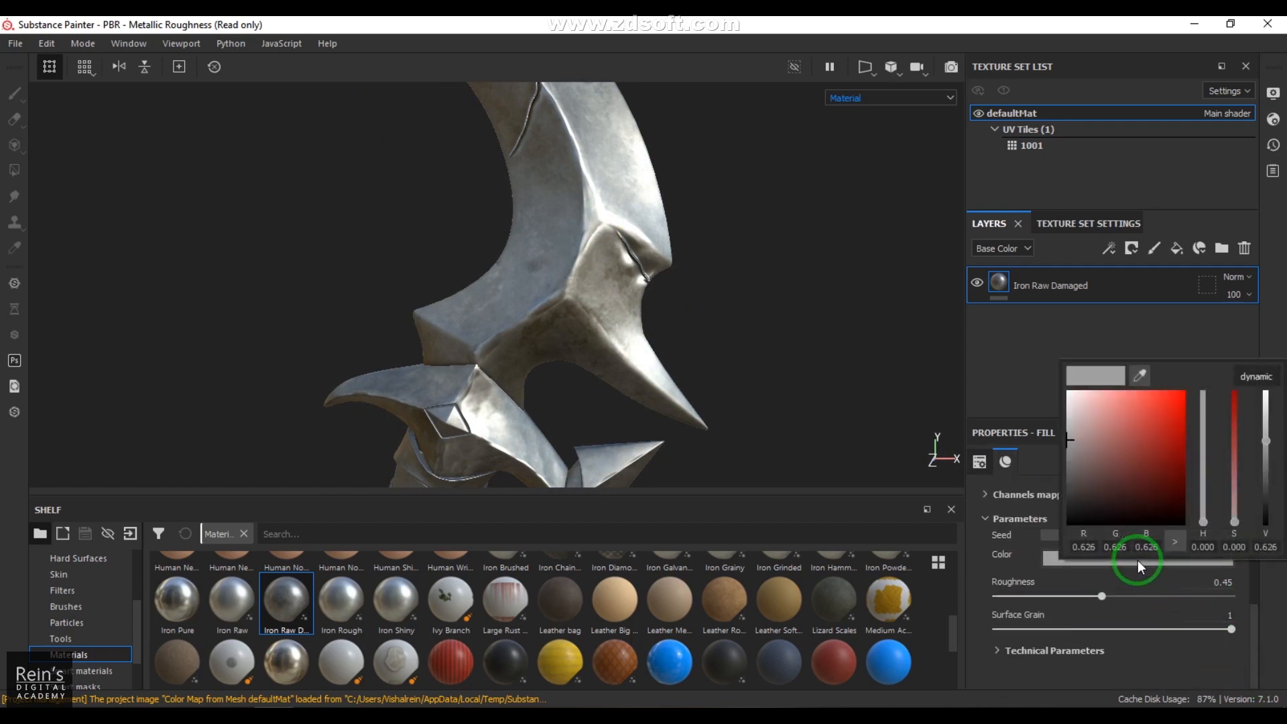
left_click_drag(1073, 441, 1084, 439)
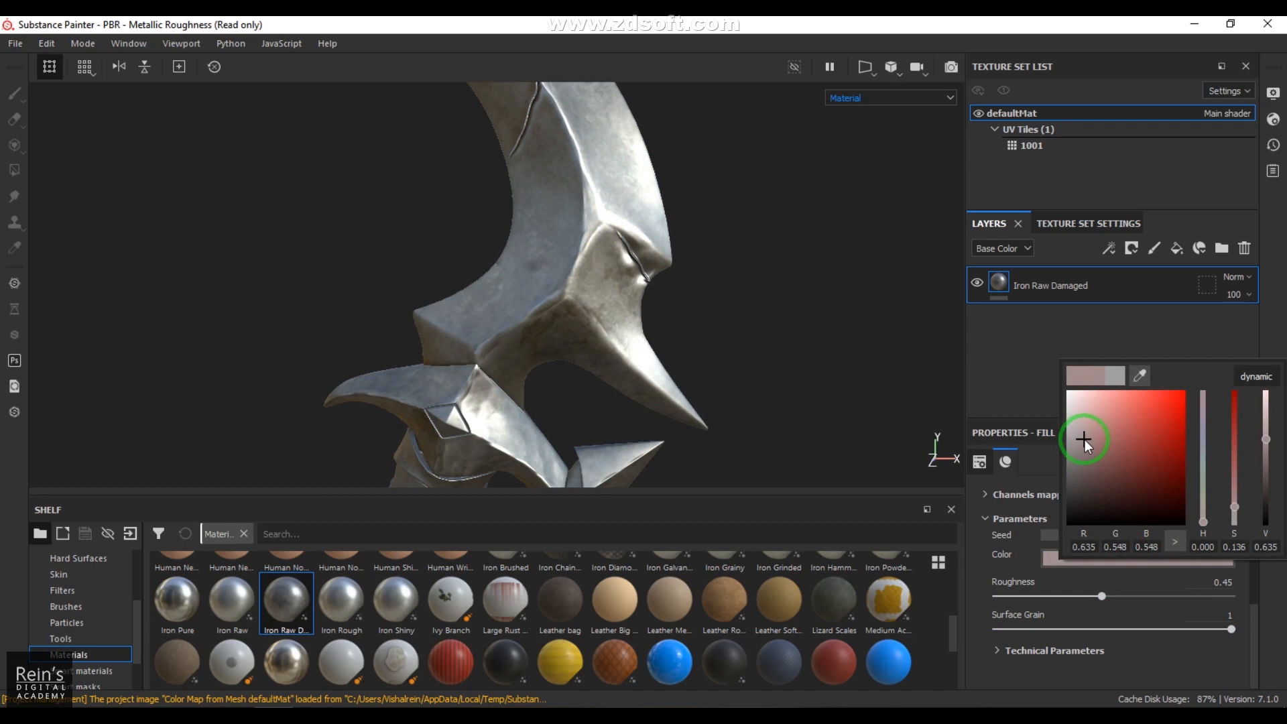
left_click(1202, 528)
left_click_drag(1202, 530, 1203, 449)
left_click_drag(1089, 440, 1095, 438)
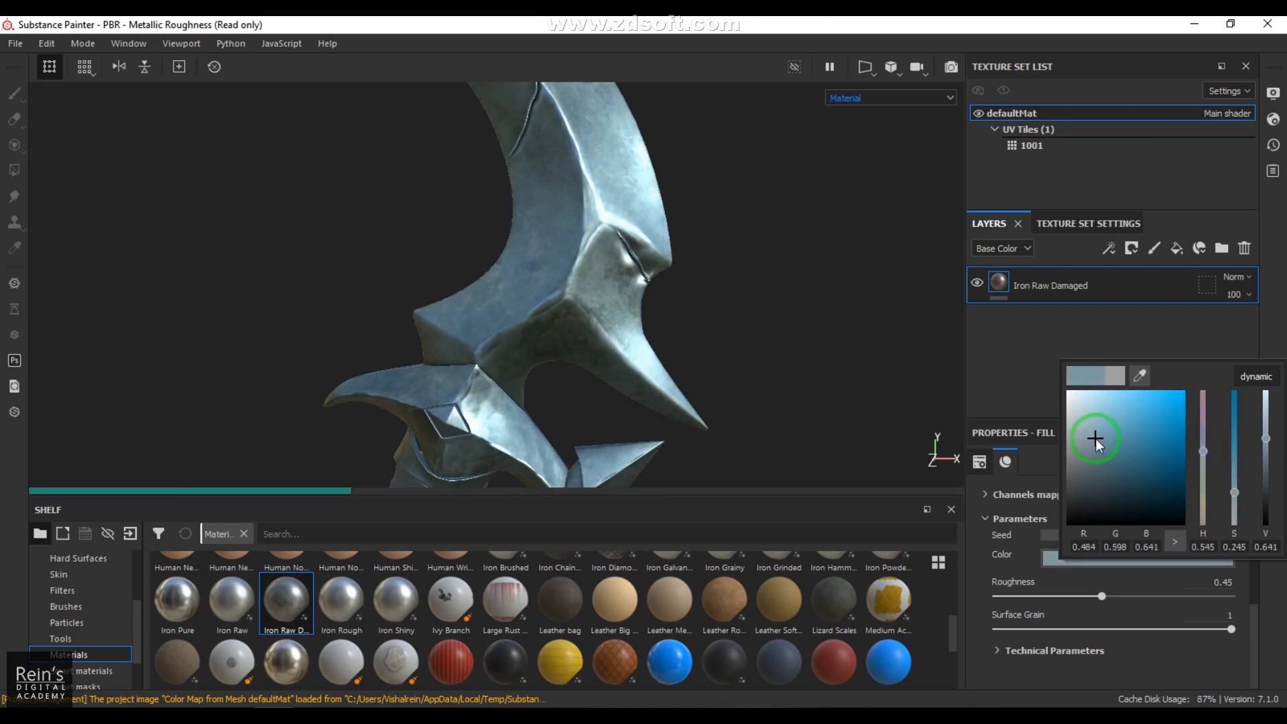
Step: Examine how the blue-tinted metal reflects light on the upper blade from several angles
right_click_drag(631, 332, 227, 185, "alt")
left_click_drag(586, 299, 743, 321, "alt")
middle_click_drag(709, 338, 712, 370, "alt")
right_click_drag(711, 370, 818, 354, "alt")
left_click_drag(818, 354, 740, 331, "alt")
middle_click_drag(711, 317, 697, 289, "alt")
right_click_drag(697, 289, 726, 351, "alt")
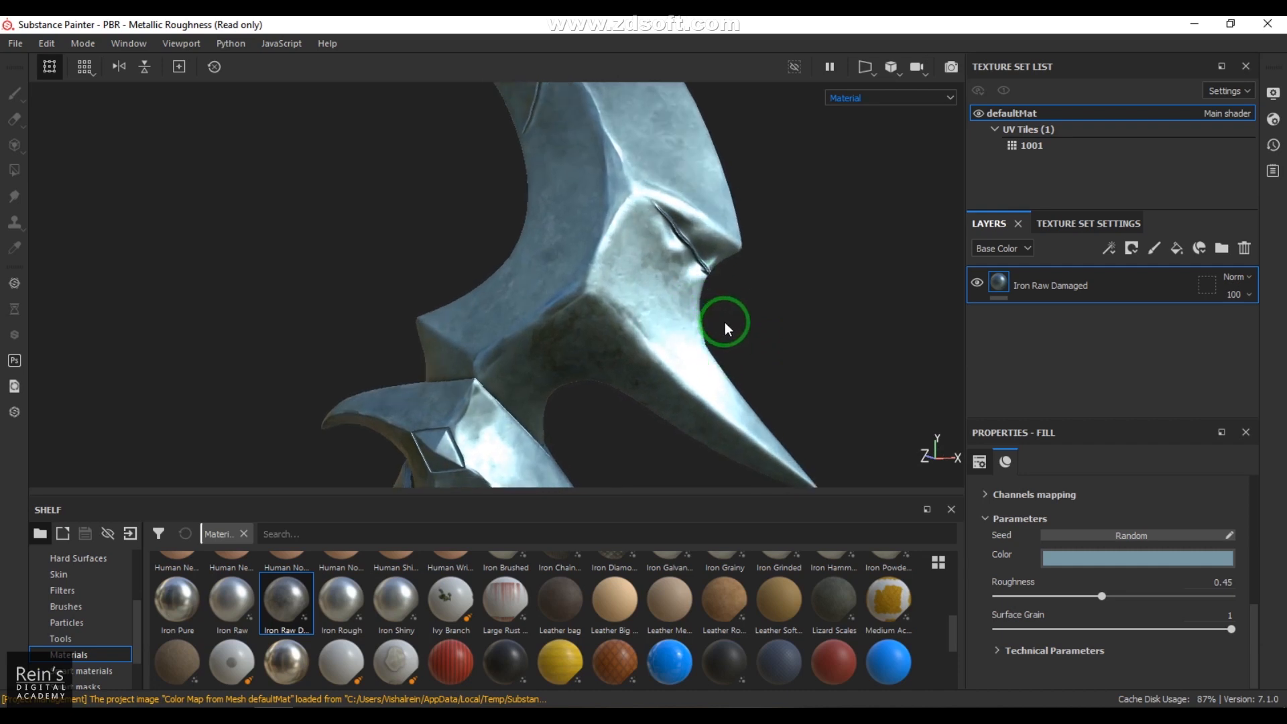
Step: Inspect the Height channel on the dagger's upper blade and grip, and return to the Material display
left_click(857, 99)
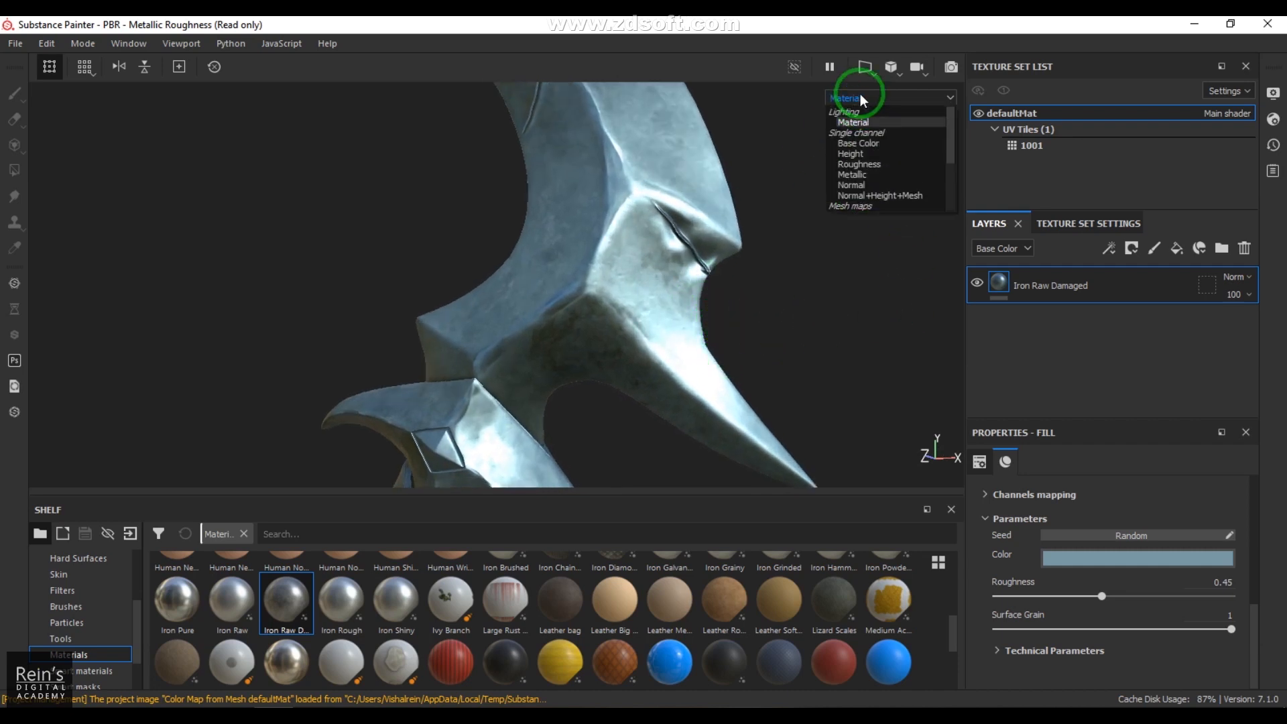
left_click(886, 156)
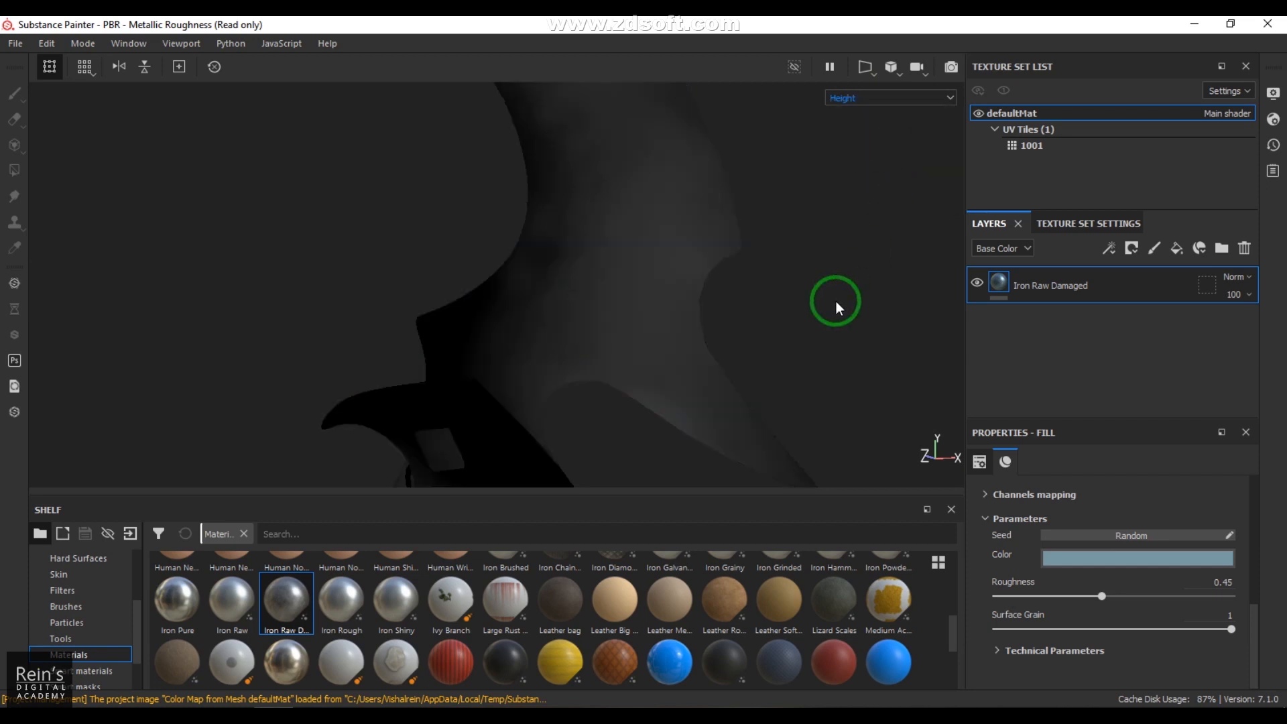
scroll(731, 316, "up", 2)
scroll(749, 275, "down", 6)
left_click_drag(752, 277, 741, 396, "alt")
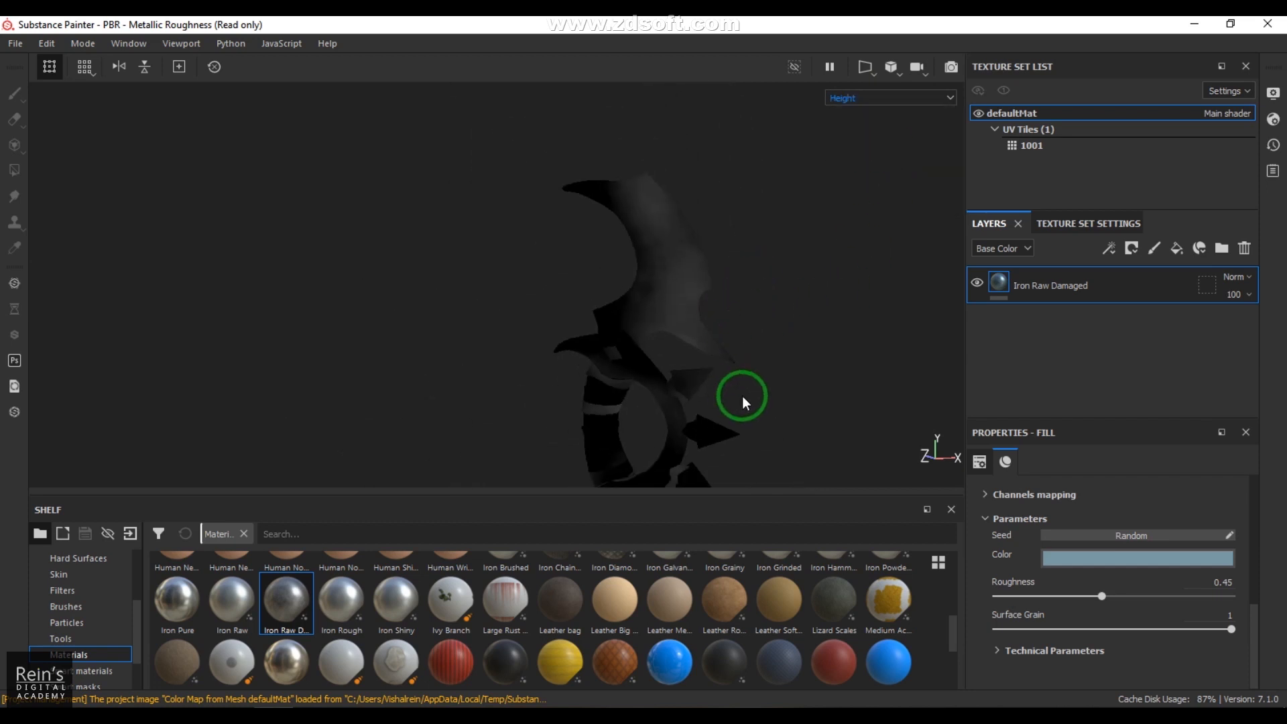
left_click_drag(701, 453, 638, 210, "alt")
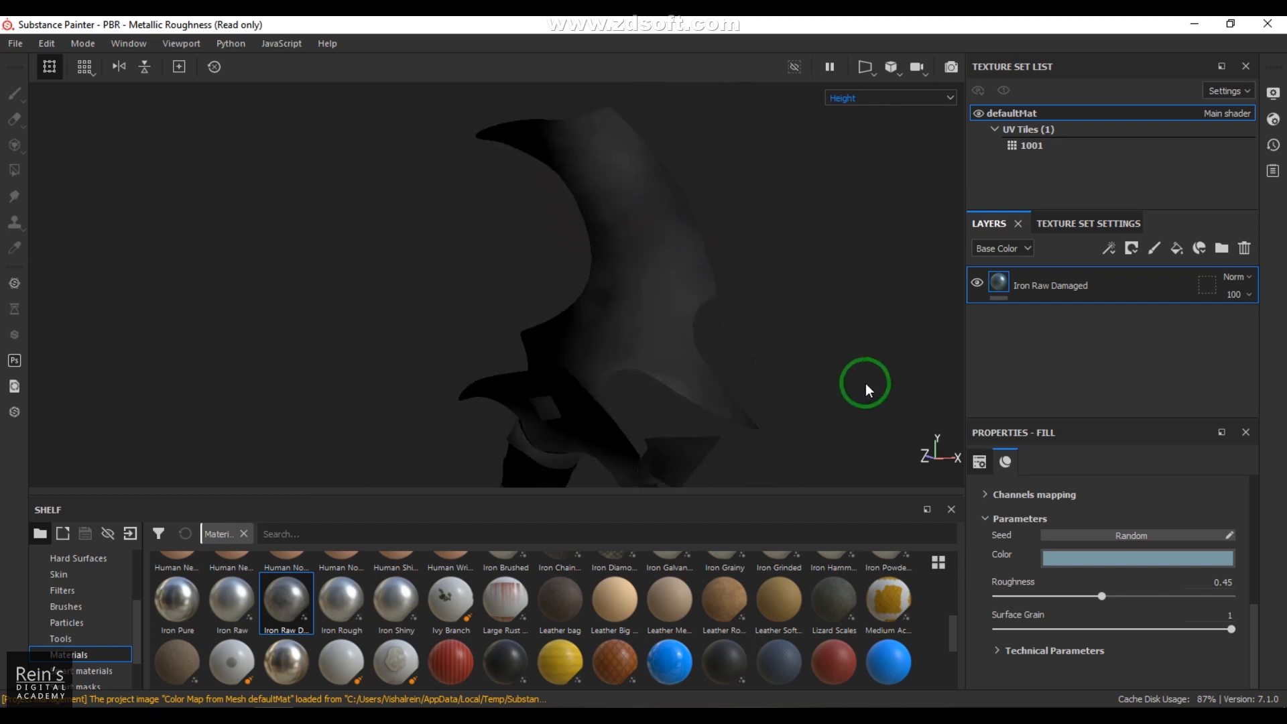
left_click(878, 101)
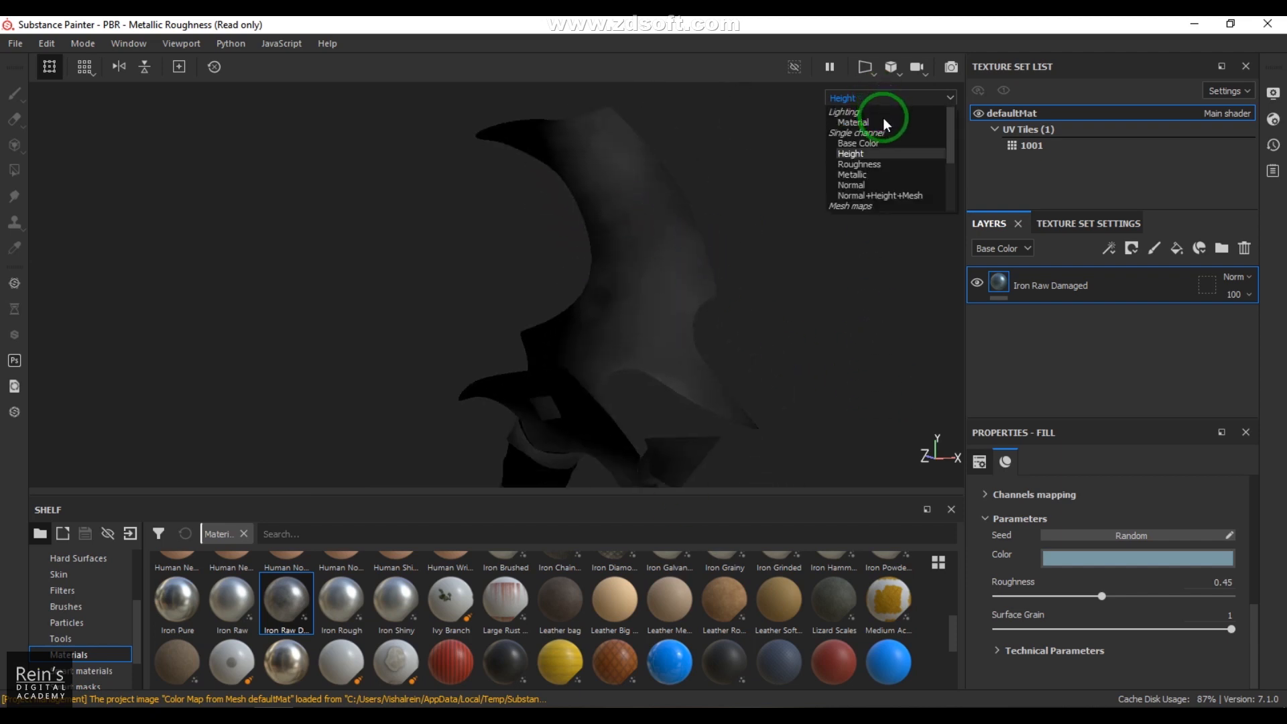
left_click(883, 122)
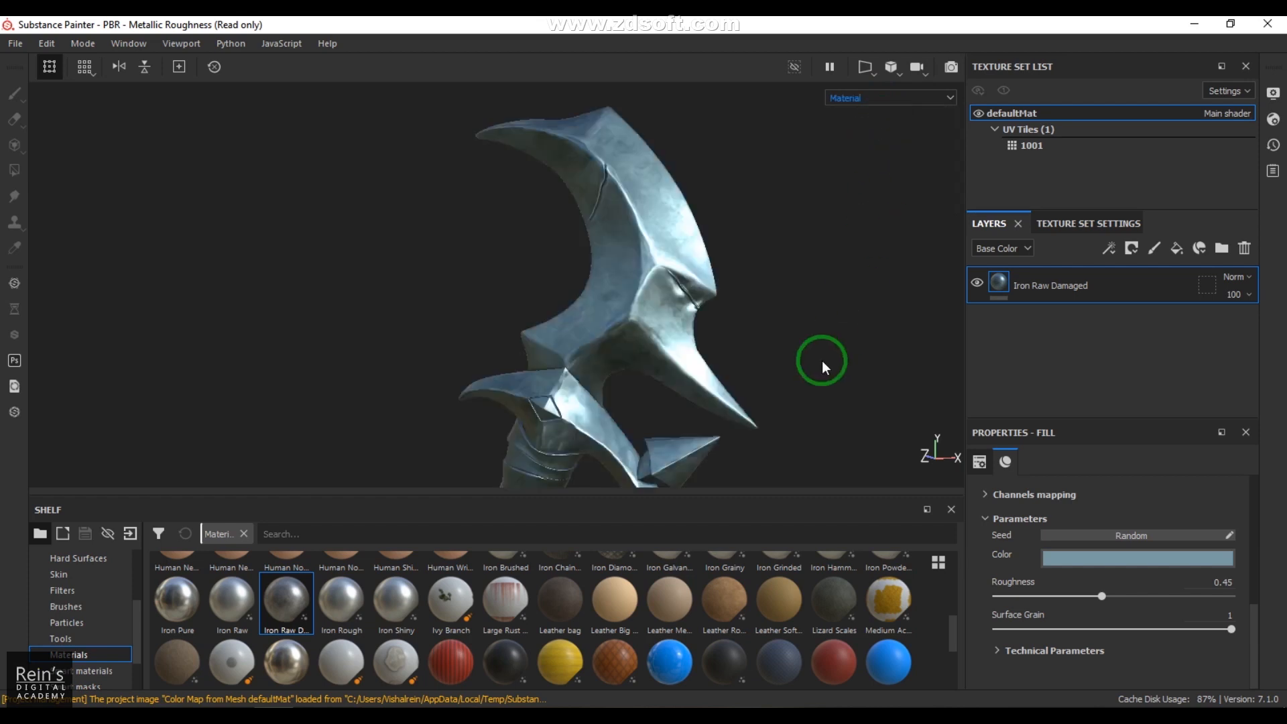
Step: Add a fill layer above Iron Raw Damaged with color, roughness, metallic and normal disabled, keeping only the height channel
left_click(1176, 249)
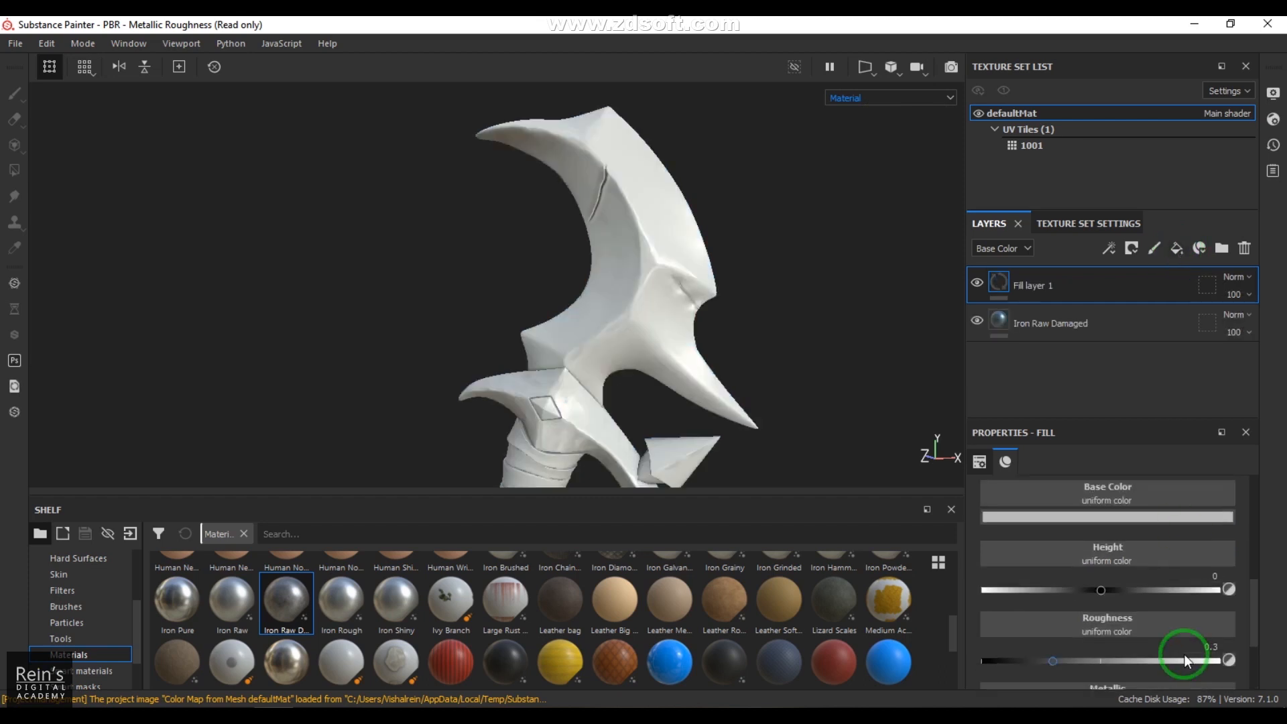
scroll(1185, 575, "down", 5)
left_click(996, 551)
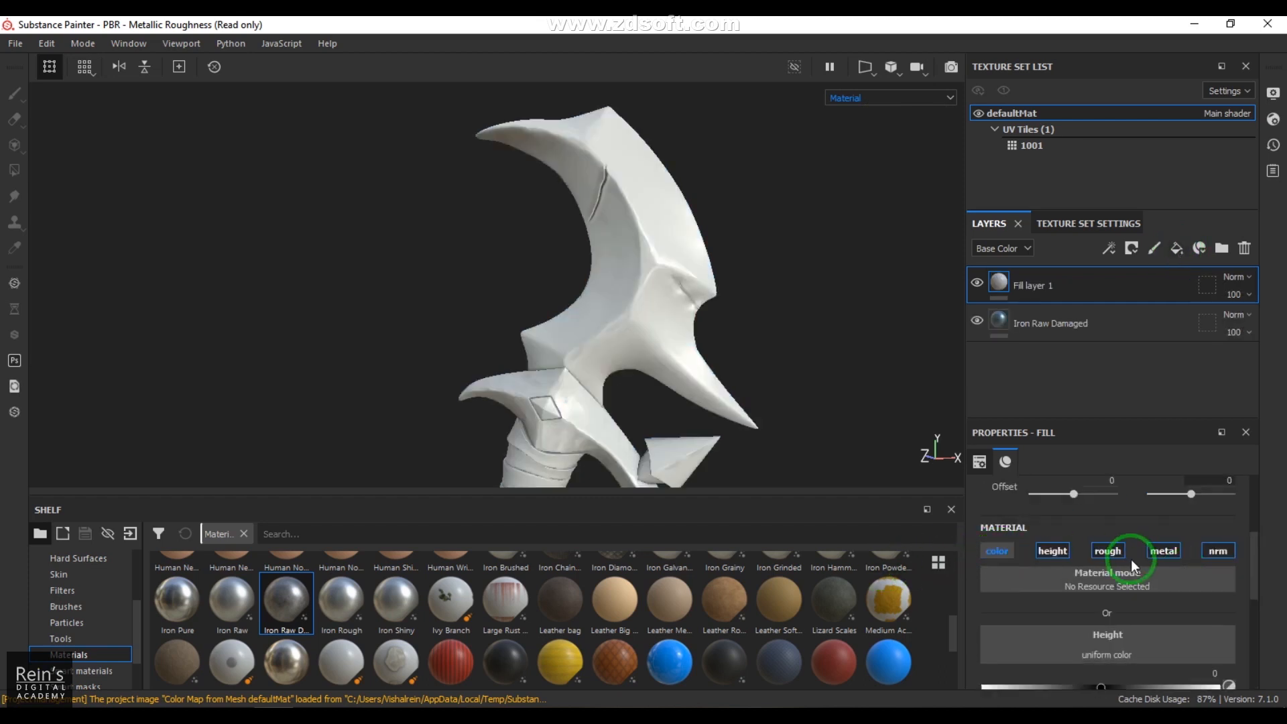
left_click(1162, 551)
left_click(1219, 549)
left_click(1107, 550)
left_click(1050, 550)
Step: Browse the procedural textures for Fill layer 1's height channel and assign Gaussian Spots 1
left_click(1107, 635)
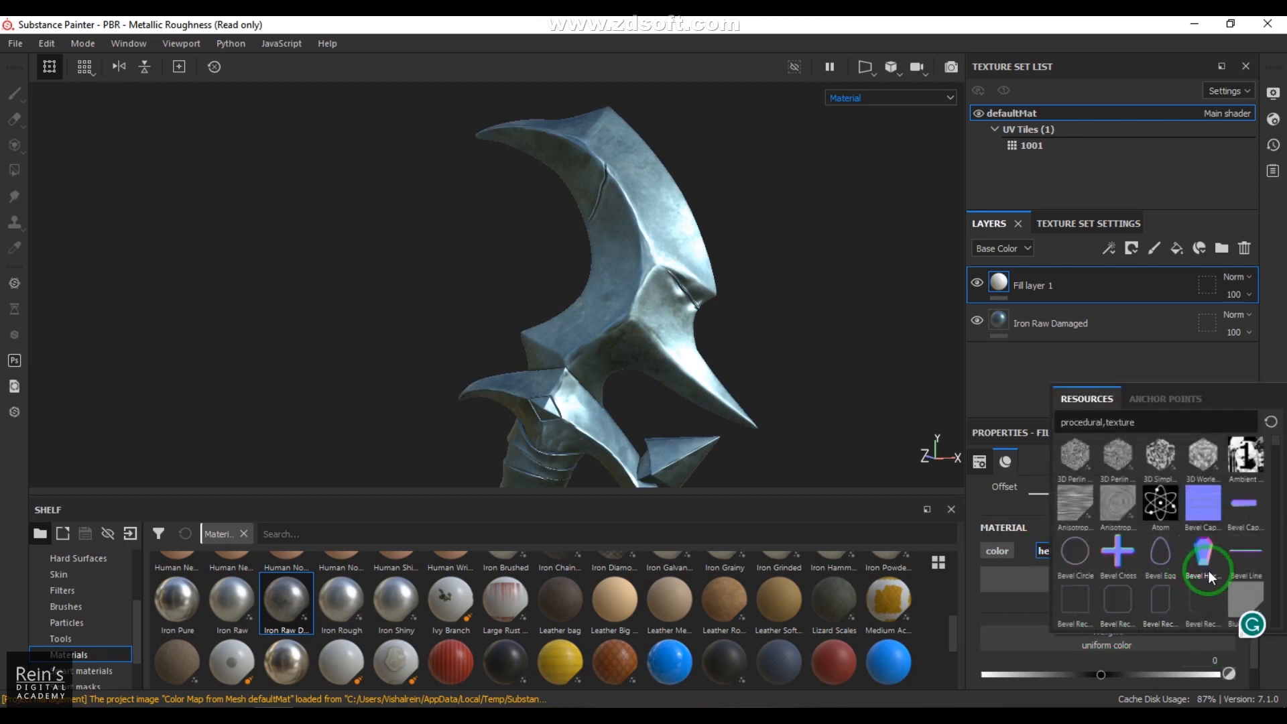
scroll(1208, 571, "down", 3)
scroll(1237, 460, "up", 3)
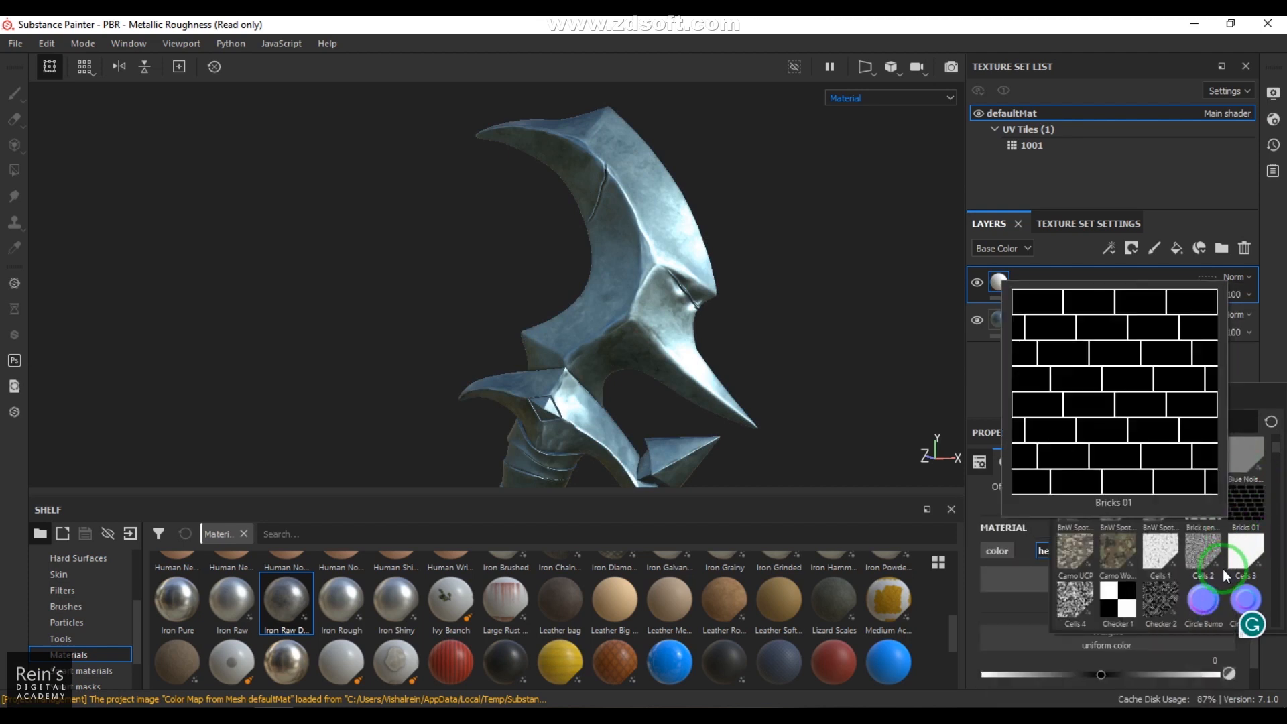
scroll(1223, 568, "down", 3)
scroll(1192, 499, "down", 3)
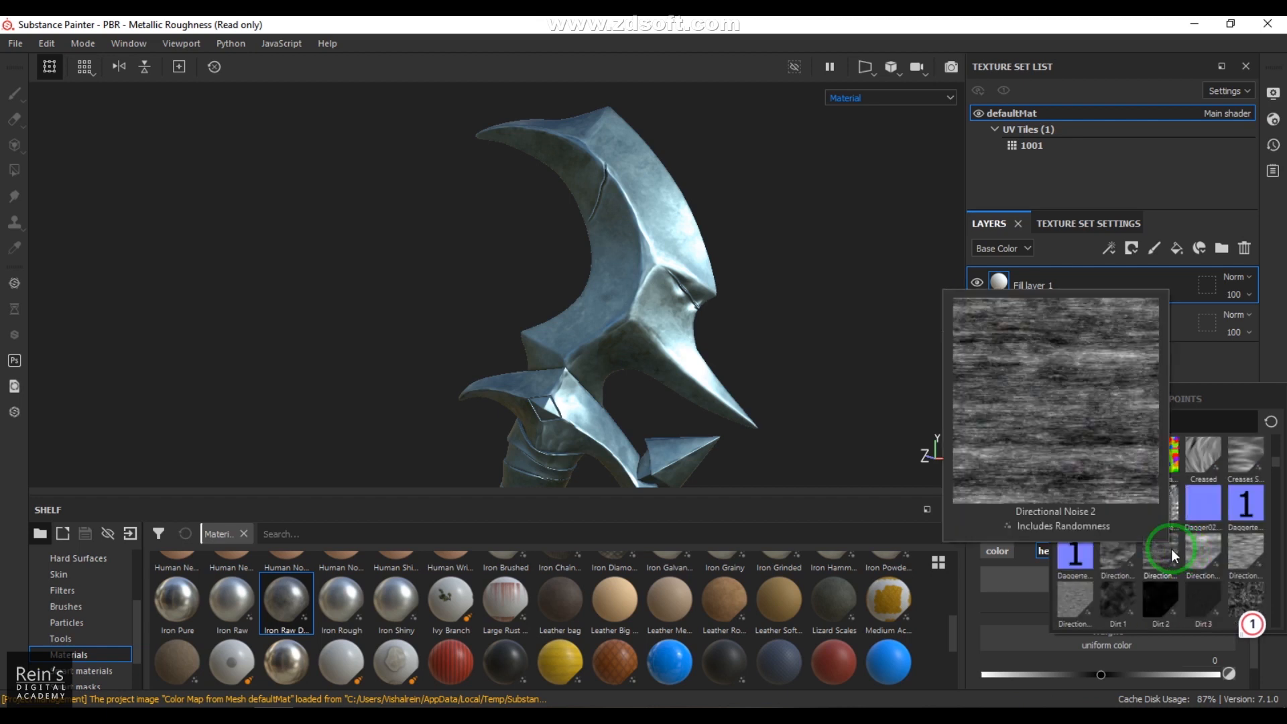
mouse_move(1201, 465)
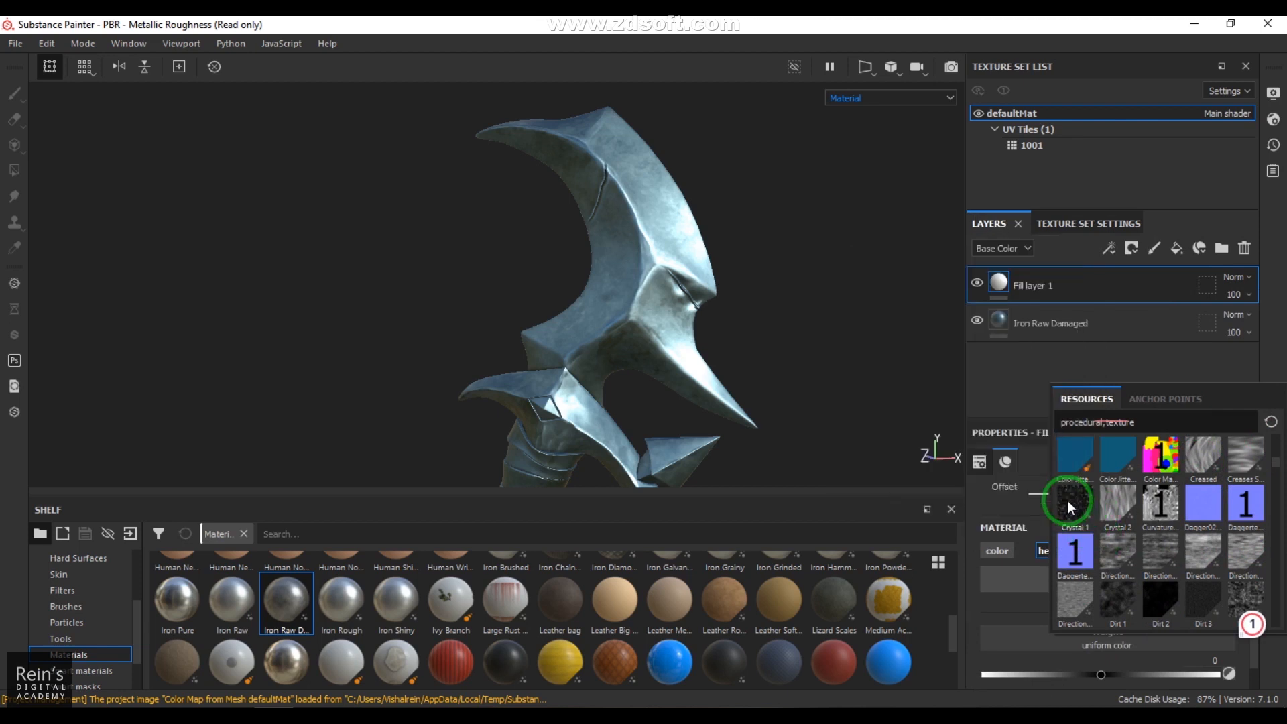
scroll(1192, 540, "down", 5)
scroll(1192, 542, "down", 3)
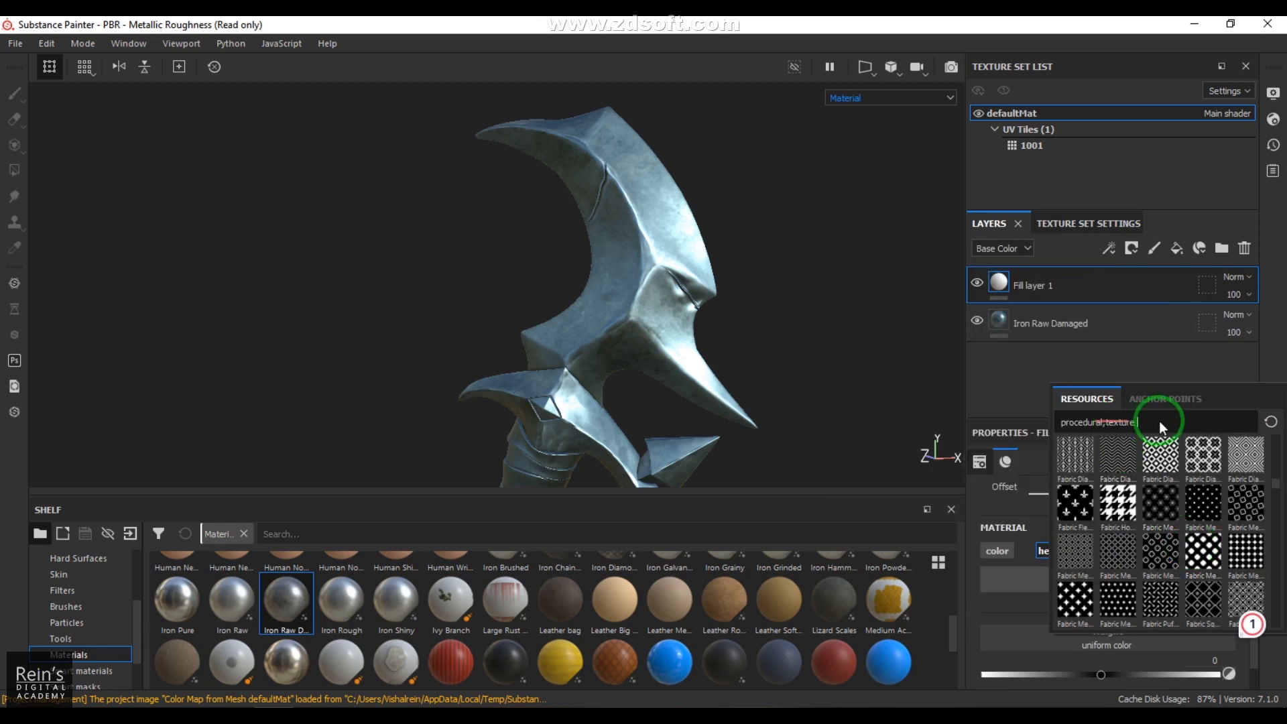
scroll(1185, 563, "down", 3)
scroll(1186, 570, "down", 3)
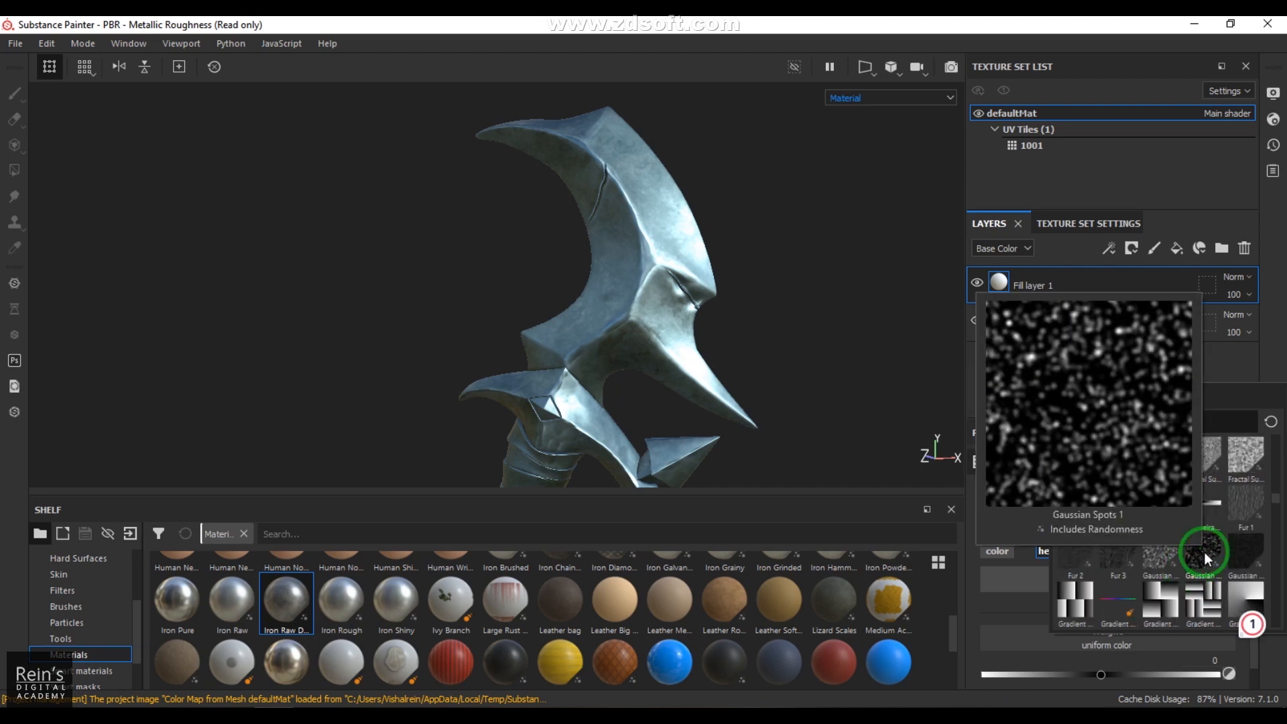
mouse_move(1132, 550)
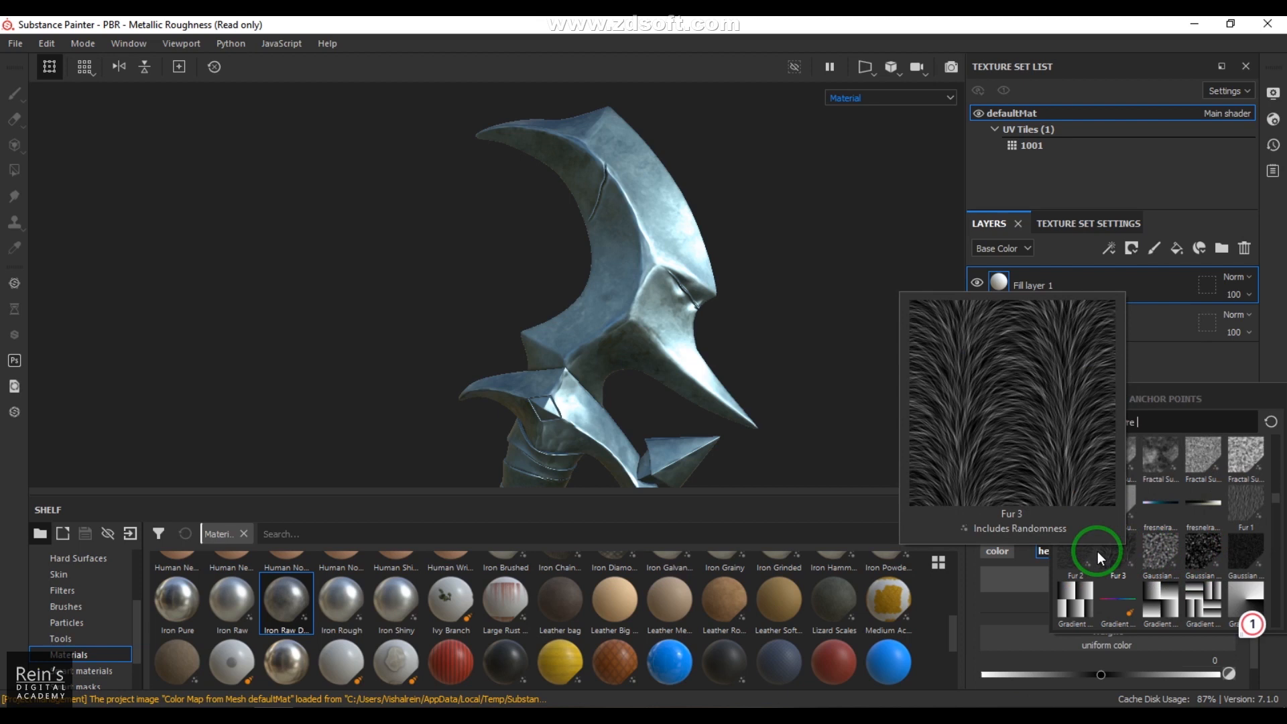
mouse_move(1087, 557)
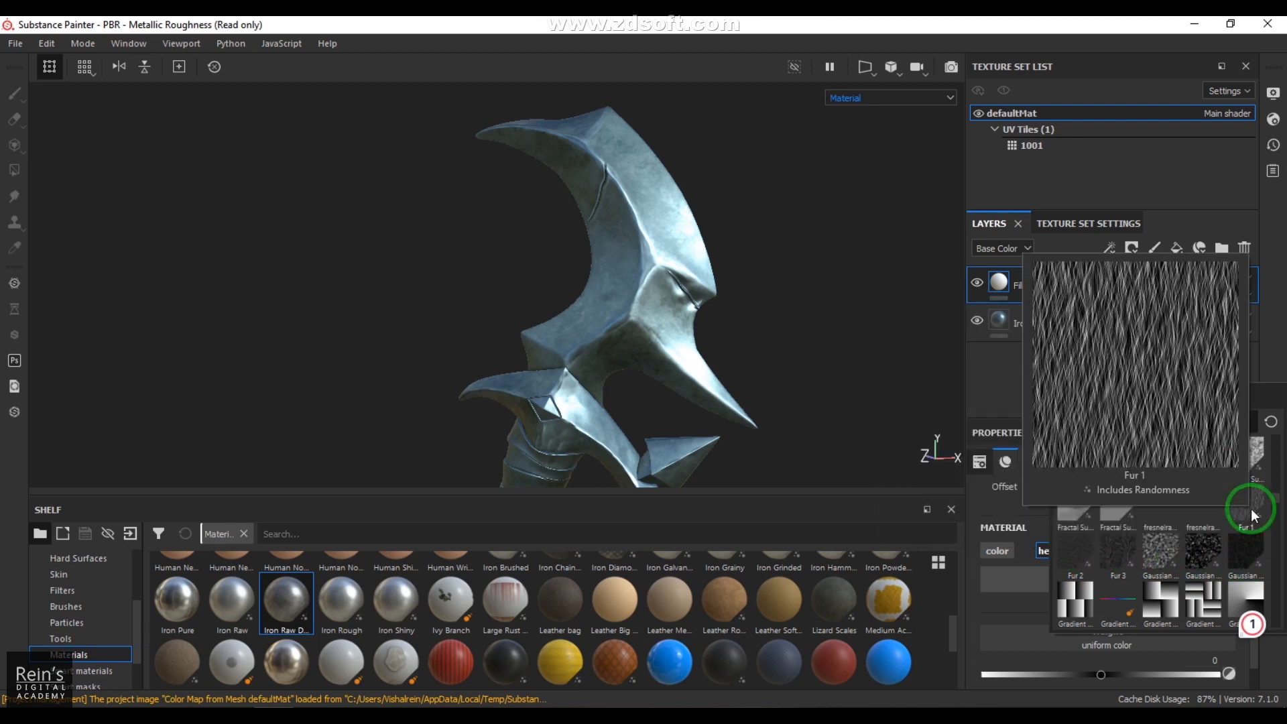
mouse_move(1211, 542)
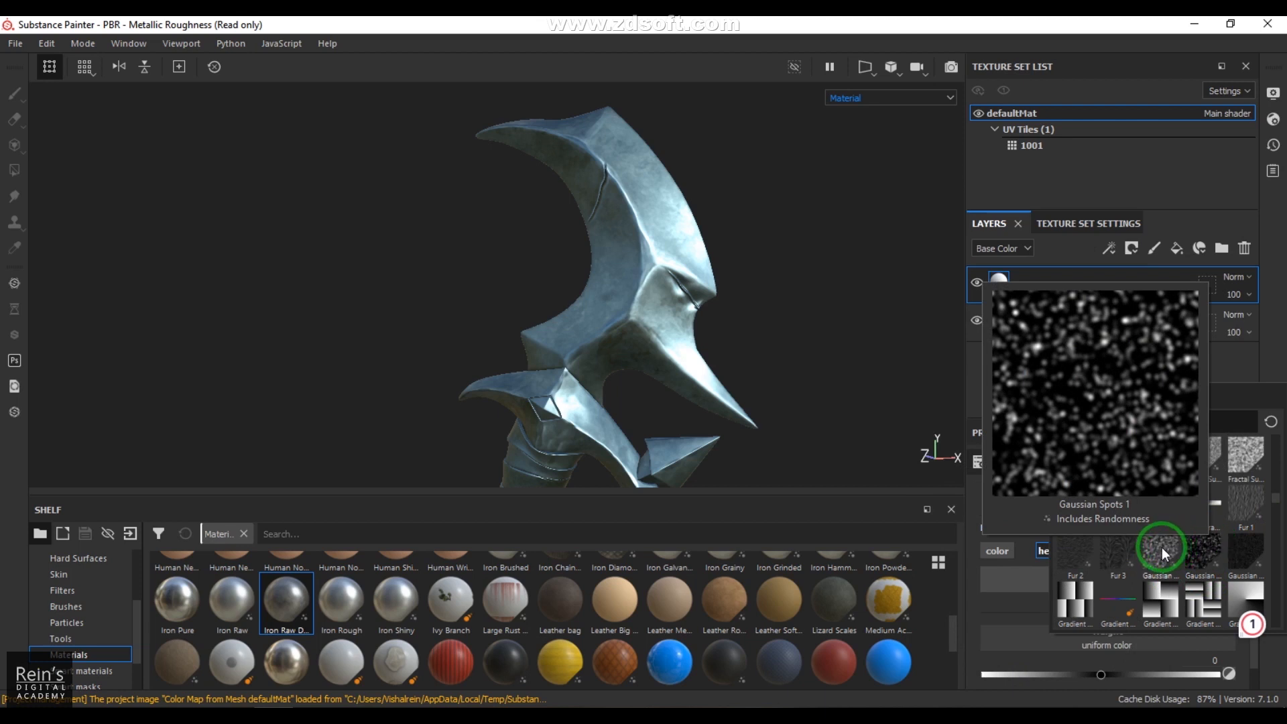
scroll(1196, 547, "down", 3)
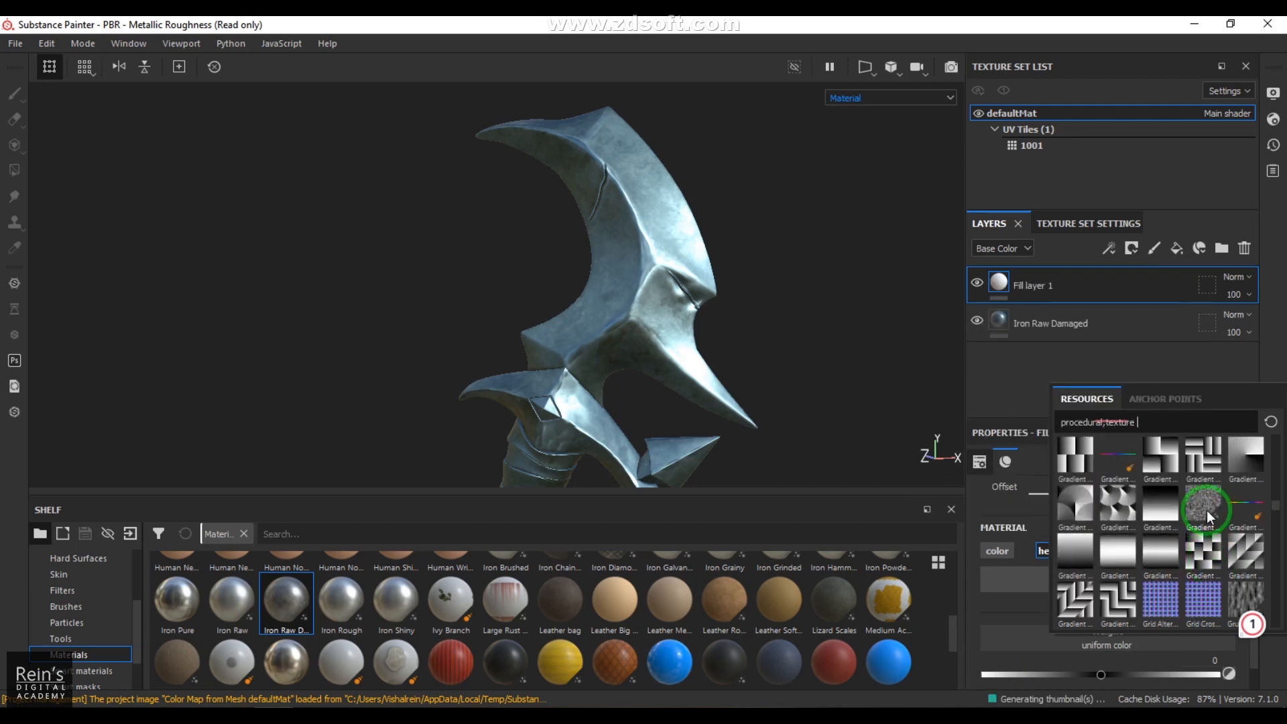
scroll(1205, 536, "down", 3)
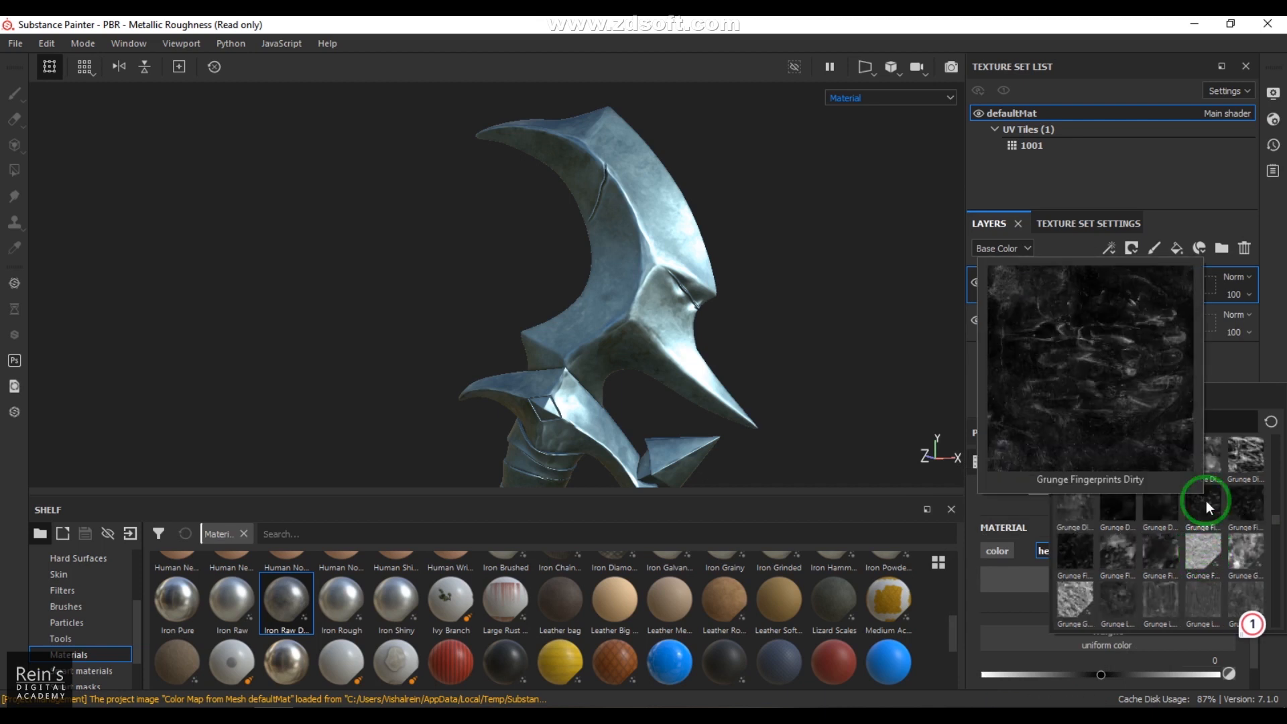
scroll(1206, 536, "down", 3)
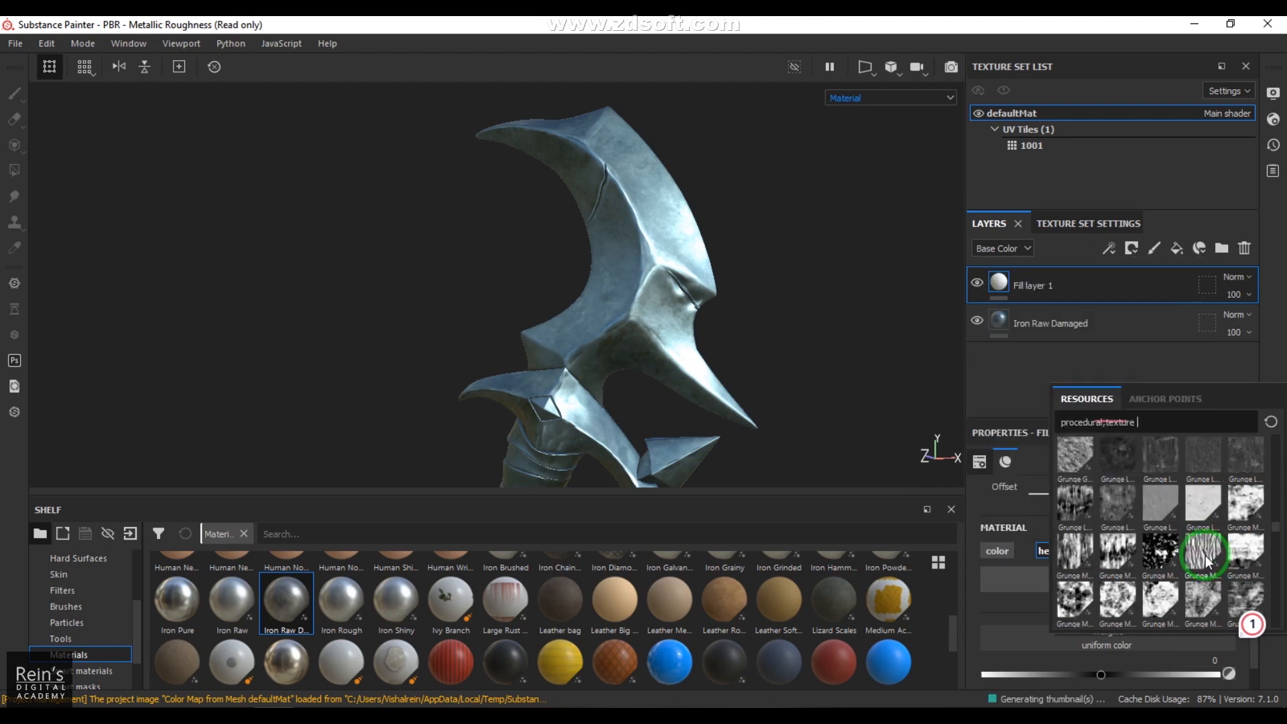
scroll(1205, 560, "down", 3)
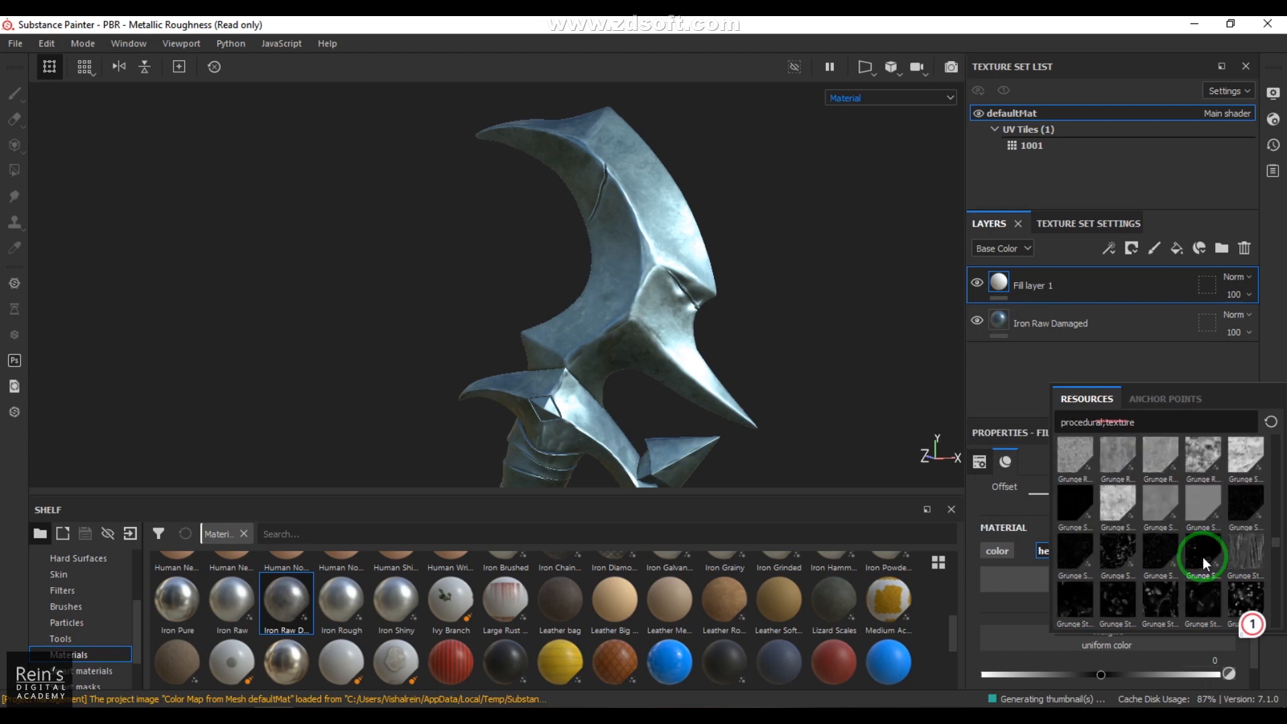
scroll(1203, 556, "down", 3)
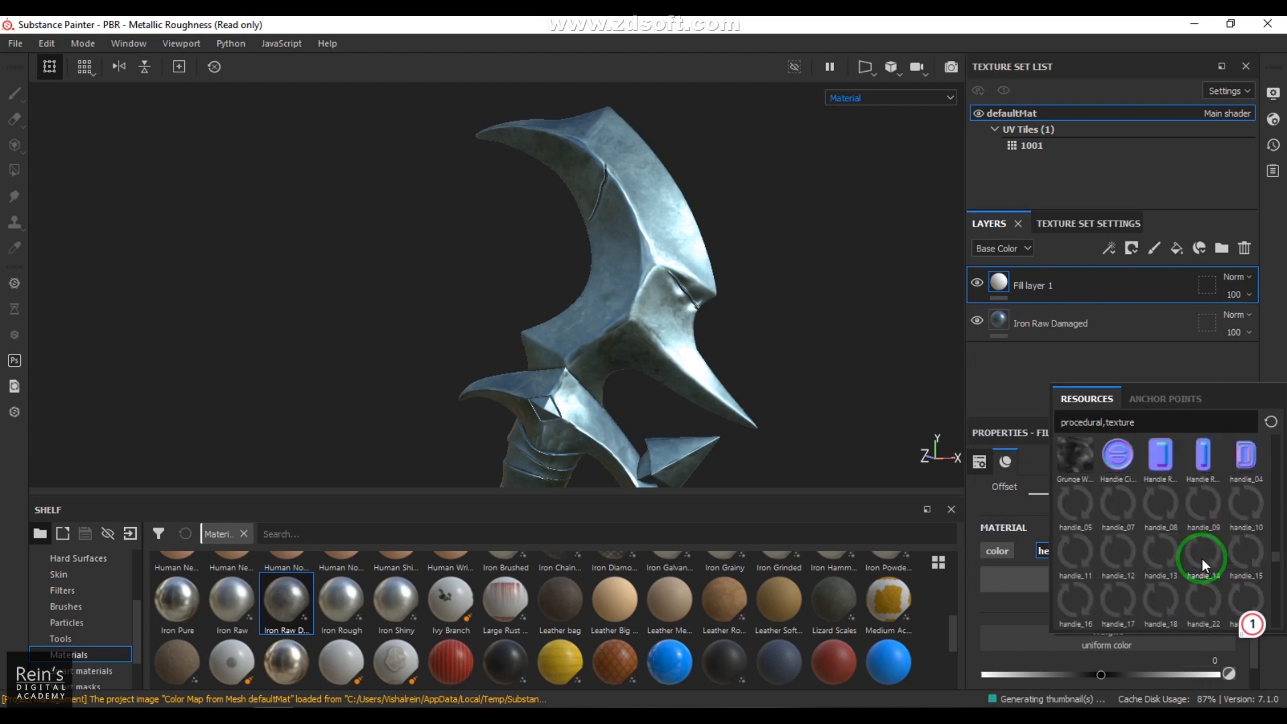
scroll(1201, 559, "down", 3)
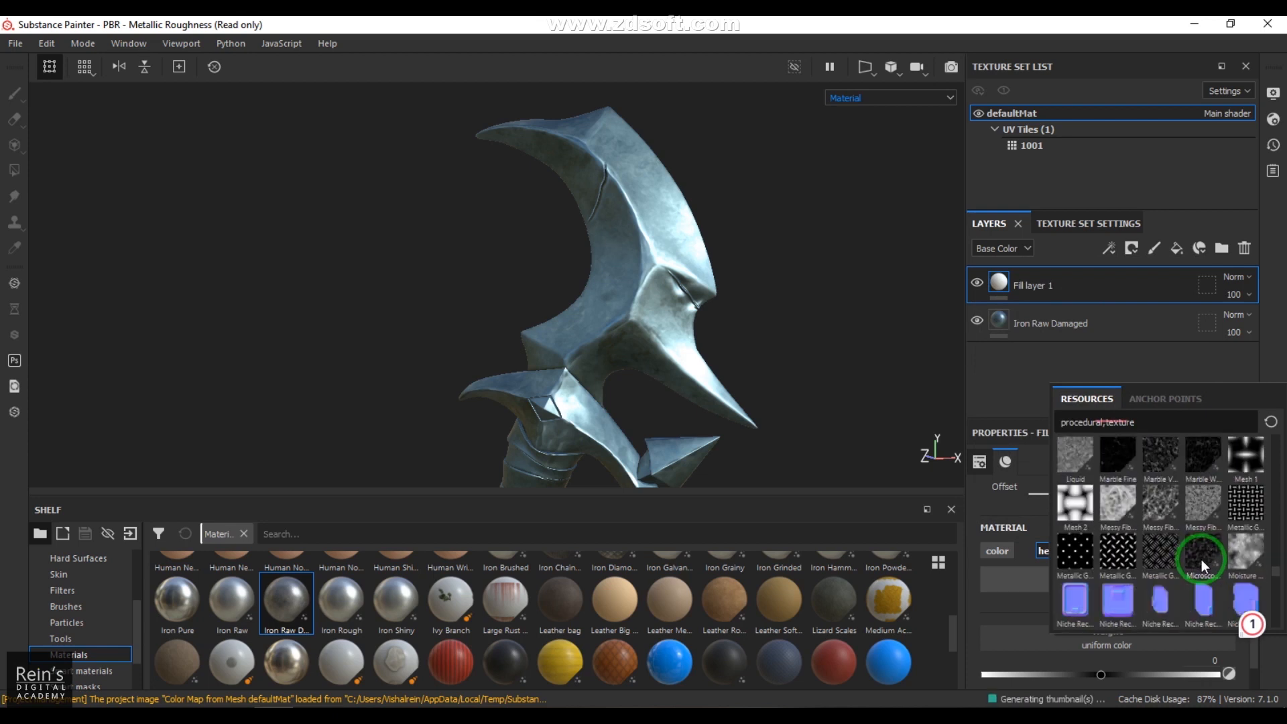
scroll(1196, 561, "down", 3)
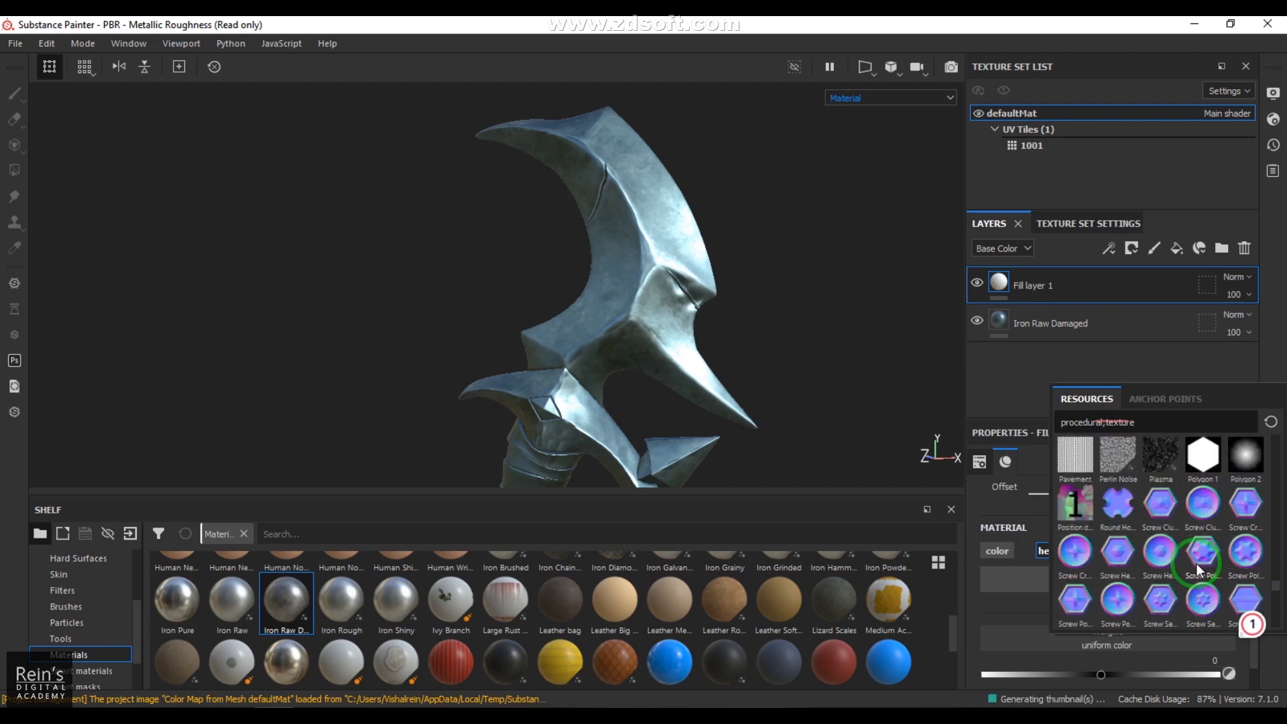
scroll(1196, 563, "down", 8)
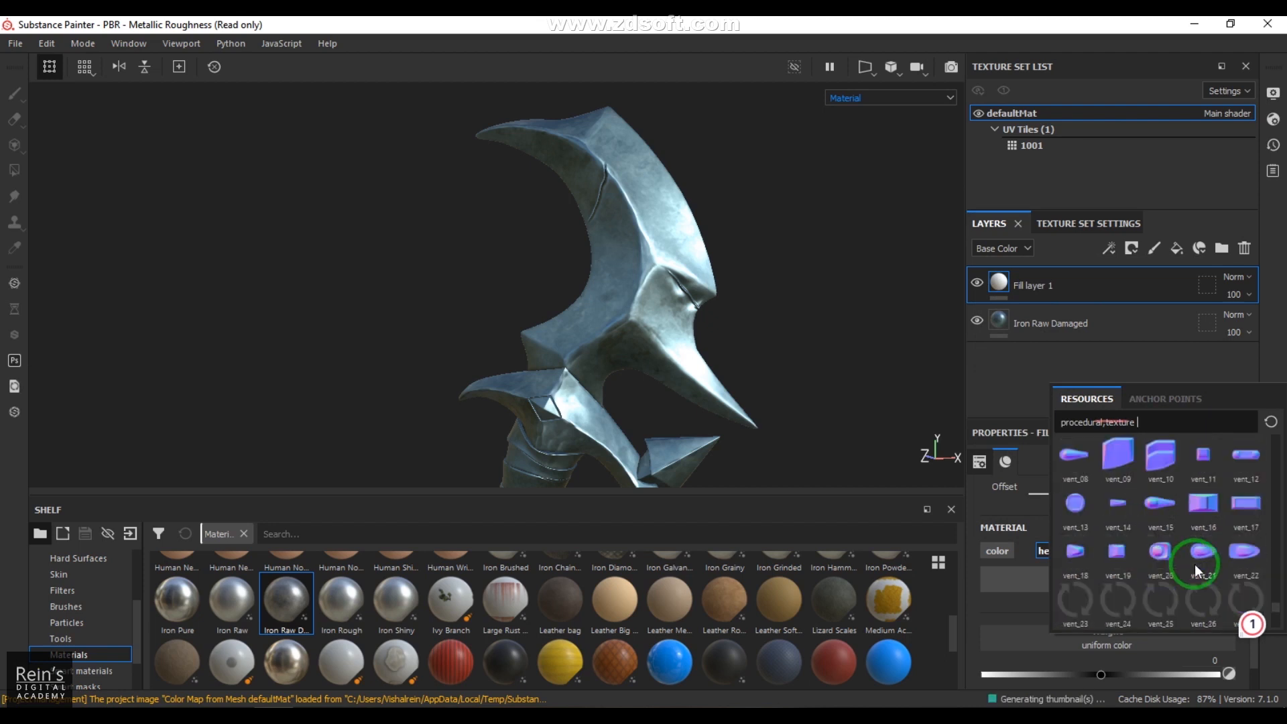
scroll(1194, 564, "up", 15)
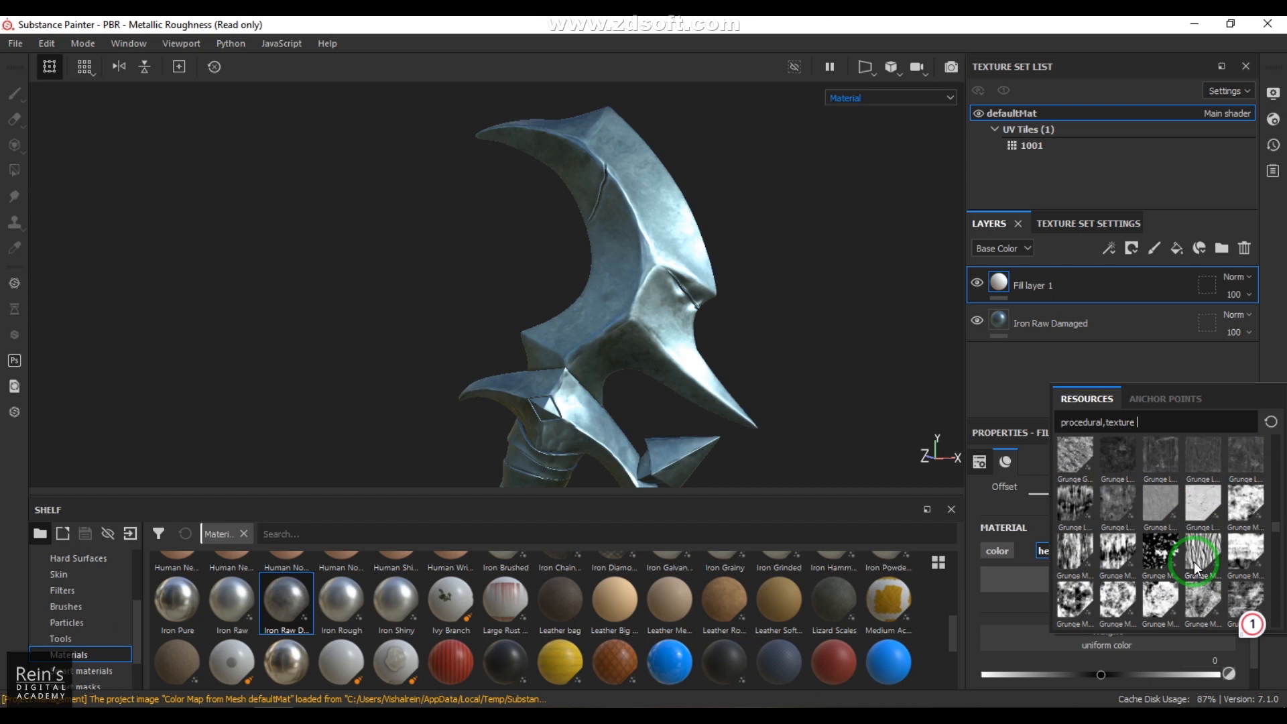
scroll(1195, 567, "up", 5)
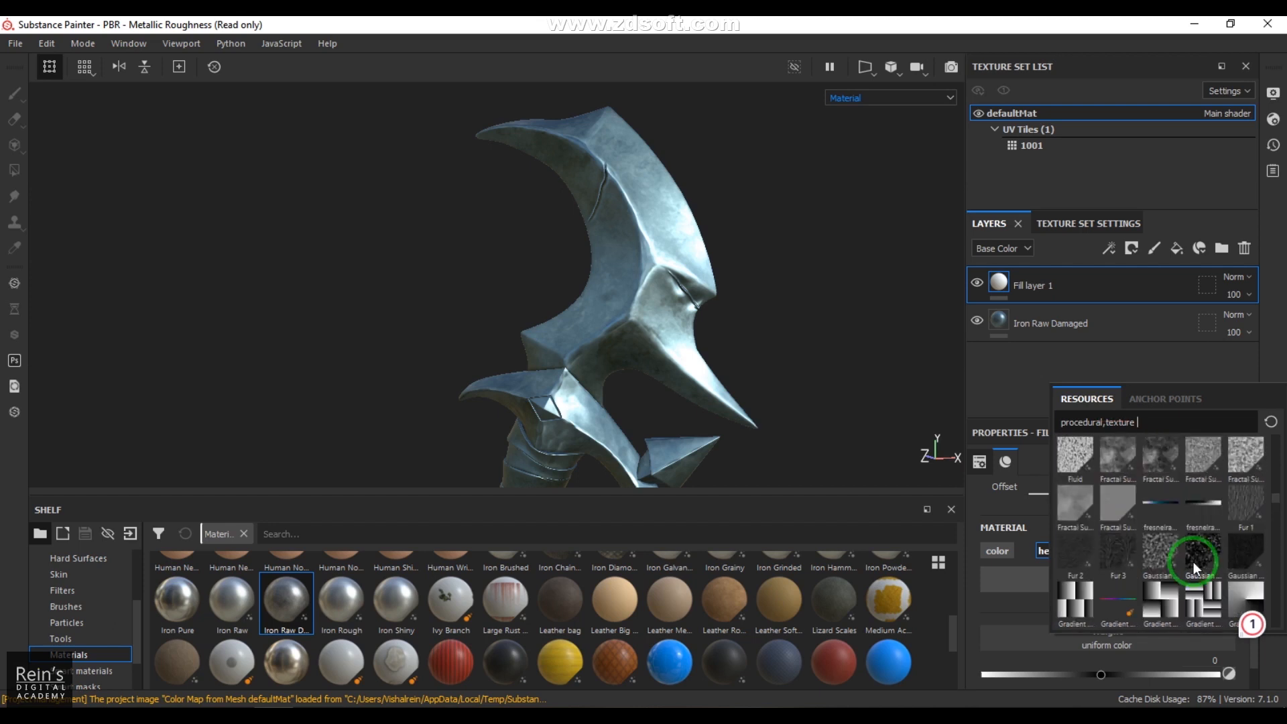
left_click(1209, 549)
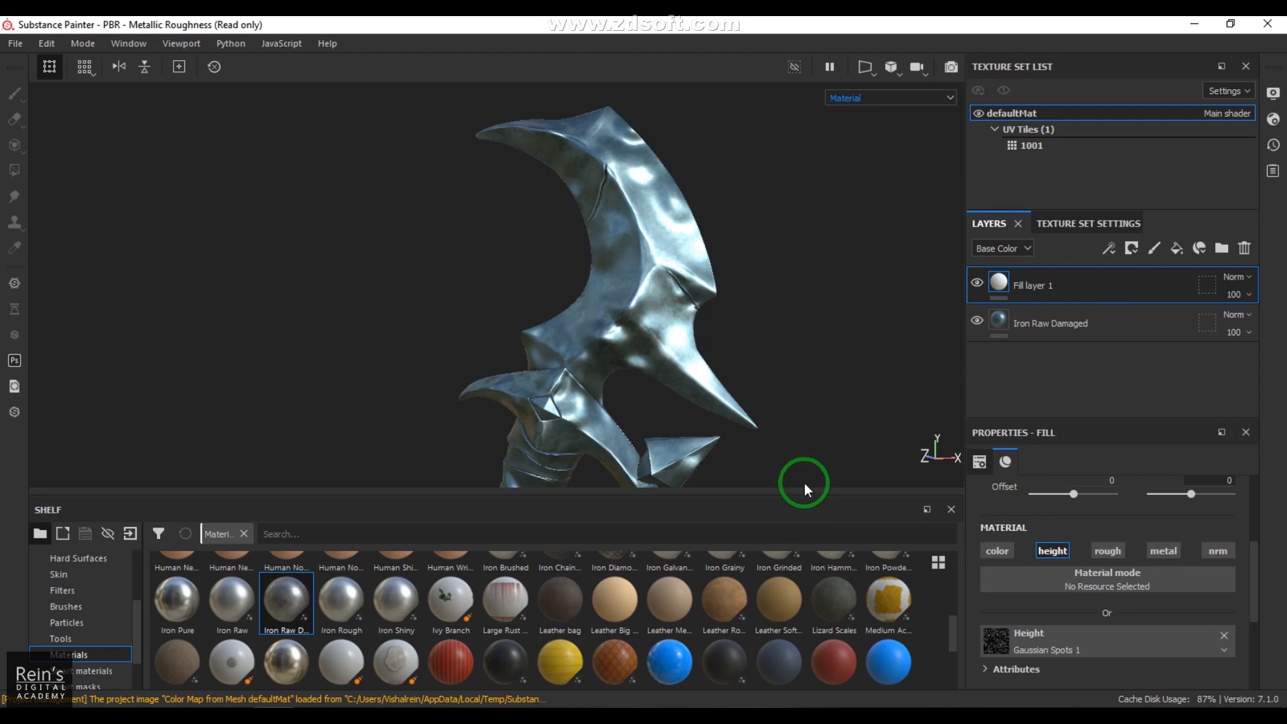
Step: Invert the Gaussian Spots 1 pattern by setting its Invert parameter to True
scroll(1099, 631, "down", 3)
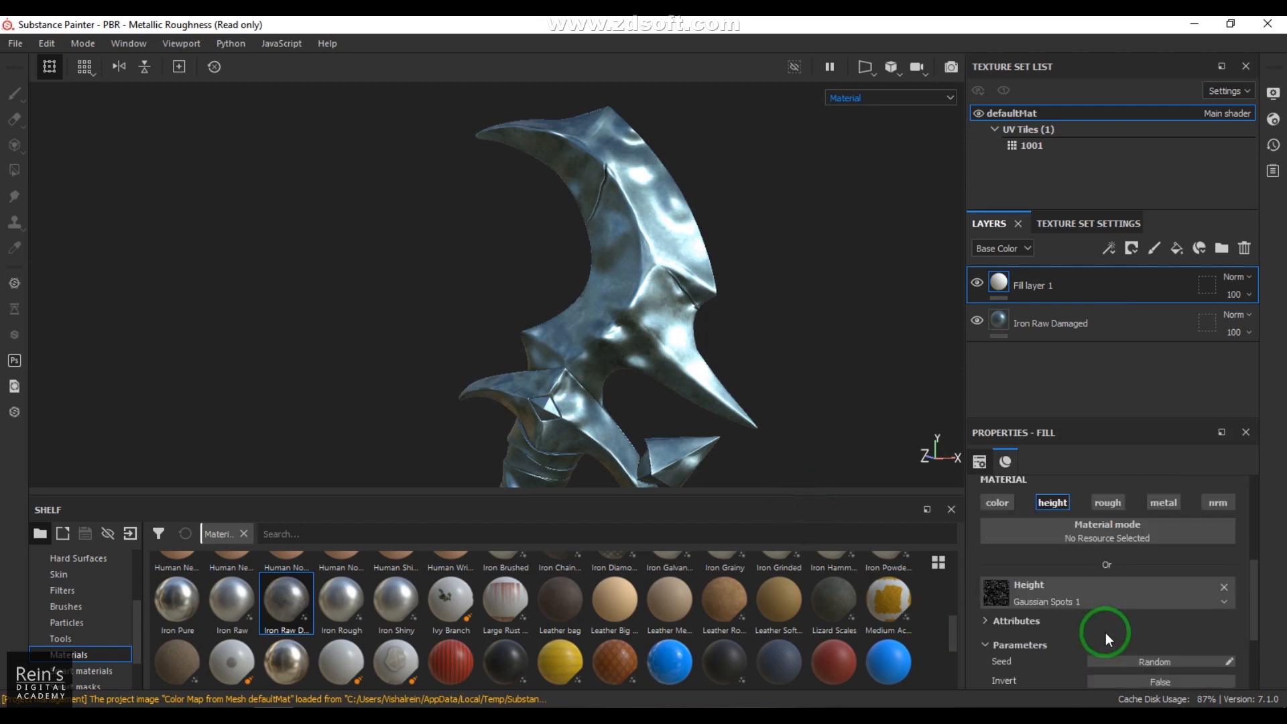
left_click(1148, 583)
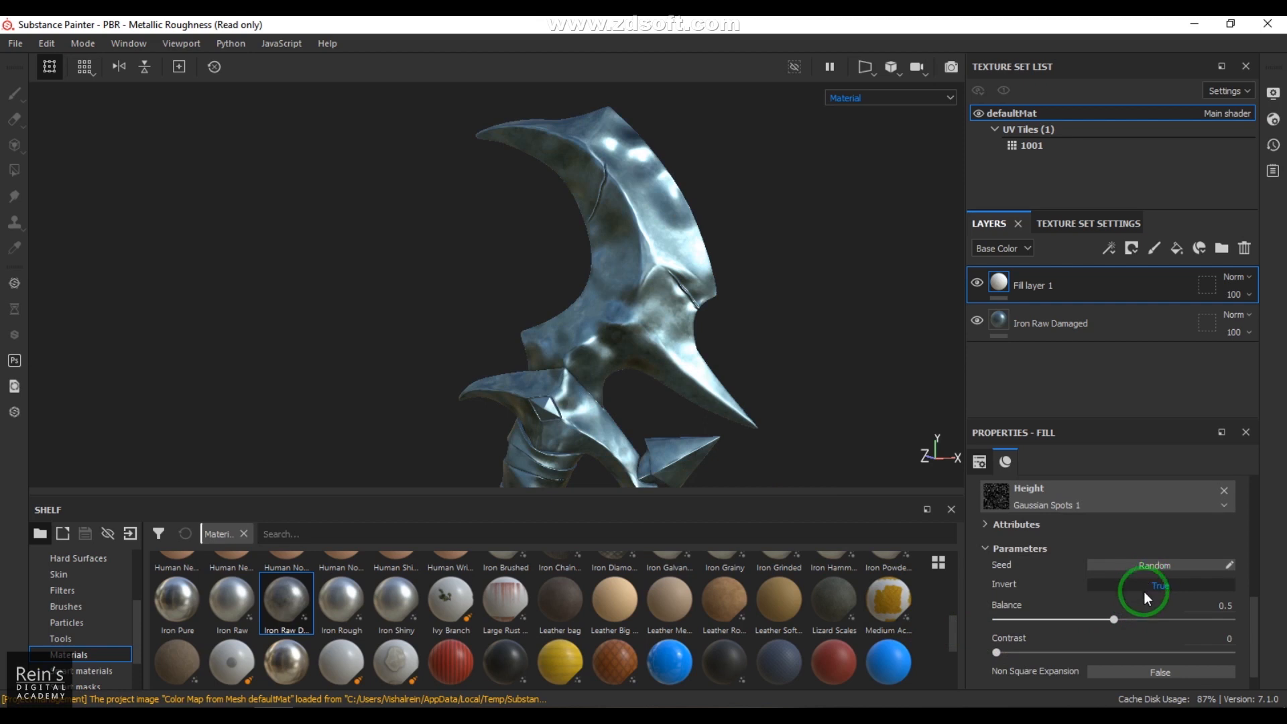
scroll(1139, 604, "down", 1)
Step: Set the UV scale of Fill layer 1's spot pattern to 15, trying 3 and 10 first
scroll(1136, 616, "up", 3)
scroll(1137, 615, "up", 3)
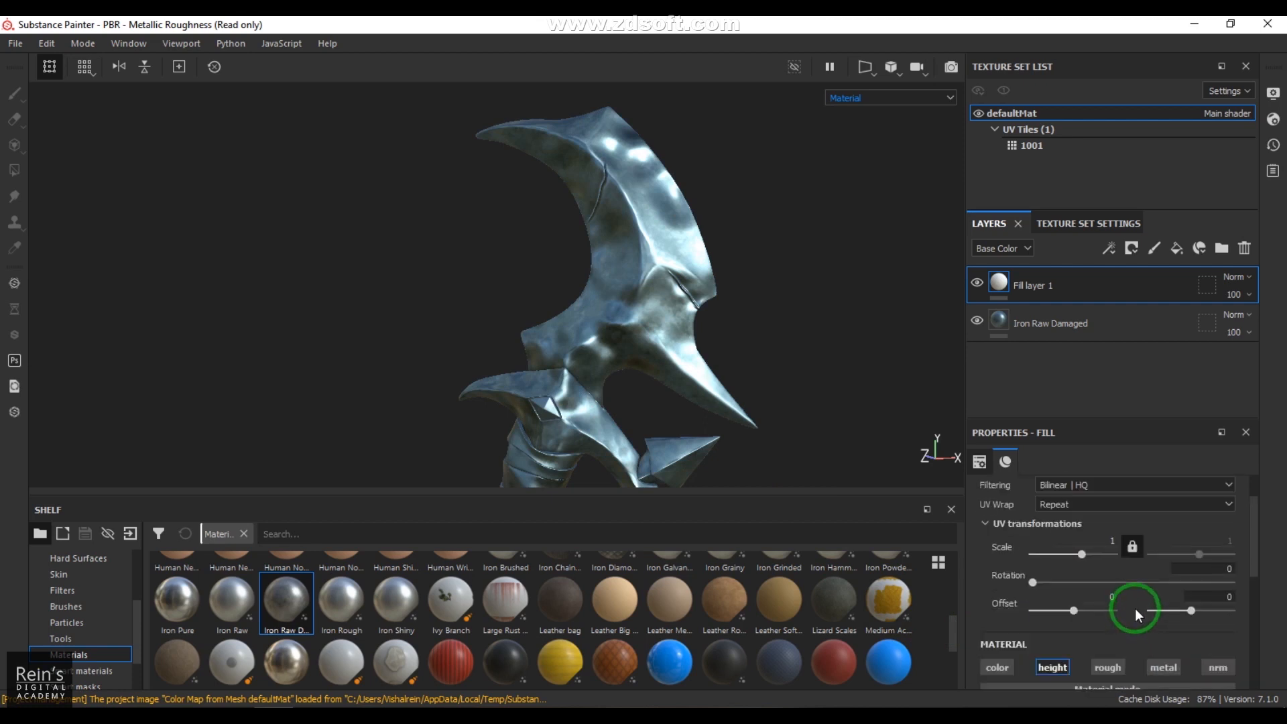
left_click(1139, 545)
left_click(1104, 539)
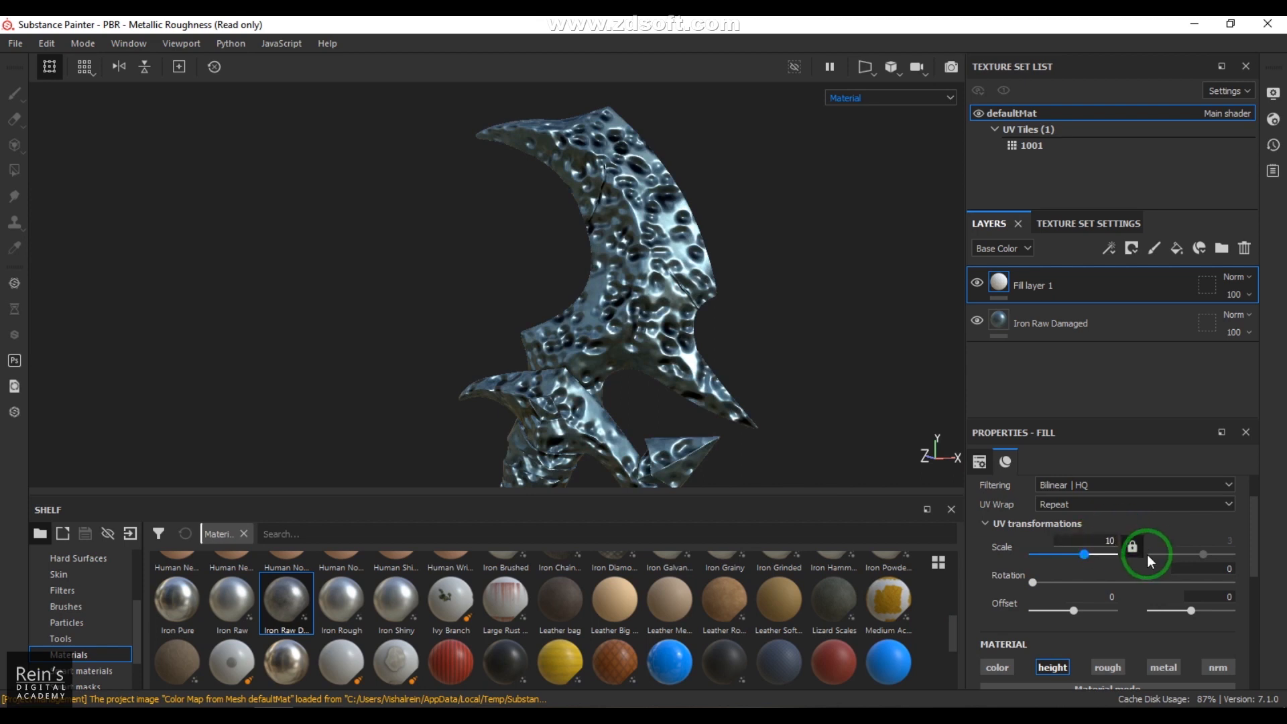
type("10")
key("Return")
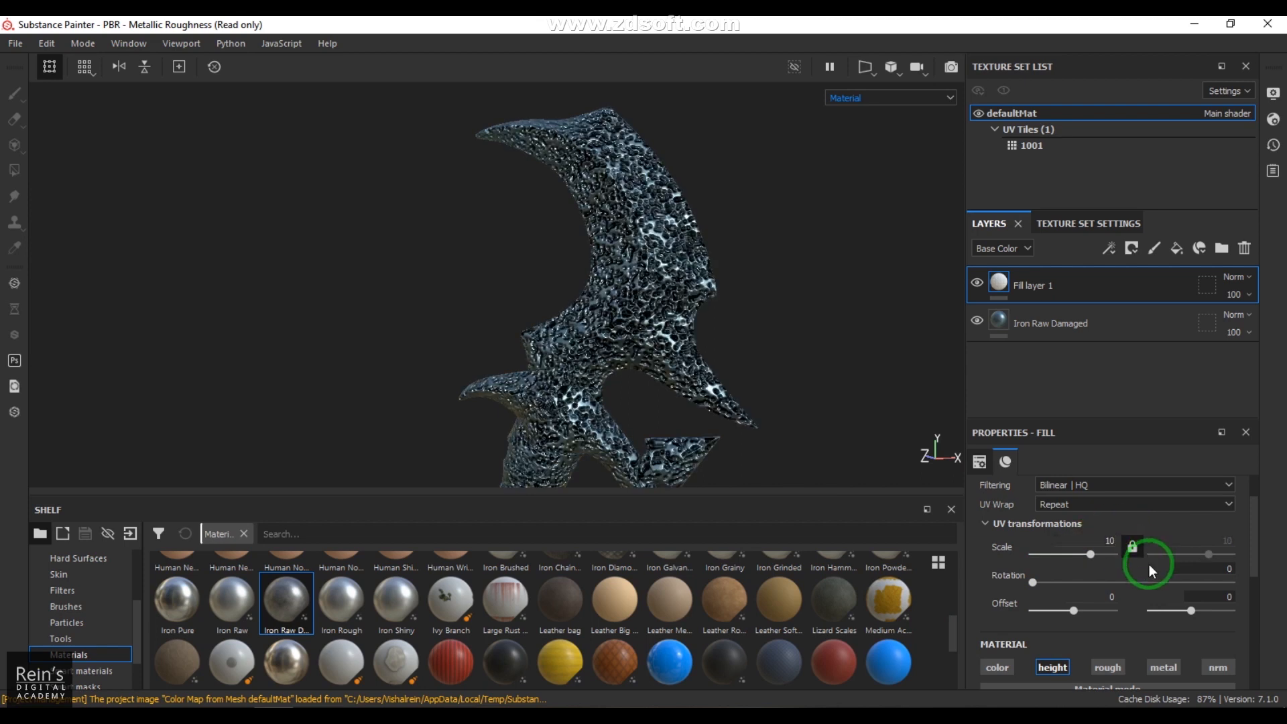
left_click(1125, 541)
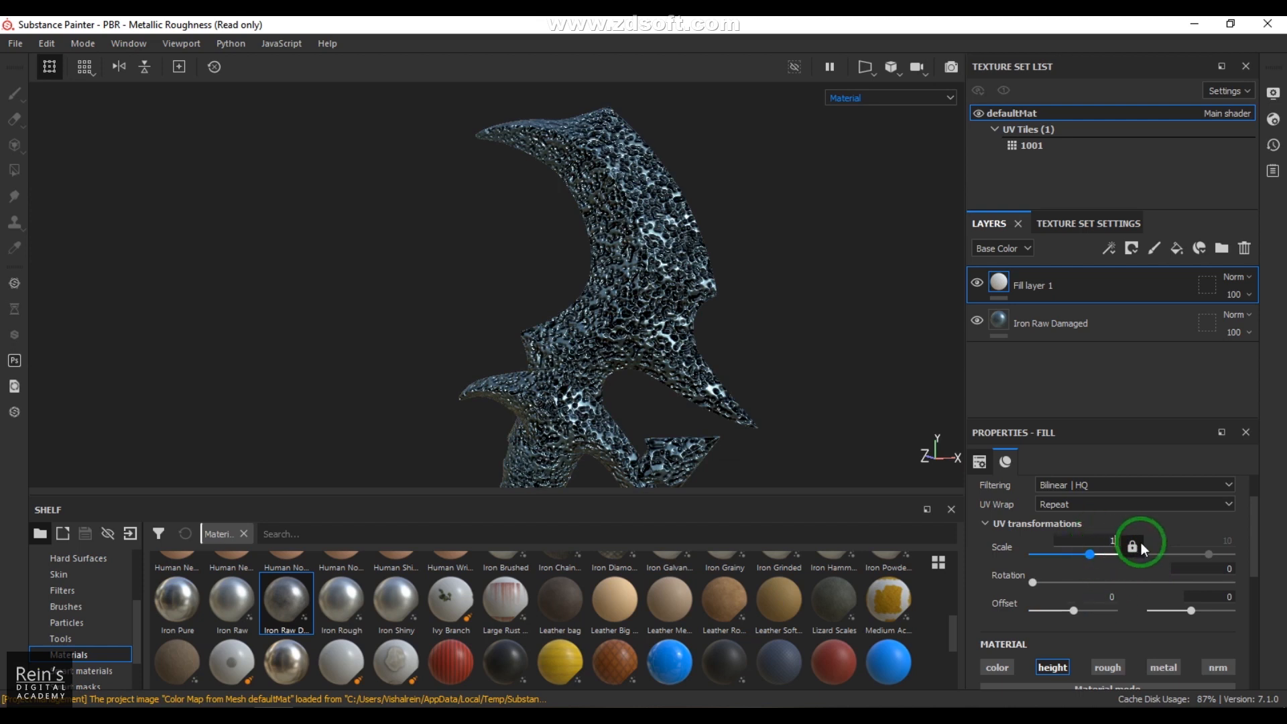
key("Return")
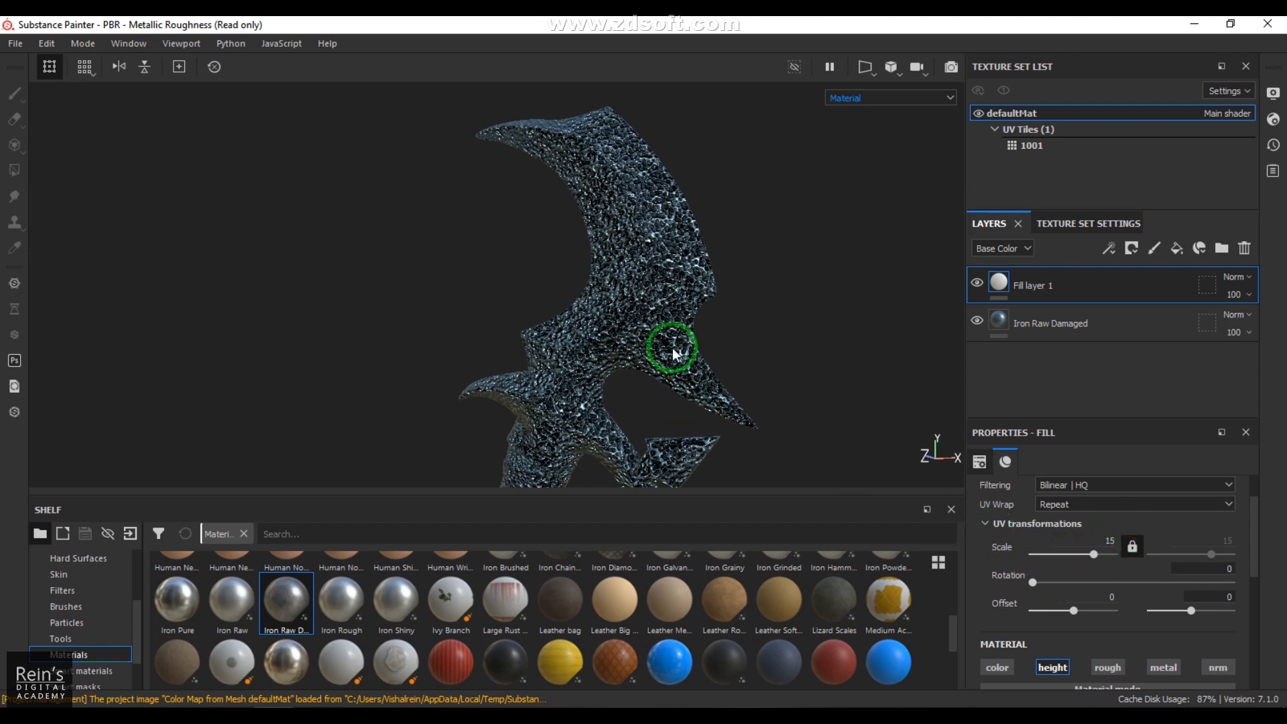
Step: Inspect the spotted surface on the dagger's blade up close and display only the Height channel
scroll(647, 353, "down", 3)
scroll(650, 354, "up", 5)
scroll(651, 353, "up", 2)
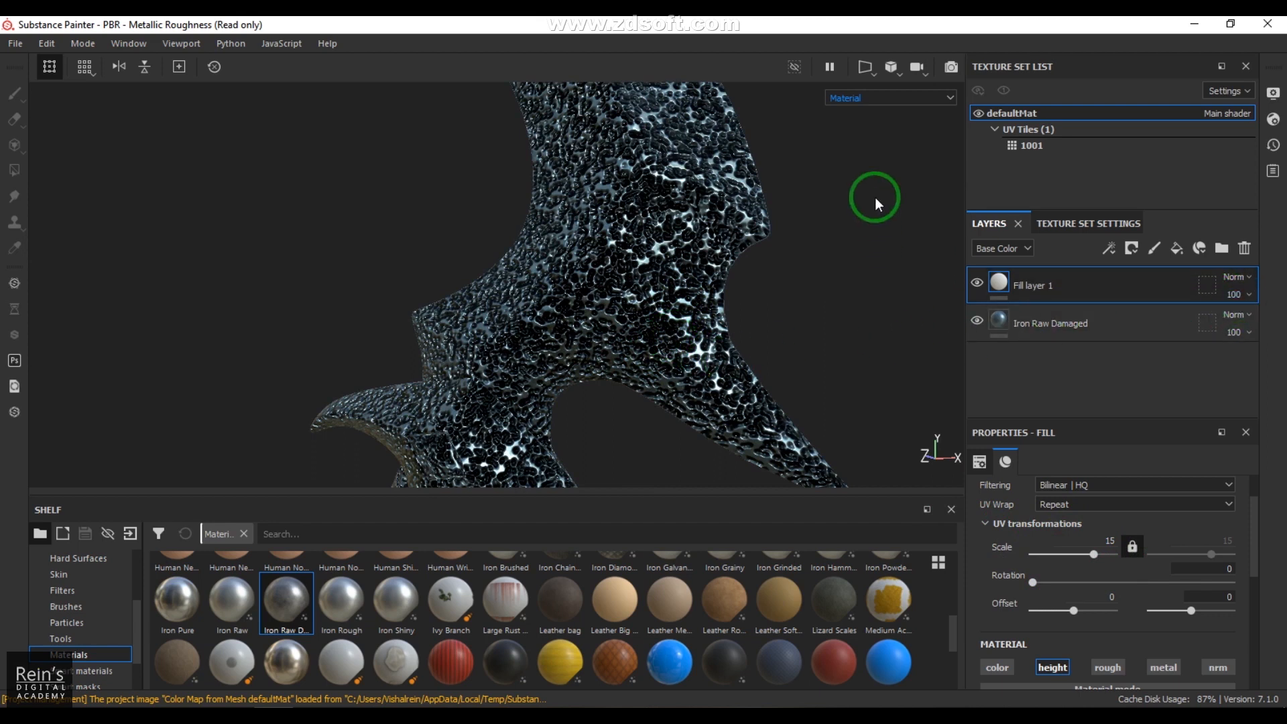
left_click(876, 98)
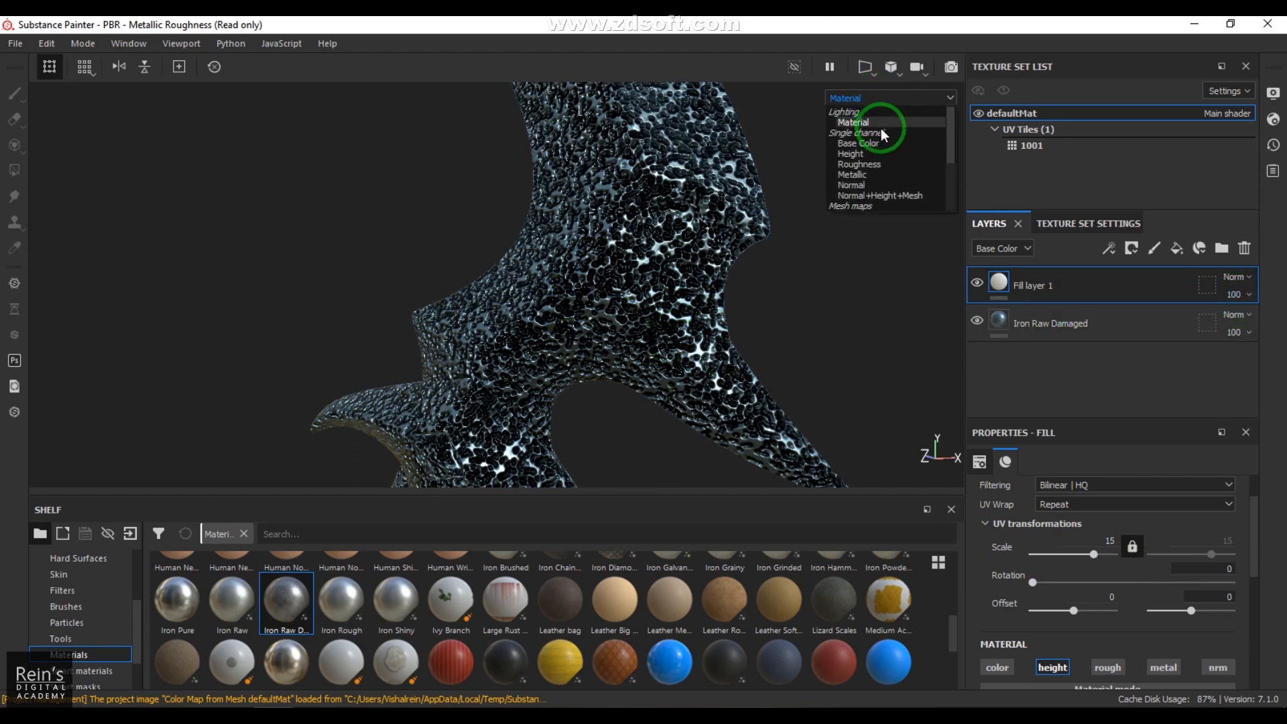
left_click(882, 152)
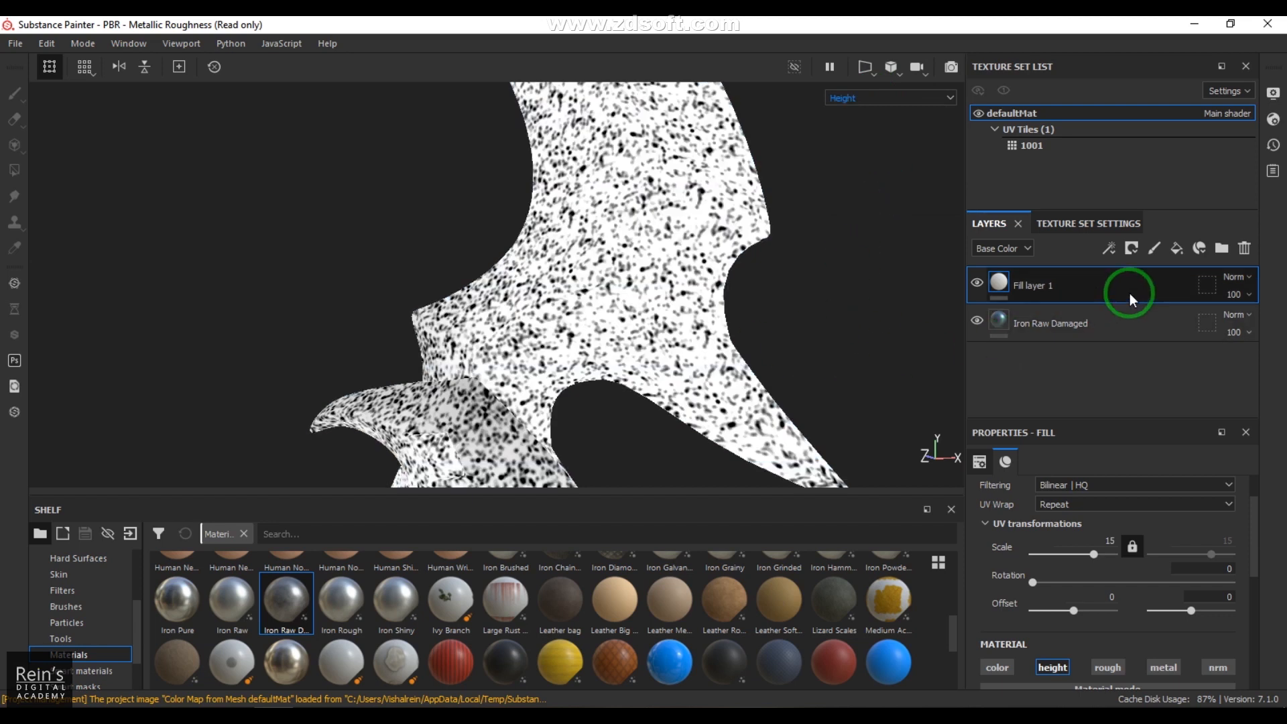
Step: Try Multiply blending at 30 opacity for the base color channel of Fill layer 1
left_click(1235, 277)
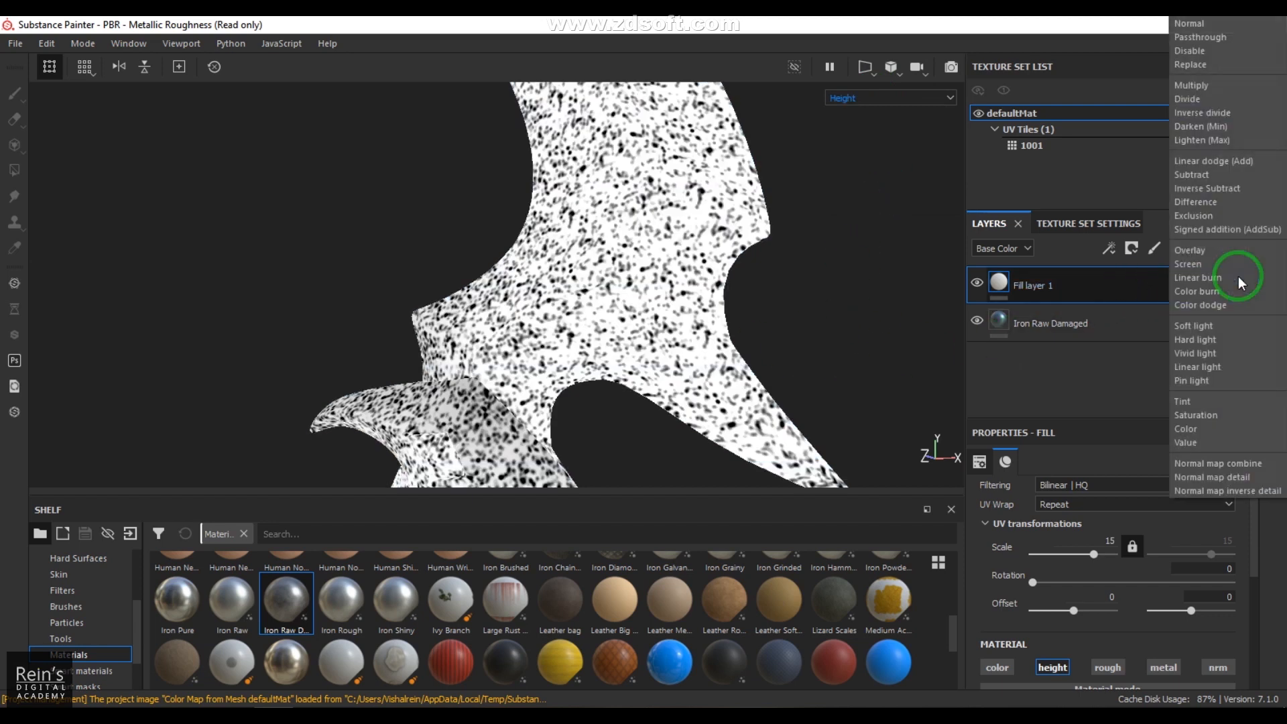
left_click(1197, 88)
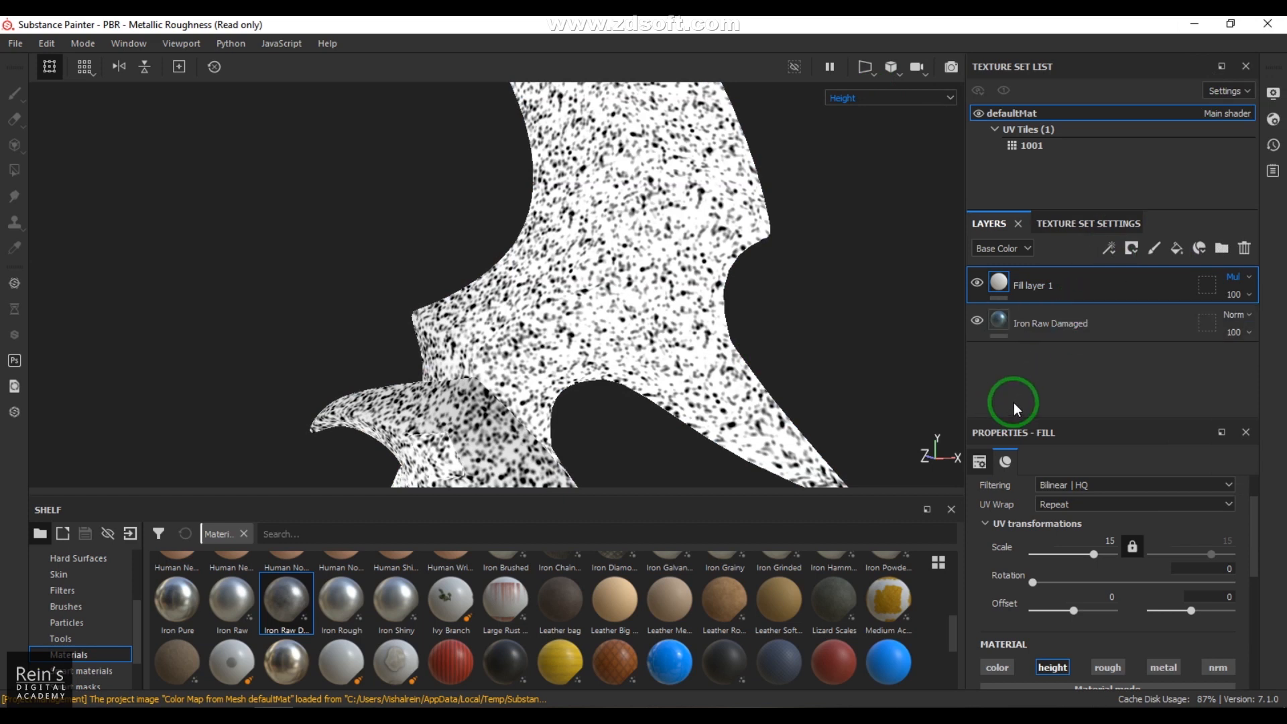
left_click(1235, 297)
left_click(1231, 326)
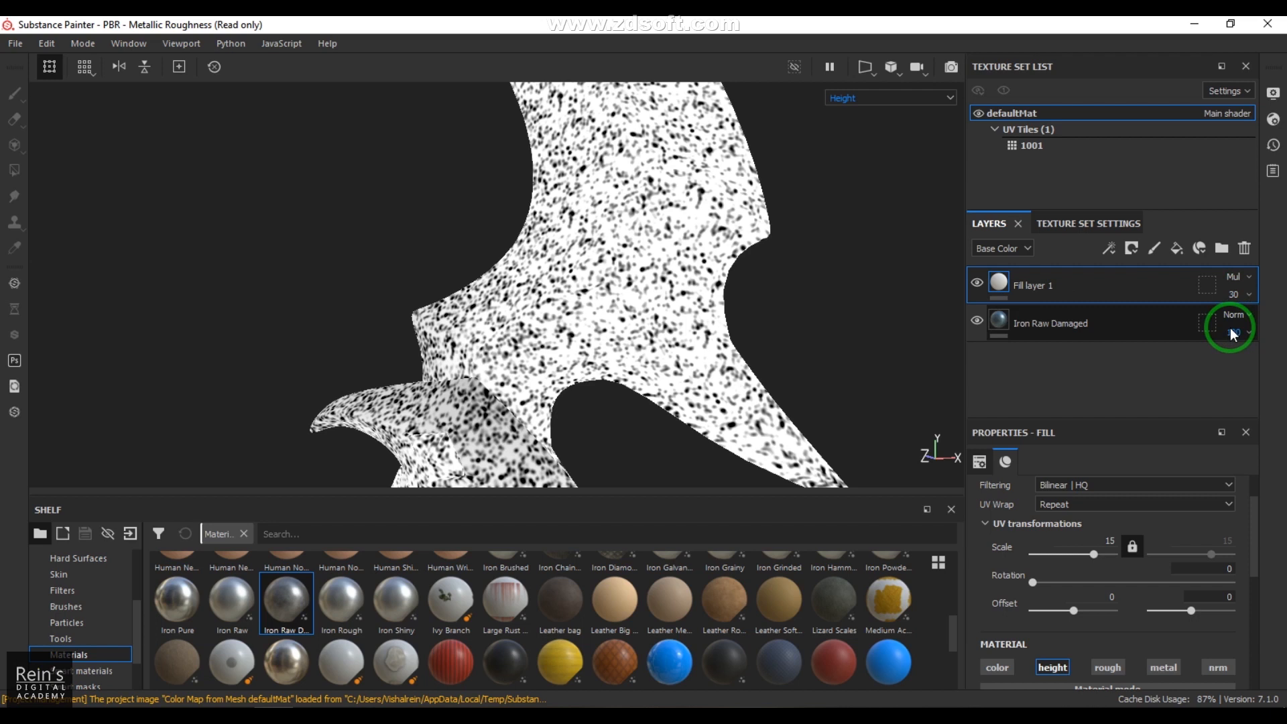
Step: Return Fill layer 1's base color blending to Normal at 100 opacity
left_click(1236, 276)
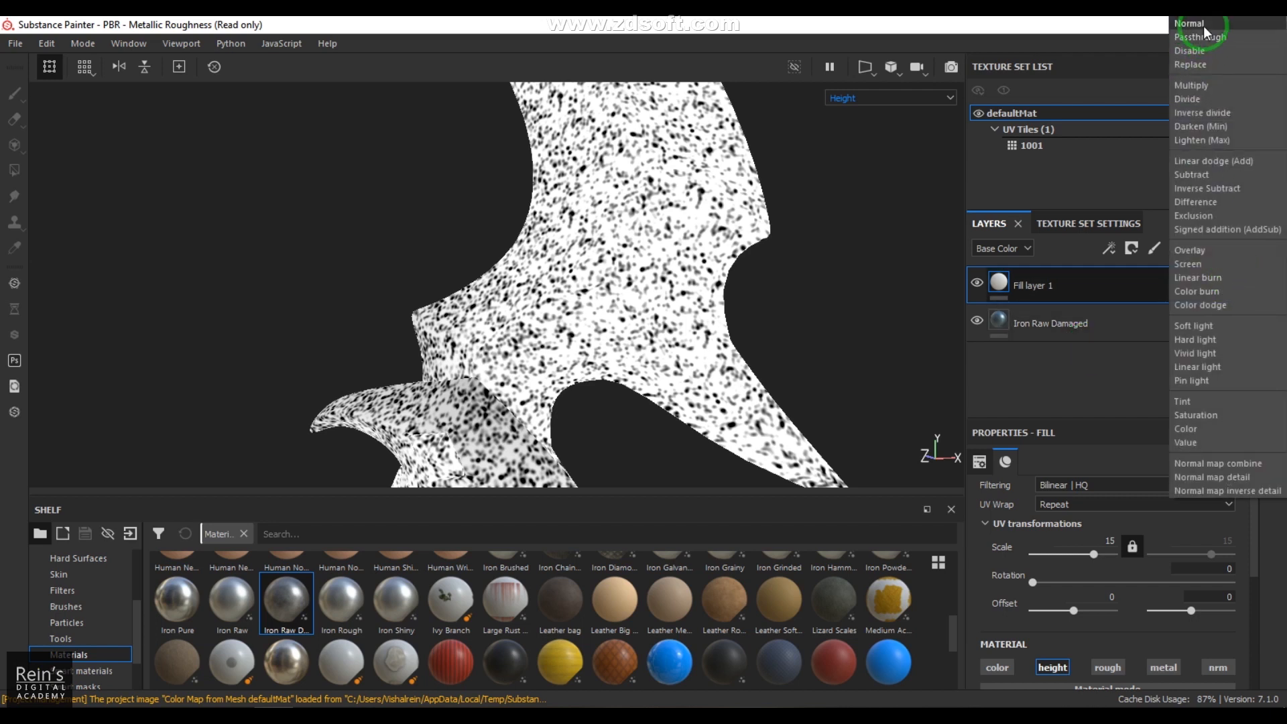
left_click(1277, 26)
left_click(1241, 296)
left_click(1279, 325)
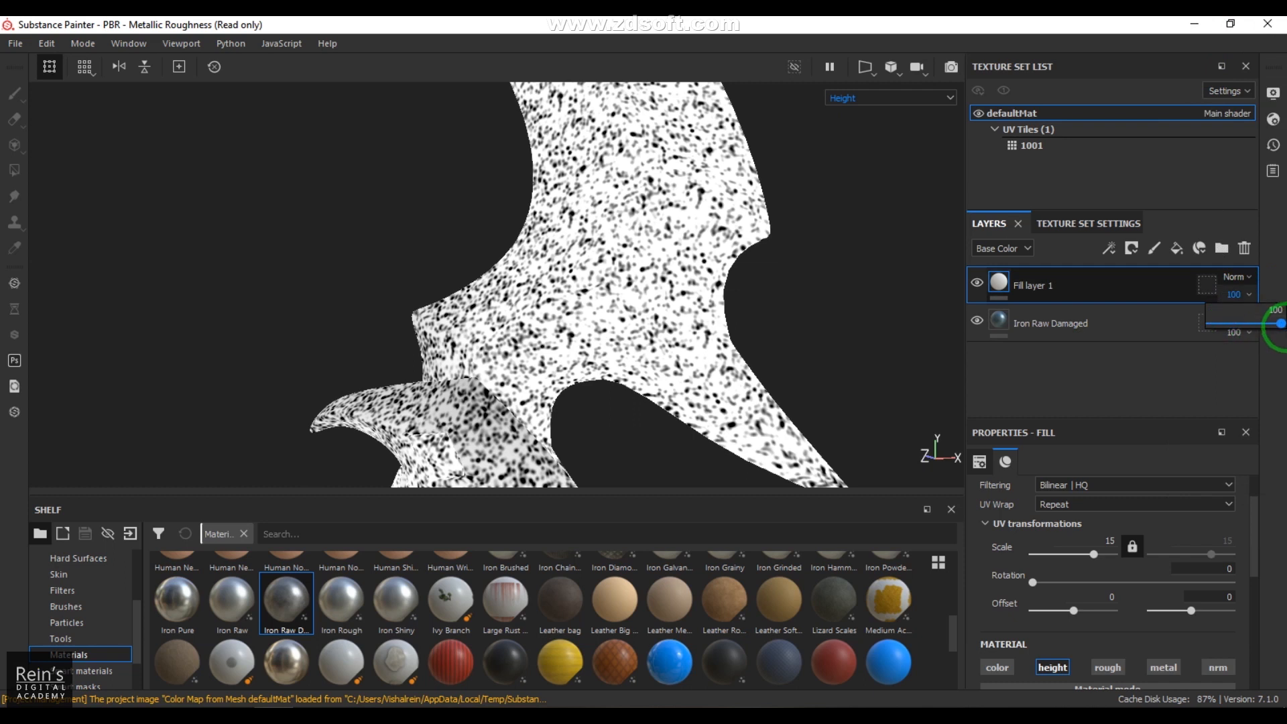
Step: Set Fill layer 1's height channel blending to Multiply at 23 opacity, and return the viewport to the full Material display
left_click(1016, 249)
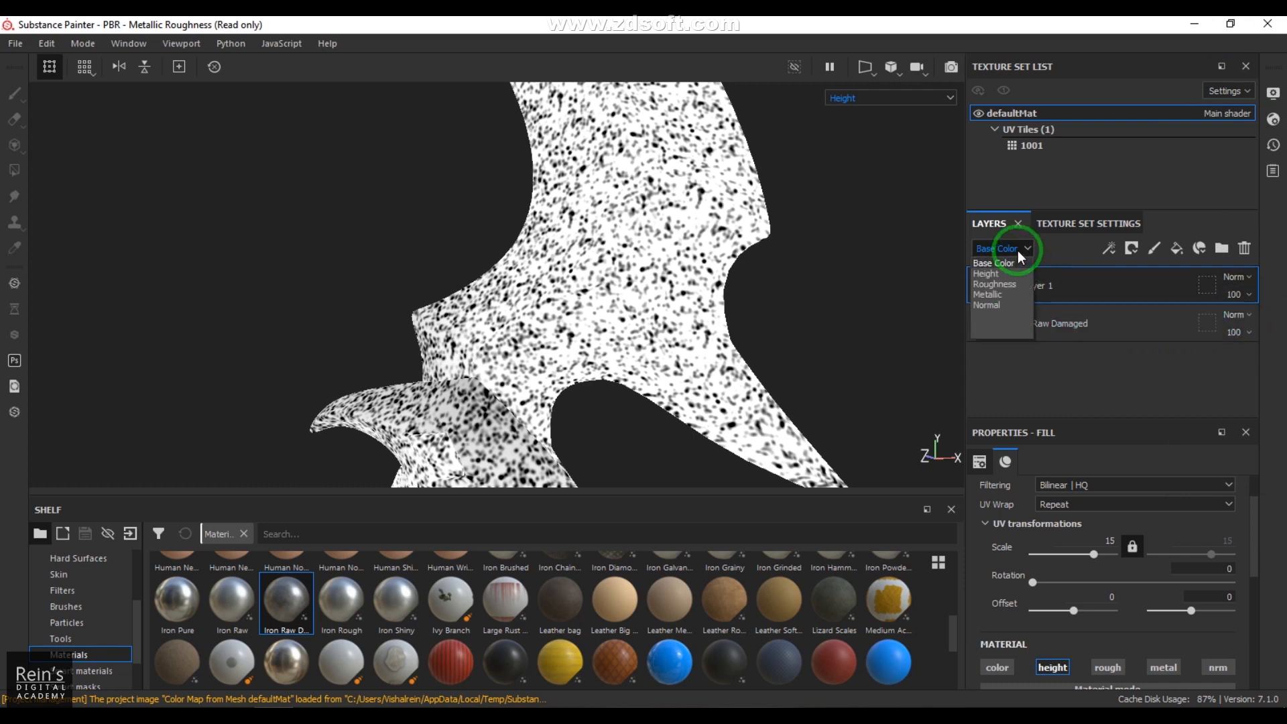
left_click(985, 274)
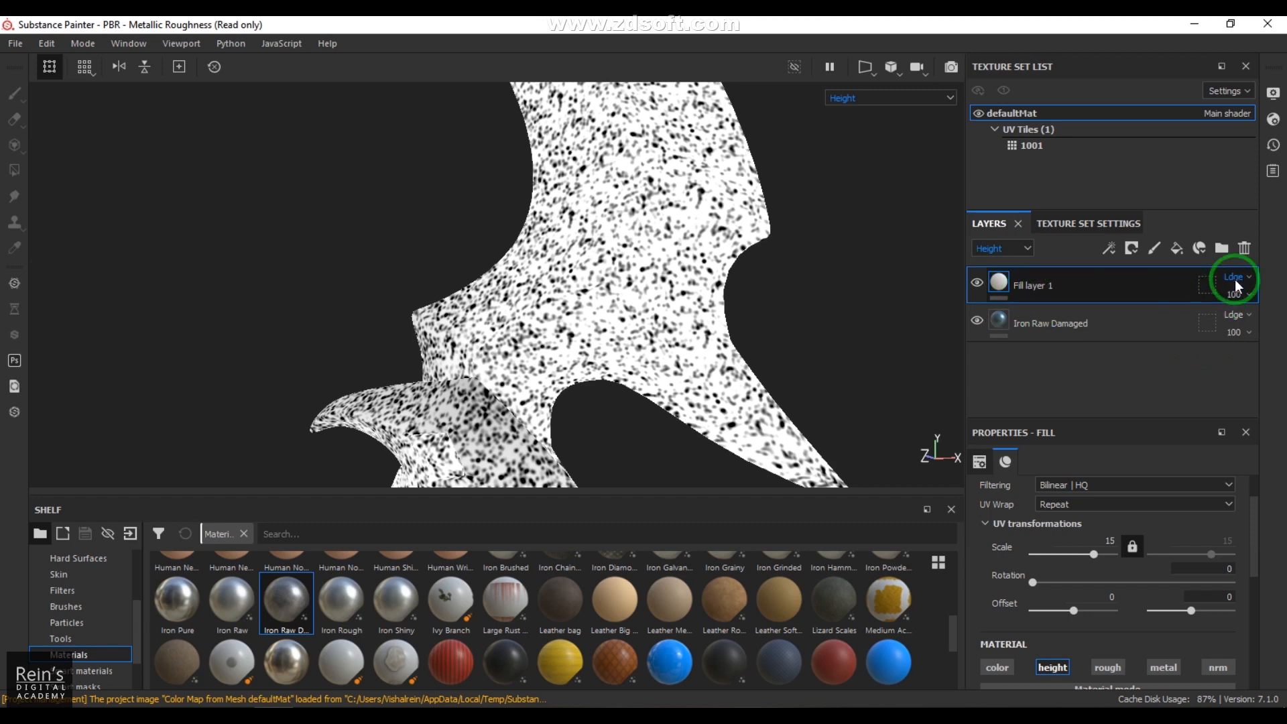
scroll(1234, 276, "down", 8)
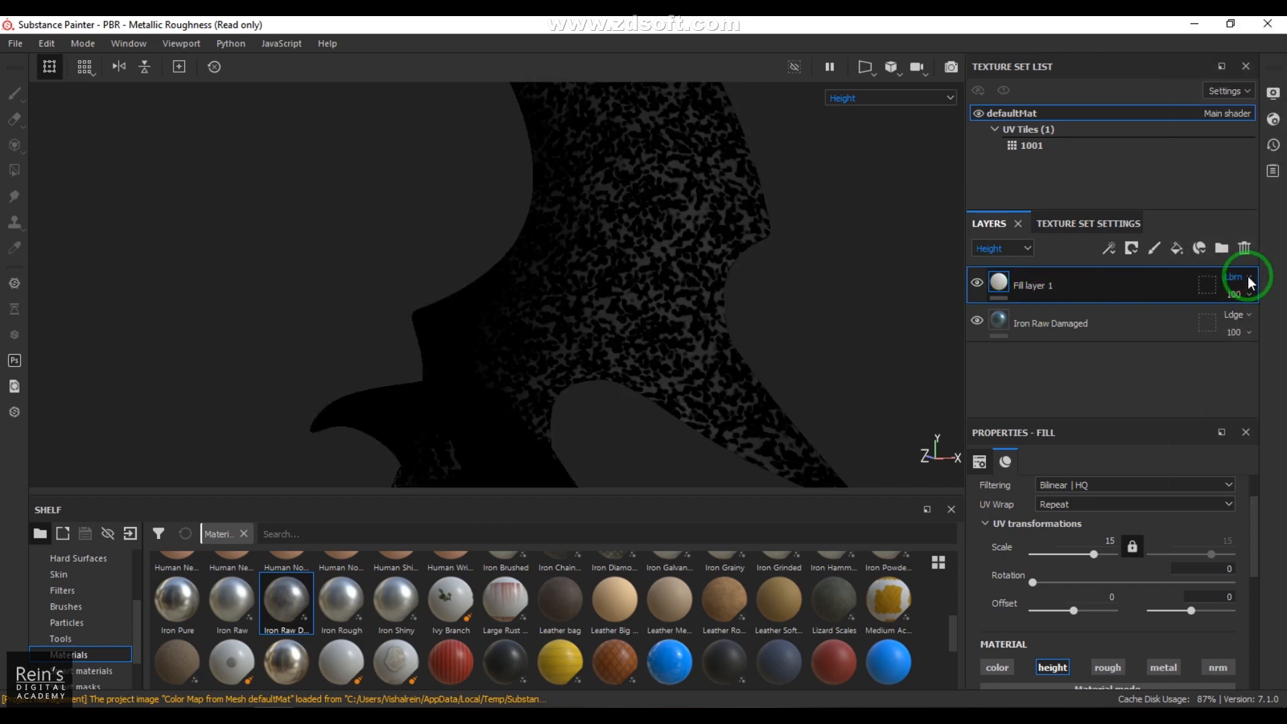
left_click(1250, 282)
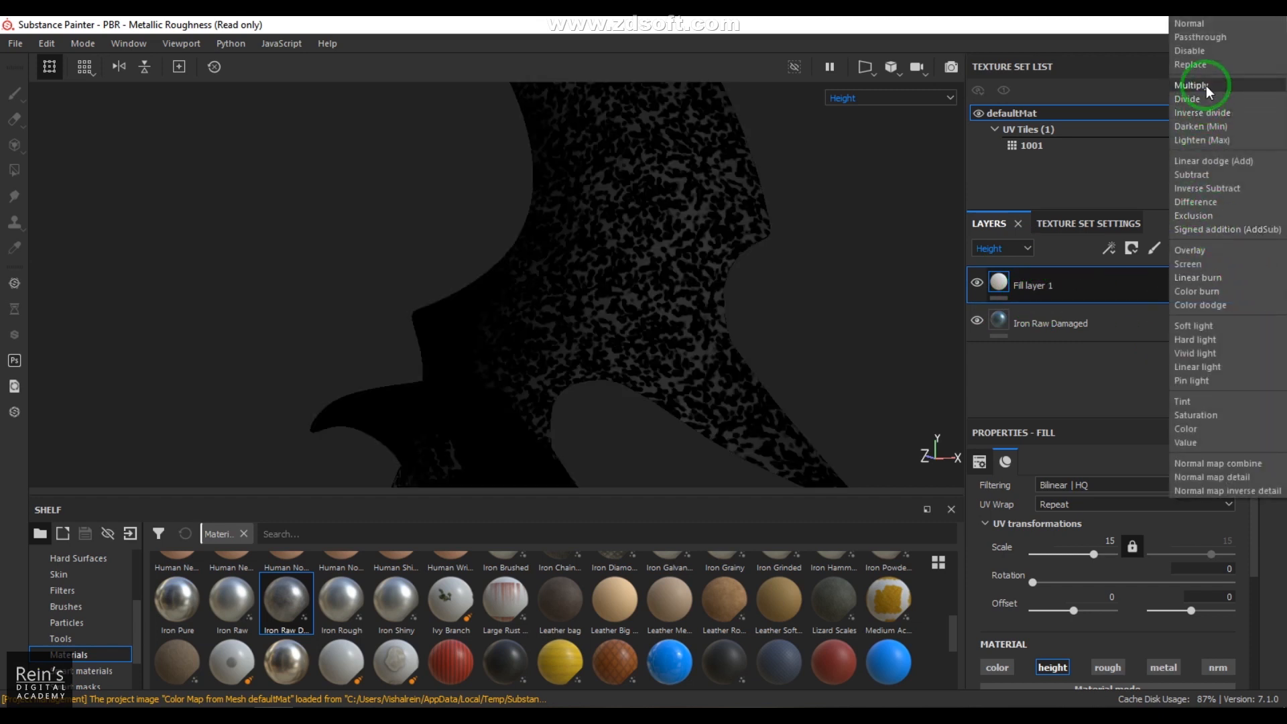
left_click(1186, 76)
left_click_drag(1230, 295, 1224, 326)
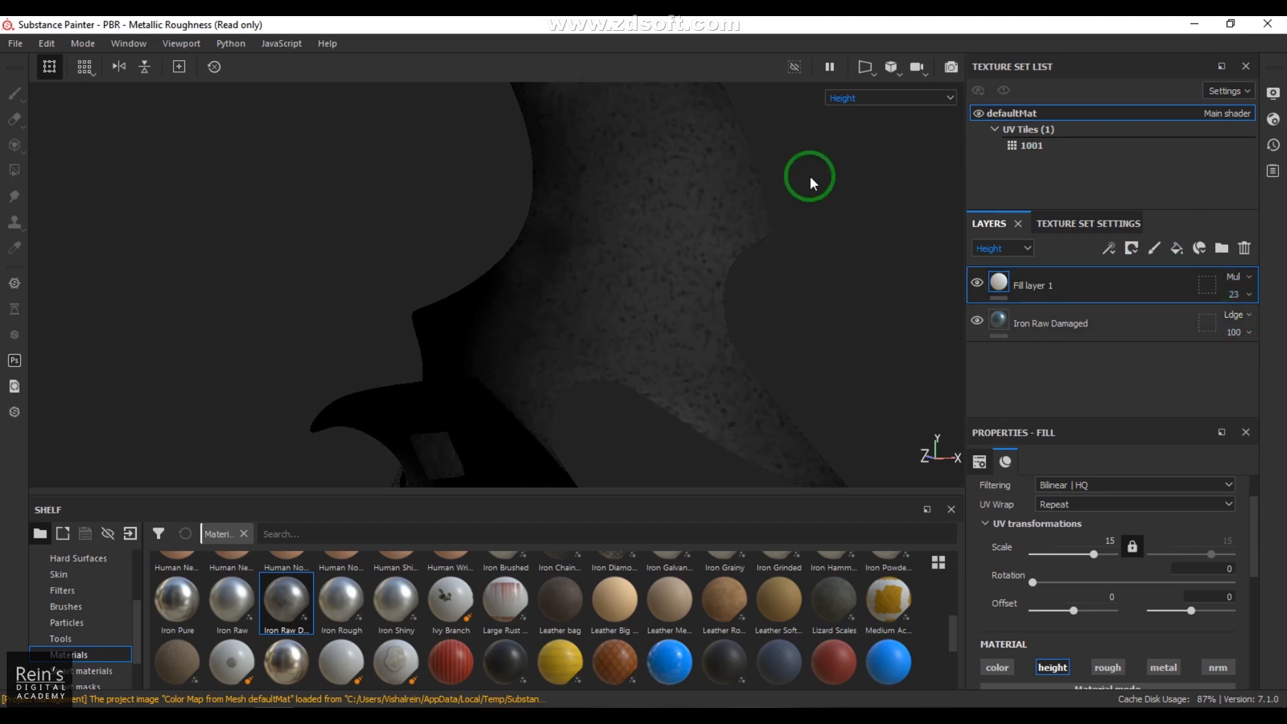
left_click(871, 98)
key("m")
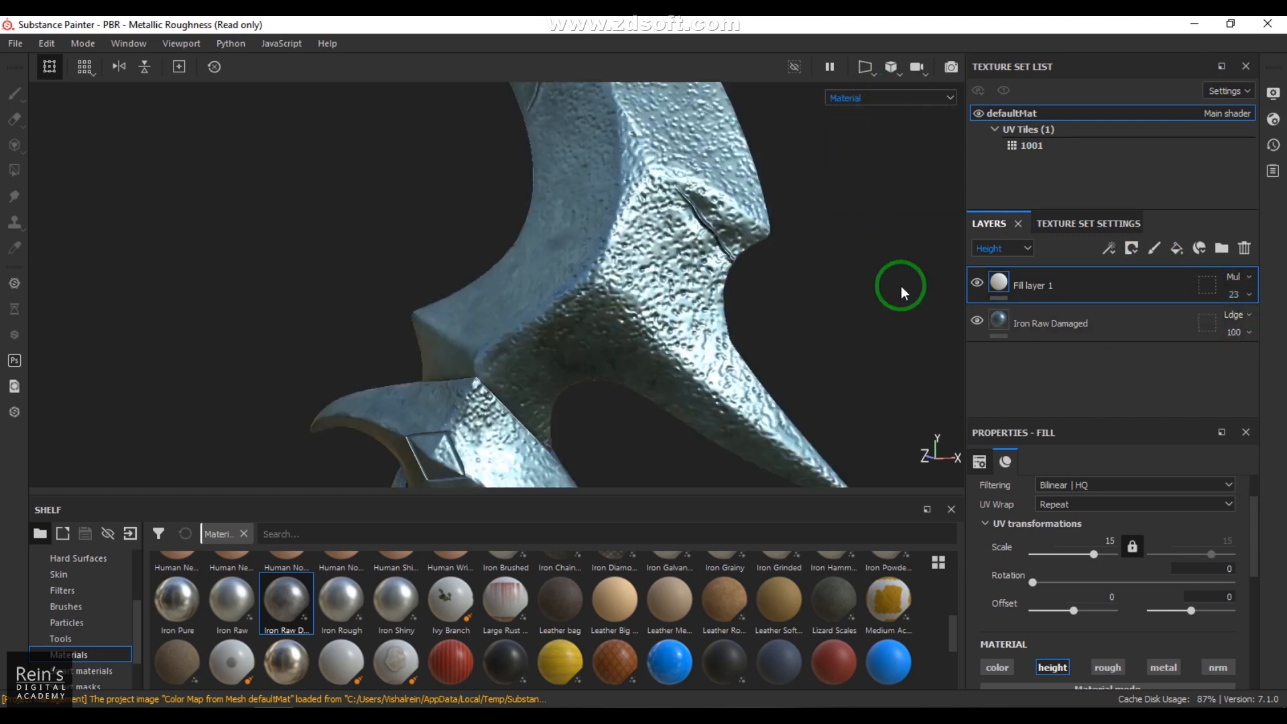
Step: Lower Fill layer 1's height channel opacity to 11 and check the blade's surface from several angles
left_click(1237, 294)
left_click_drag(1225, 323, 1206, 327)
left_click_drag(630, 372, 721, 341, "alt")
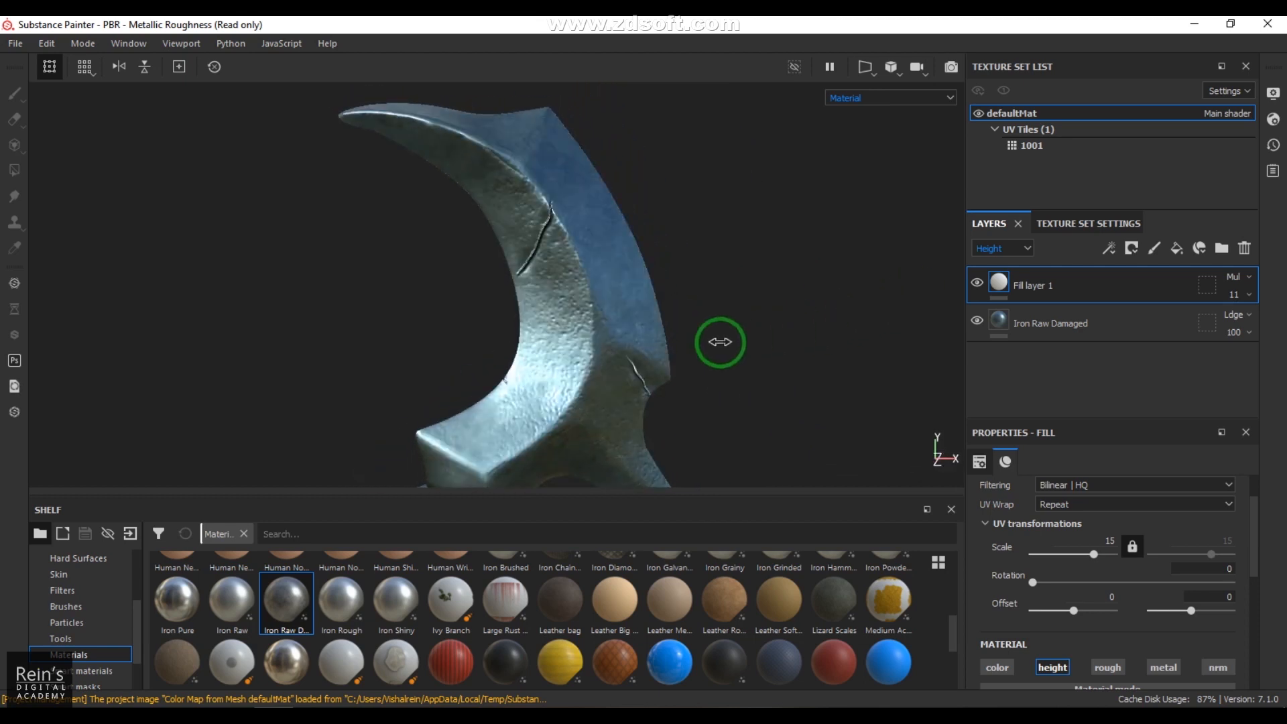
left_click_drag(692, 396, 594, 301, "alt")
middle_click_drag(594, 300, 568, 160, "alt")
mouse_move(731, 375)
right_mouse_down("shift")
mouse_move(698, 372)
mouse_move(739, 371)
right_mouse_up("shift")
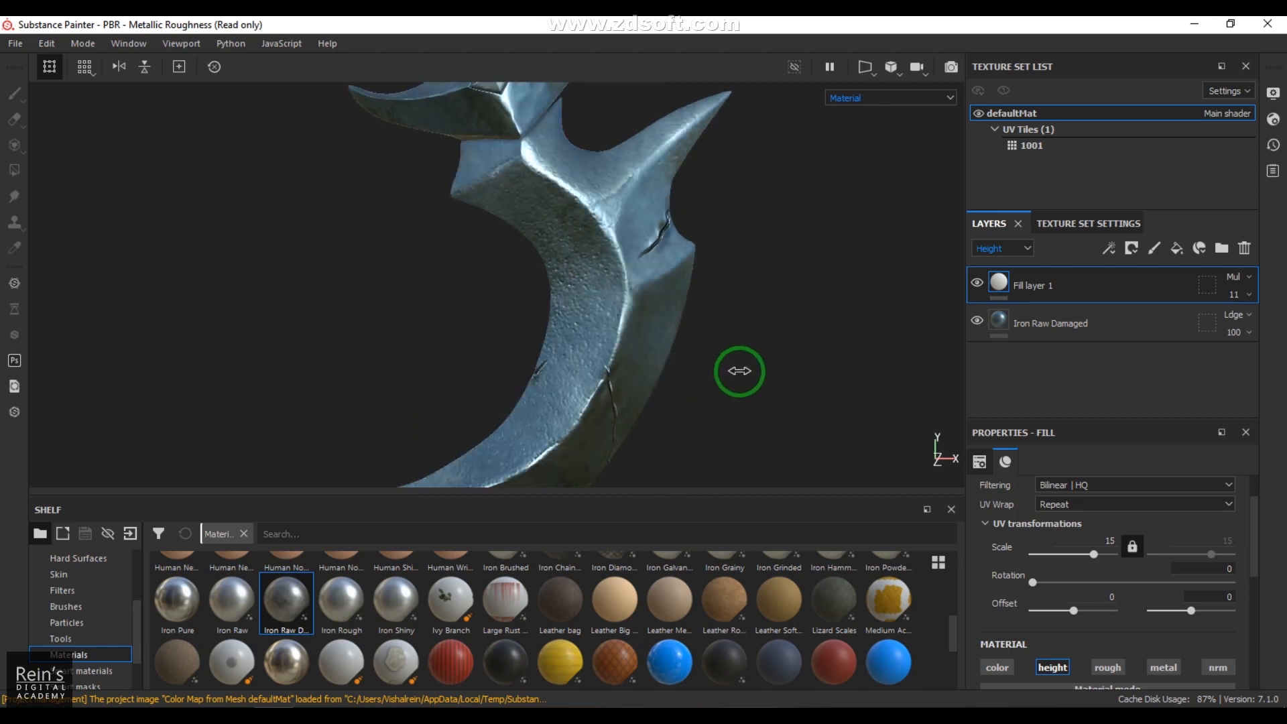
left_click_drag(672, 264, 549, 376, "alt")
right_click_drag(580, 348, 616, 355, "shift")
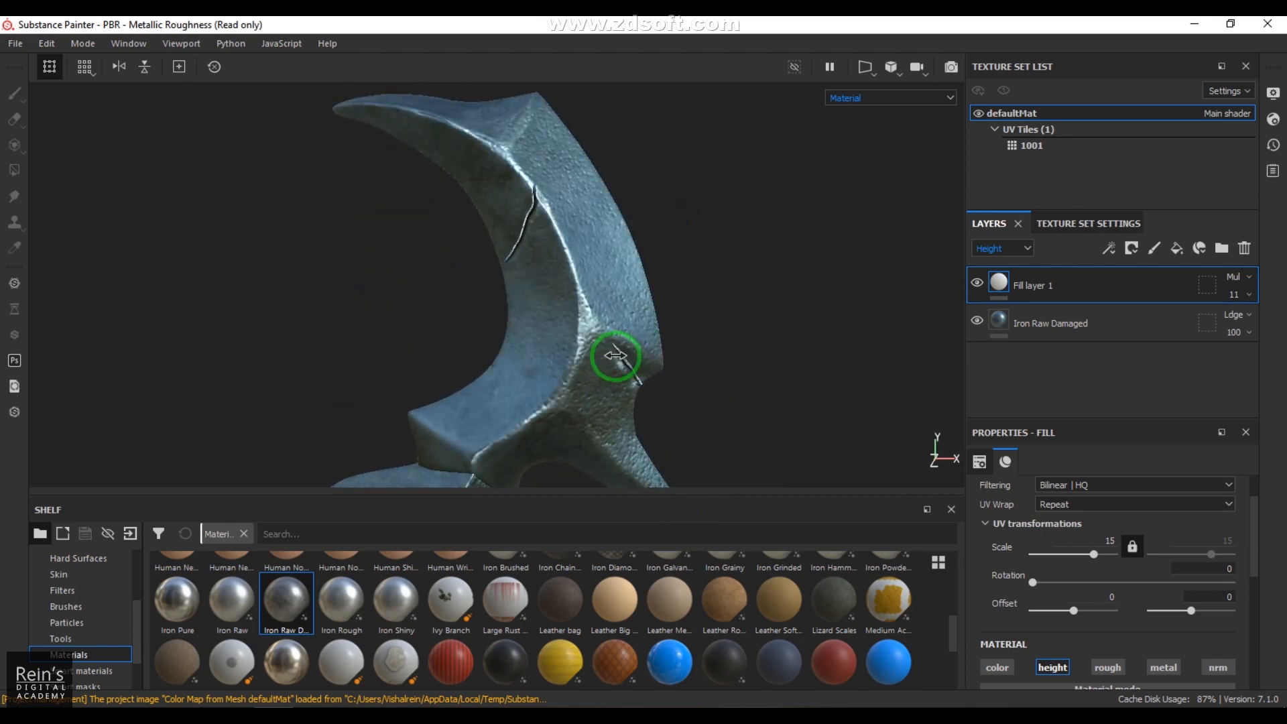
left_click_drag(626, 373, 610, 328, "alt")
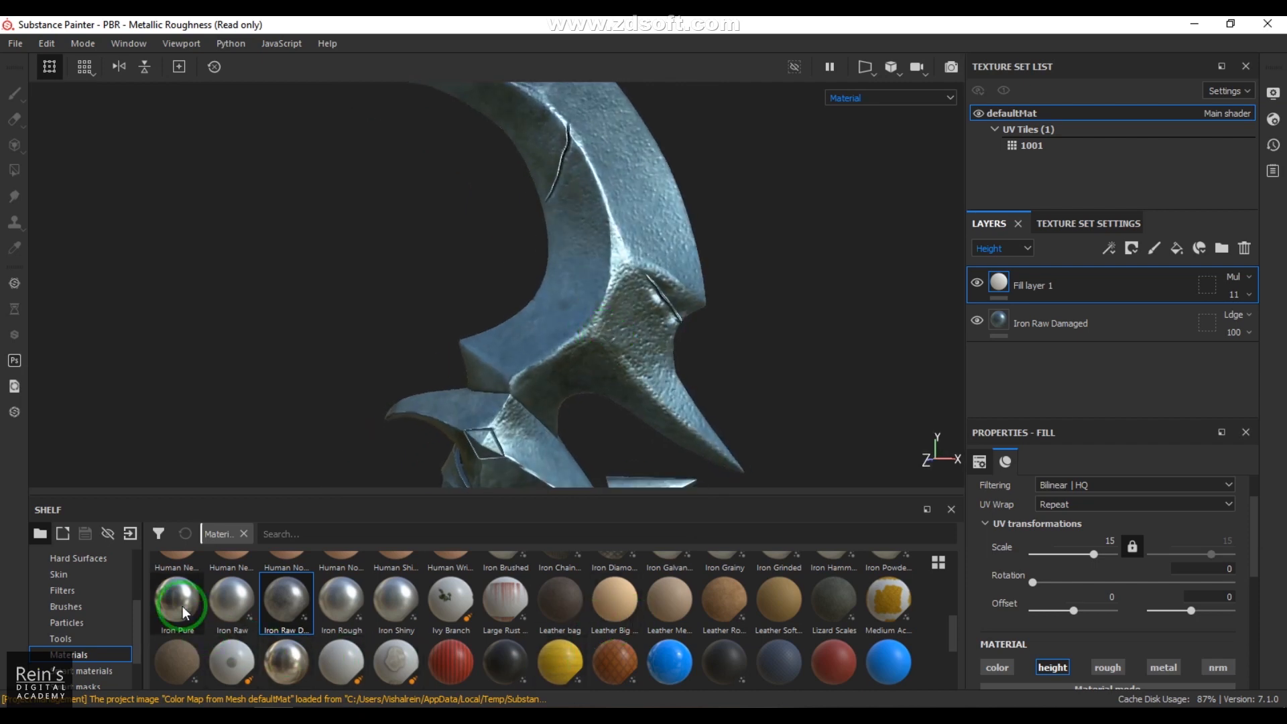
Step: Apply the Iron Pure material to the dagger as a new layer above Fill layer 1
mouse_move(213, 604)
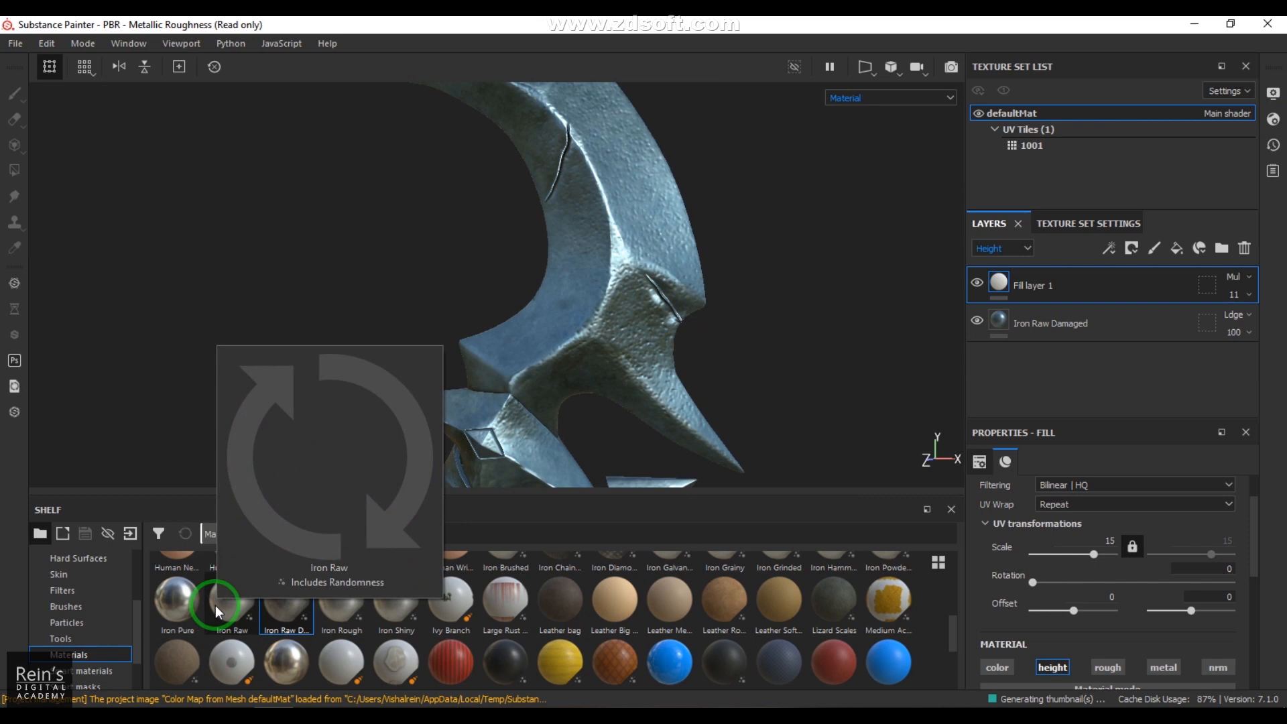
mouse_move(173, 605)
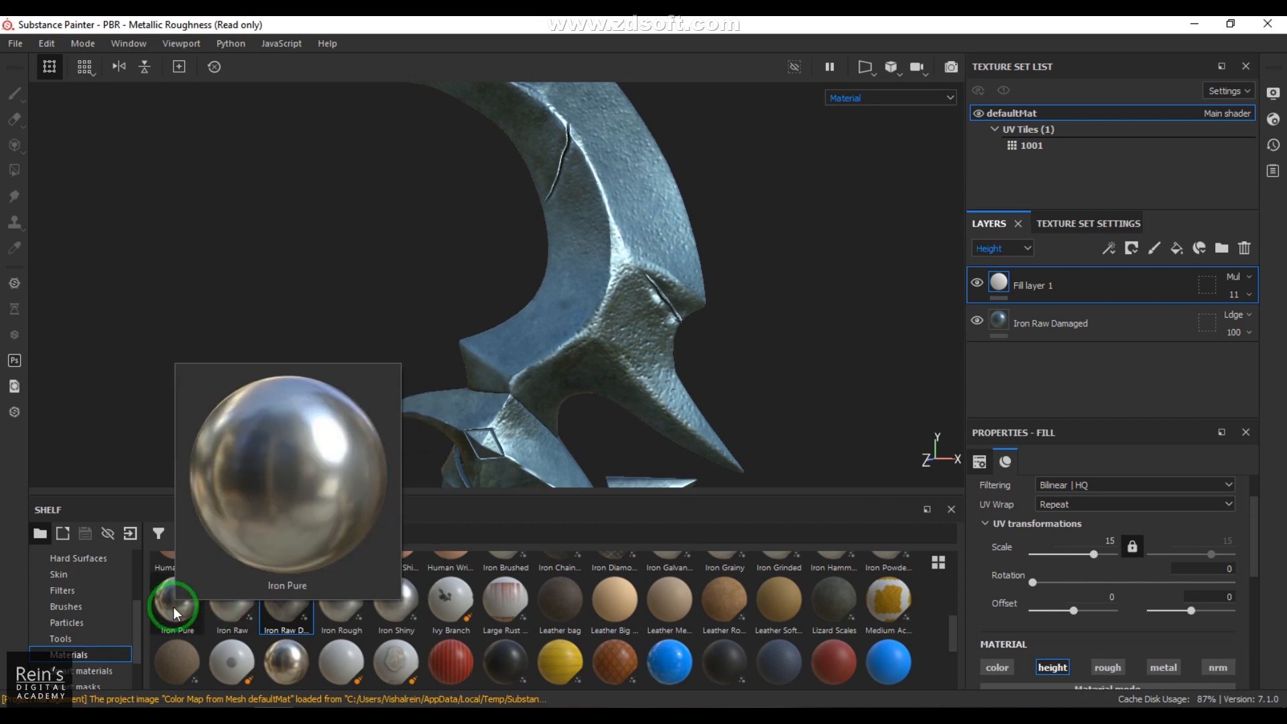
left_click_drag(173, 606, 626, 263)
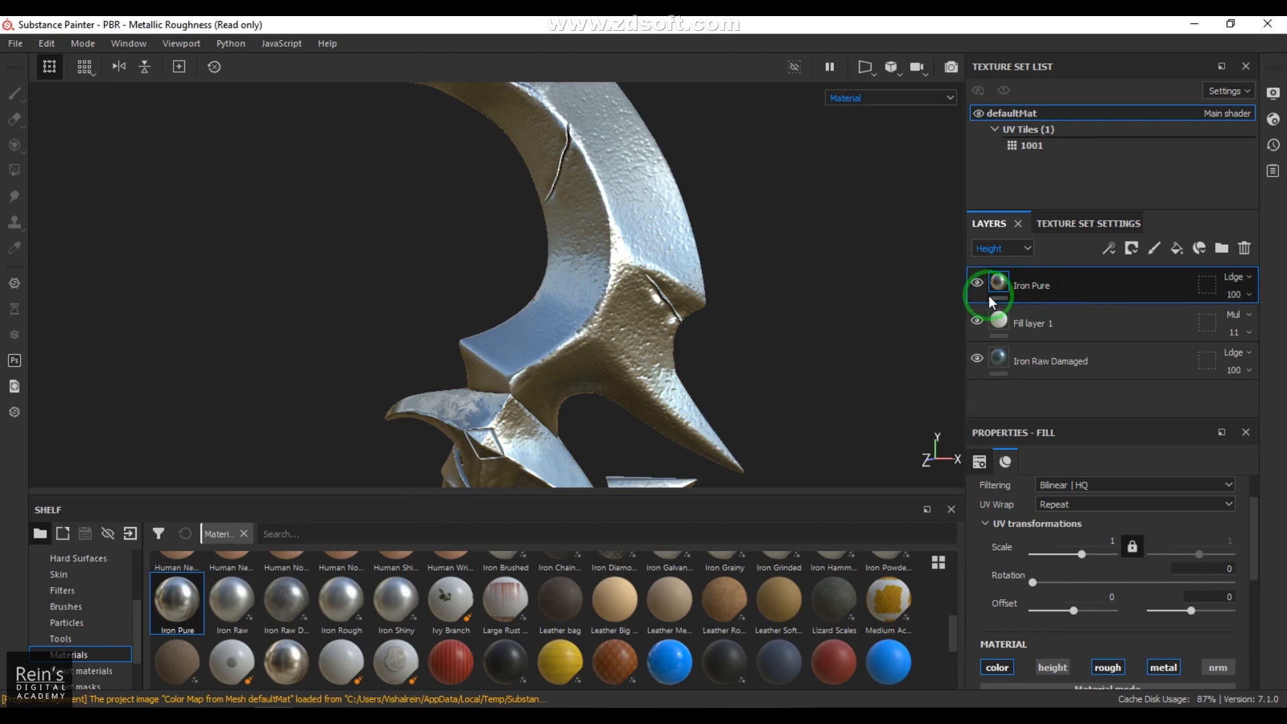
Step: Display only the Height channel and set the Iron Pure layer's height blending to Normal
left_click(891, 100)
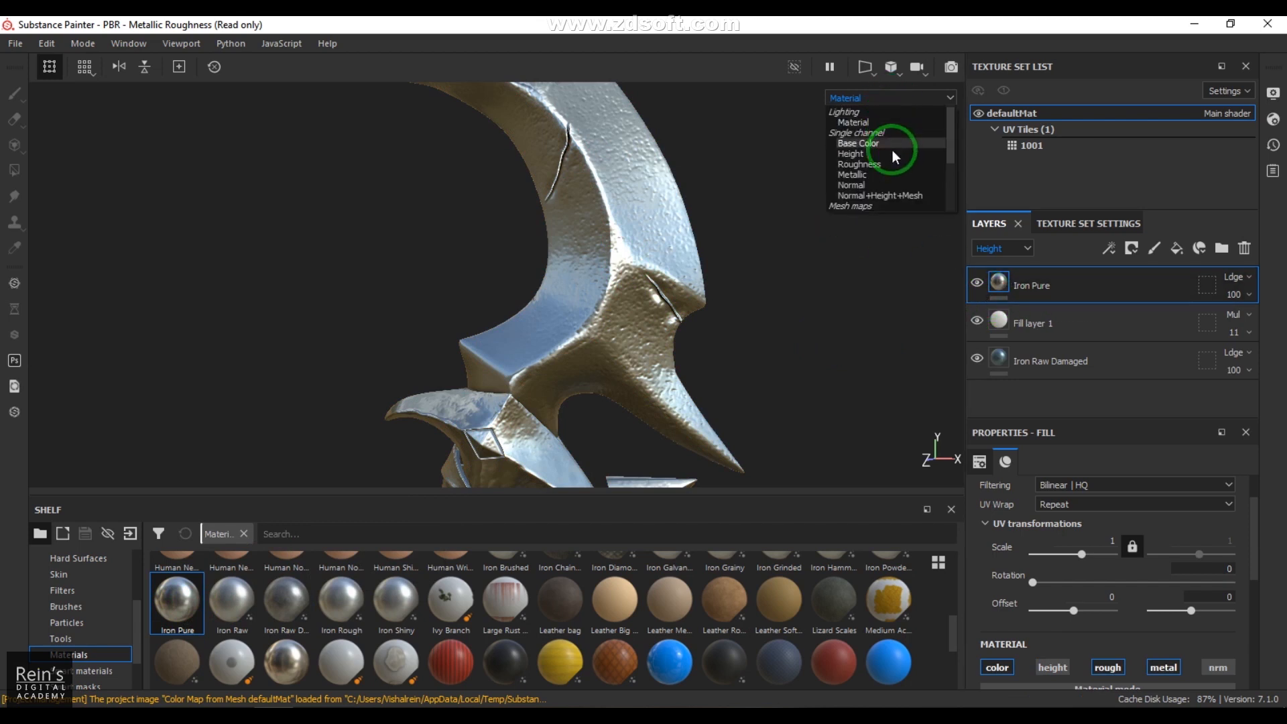
left_click(865, 153)
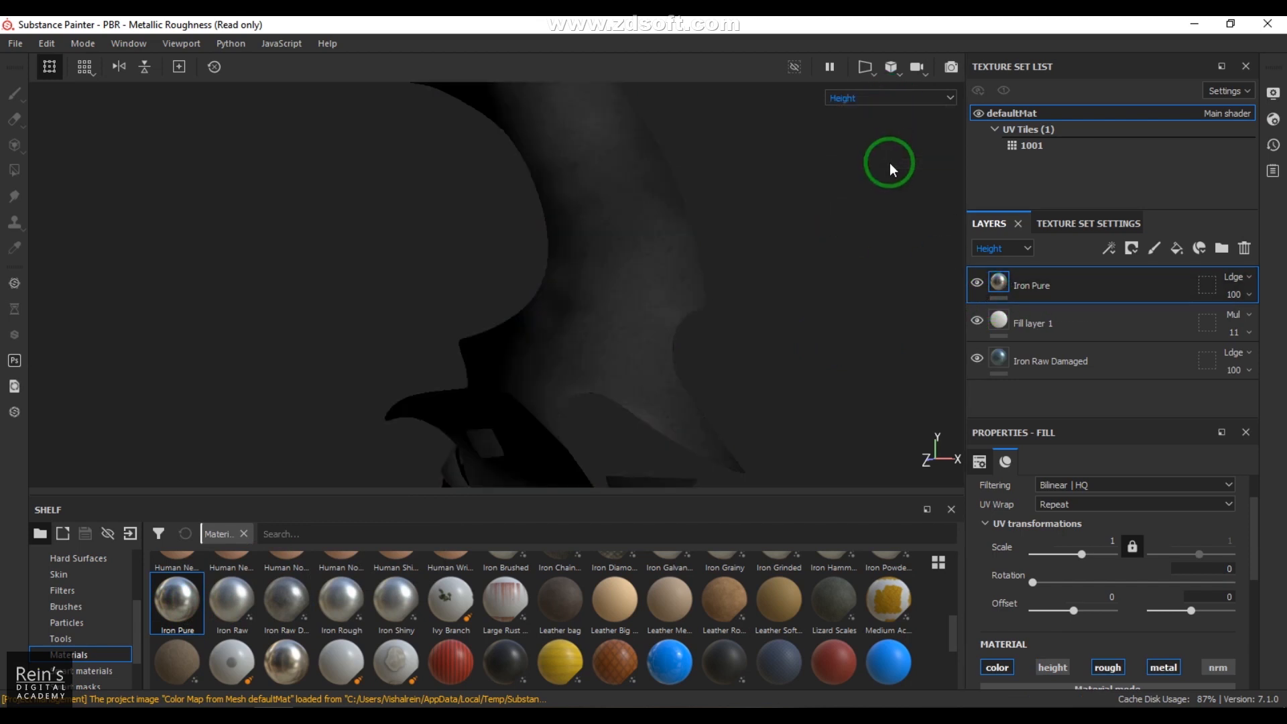
left_click(1235, 278)
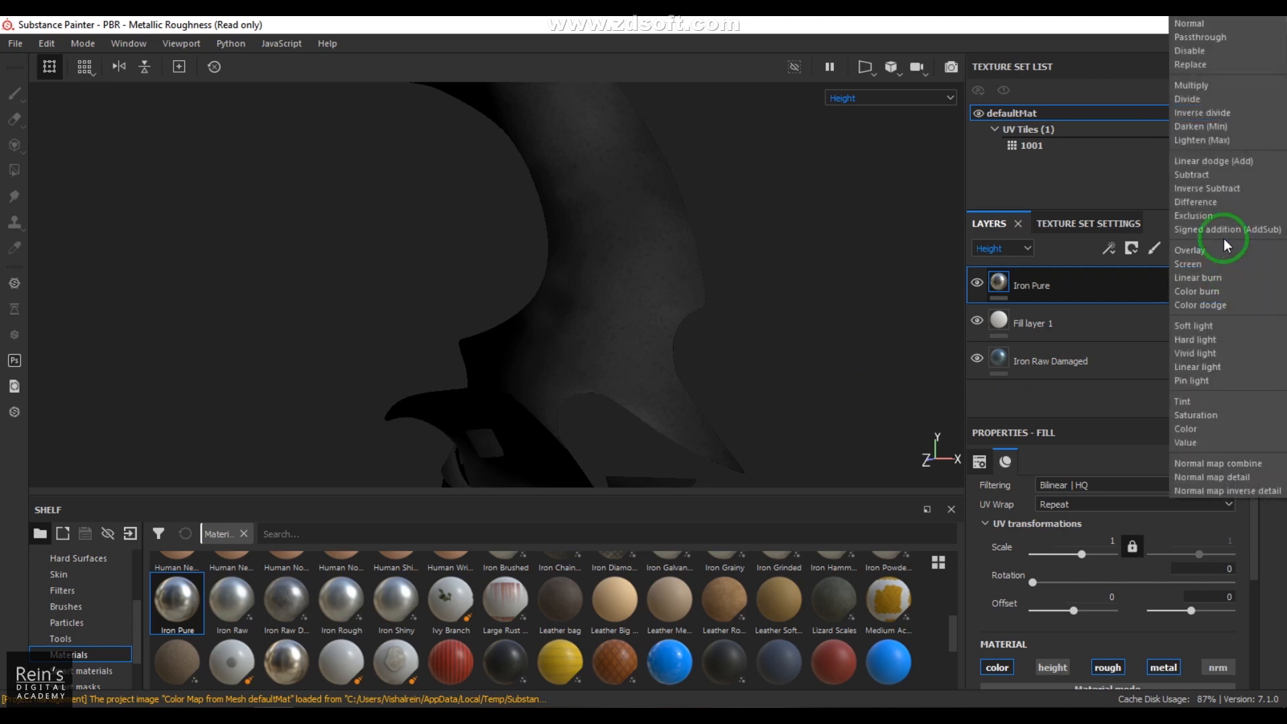
left_click(1196, 24)
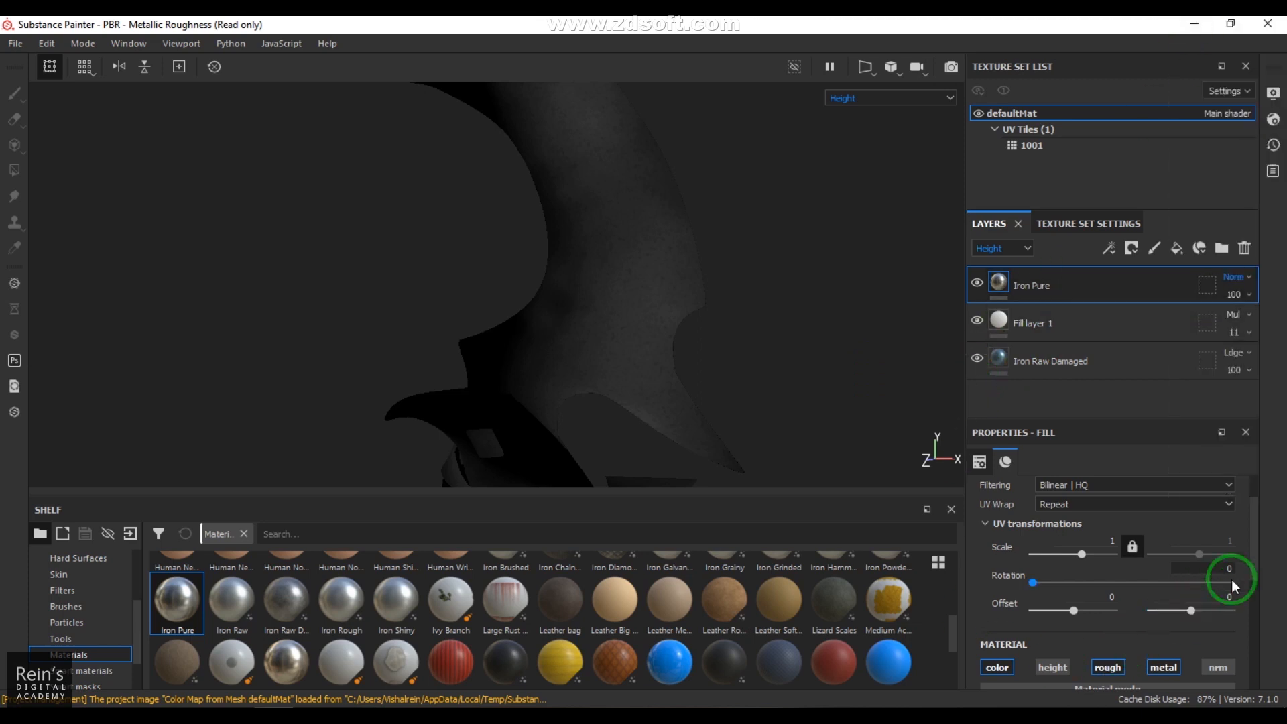
Step: Enable the height channel on the Iron Pure layer and set its uniform height value to 0.3716
left_click_drag(1249, 545, 1241, 620)
left_click(1054, 534)
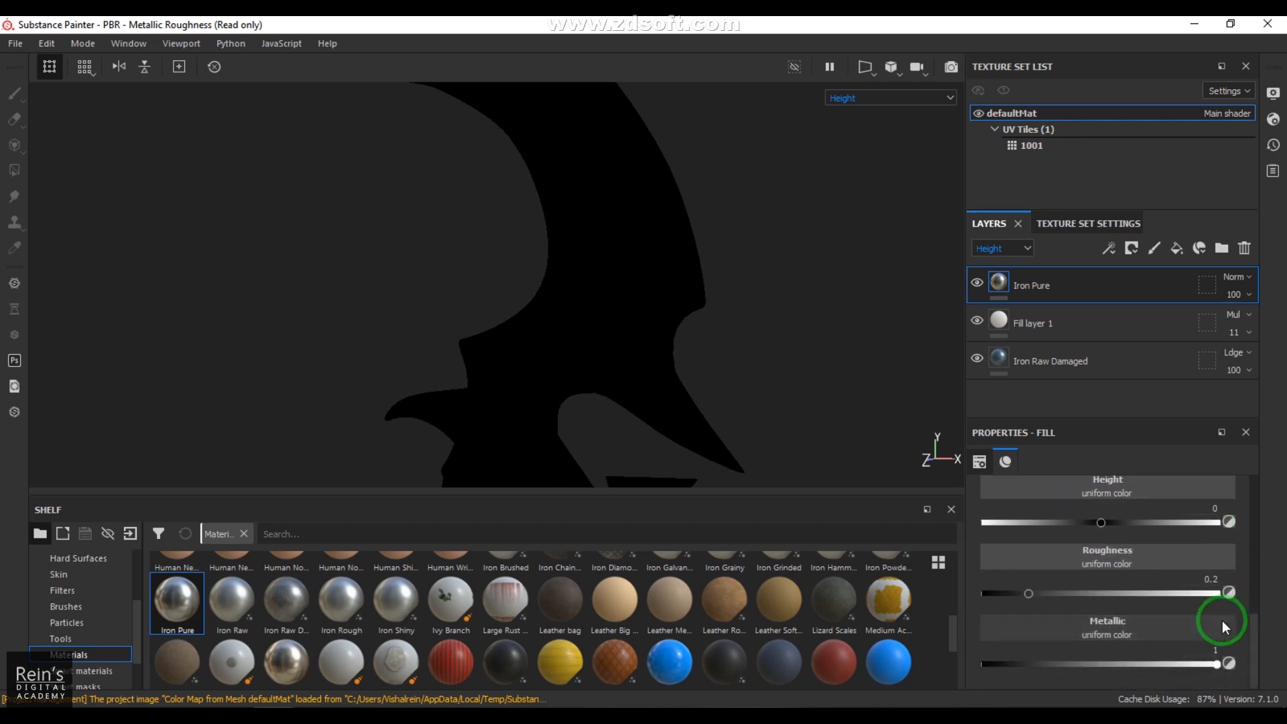
scroll(1129, 635, "up", 2)
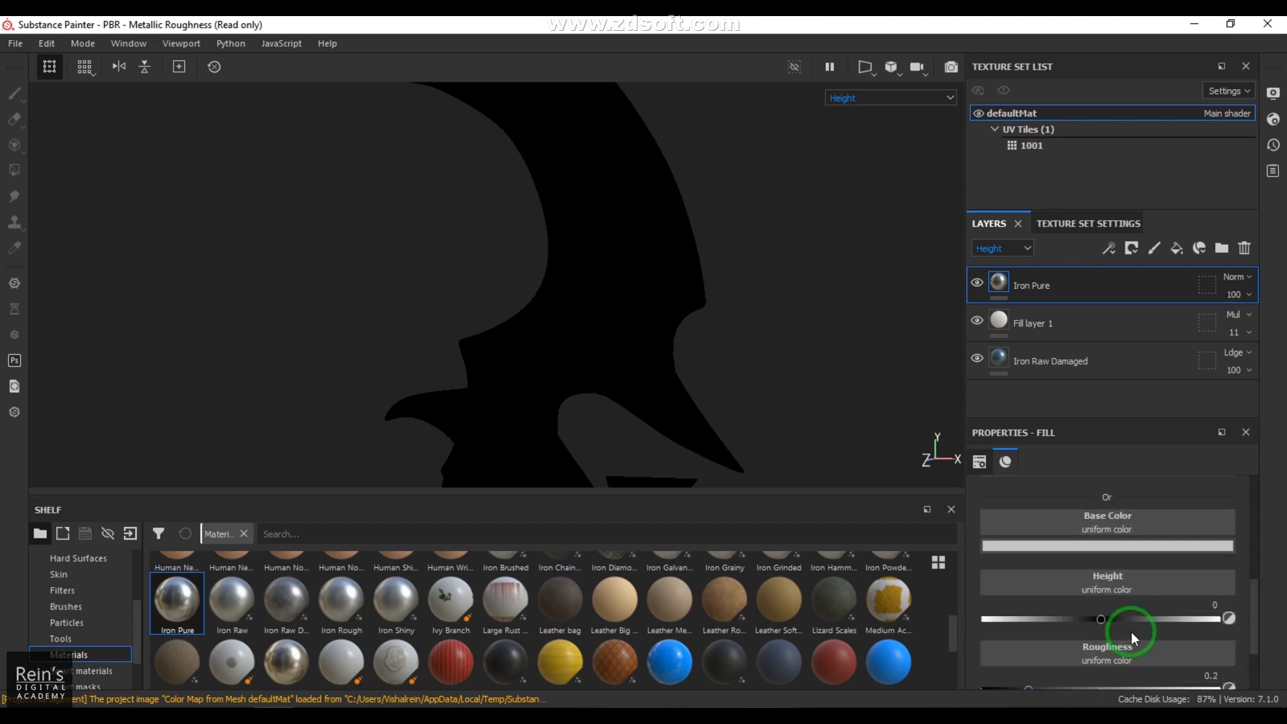
left_click_drag(1104, 617, 1144, 622)
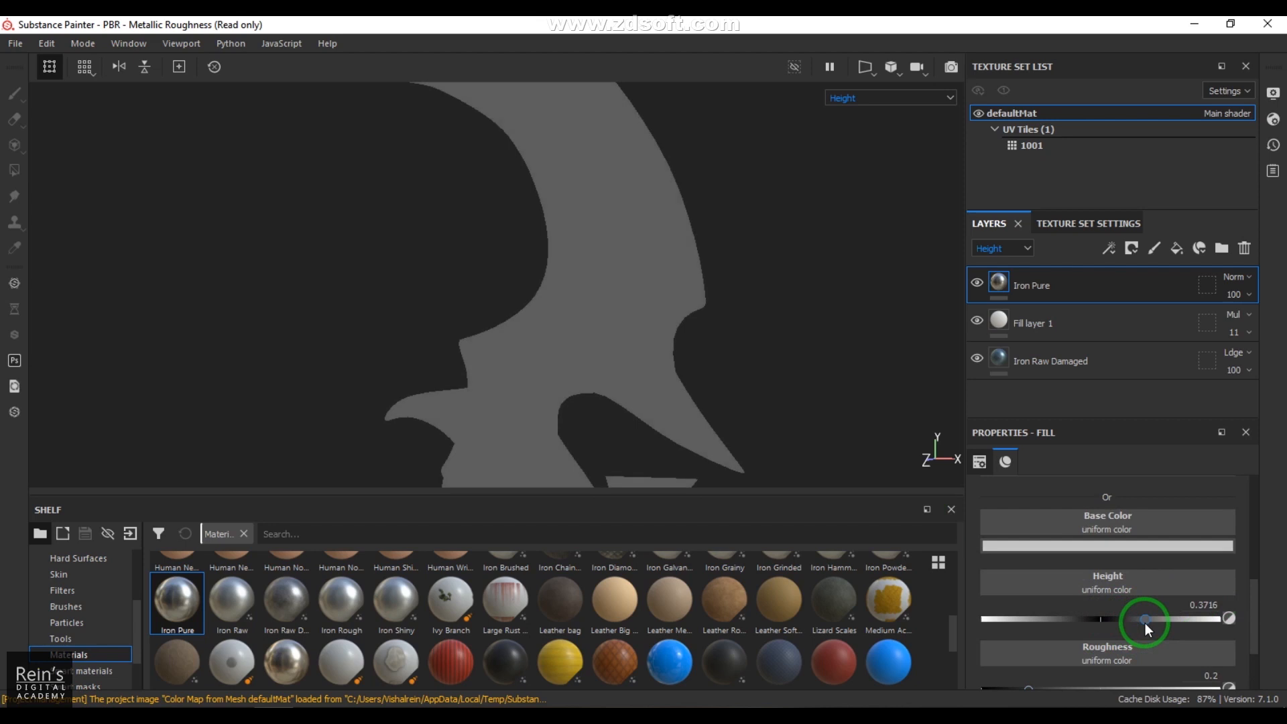
Step: Switch the layer stack's blending channel to Base Color and display the full Material on the dagger
left_click(1022, 248)
left_click(998, 263)
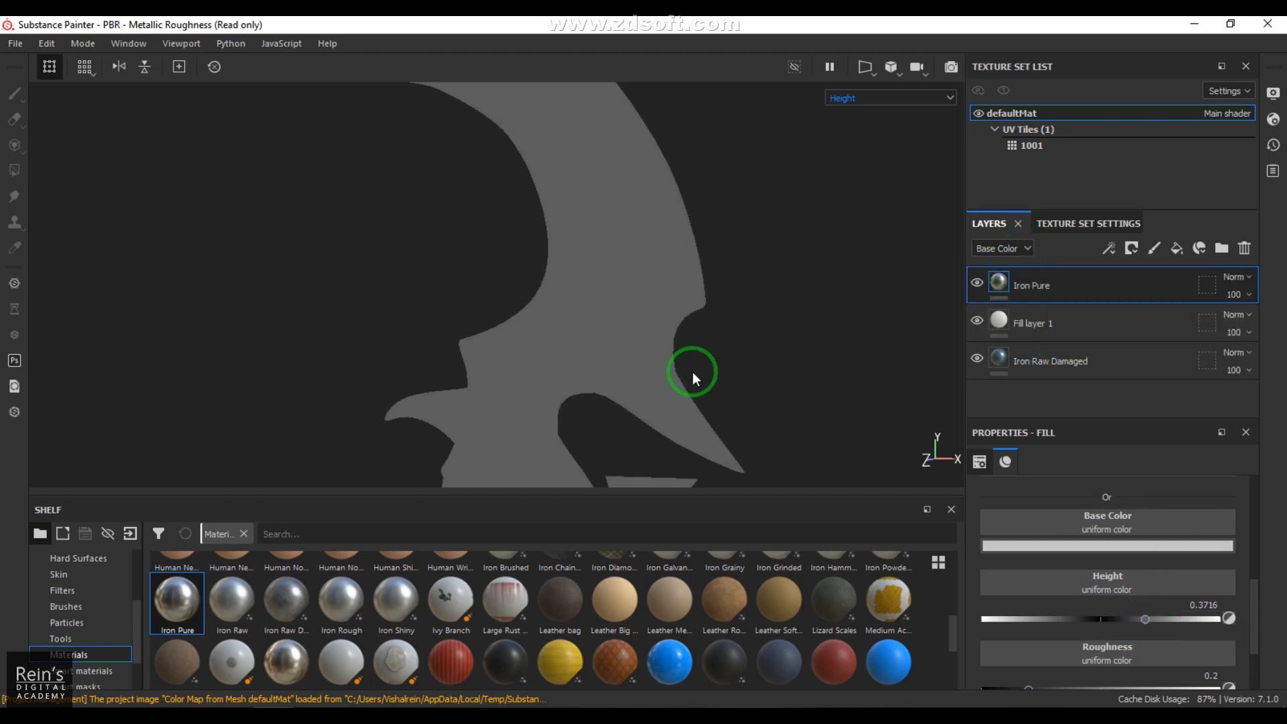
left_click(854, 97)
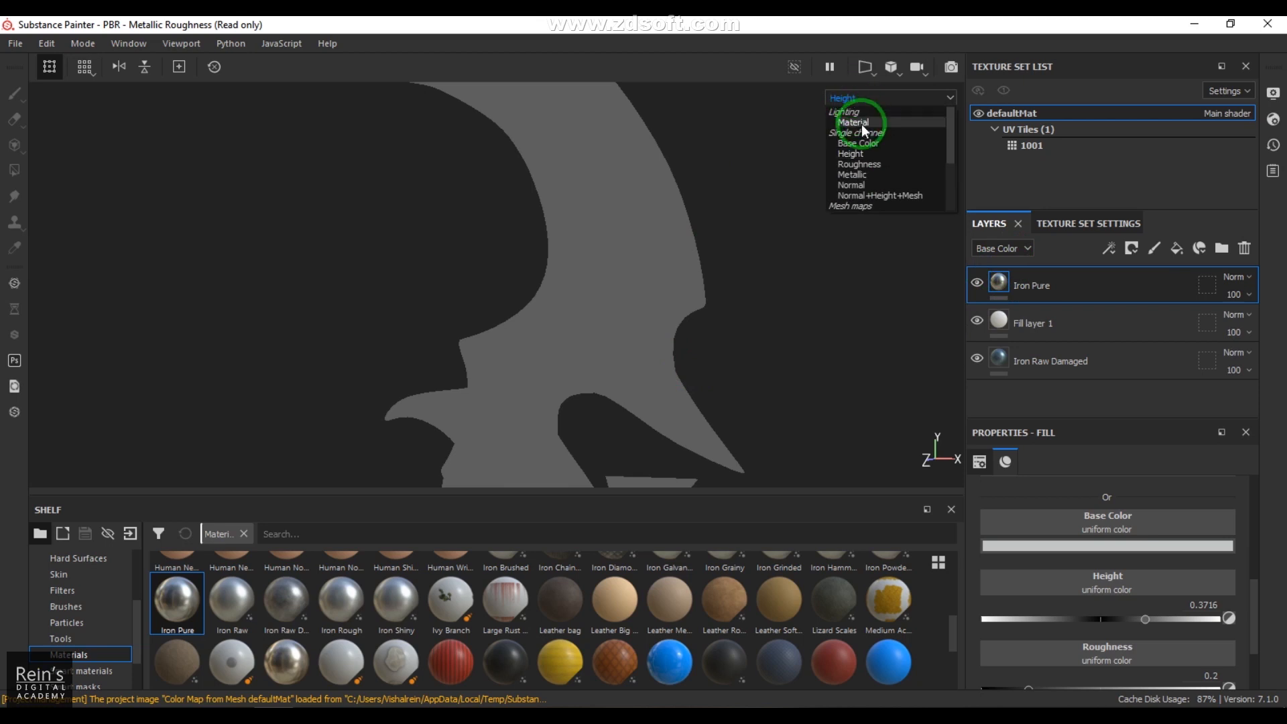
left_click(861, 121)
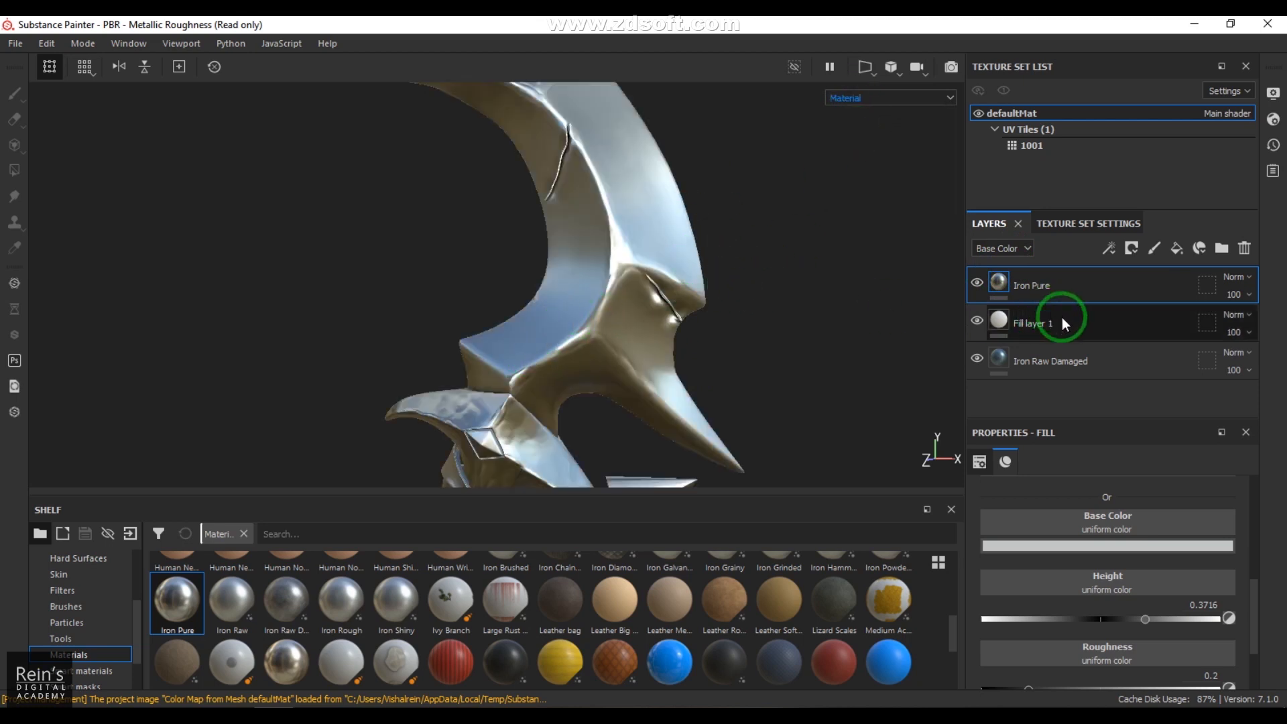
left_click_drag(805, 360, 770, 347, "alt")
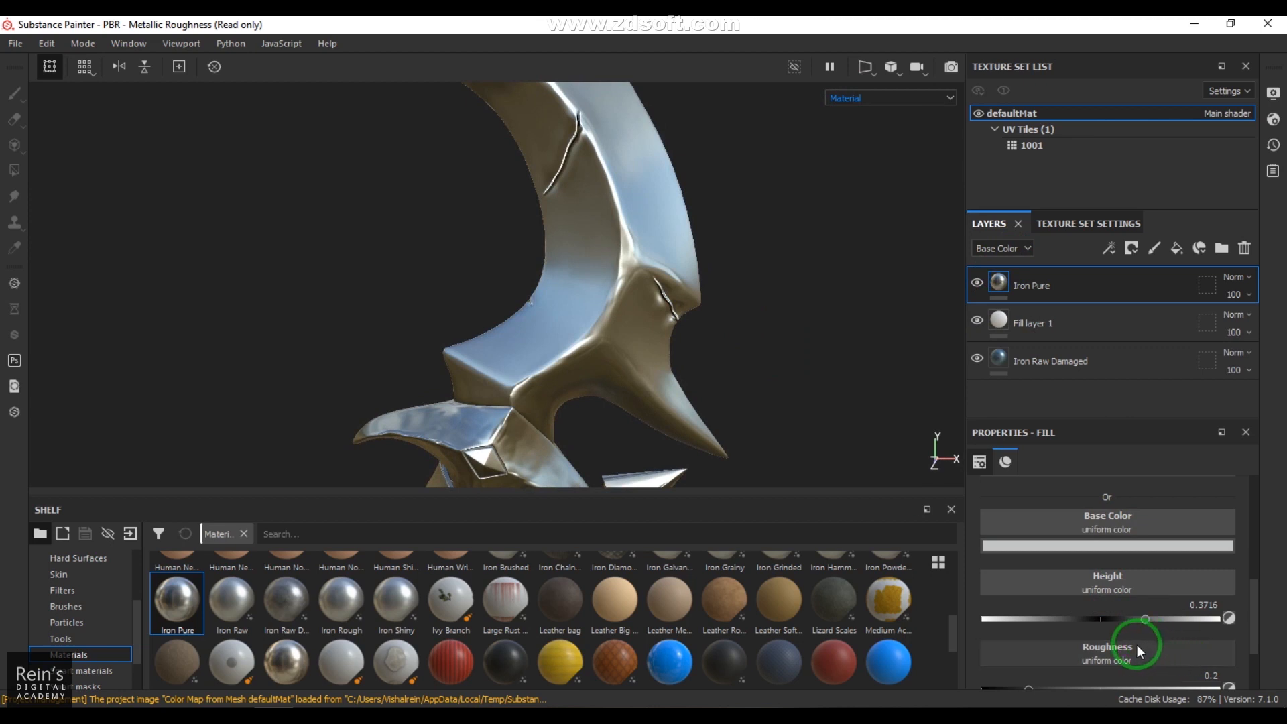
Step: Compare the blade's surface up close with the Iron Pure layer's height channel disabled and enabled
scroll(1081, 536, "up", 3)
left_click(1062, 578)
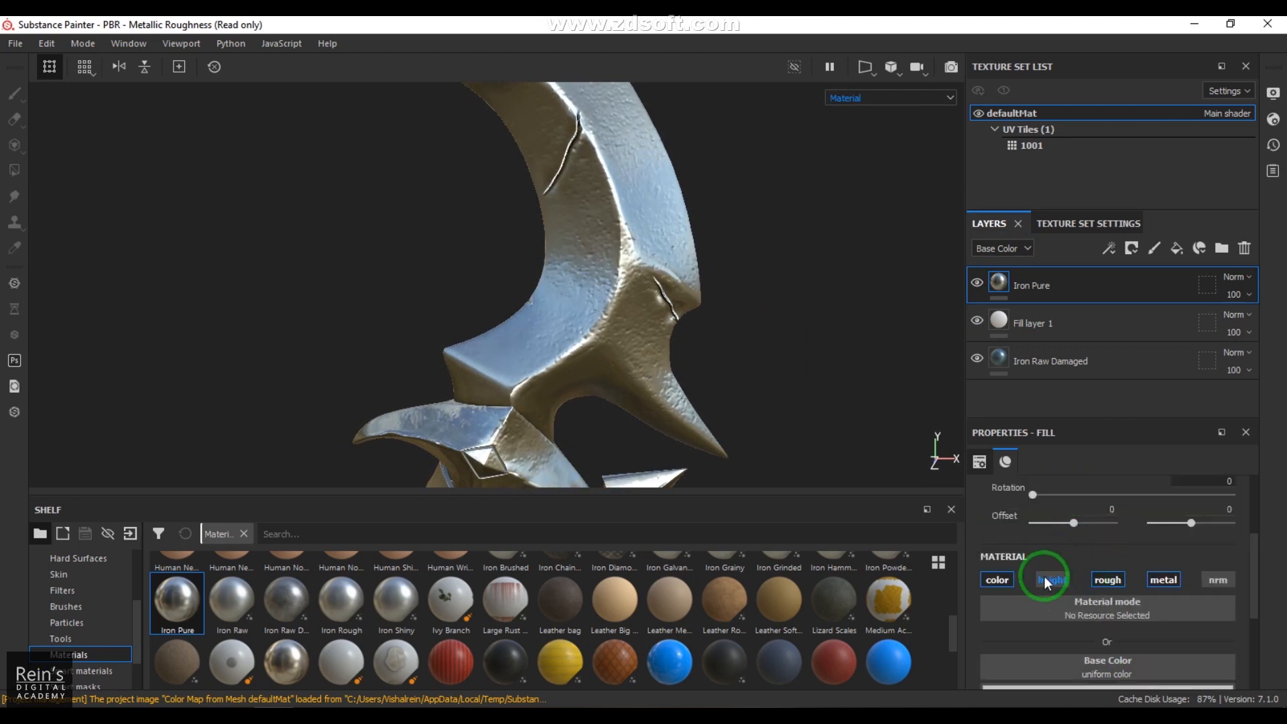
left_click_drag(653, 275, 611, 264, "alt")
right_click_drag(611, 264, 666, 346, "alt")
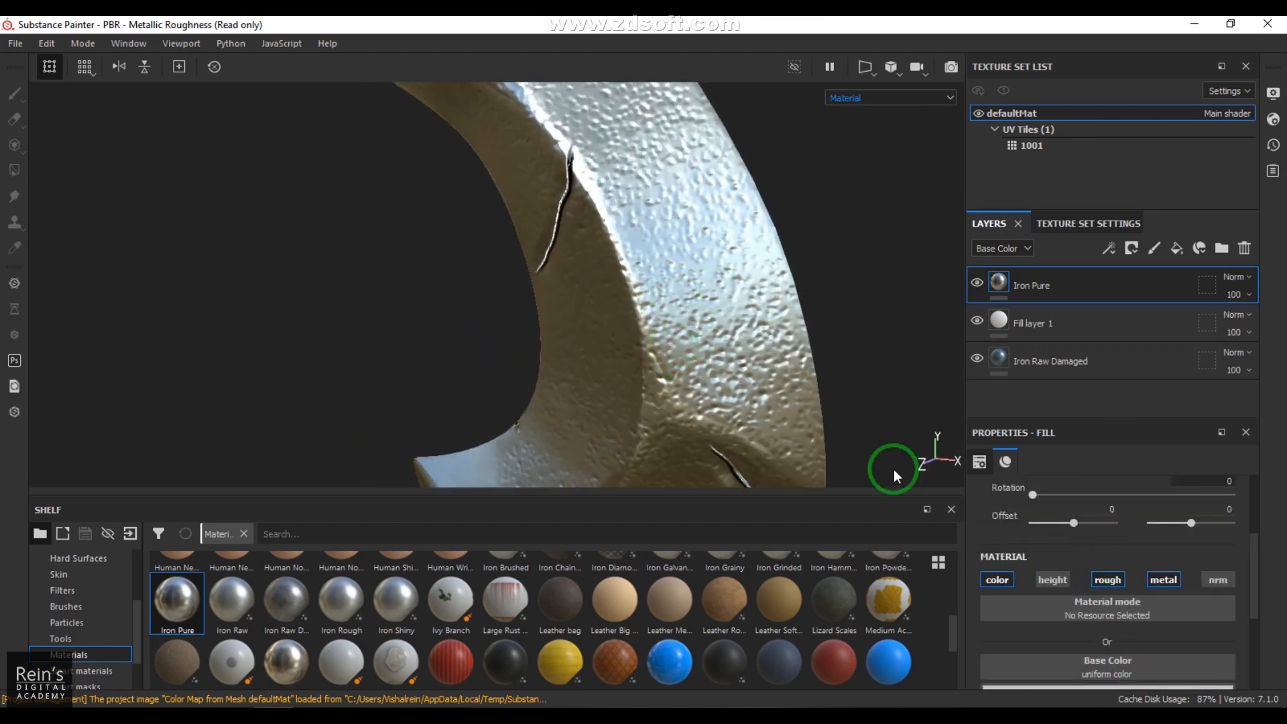
left_click(1053, 580)
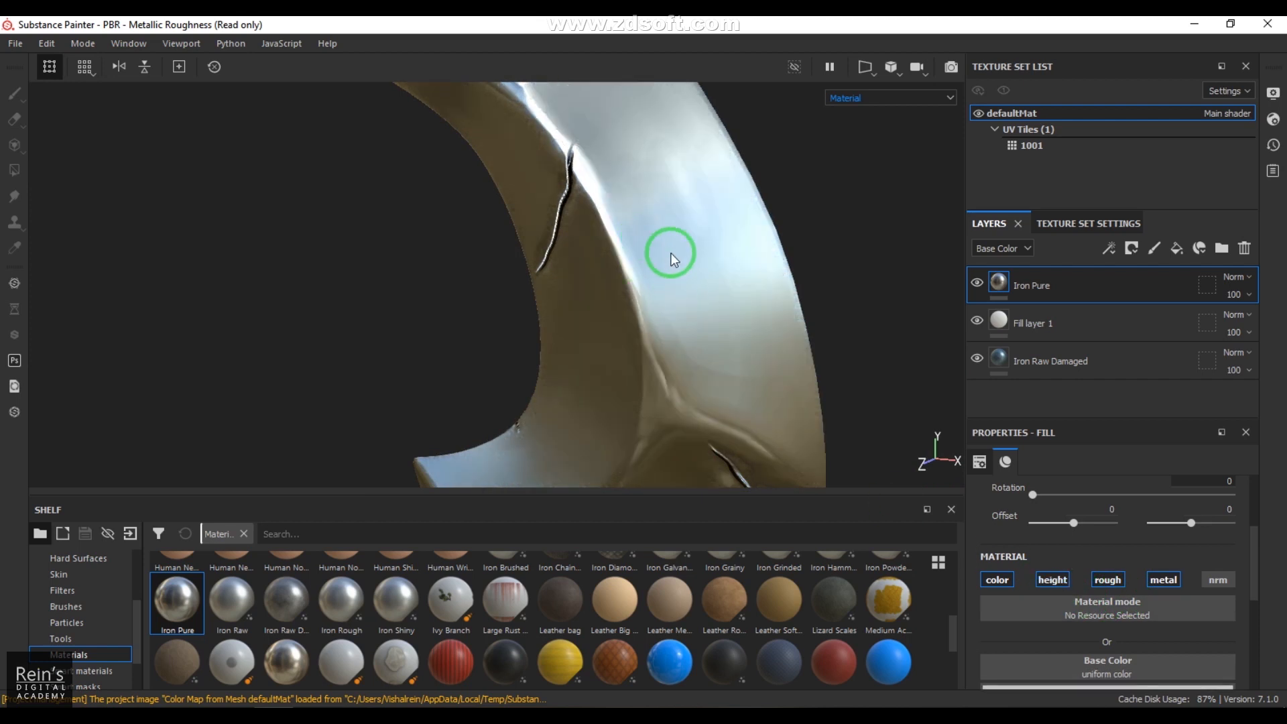
right_click_drag(687, 257, 516, 302, "alt")
middle_click_drag(603, 328, 596, 149, "alt")
right_click_drag(596, 150, 413, 250, "alt")
left_click_drag(414, 250, 535, 226, "alt")
middle_click_drag(535, 225, 525, 362, "alt")
left_click_drag(525, 362, 609, 307, "alt")
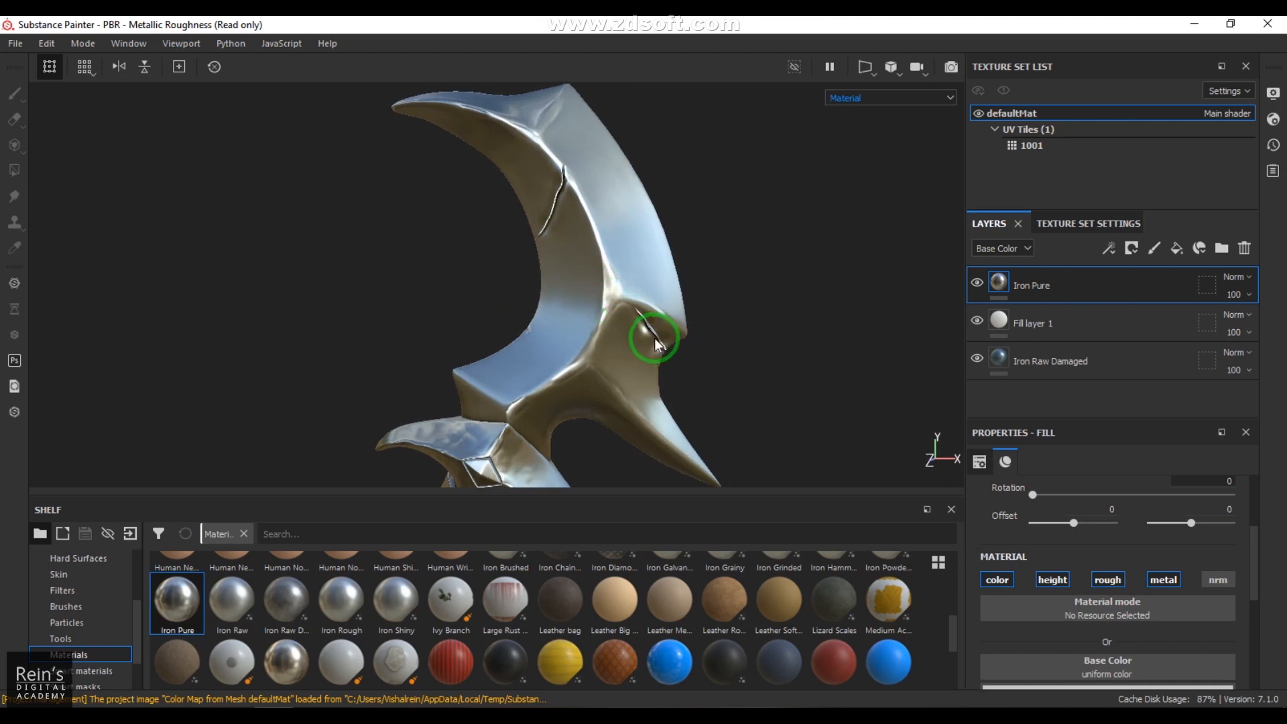
Step: Set the Iron Pure layer's base color to a pale cyan-blue of R 0.341, G 0.539, B 0.539
scroll(1099, 597, "down", 2)
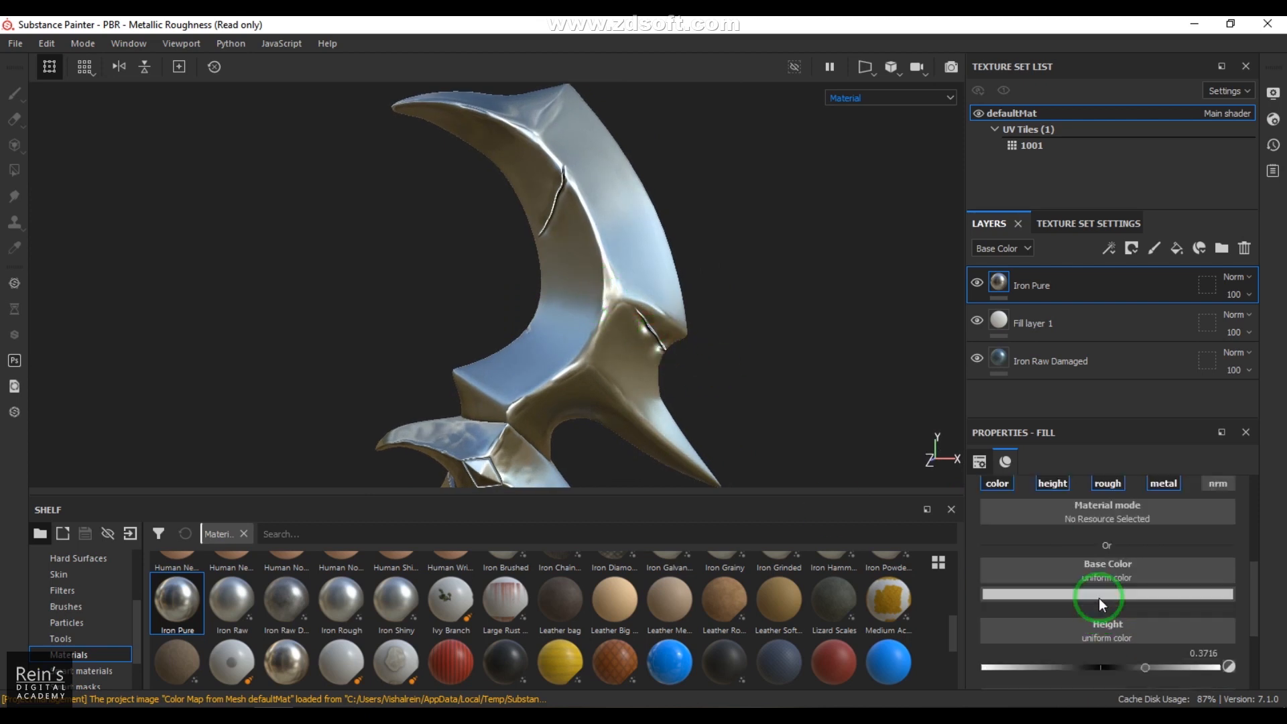
left_click(1096, 594)
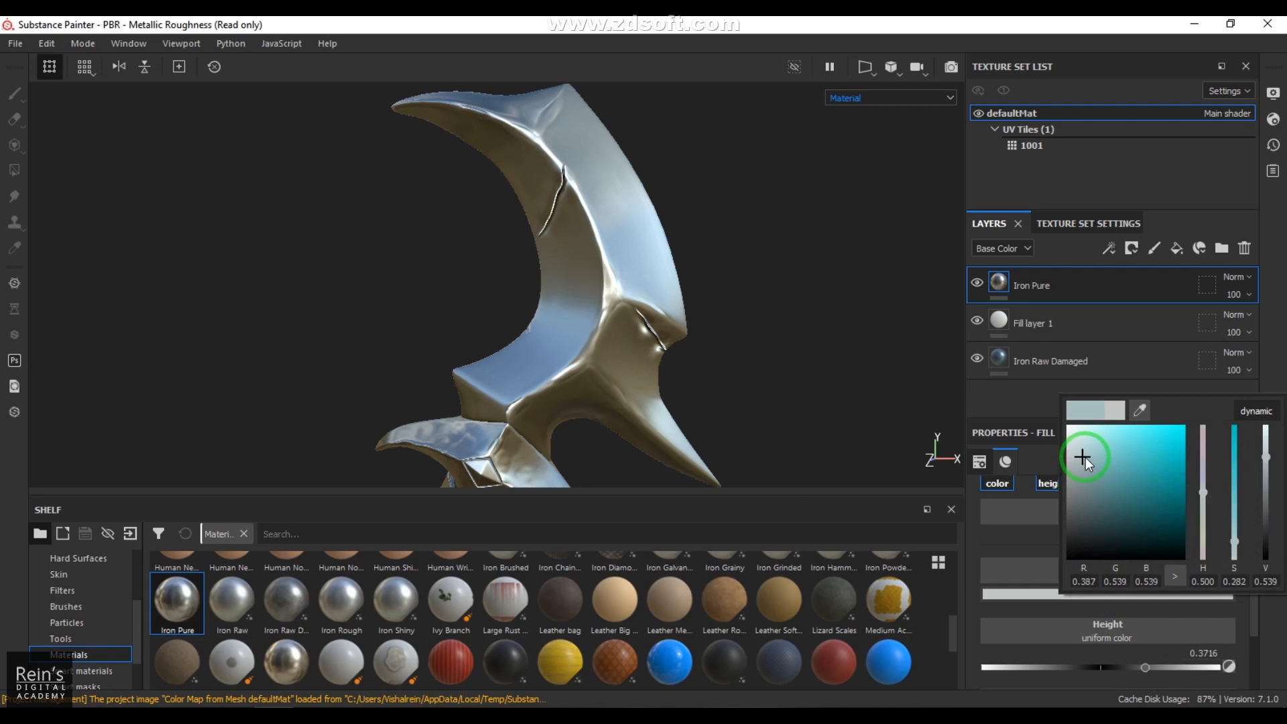
left_click_drag(1083, 457, 1086, 459)
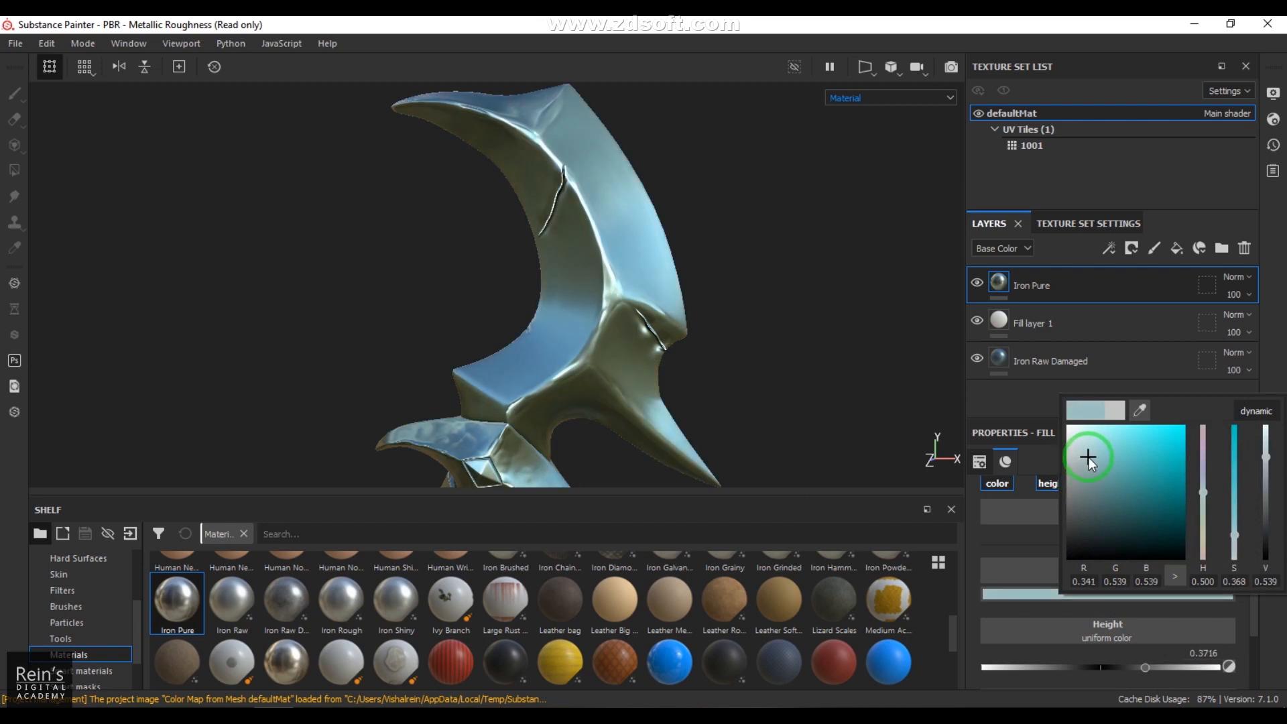
left_click(1279, 255)
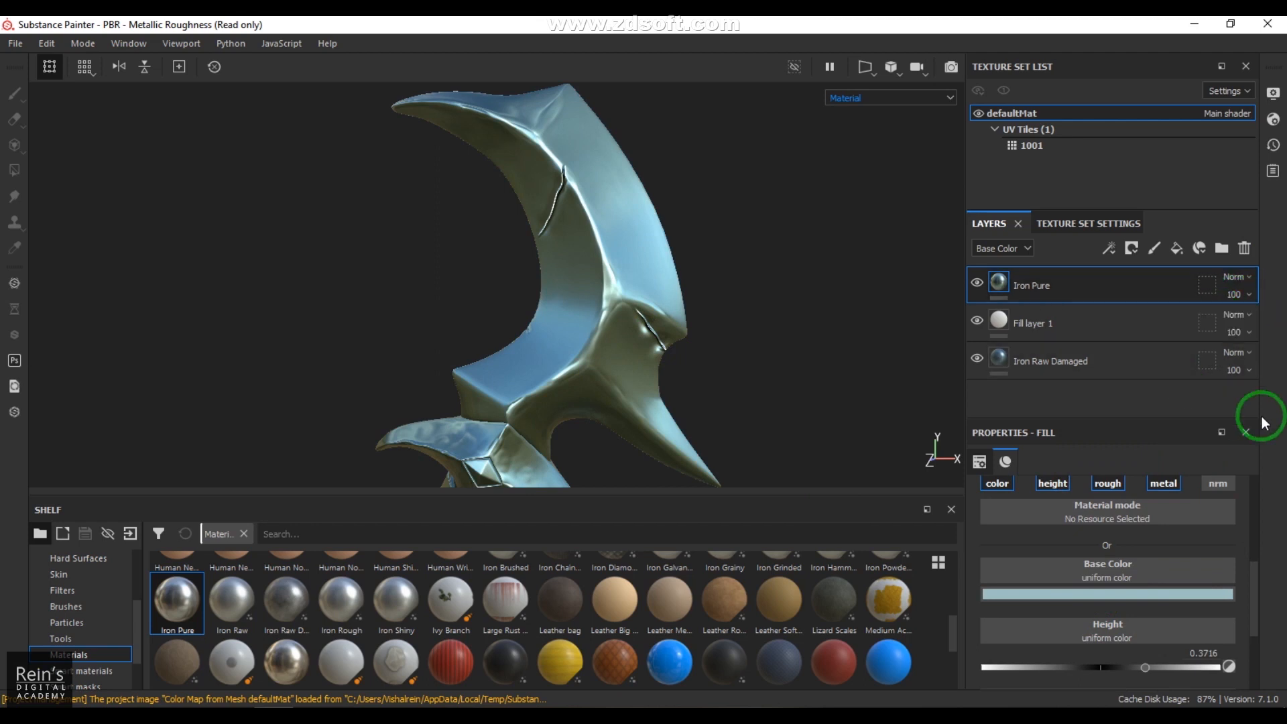
Step: Add a black mask to the Iron Pure layer and drive it with a Curvature generator
left_click(1132, 248)
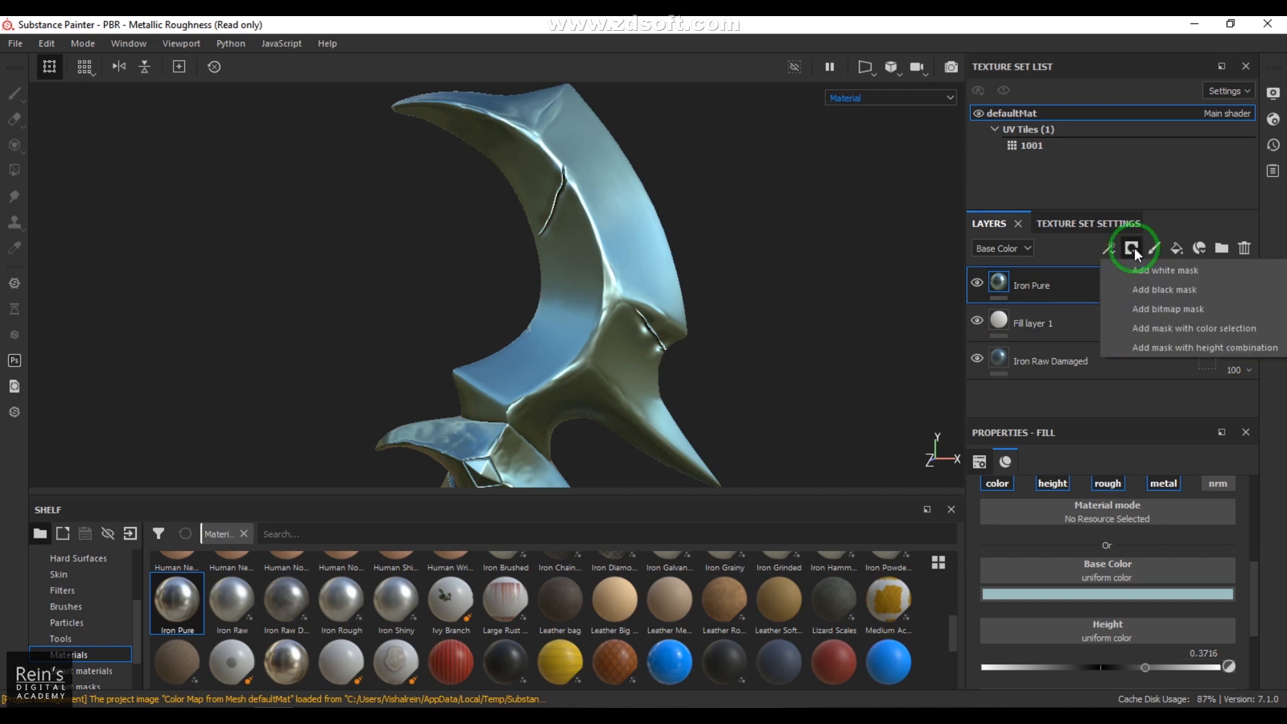
left_click(1162, 292)
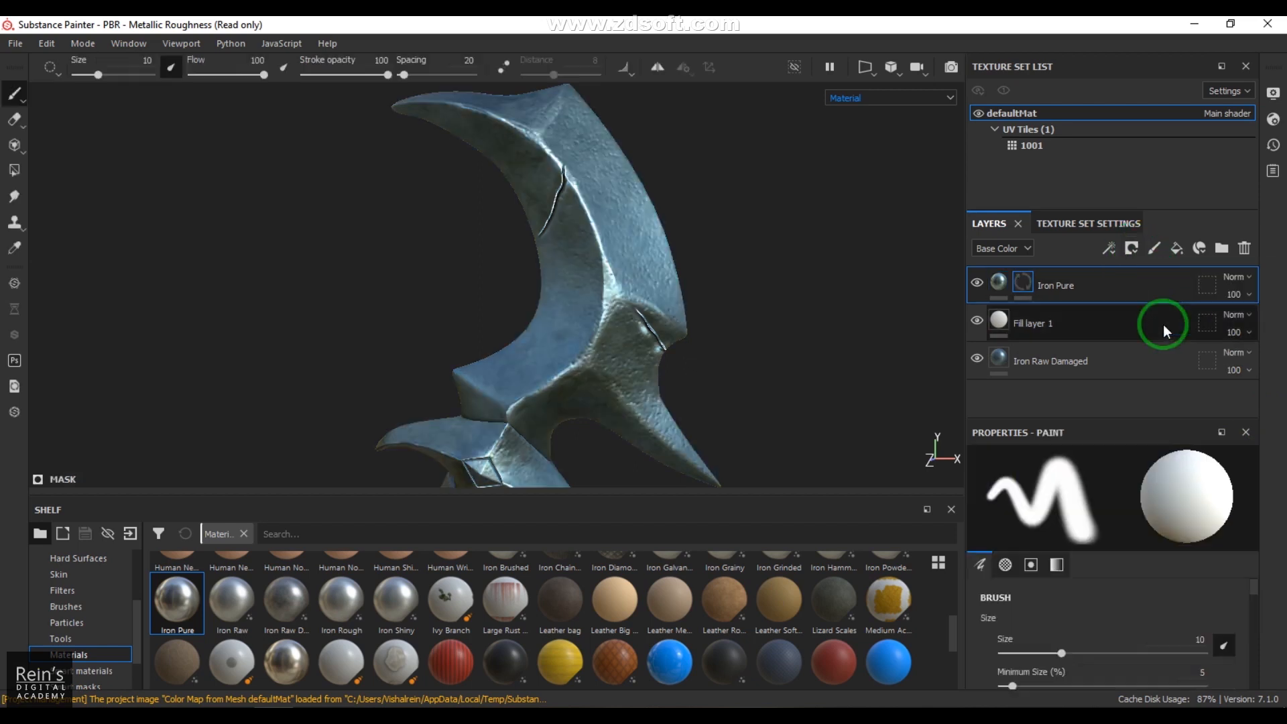
left_click(1109, 250)
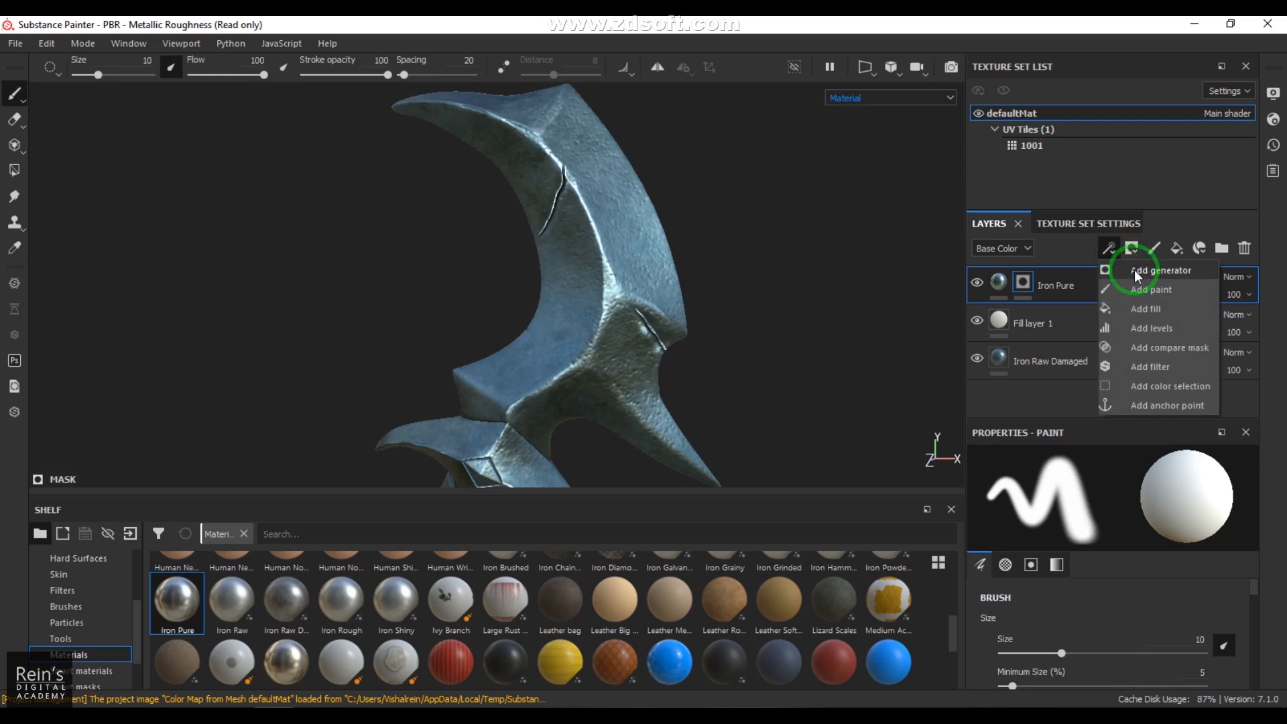
left_click(1134, 269)
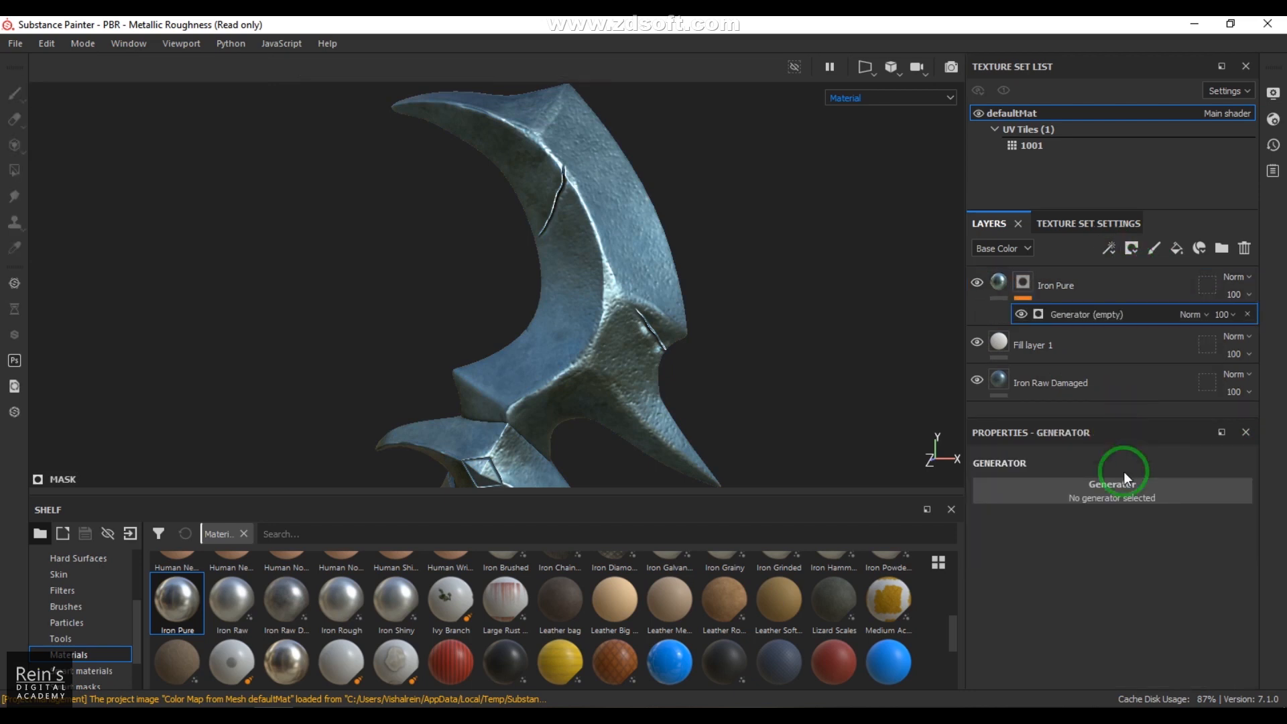
left_click(1111, 485)
left_click(1248, 540)
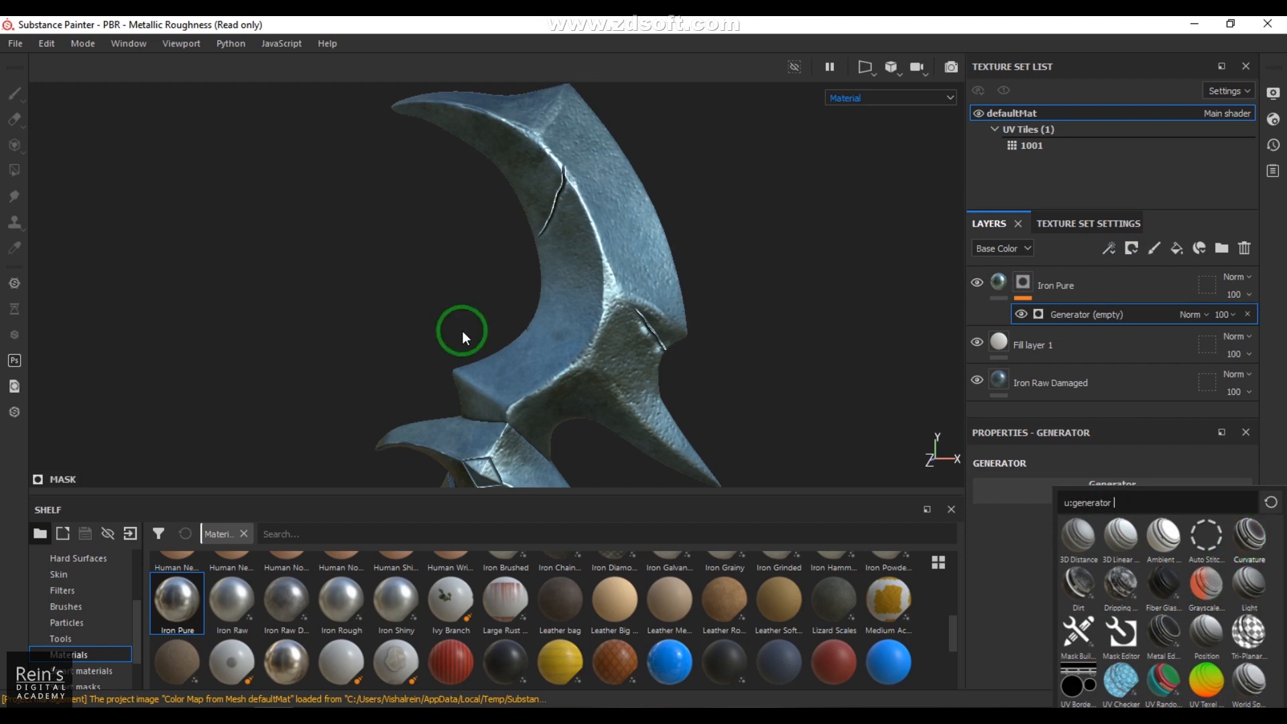
mouse_move(687, 328)
left_mouse_down("alt")
mouse_move(520, 324)
mouse_move(706, 307)
mouse_move(680, 331)
mouse_move(534, 331)
mouse_move(698, 324)
mouse_move(683, 339)
left_mouse_up("alt")
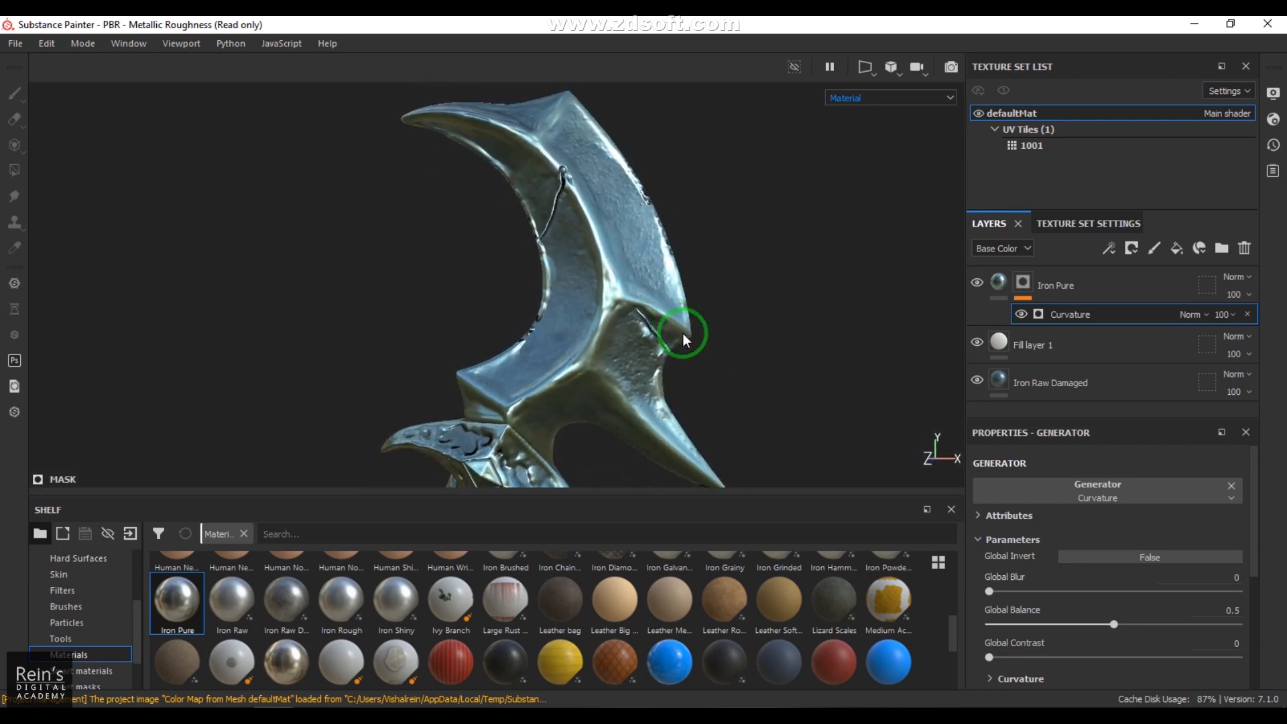
Step: Adjust the Iron Pure layer's uniform roughness to 0.1655, checking the reflections on the blade
left_click(1007, 286)
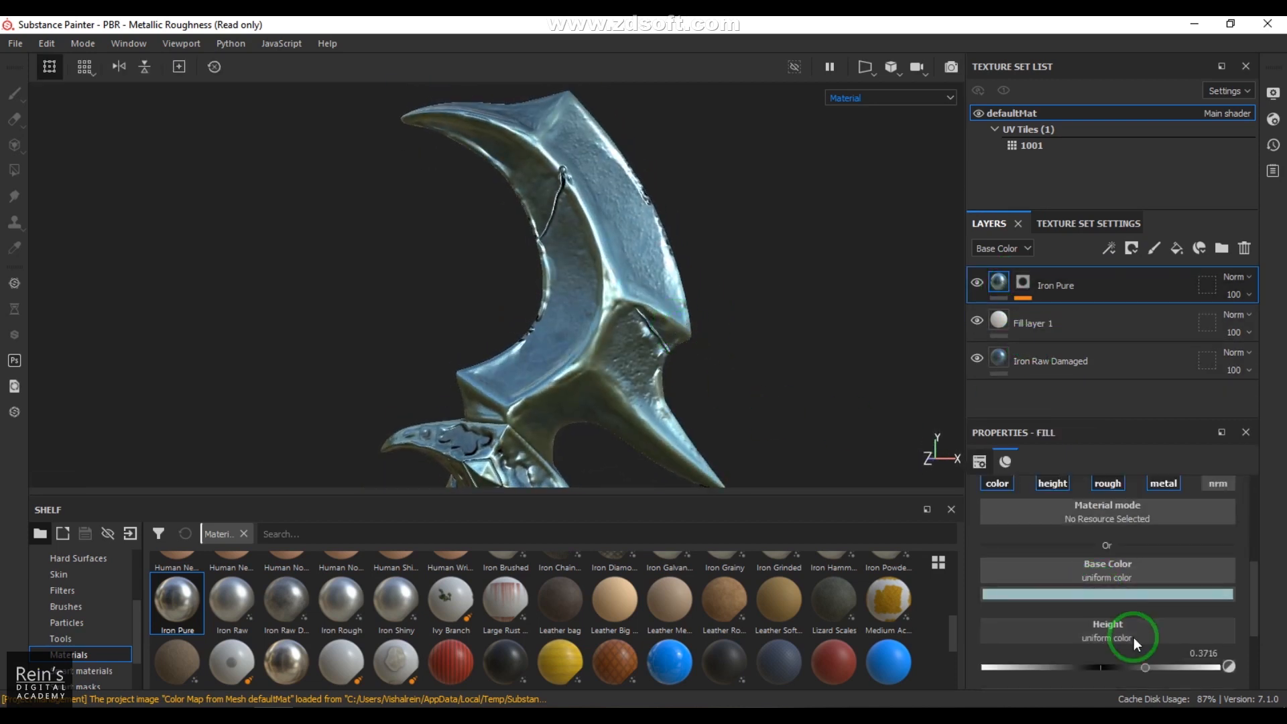
scroll(1125, 629, "down", 2)
left_click_drag(1021, 643, 999, 650)
left_click_drag(661, 339, 753, 346, "alt")
right_click_drag(753, 346, 824, 340, "shift")
left_click_drag(1004, 641, 1020, 642)
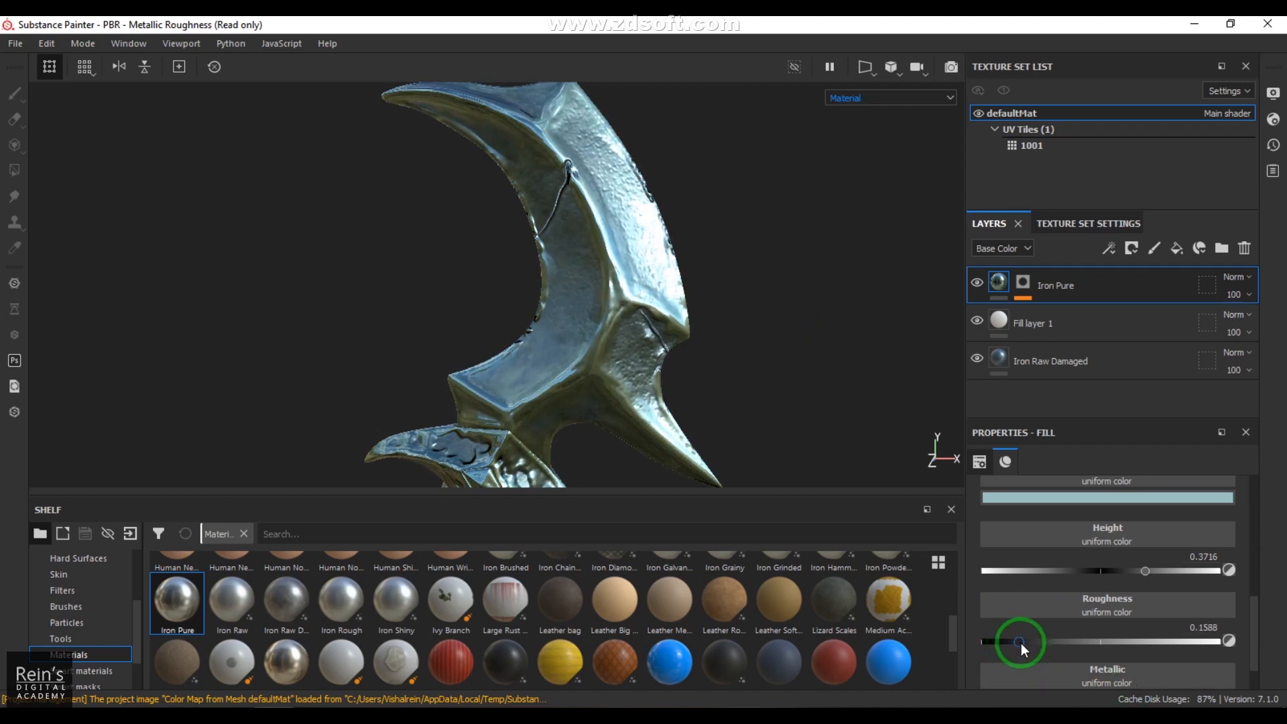
Step: Examine the Iron Raw Damaged layer's fill projection, material source and material parameters
left_click(1071, 368)
scroll(1091, 617, "up", 3)
scroll(1091, 617, "up", 3)
scroll(1092, 617, "down", 6)
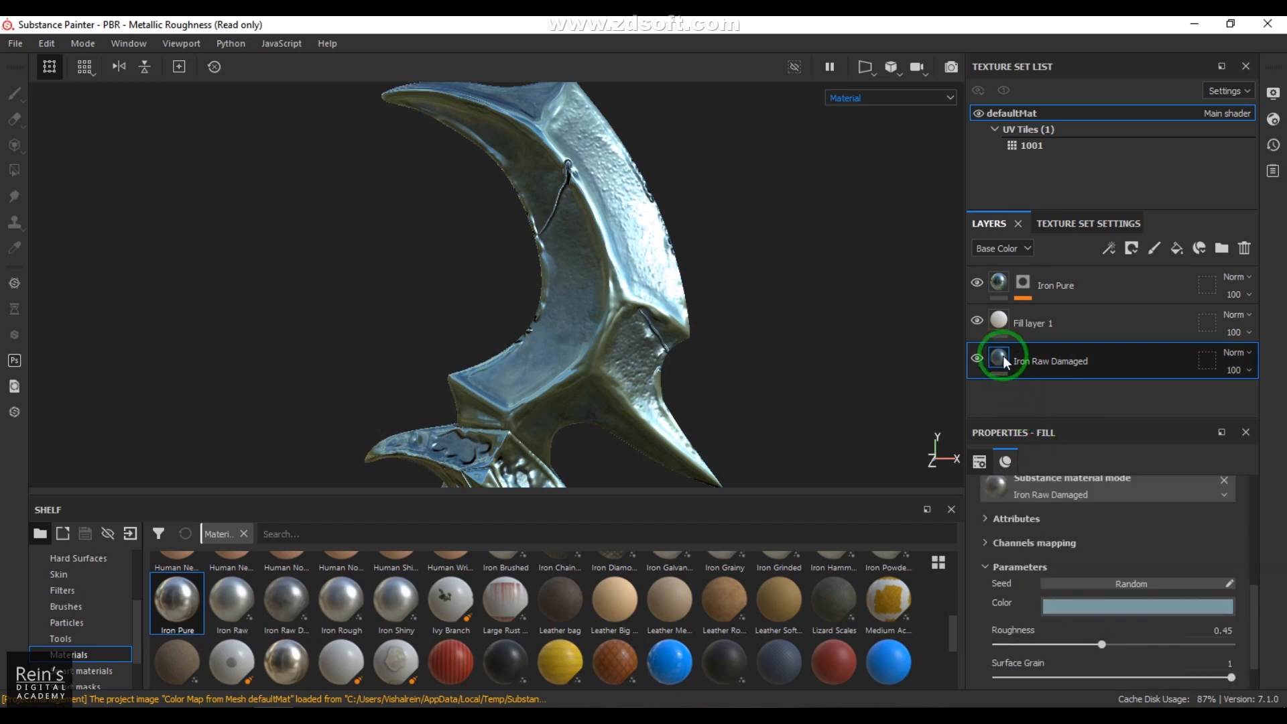
left_click(988, 568)
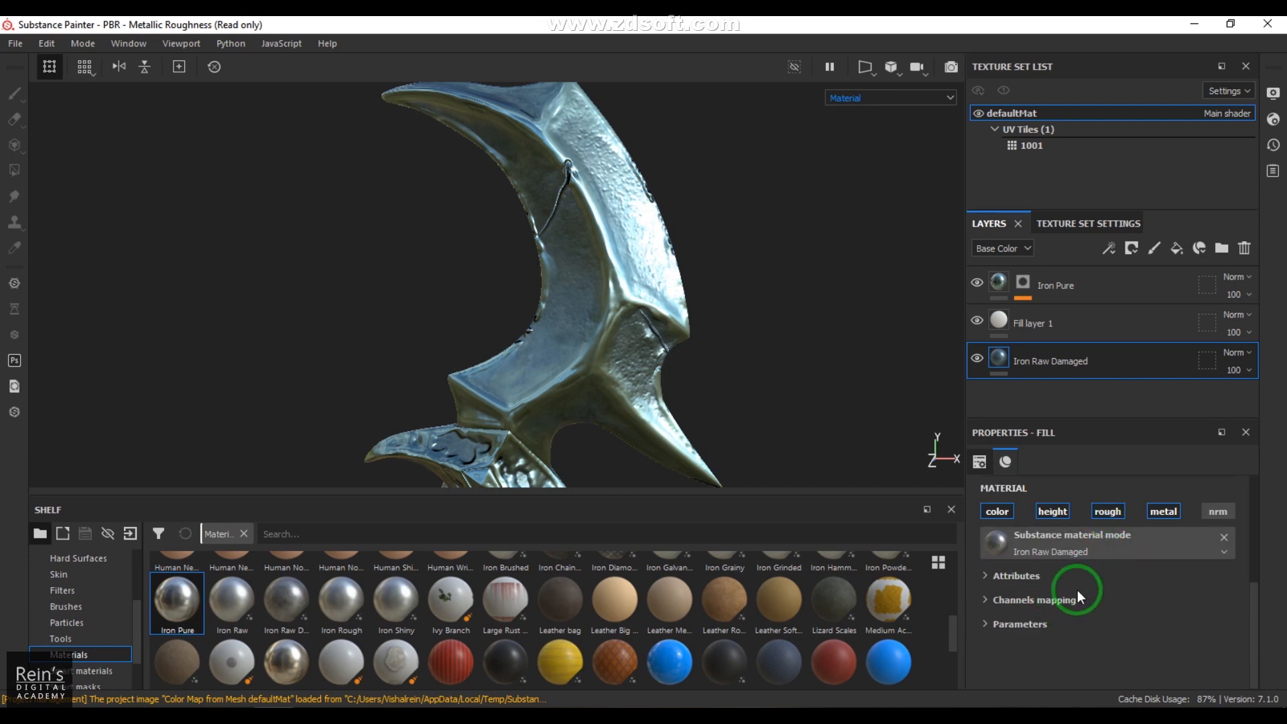
scroll(1074, 591, "up", 5)
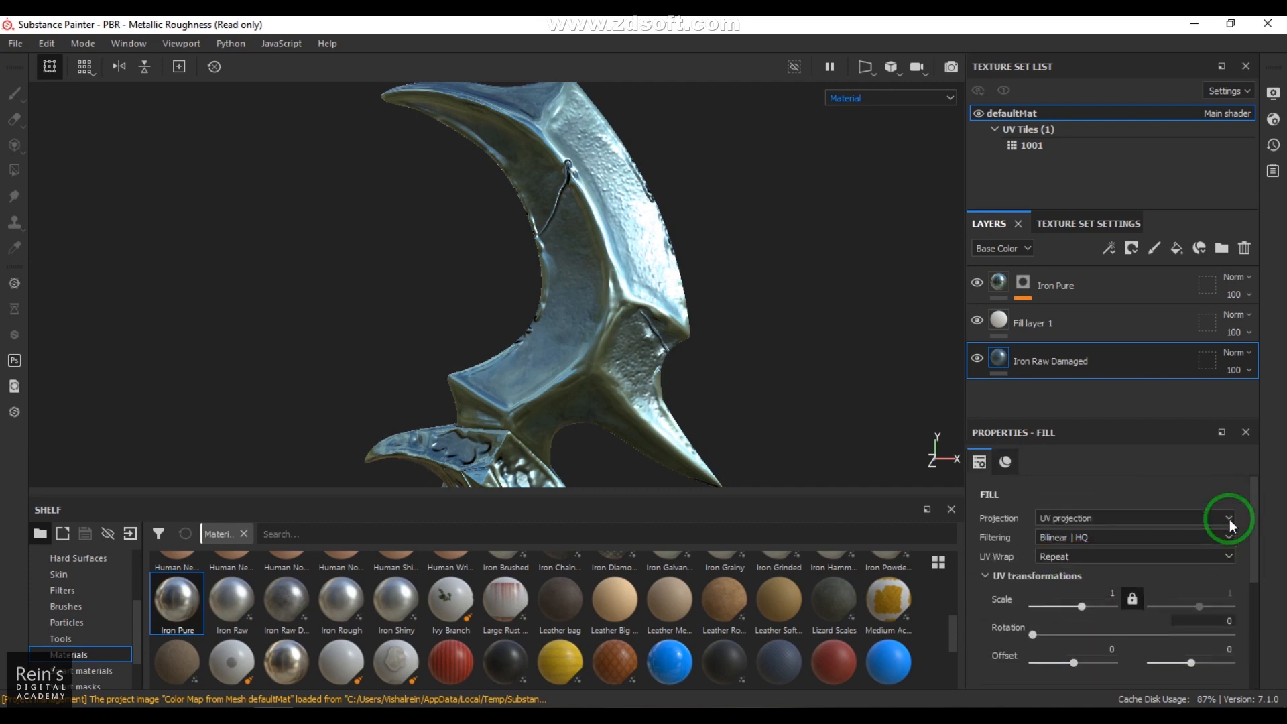
left_click_drag(1254, 517, 1250, 637)
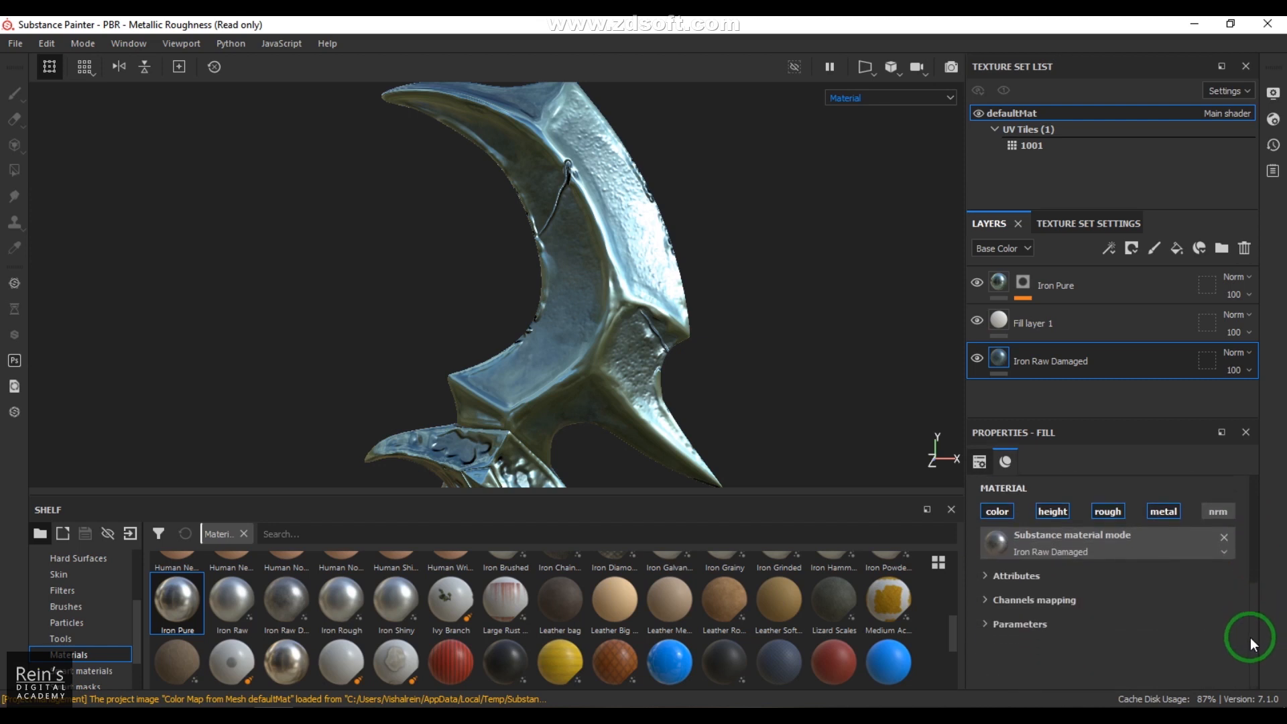
left_click(1098, 548)
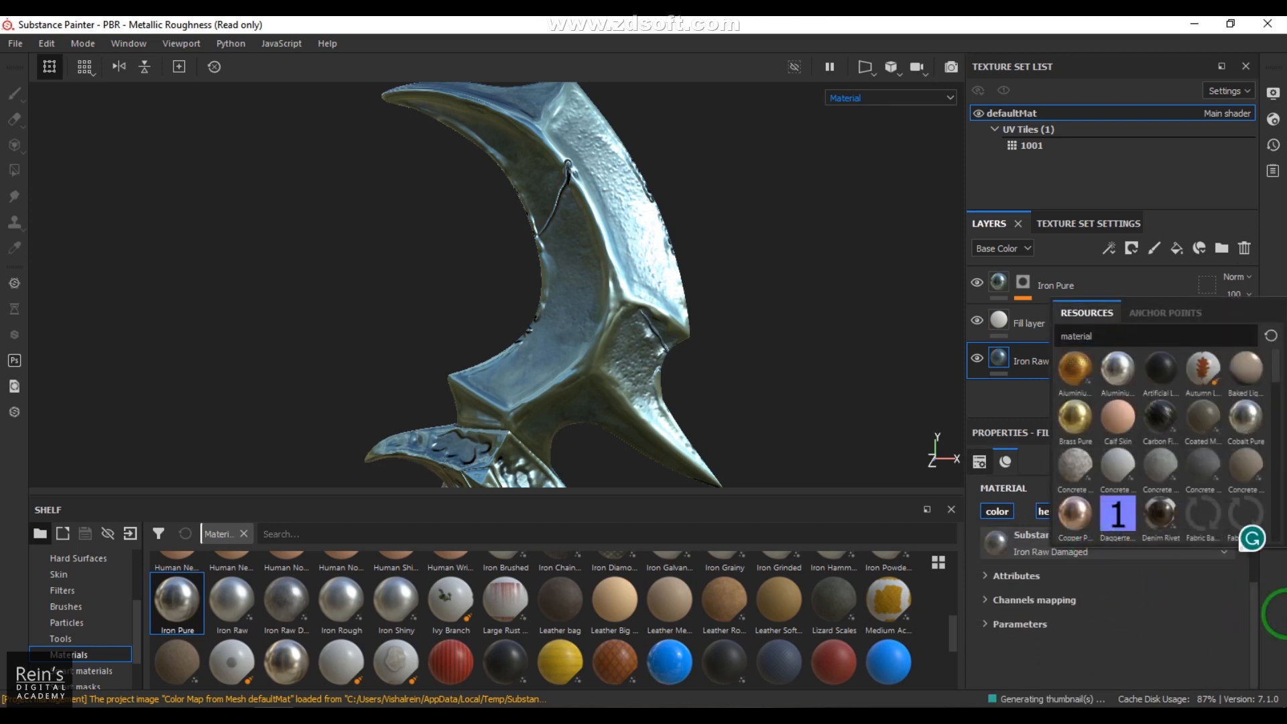
left_click(1279, 611)
left_click(985, 624)
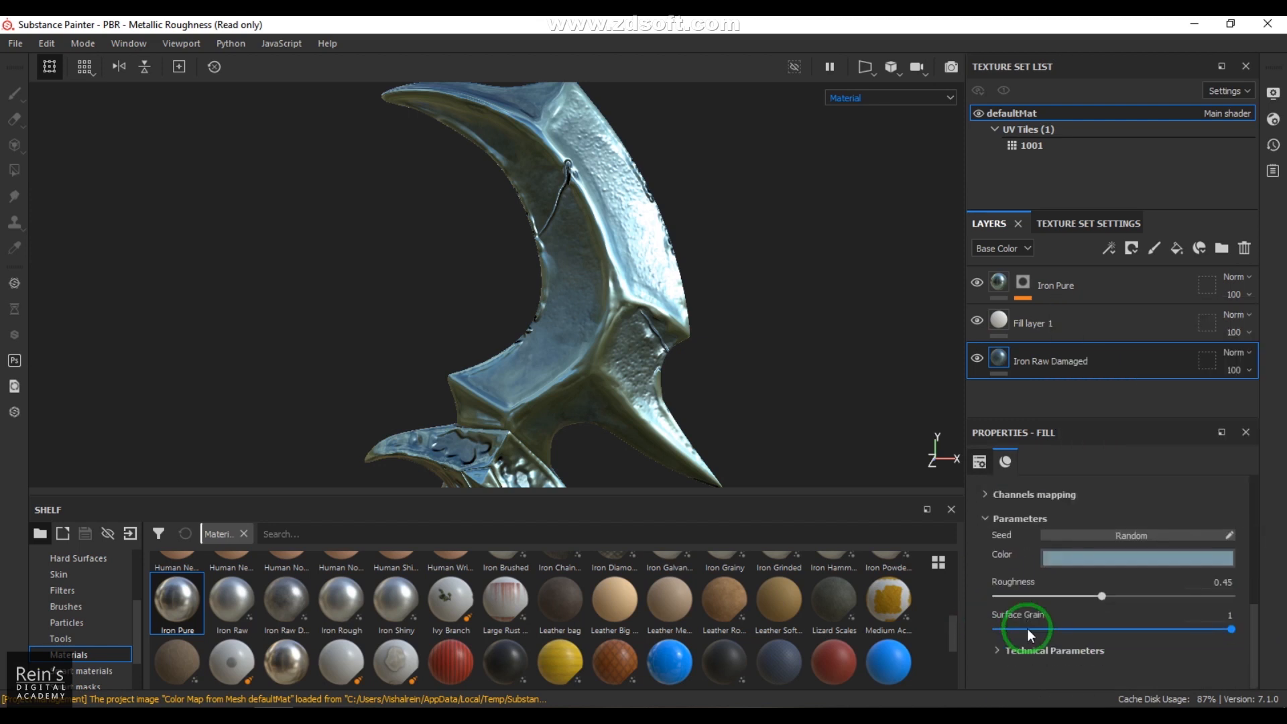
Step: Try a roughness of 0.69 on the Iron Raw Damaged layer and undo the change
left_click(1155, 596)
left_click_drag(1155, 596, 1156, 597)
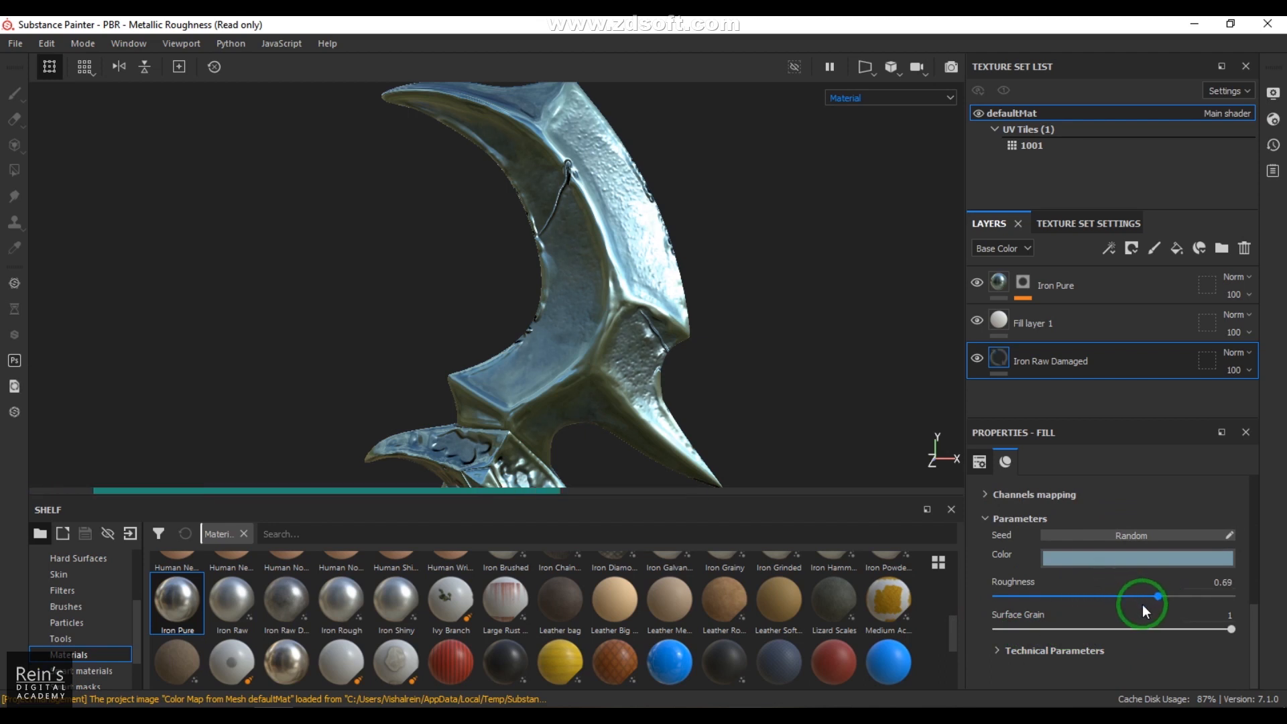
left_click_drag(690, 355, 632, 366, "alt")
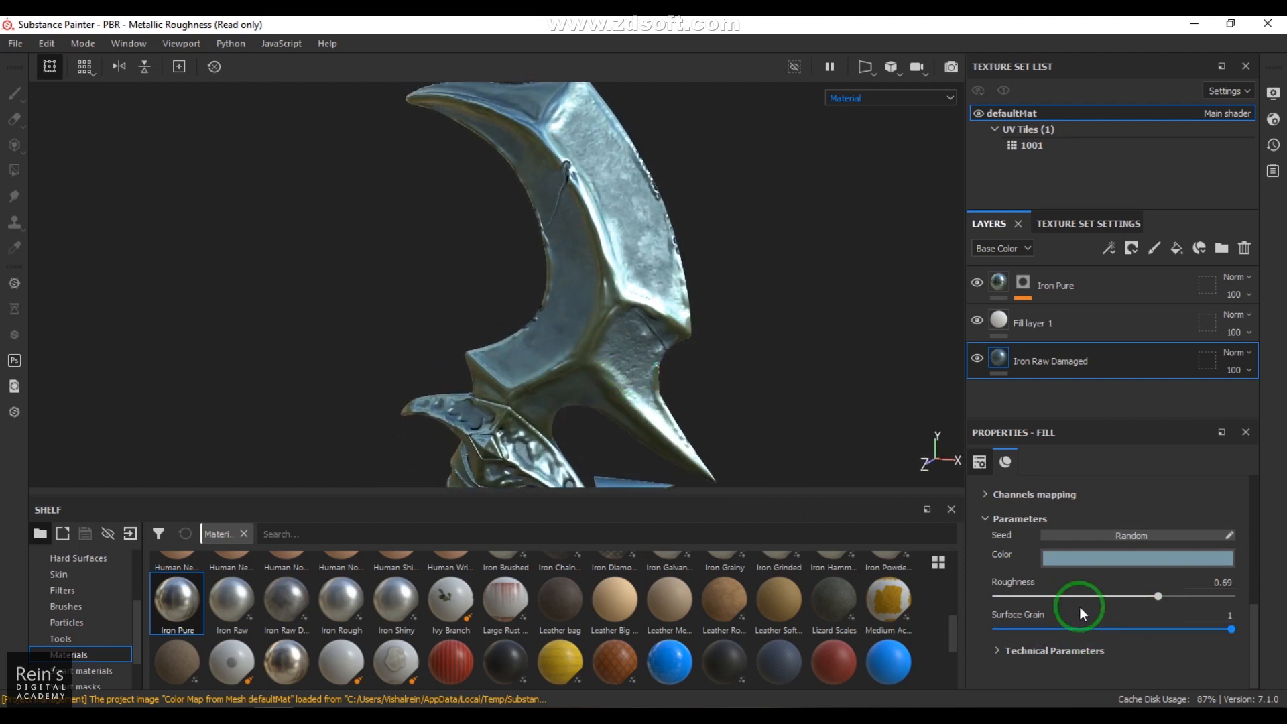
key("ctrl+z")
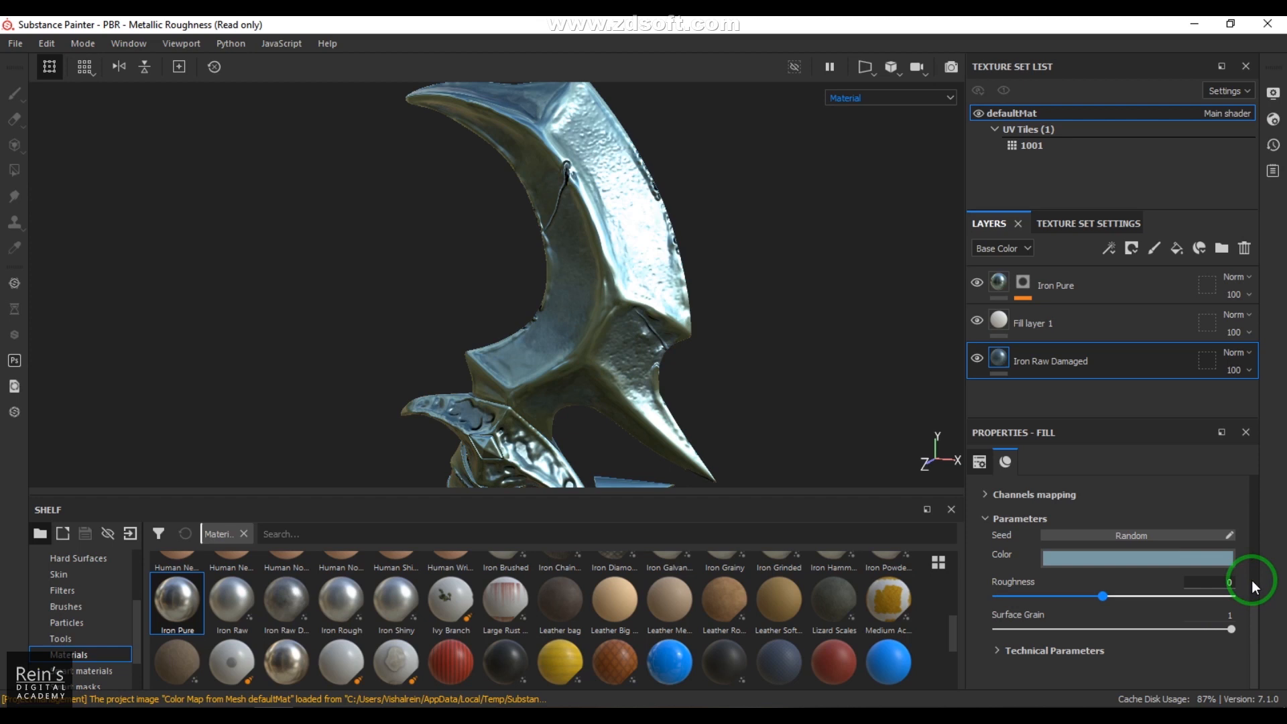
Step: Set the Iron Raw Damaged layer's roughness to 0.5 and check the blade's shine
left_click_drag(1221, 582, 1267, 587)
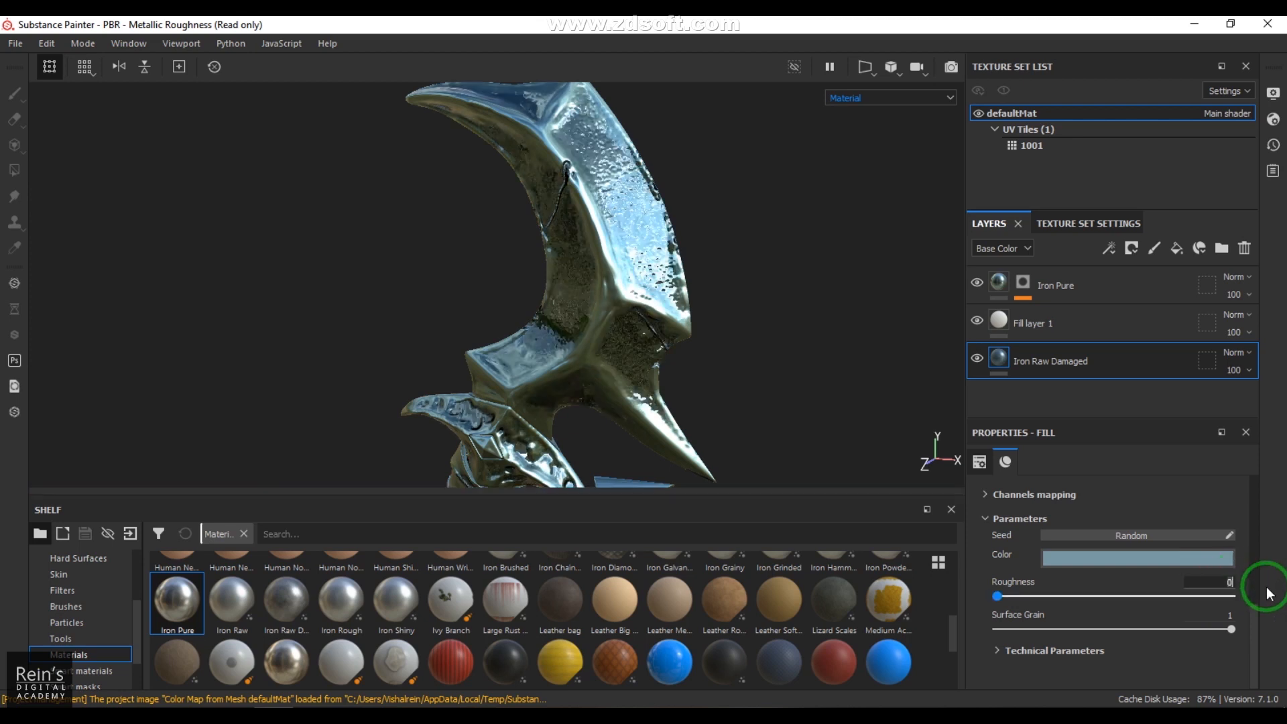
key("Return")
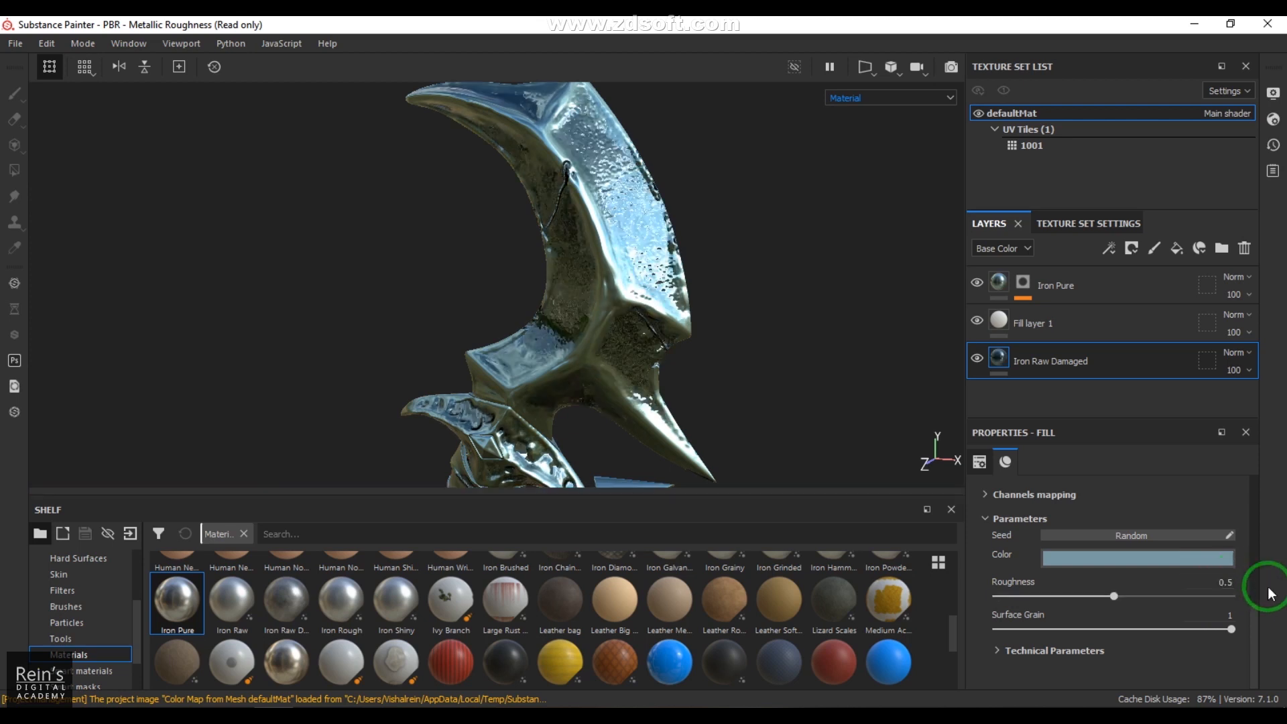
mouse_move(658, 255)
left_mouse_down("alt")
mouse_move(680, 267)
mouse_move(575, 267)
left_mouse_up("alt")
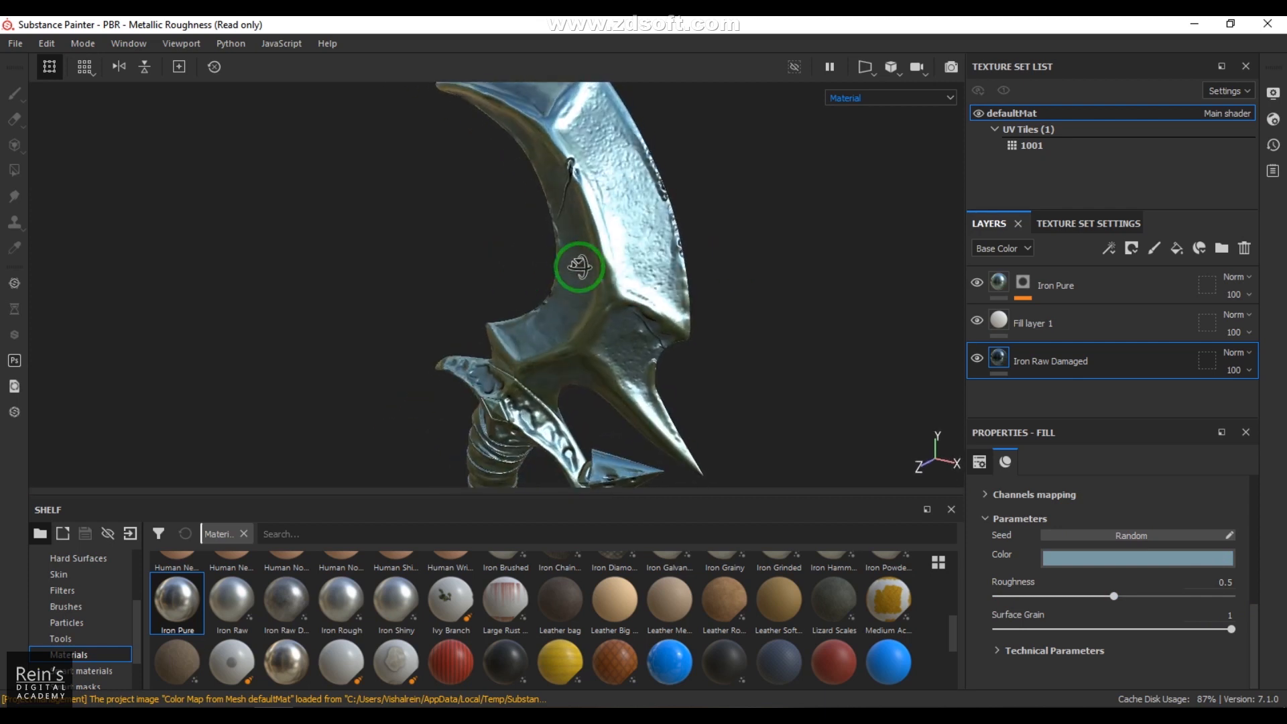
Step: Set the Iron Raw Damaged layer's color to a muted blue of R 0.402, G 0.520, B 0.563
left_click(1134, 556)
left_click(1101, 445)
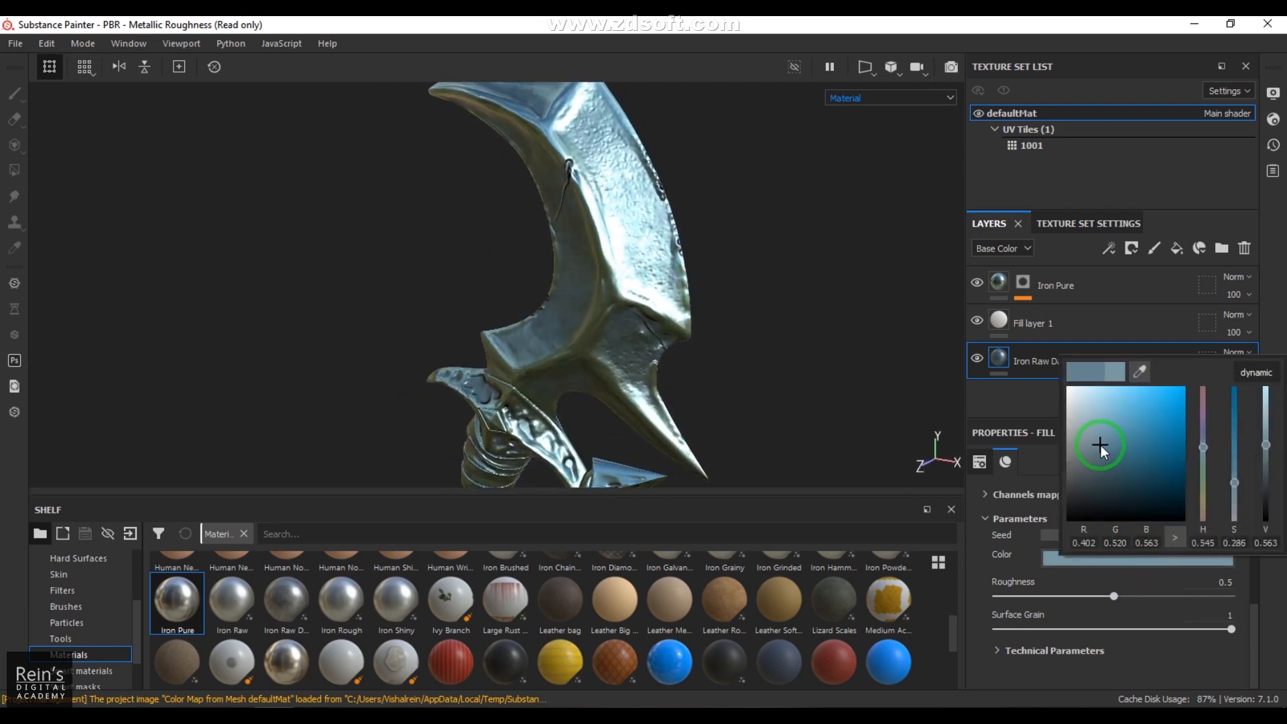
left_click_drag(663, 298, 468, 333, "alt")
right_click_drag(468, 334, 471, 327, "alt")
middle_click_drag(471, 327, 499, 295, "alt")
Step: Re-enter the Iron Raw Damaged layer's roughness value and check the whole blade
right_click_drag(614, 319, 918, 499, "shift")
left_click(1196, 582)
key("Return")
right_click_drag(492, 303, 726, 359, "shift")
Step: Set the Iron Pure layer's uniform height to 0 and check the blade's edges
left_click(1099, 283)
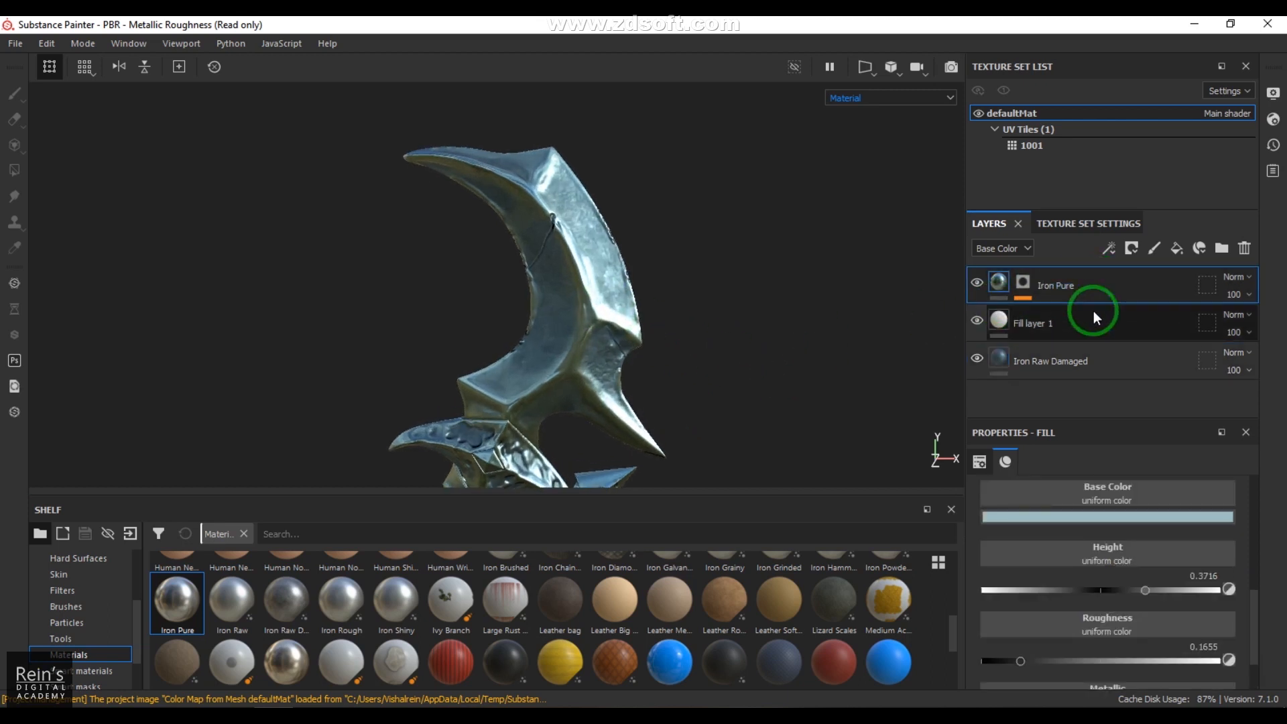
left_click(1245, 574)
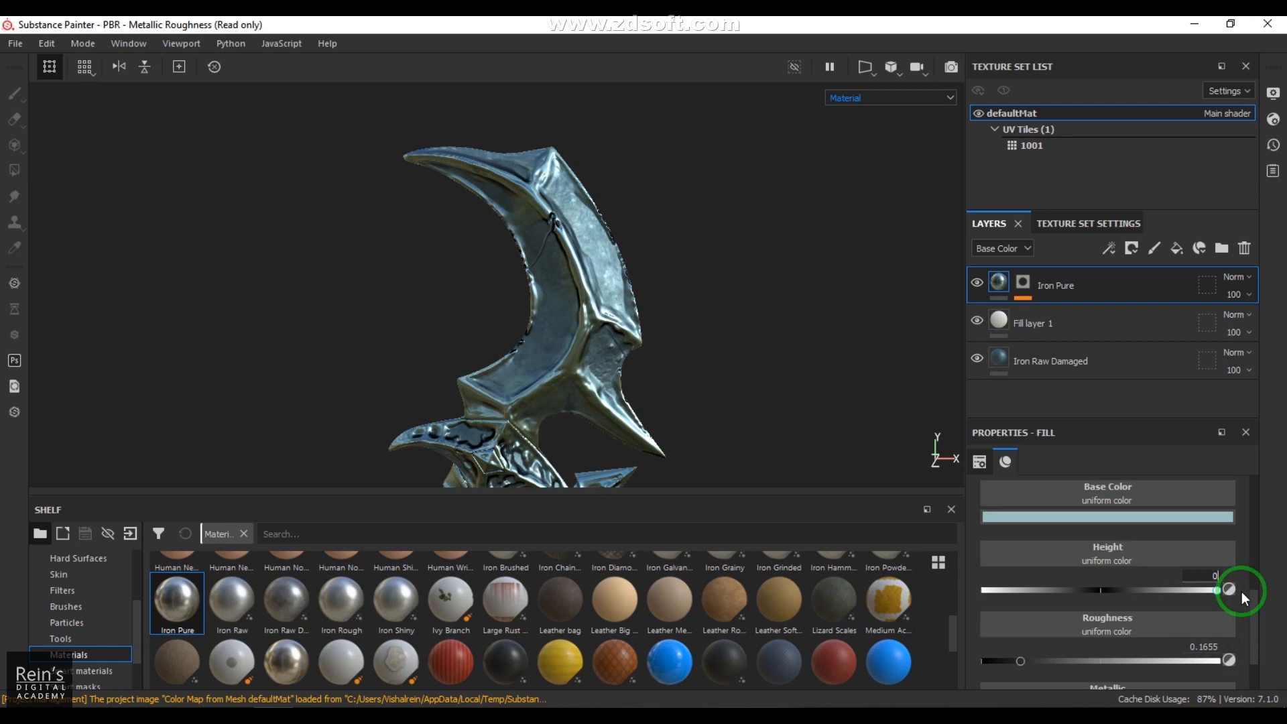
key("Return")
left_click_drag(766, 467, 540, 291, "alt")
left_click_drag(573, 314, 706, 321, "alt")
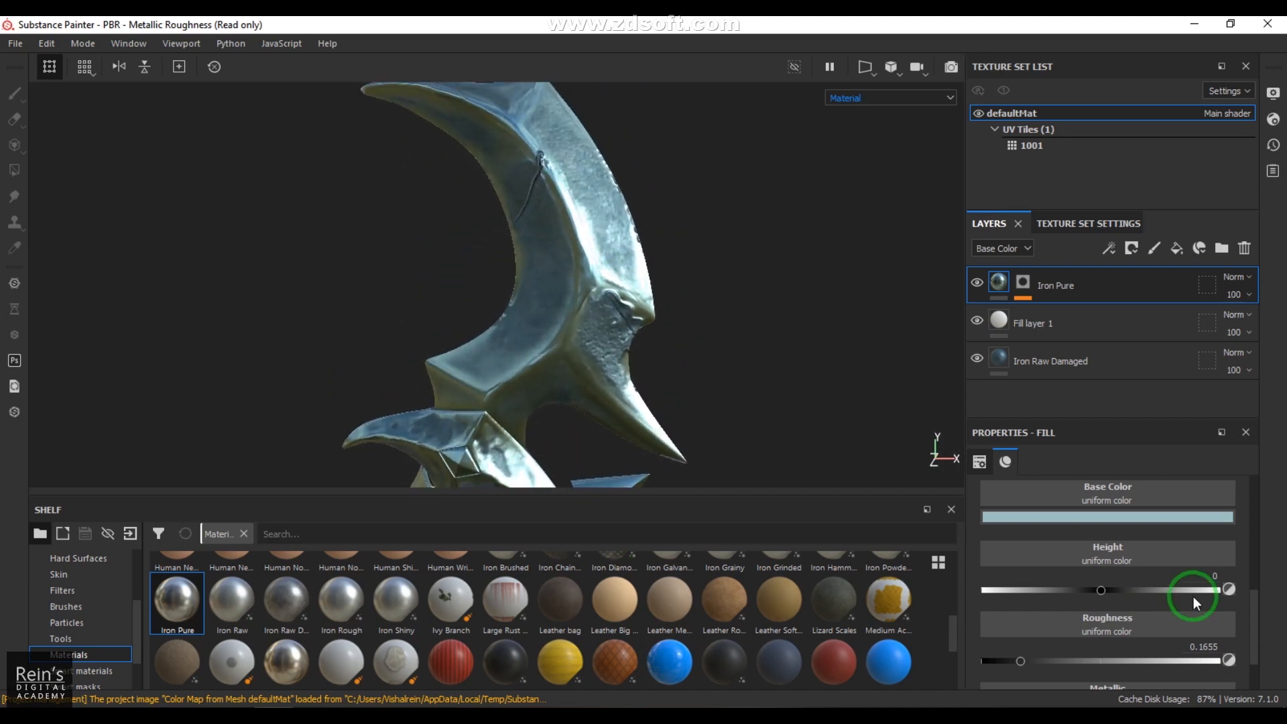
Step: Raise the Iron Pure layer's uniform roughness to 0.3953
left_click_drag(1044, 662, 1060, 665)
left_click_drag(563, 321, 500, 299, "alt")
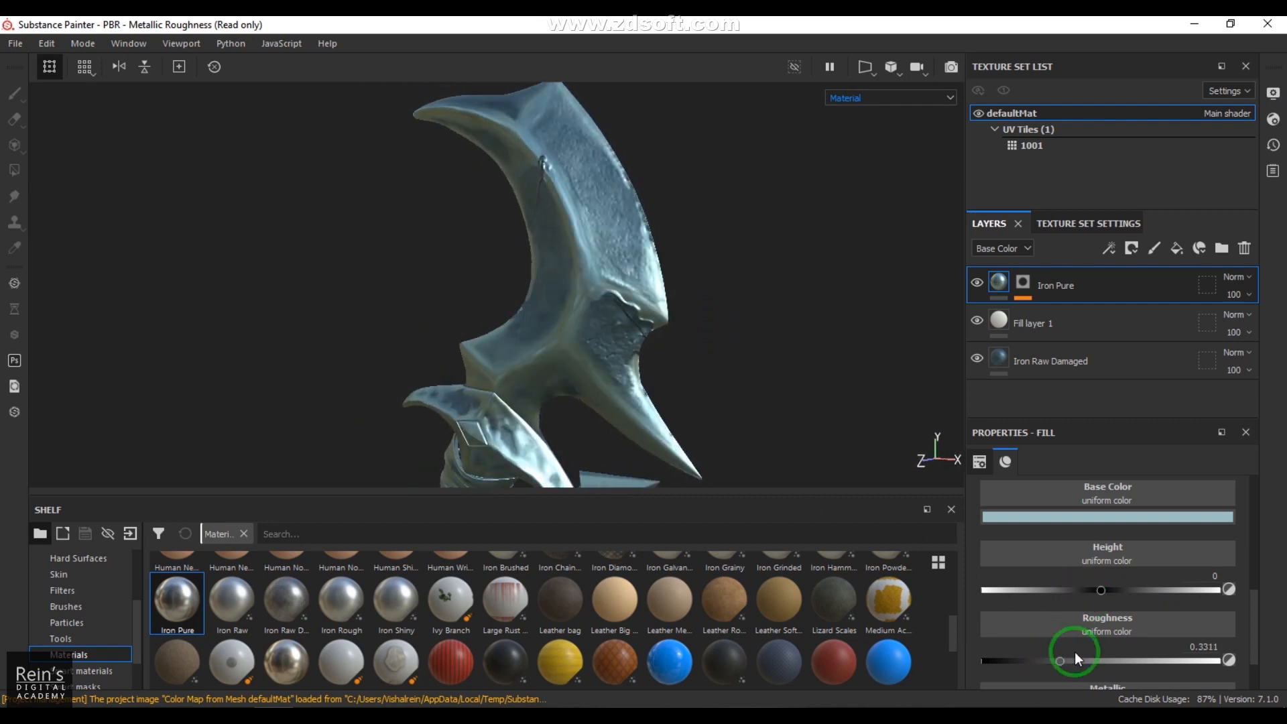
left_click_drag(1071, 664, 1075, 663)
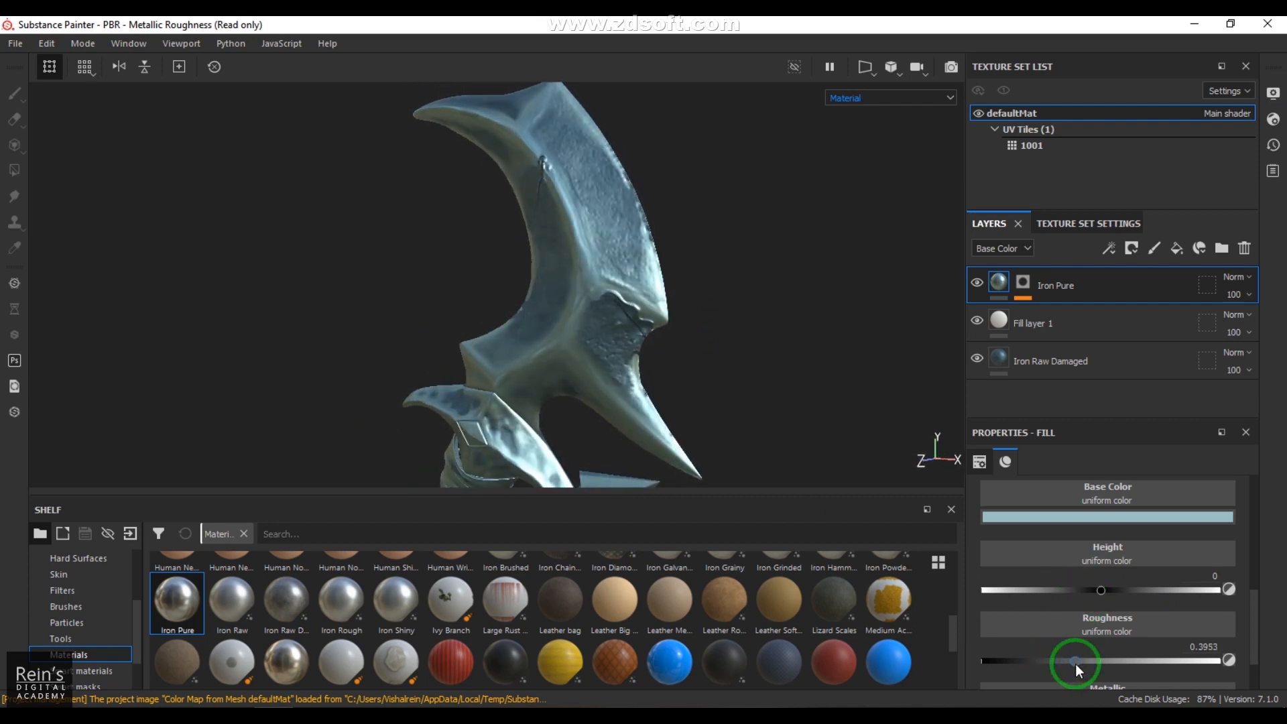
Step: Examine the global and curvature parameters of the Curvature generator on the Iron Pure layer's mask
left_click(1019, 287)
left_click(1023, 297)
left_click(1066, 318)
left_click(1109, 622)
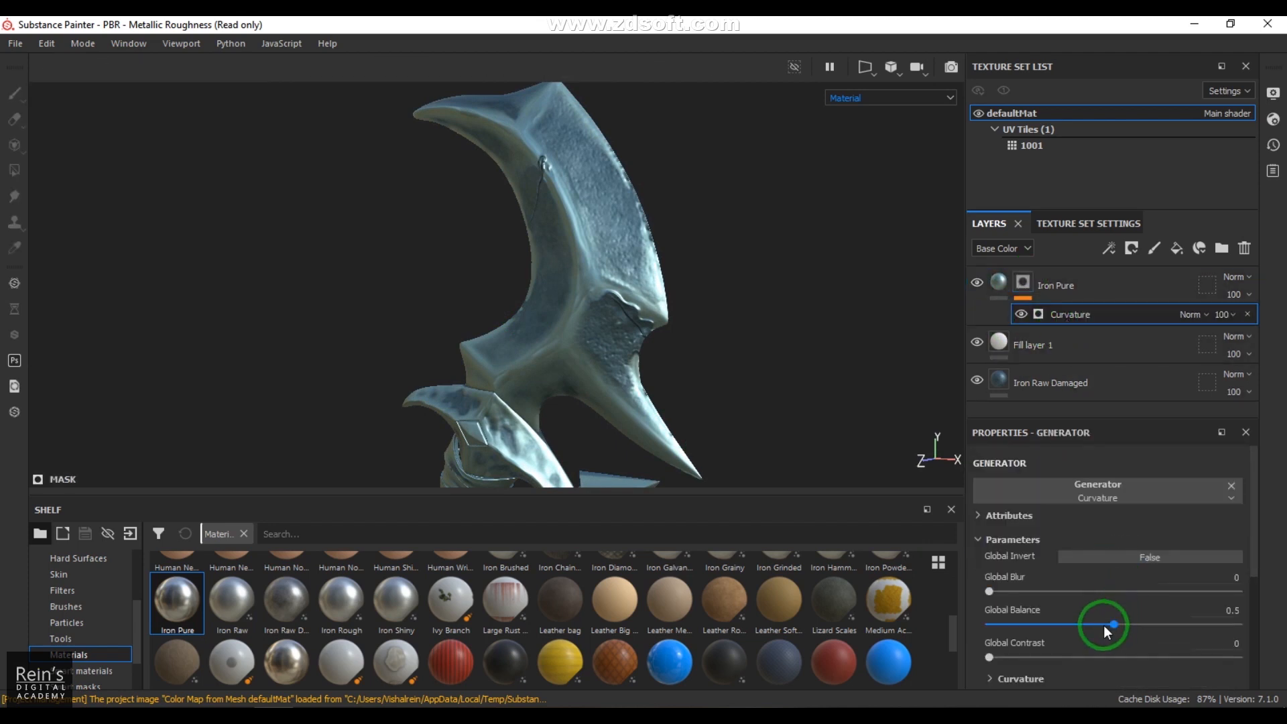
scroll(1085, 627, "down", 3)
left_click(988, 533)
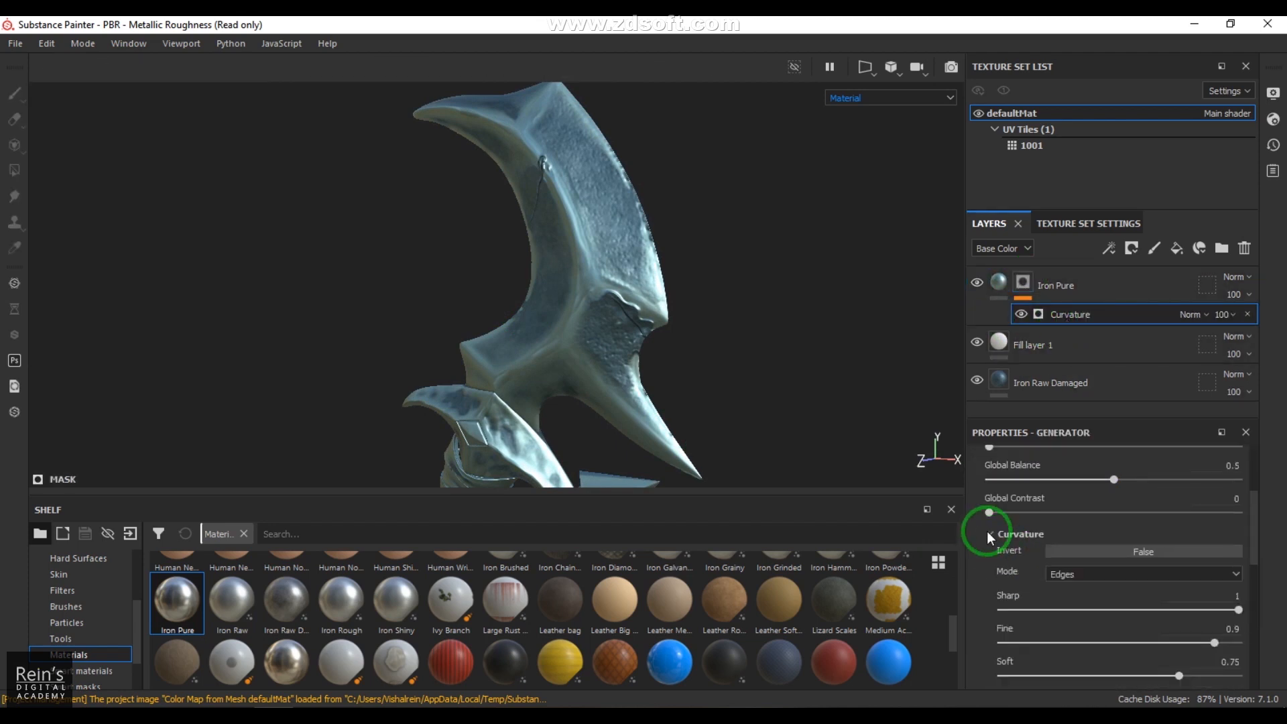
scroll(1131, 626, "down", 2)
scroll(1127, 625, "up", 3)
scroll(1127, 626, "up", 2)
scroll(1127, 626, "down", 6)
scroll(1127, 626, "up", 2)
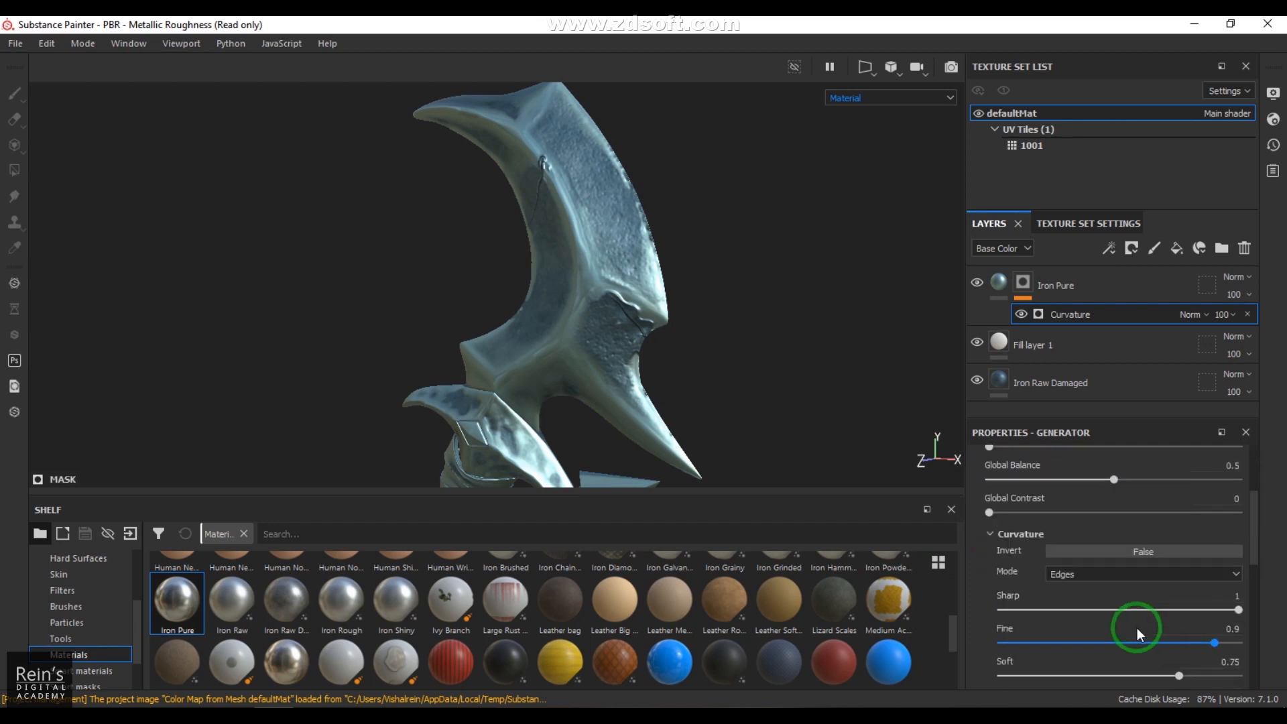
scroll(1135, 628, "down", 1)
Step: Set the Curvature generator's Medium to 0.35, Global Balance to 0.53 and Global Contrast to 0
left_click_drag(1095, 661, 1083, 660)
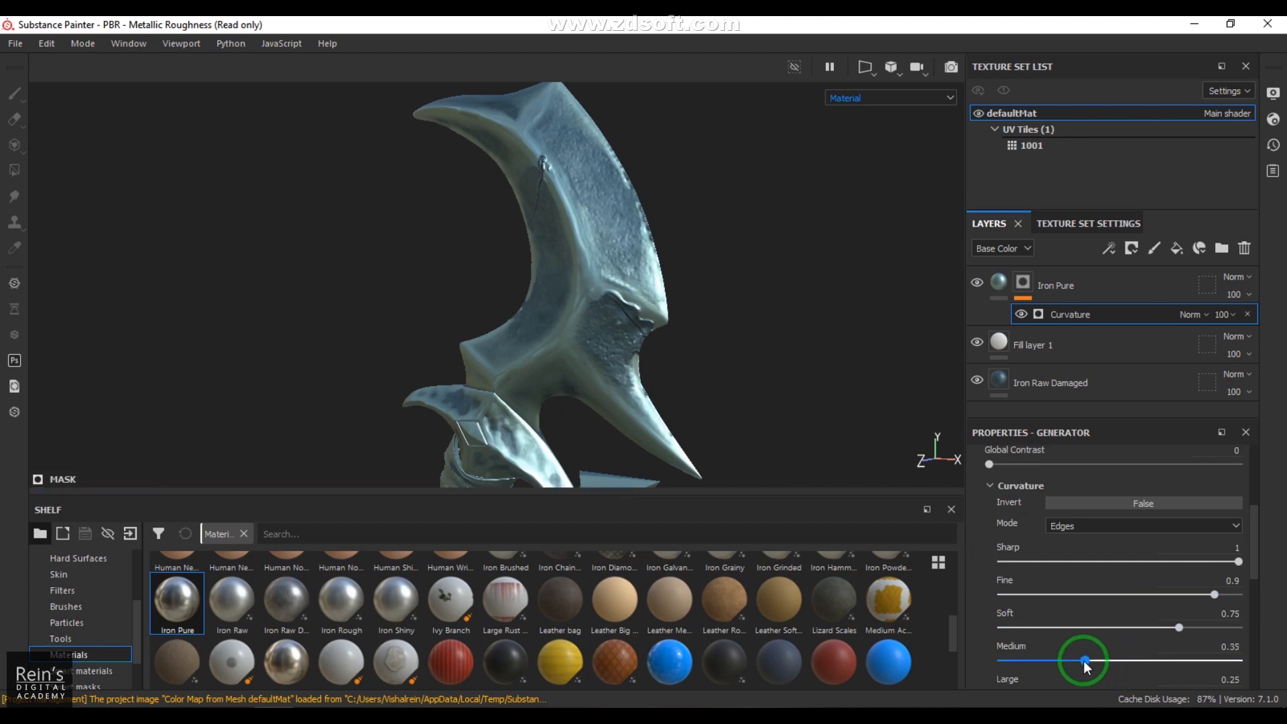
scroll(1095, 592, "up", 2)
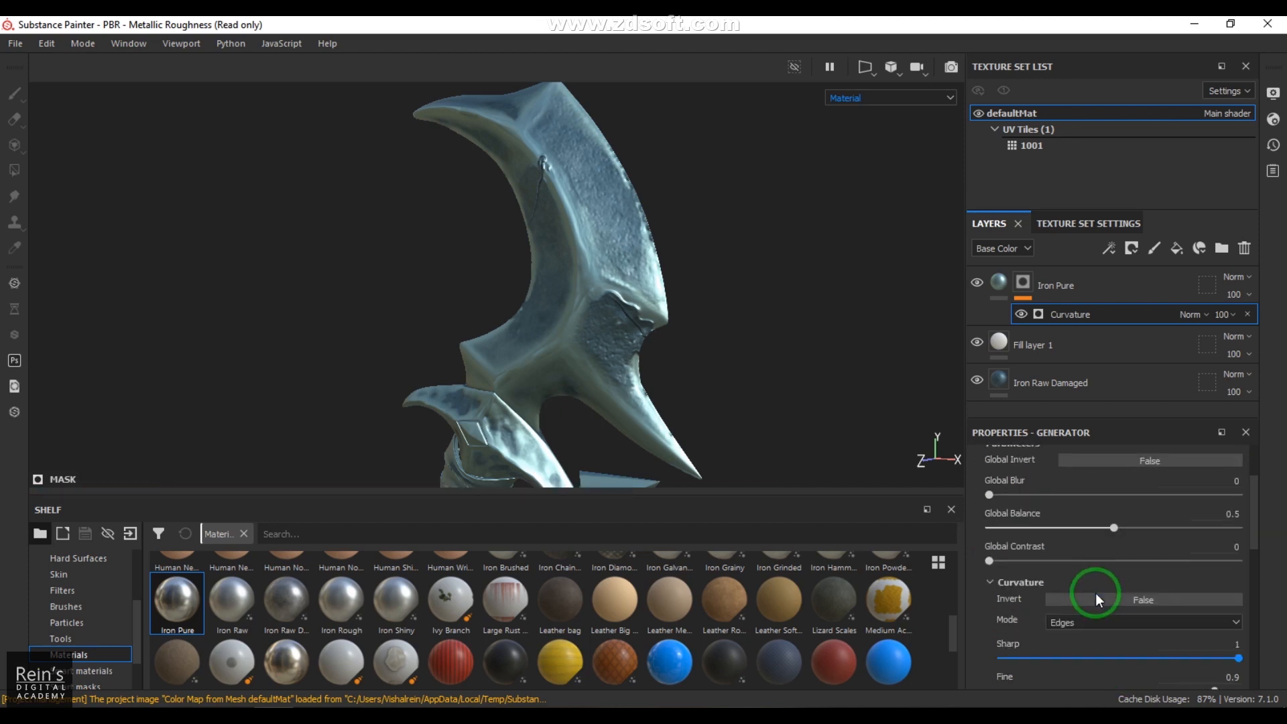
mouse_move(1100, 527)
left_mouse_down()
mouse_move(1063, 533)
mouse_move(1119, 534)
left_mouse_up()
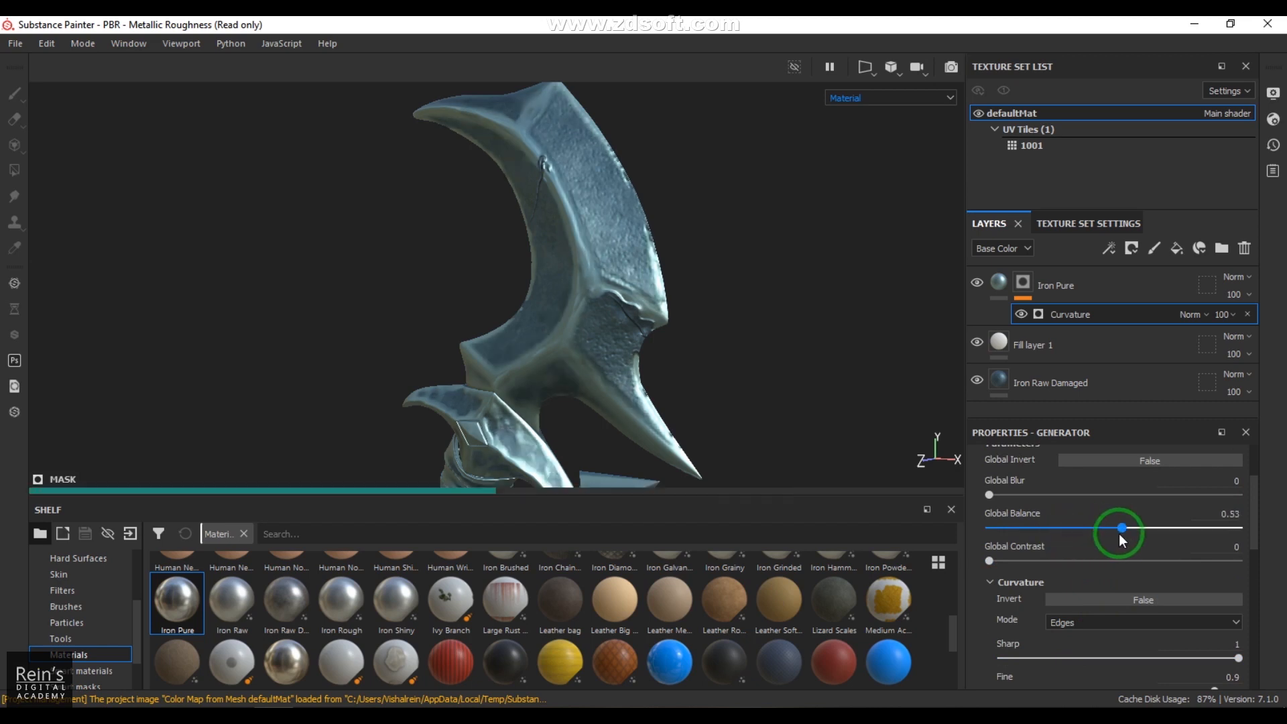
left_click(998, 560)
left_click_drag(1003, 562, 985, 564)
Step: Reduce the Iron Pure layer's opacity to 38 and inspect the dagger from handle to blade
left_click(1238, 294)
mouse_move(1249, 324)
left_mouse_down()
mouse_move(1218, 328)
mouse_move(1236, 328)
left_mouse_up()
right_click_drag(776, 340, 294, 269, "alt")
left_click_drag(294, 269, 408, 284, "alt")
middle_click_drag(653, 462, 646, 271, "alt")
left_click_drag(631, 289, 640, 267, "alt")
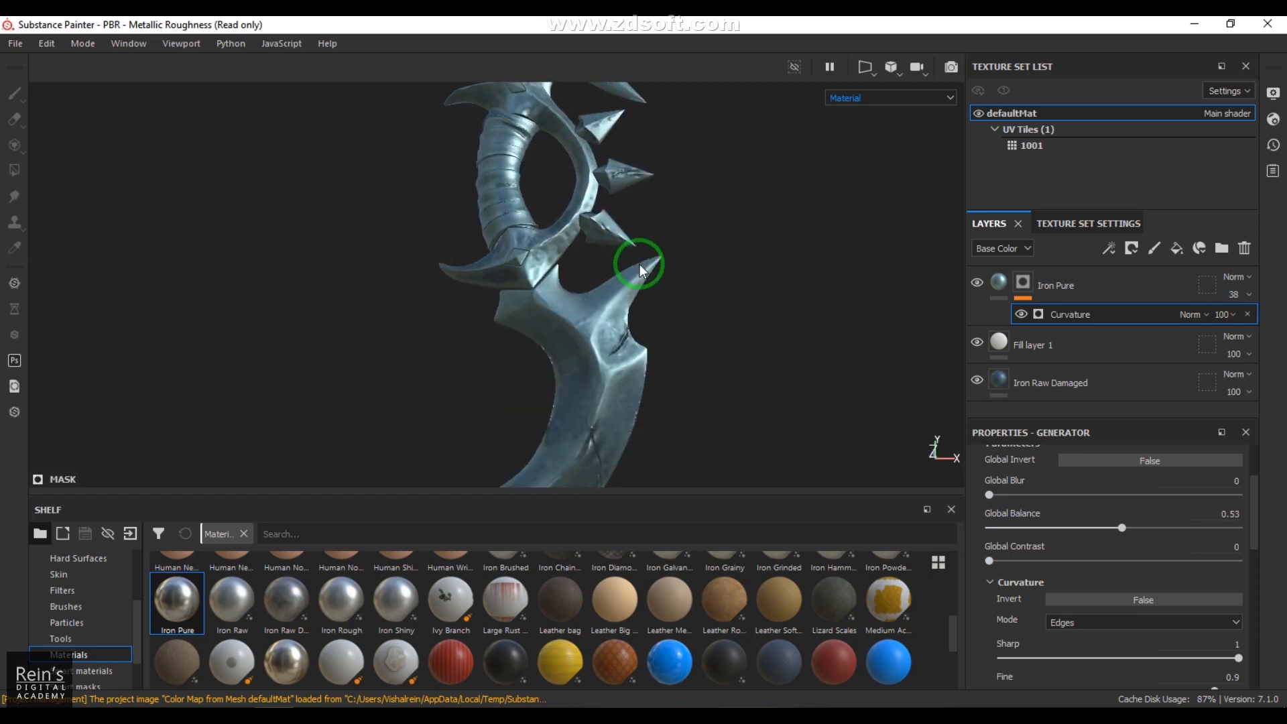
middle_click_drag(641, 268, 632, 405, "alt")
right_click_drag(632, 404, 804, 362, "alt")
left_click_drag(803, 362, 731, 335, "alt")
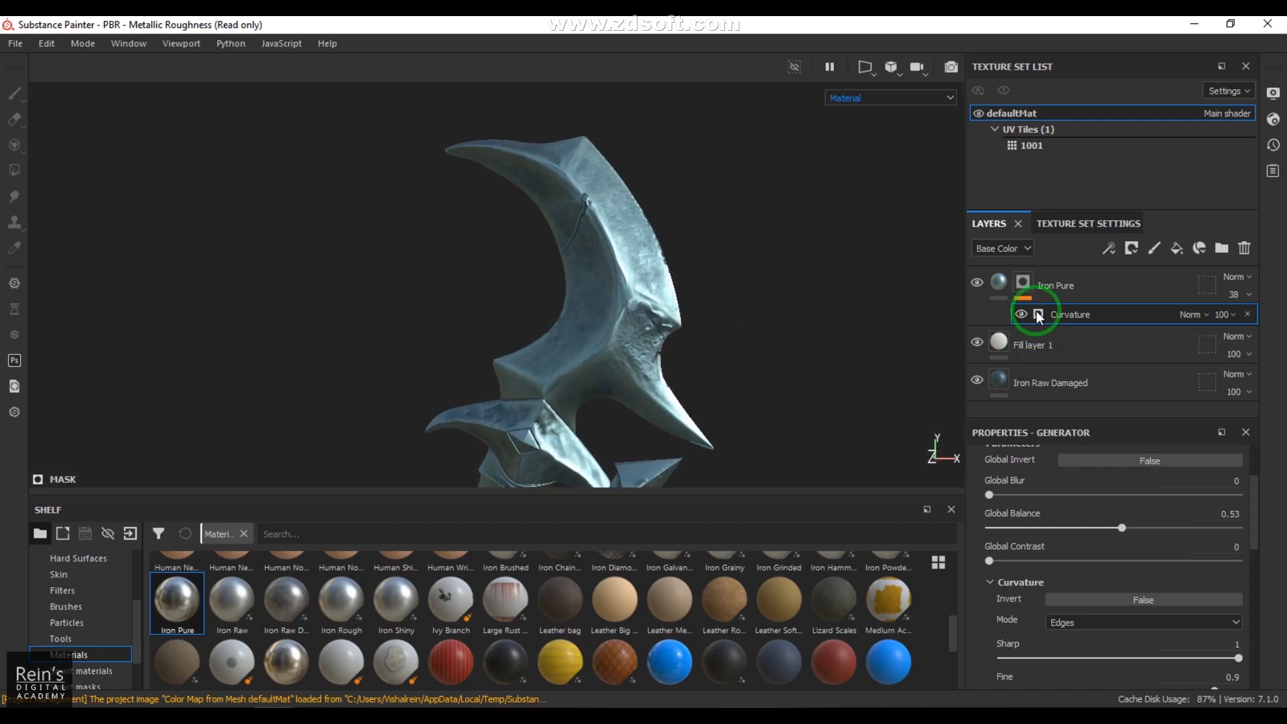
left_click(1095, 291)
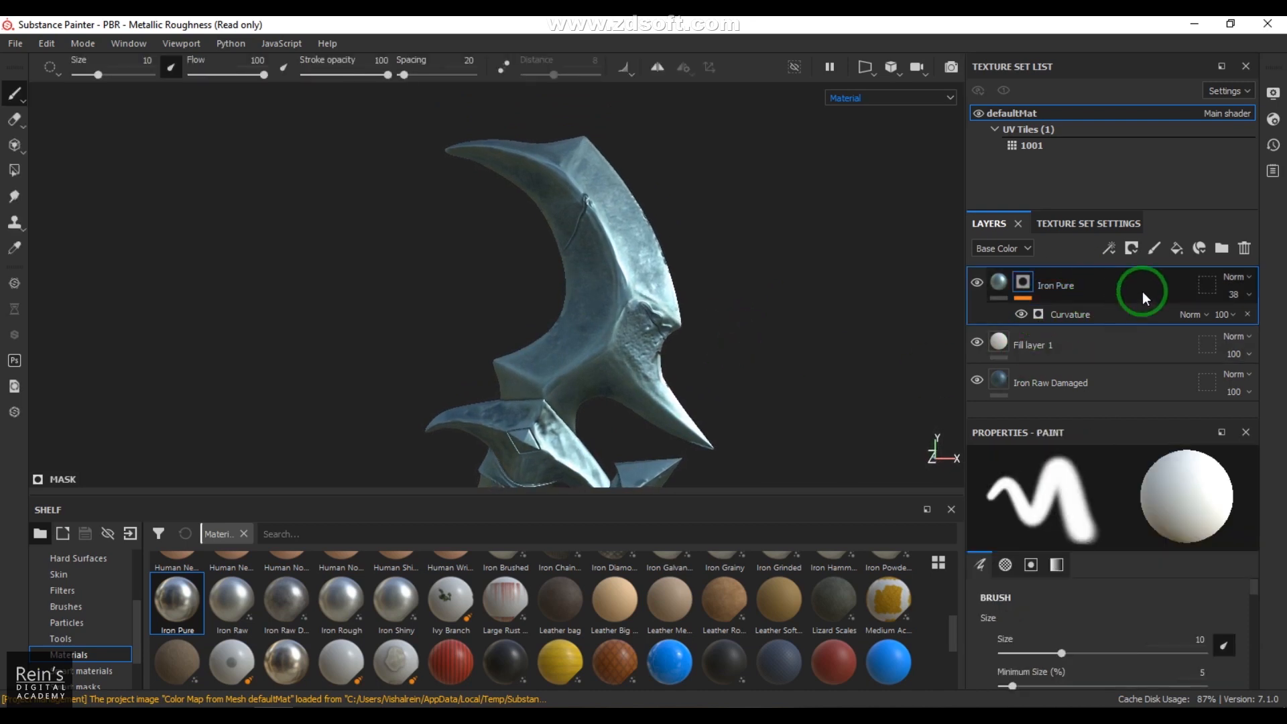
scroll(601, 664, "down", 2)
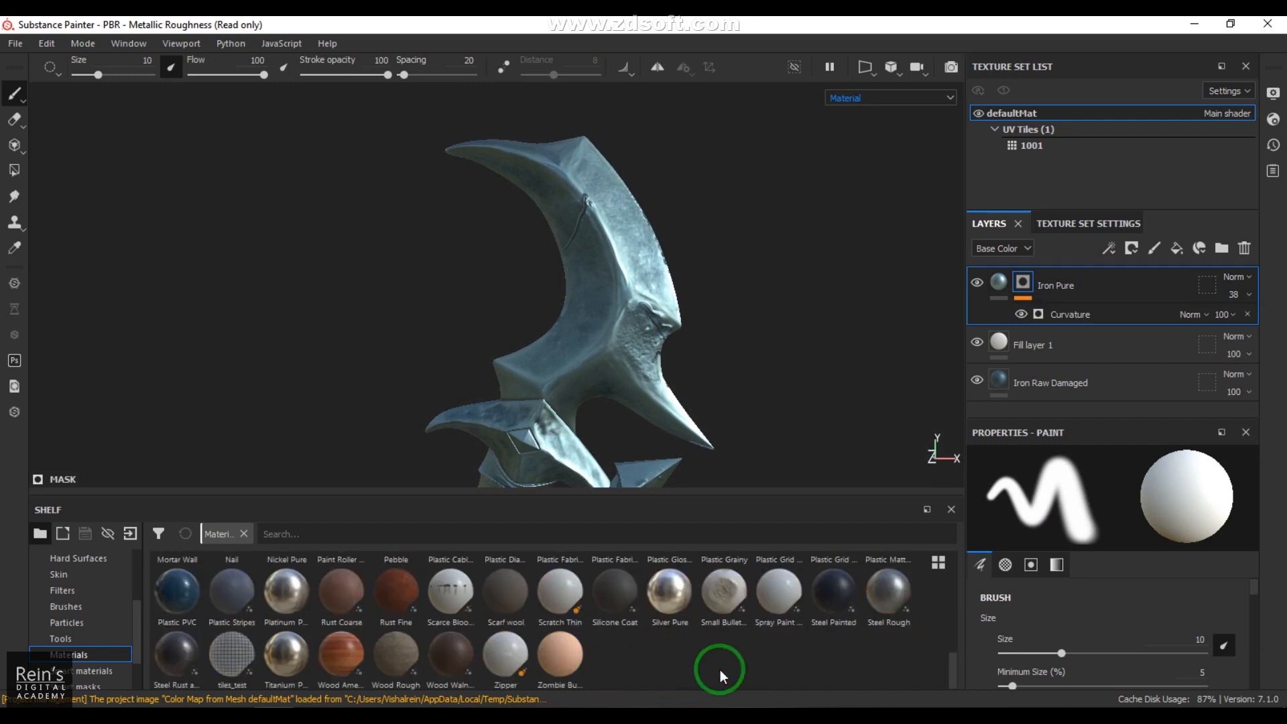
mouse_move(510, 603)
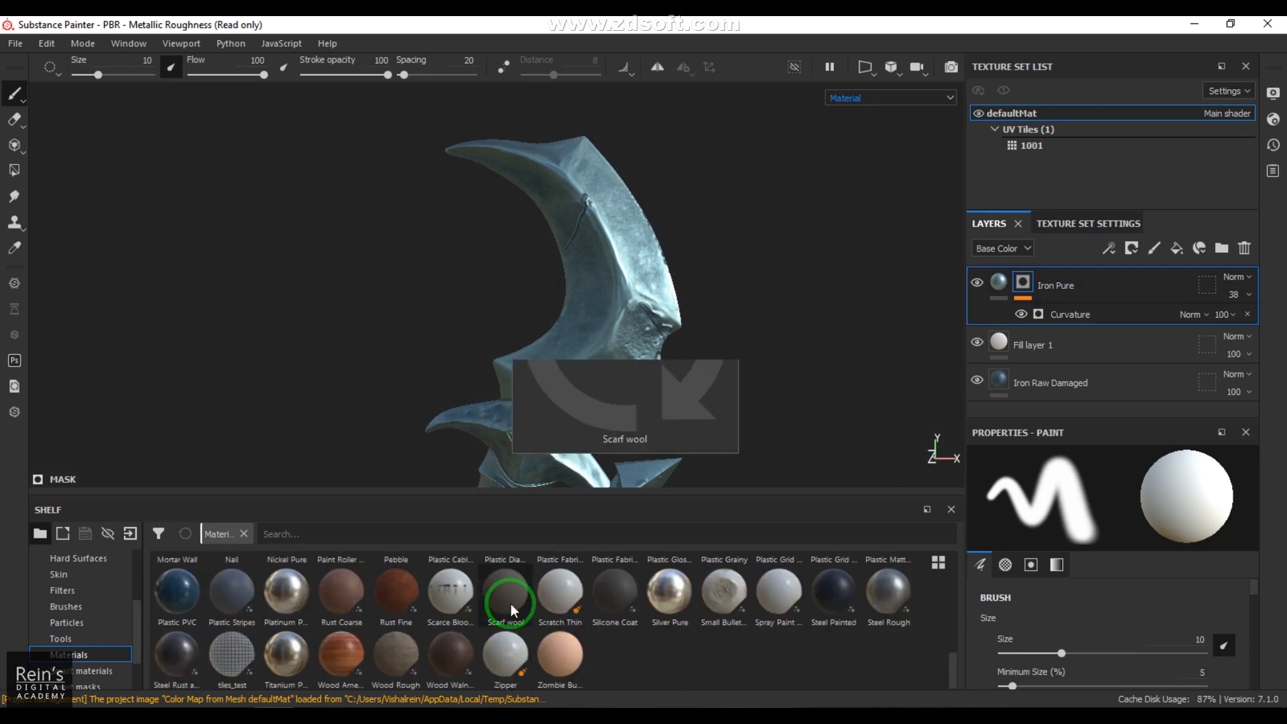
scroll(805, 642, "up", 3)
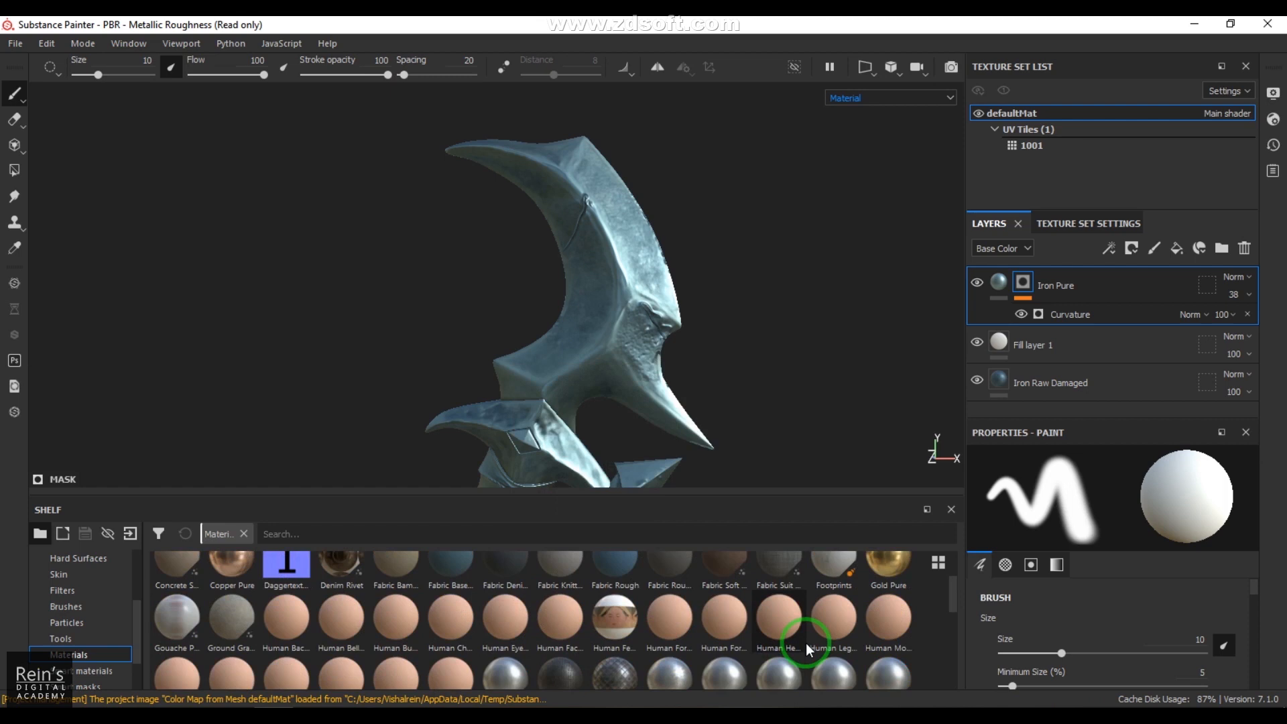
scroll(805, 642, "up", 1)
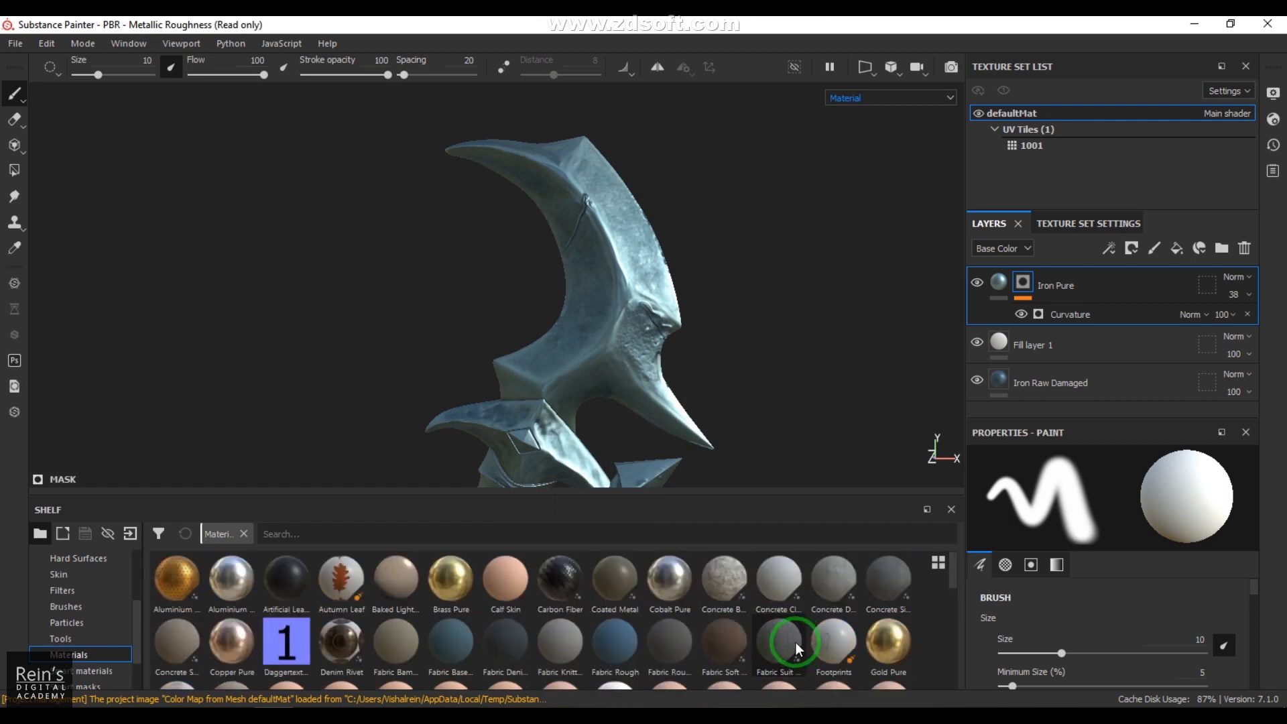
mouse_move(795, 642)
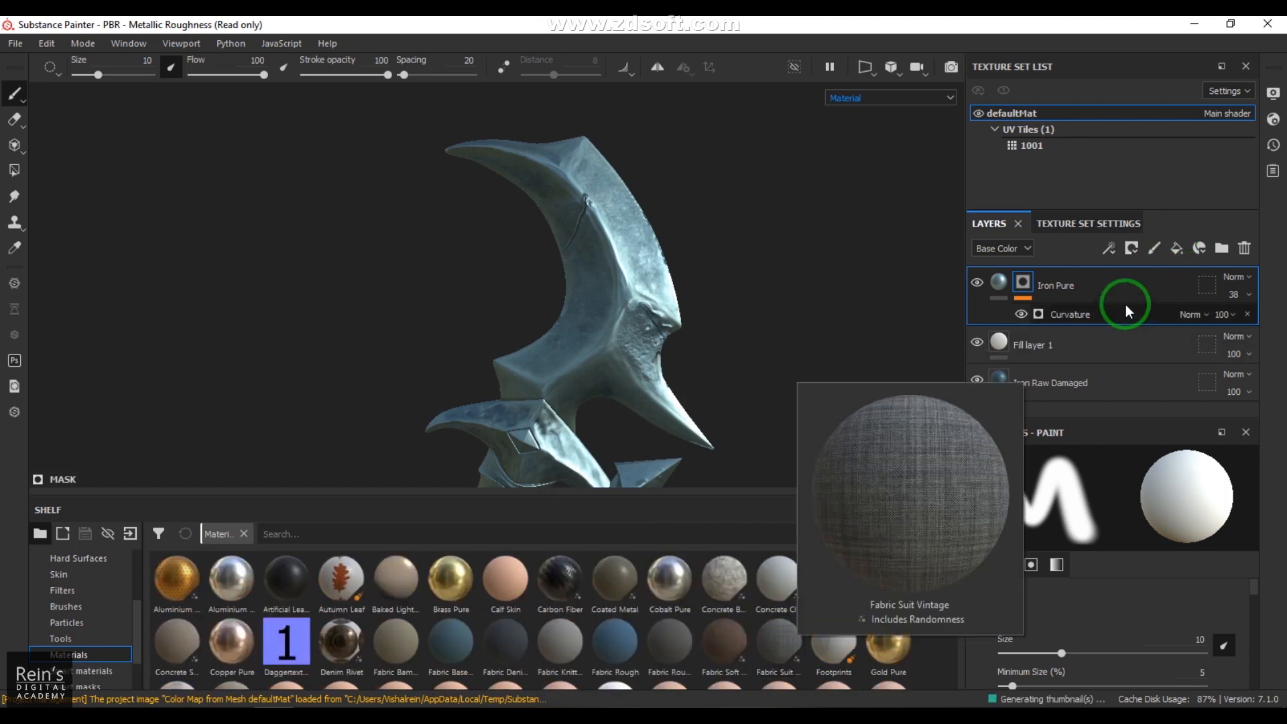
Step: Add a fill layer on top with roughness 0.6554 and a dark brown base color of about 0.027, 0.019, 0.019
left_click(1177, 249)
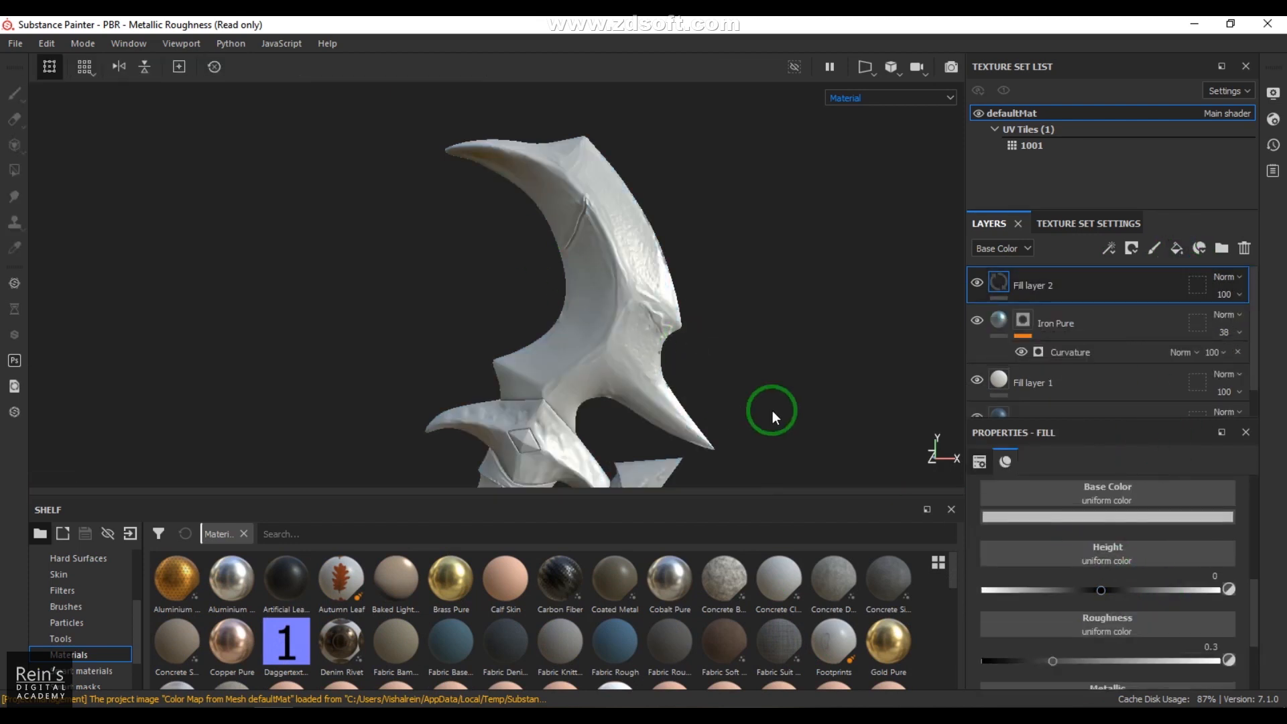
left_click_drag(1102, 661, 1137, 663)
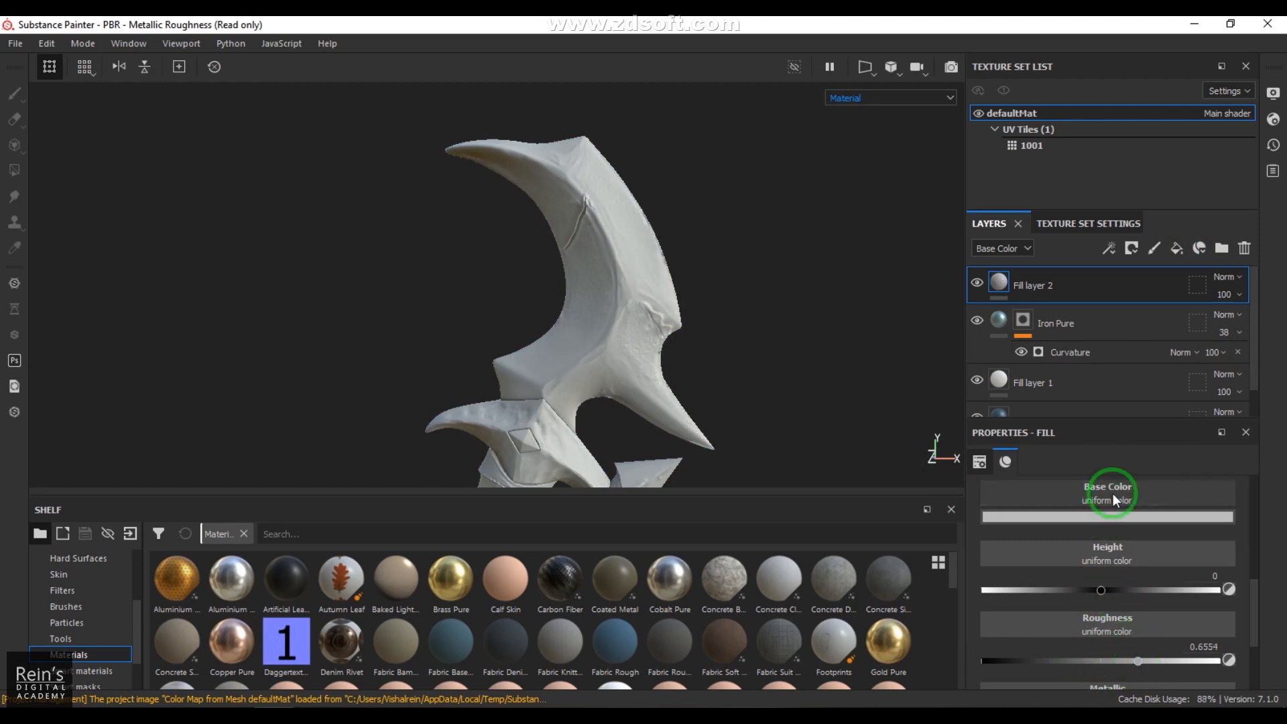
left_click(1096, 517)
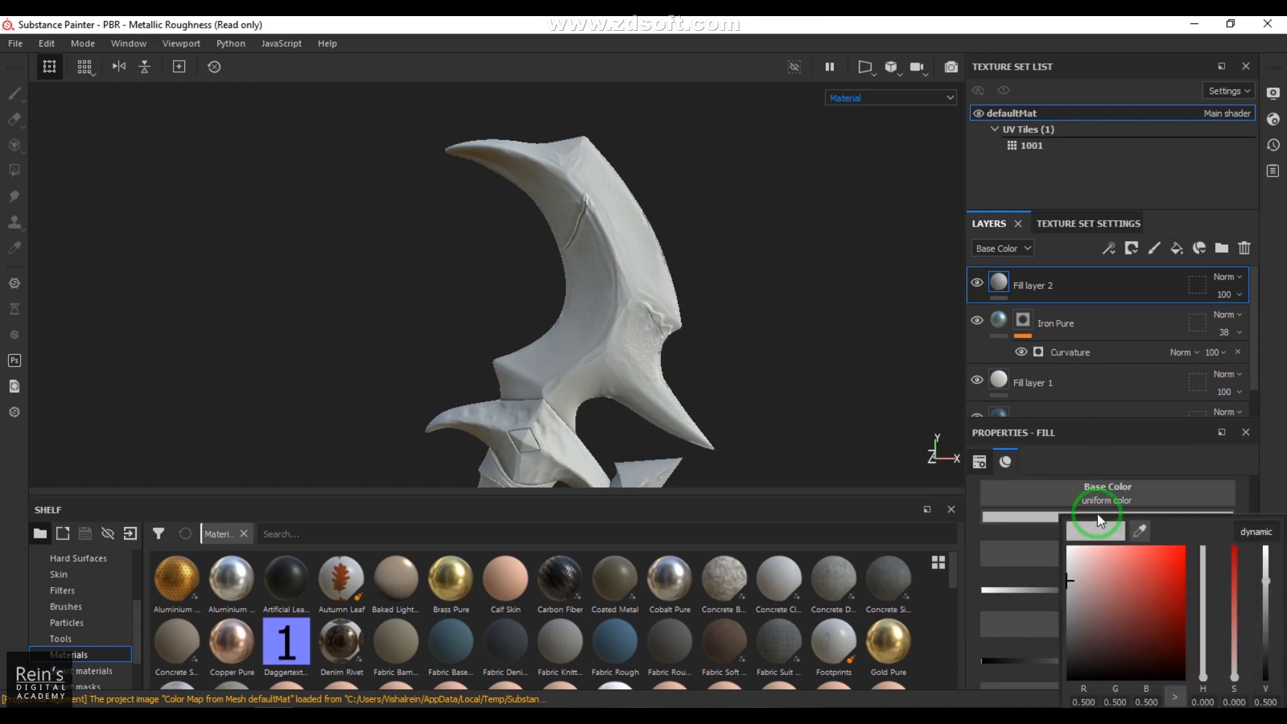
left_click_drag(1085, 625, 1083, 656)
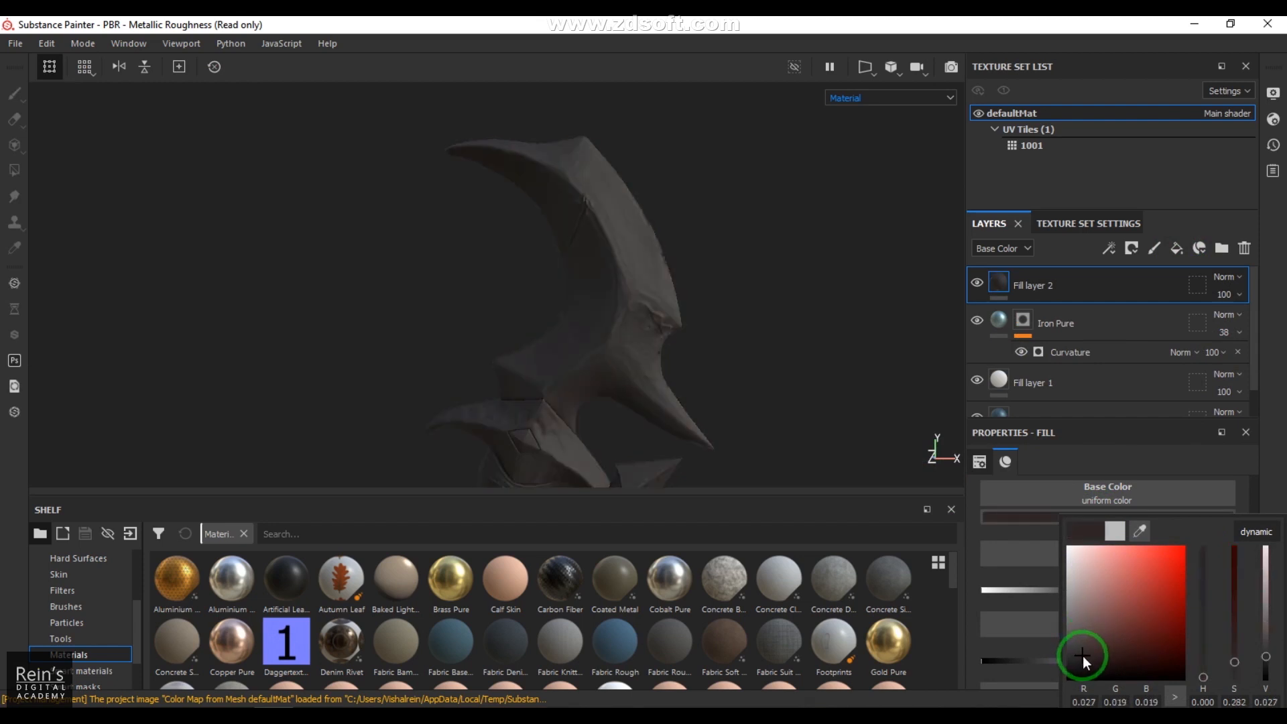
left_click(1278, 330)
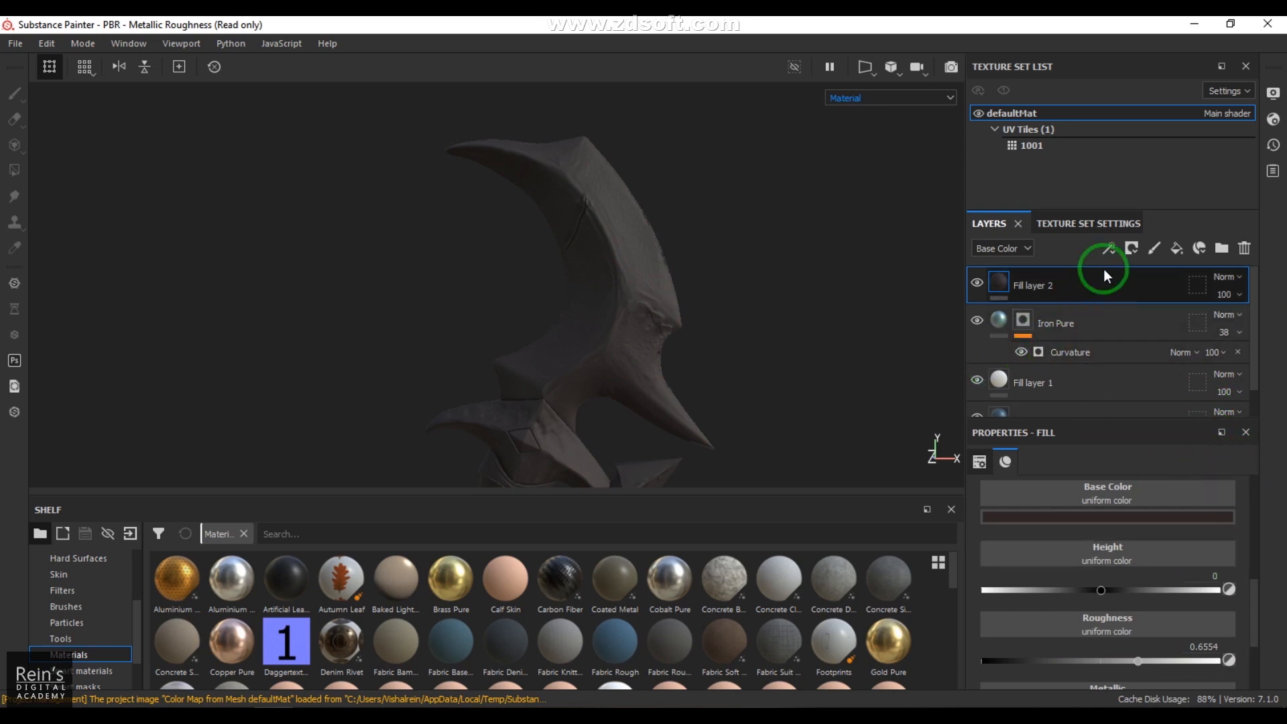
Step: Give Fill layer 2 a white mask and add a fill effect to that mask
left_click(1130, 249)
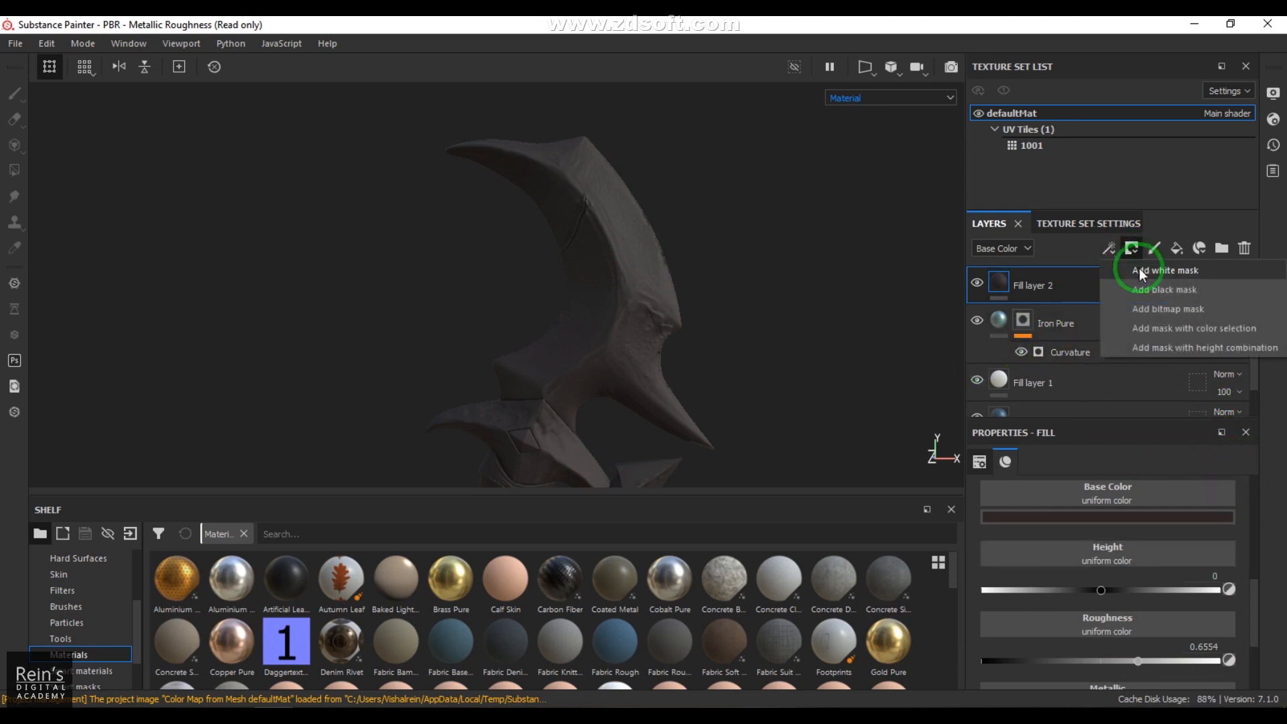
left_click(1141, 270)
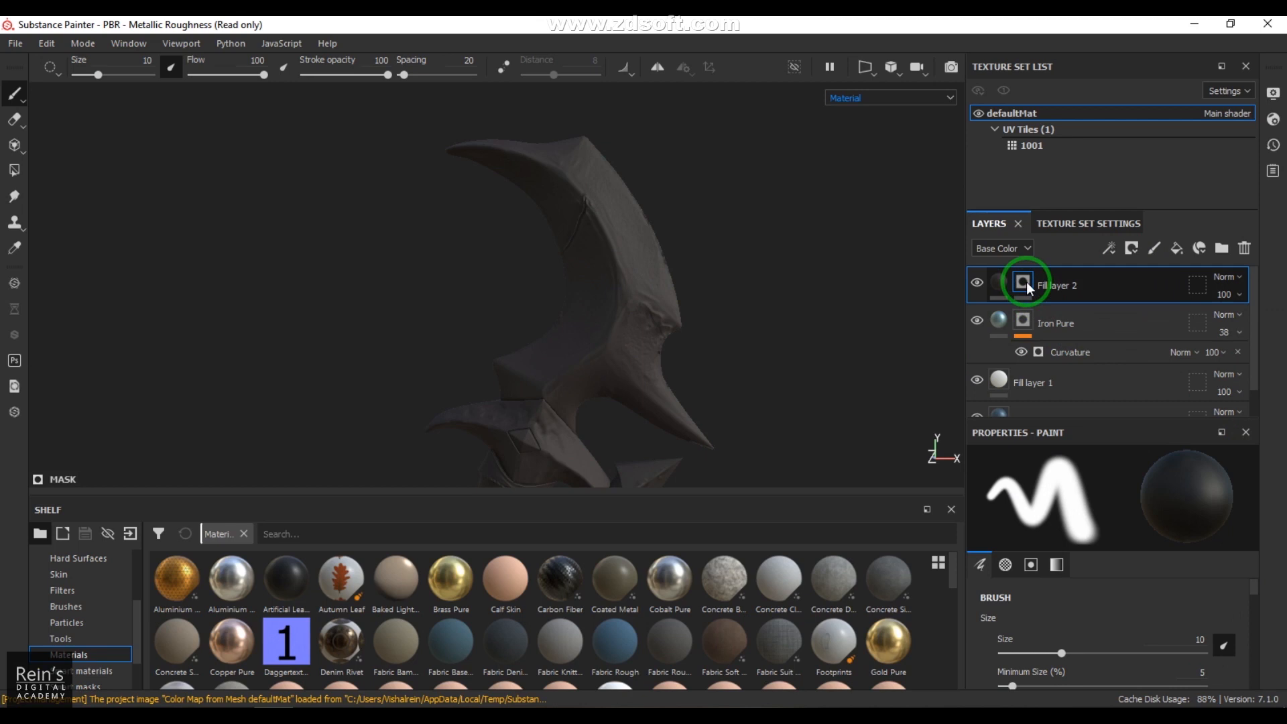
left_click(1107, 249)
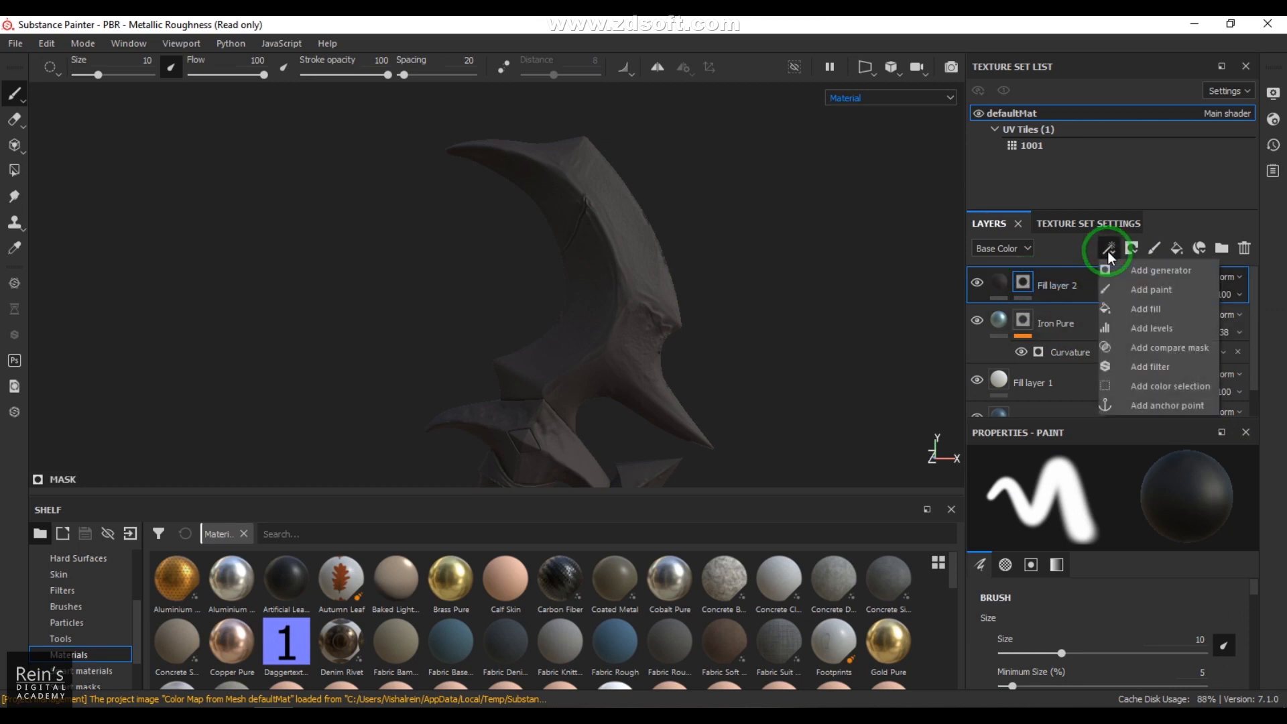
left_click(1153, 310)
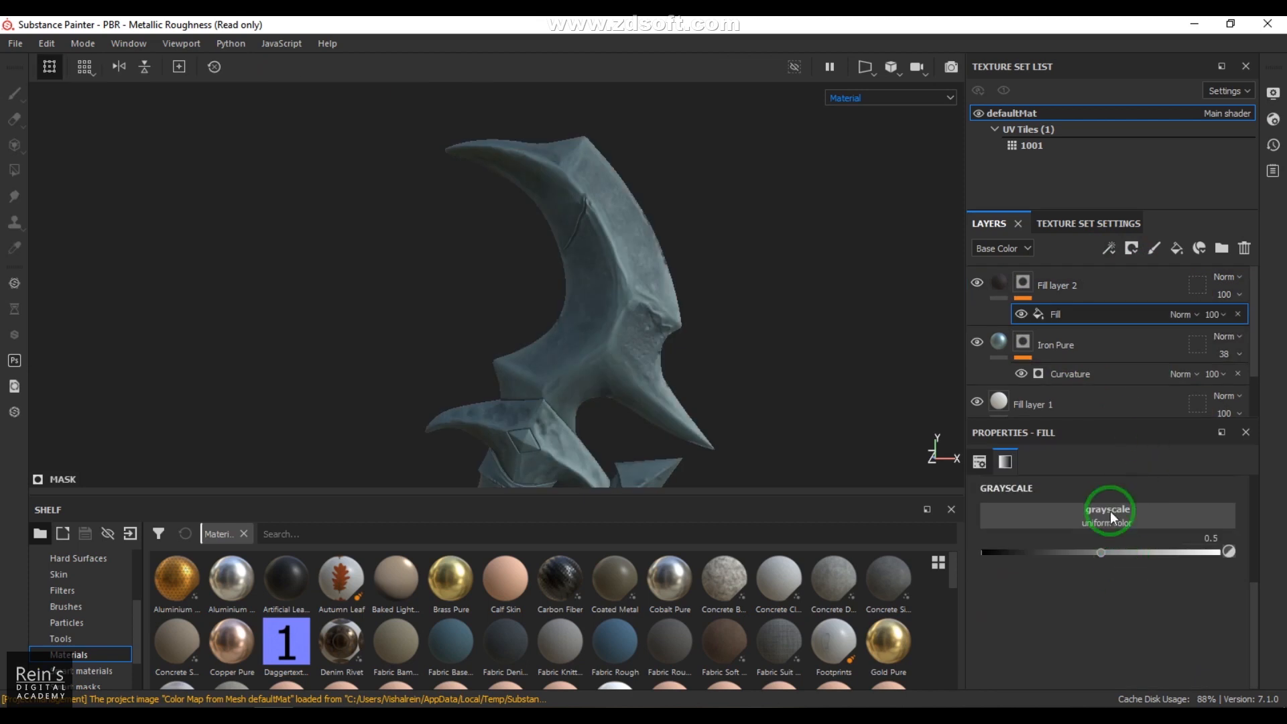
Step: Search the grayscale resources for grunge textures and assign Grunge Dirt Scratched to the mask's fill
left_click(1108, 505)
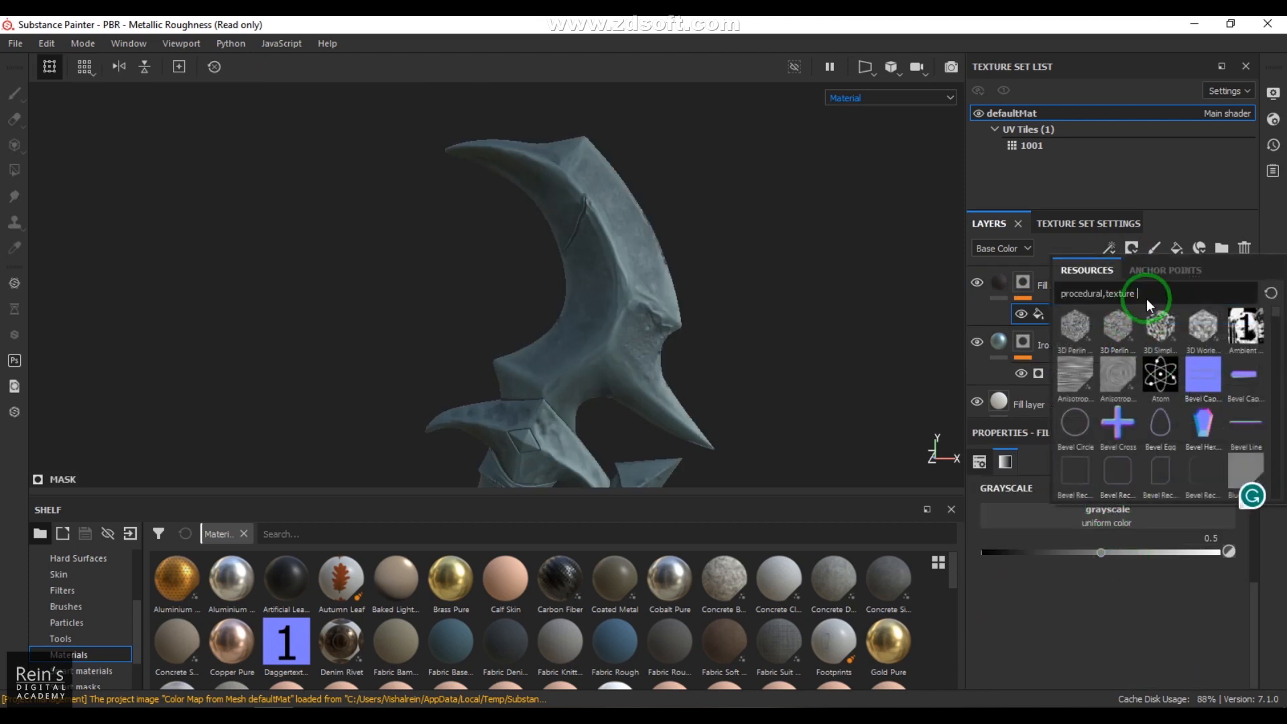
type("gr")
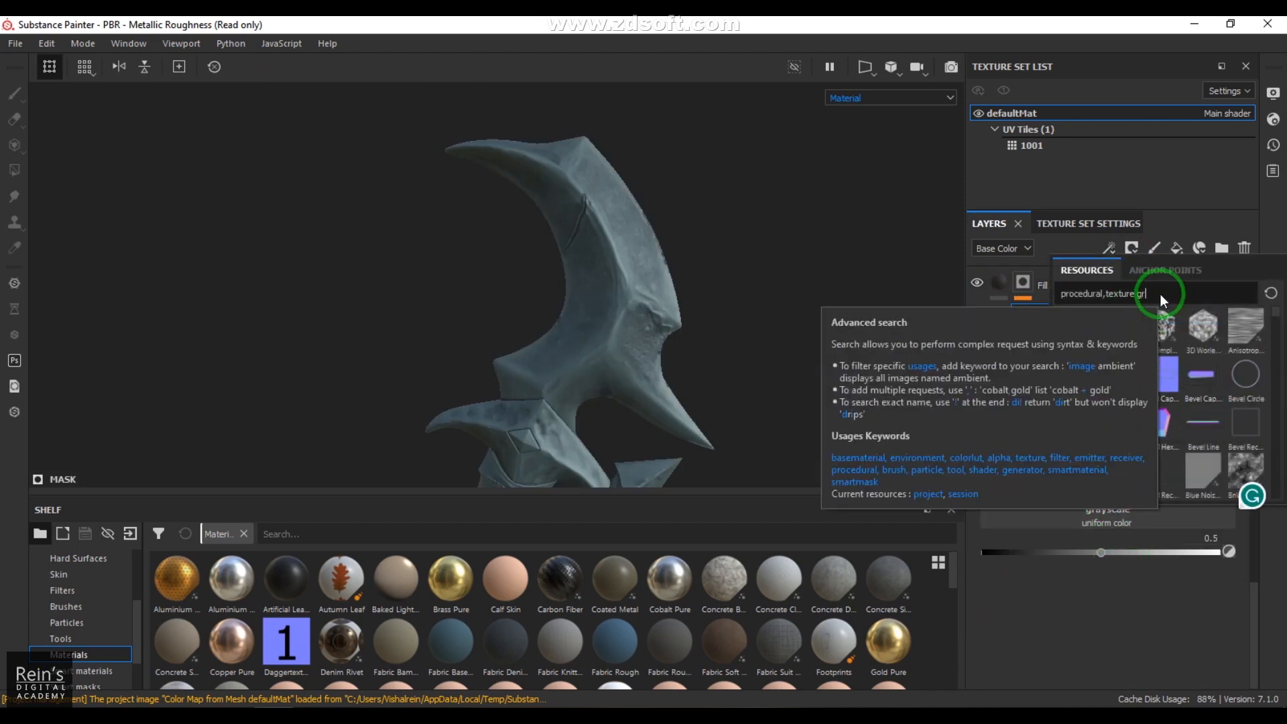
type("un")
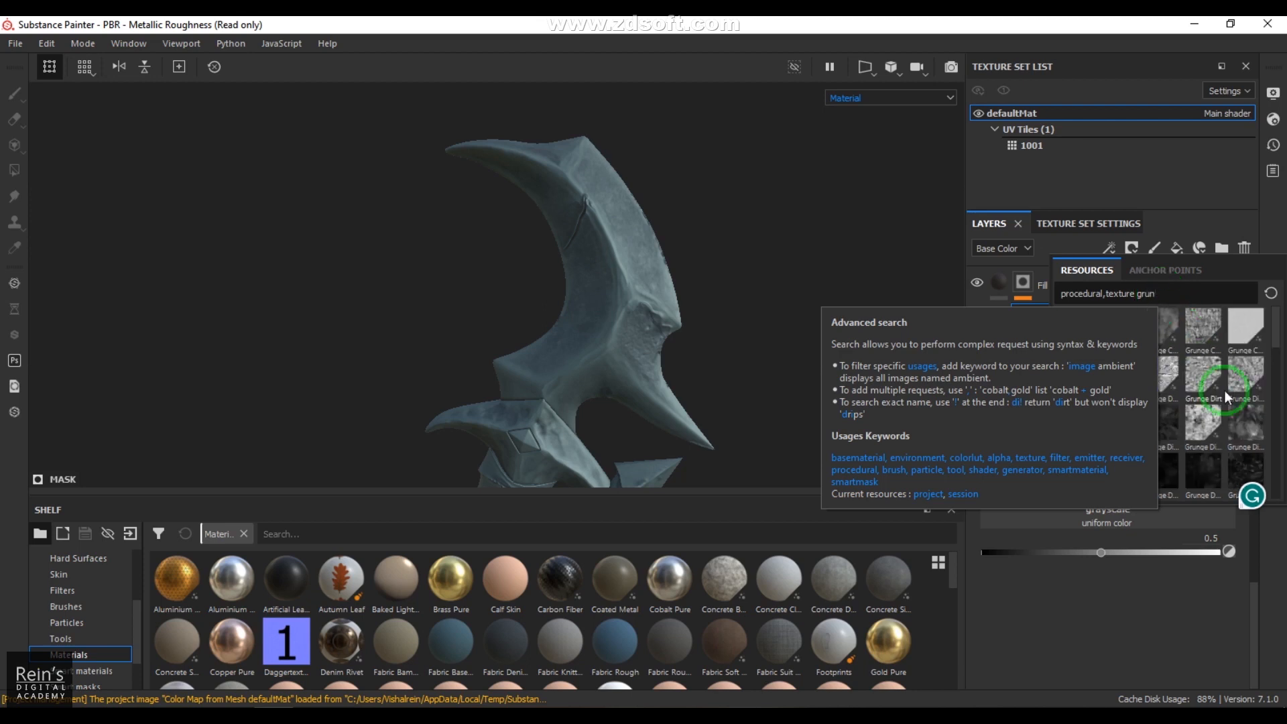
mouse_move(1239, 425)
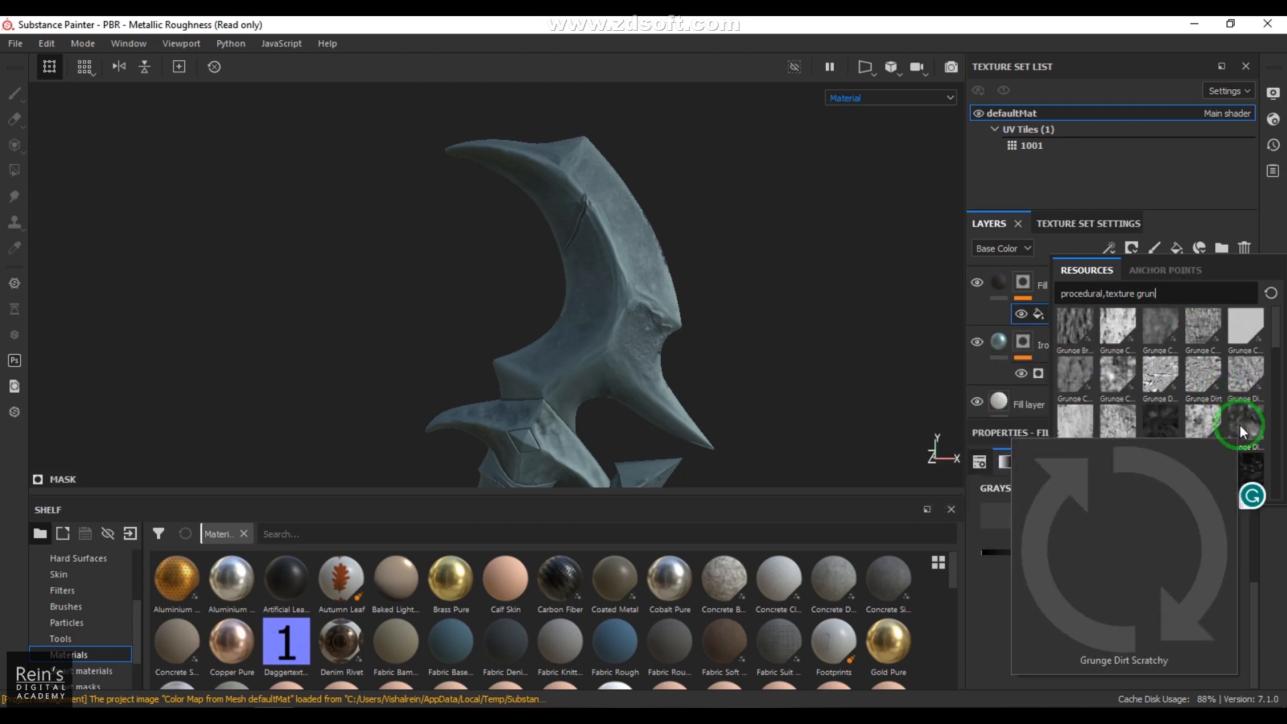
left_click(1199, 415)
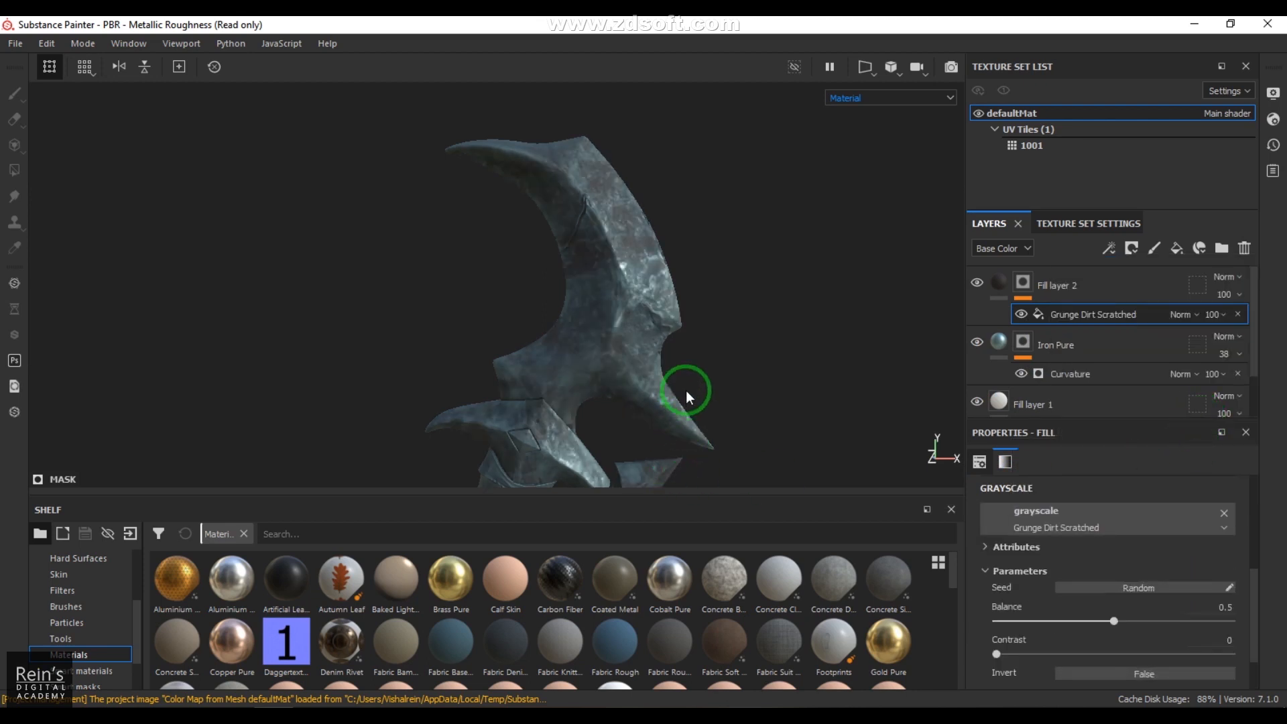
Step: Invert the Grunge Dirt Scratched fill and set its Balance to 0.43 and Contrast to 0.04
left_click_drag(661, 338, 741, 411, "alt")
left_click(1154, 670)
left_click_drag(724, 376, 677, 335, "alt")
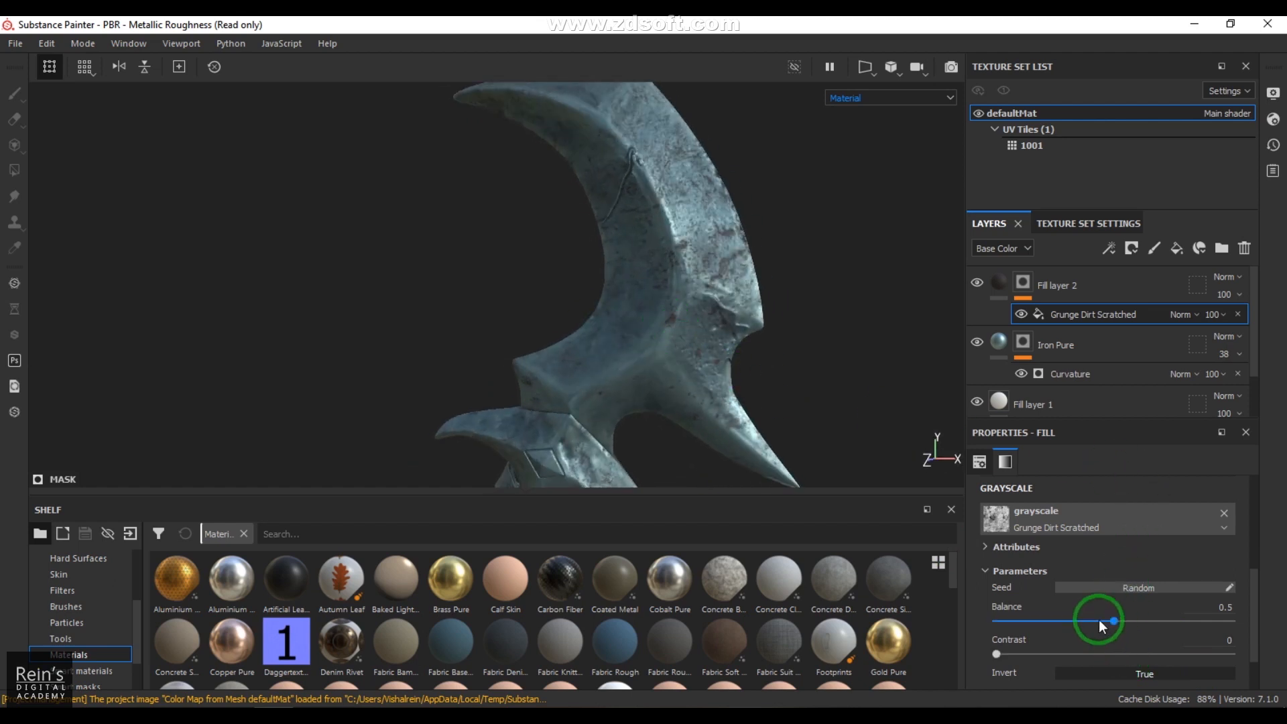
mouse_move(1014, 655)
left_mouse_down()
mouse_move(1068, 662)
mouse_move(1086, 625)
mouse_move(1062, 628)
mouse_move(1177, 624)
mouse_move(1020, 629)
mouse_move(1071, 626)
mouse_move(1008, 653)
left_mouse_up()
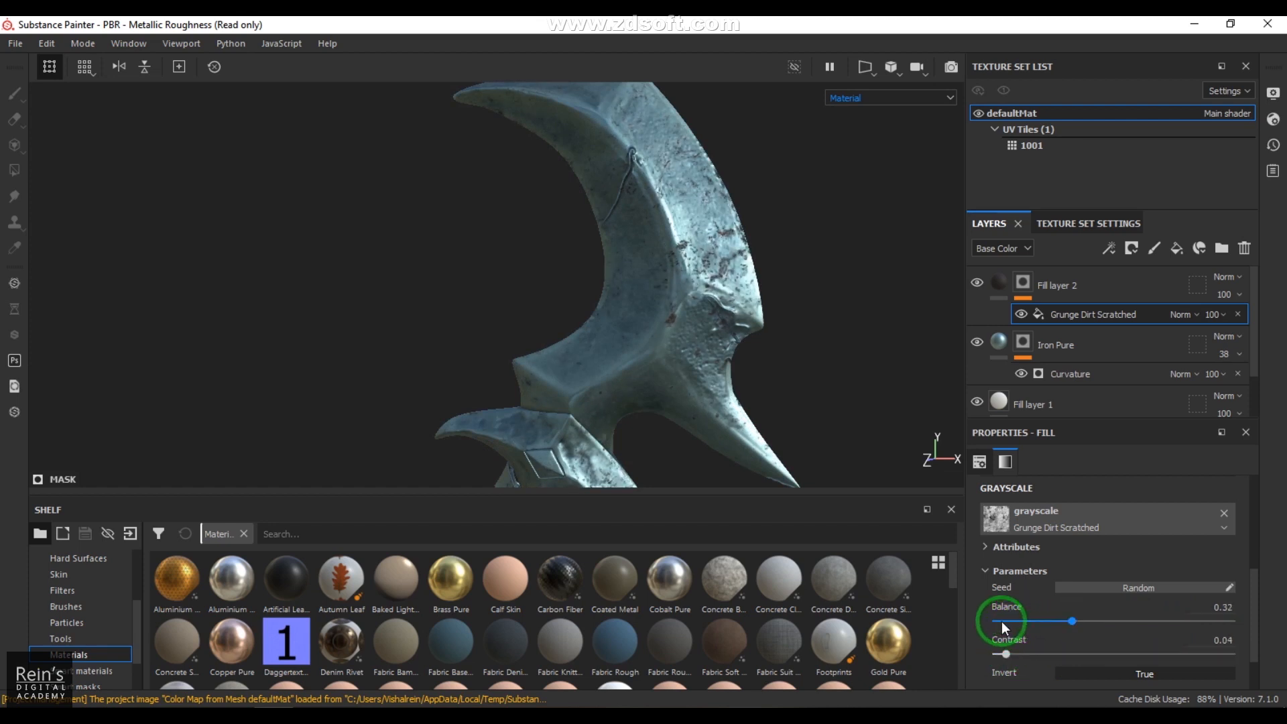
left_click(1014, 620)
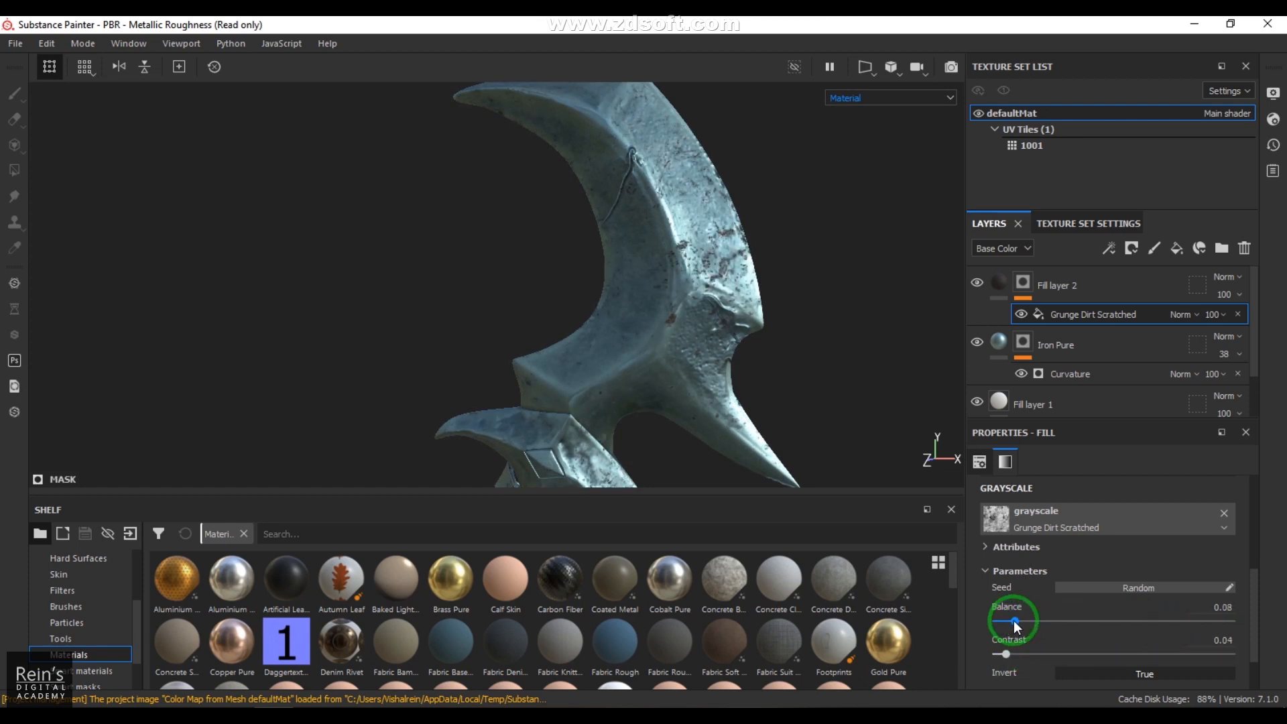
left_click(1071, 620)
Step: Inspect how the dark grunge spreads over the dagger's blade, spikes and handle from several angles
left_click_drag(775, 445, 662, 327, "alt")
mouse_move(690, 325)
right_mouse_down("shift")
mouse_move(668, 325)
mouse_move(695, 326)
right_mouse_up("shift")
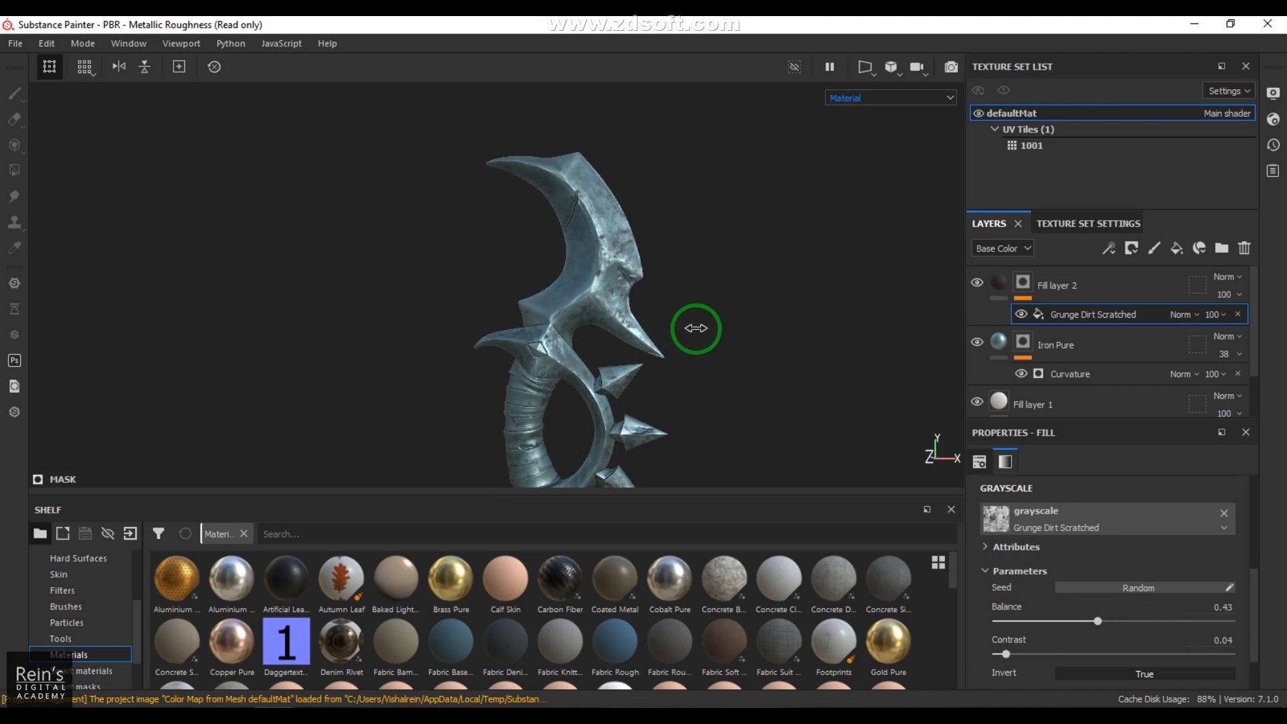
right_click_drag(534, 280, 887, 364, "alt")
left_click_drag(683, 320, 637, 325, "alt")
middle_click_drag(637, 326, 652, 368, "alt")
left_click_drag(646, 319, 529, 299, "alt")
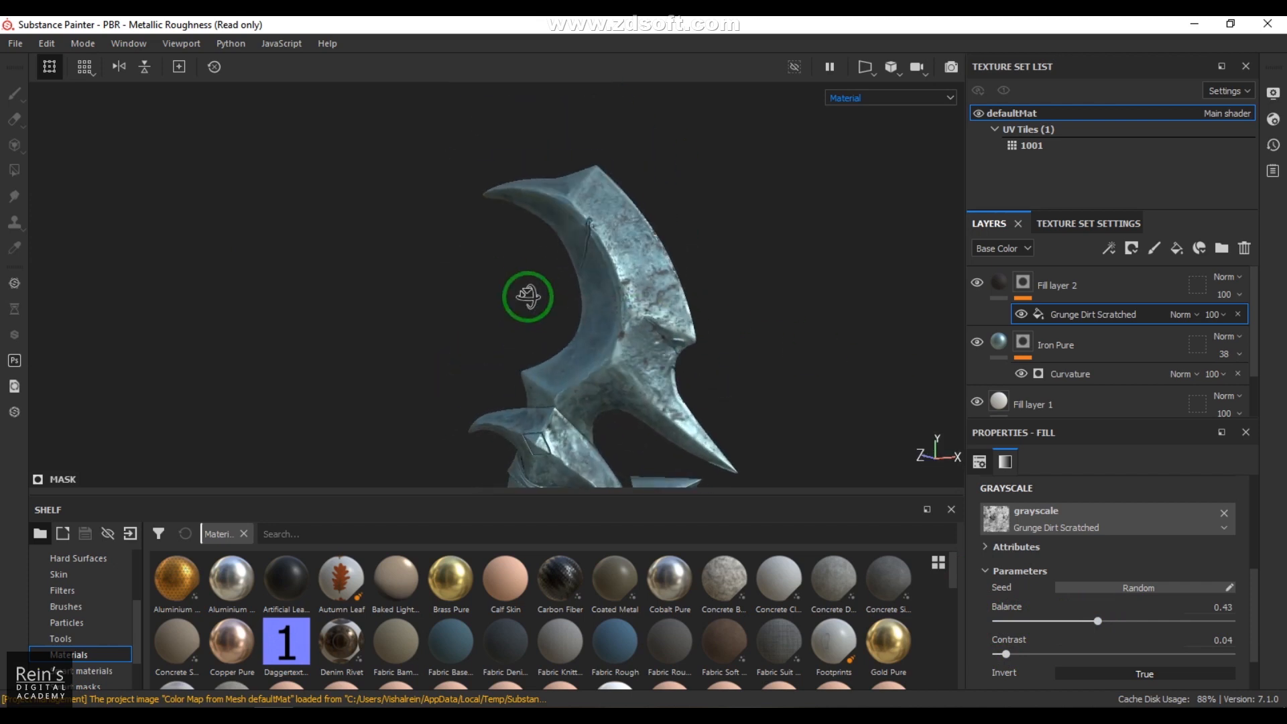
middle_click_drag(623, 348, 601, 308, "alt")
right_click_drag(602, 308, 629, 349, "alt")
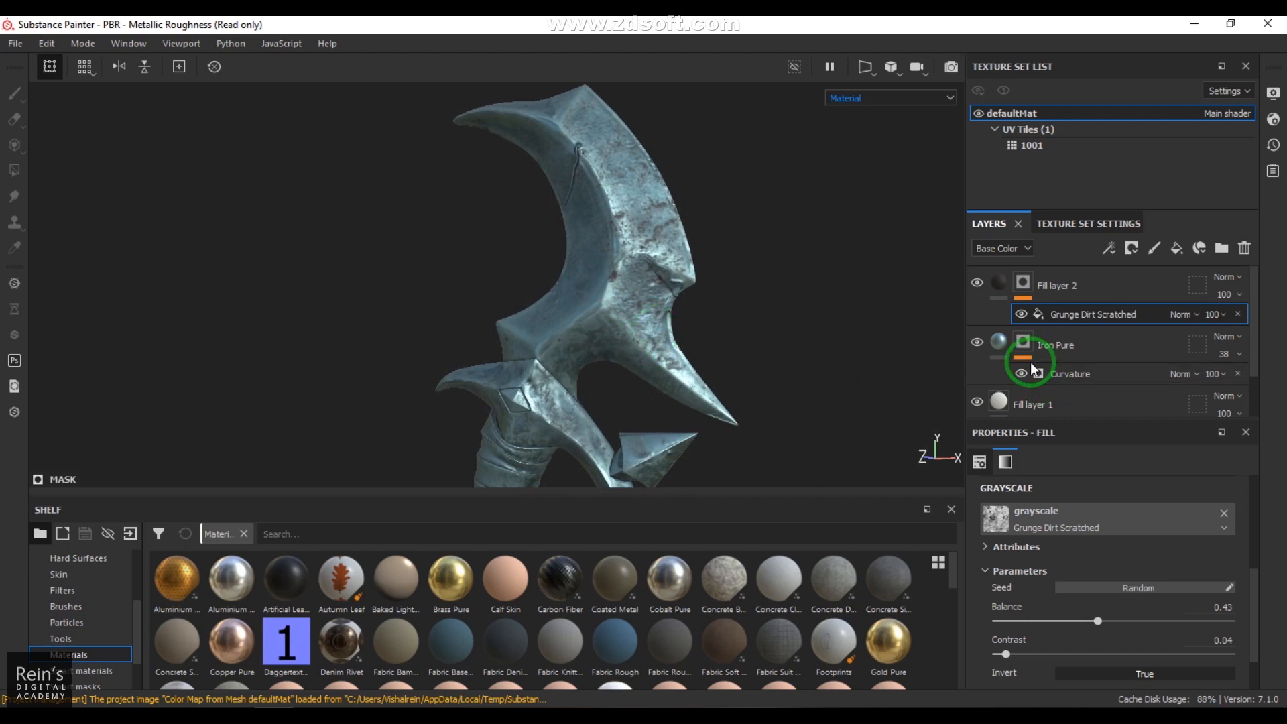
Step: Add a Dirt generator above the Grunge Dirt Scratched fill in Fill layer 2's mask
left_click(1109, 252)
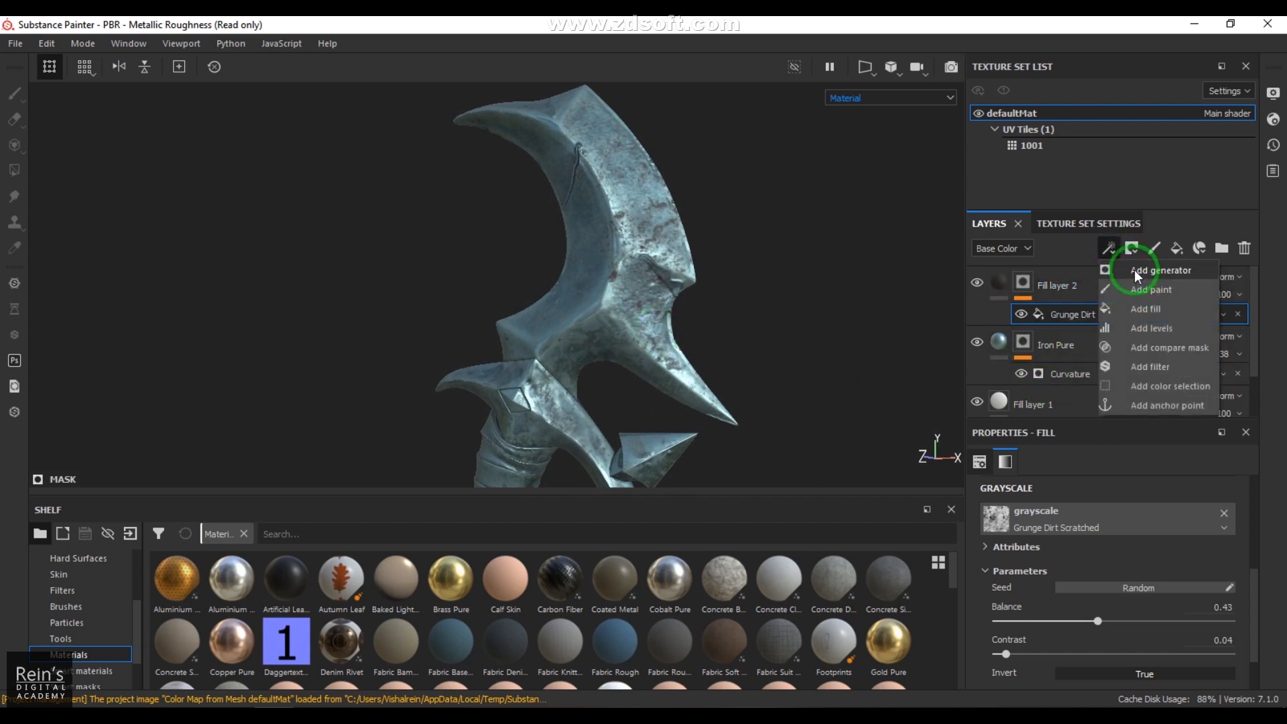
left_click(1134, 269)
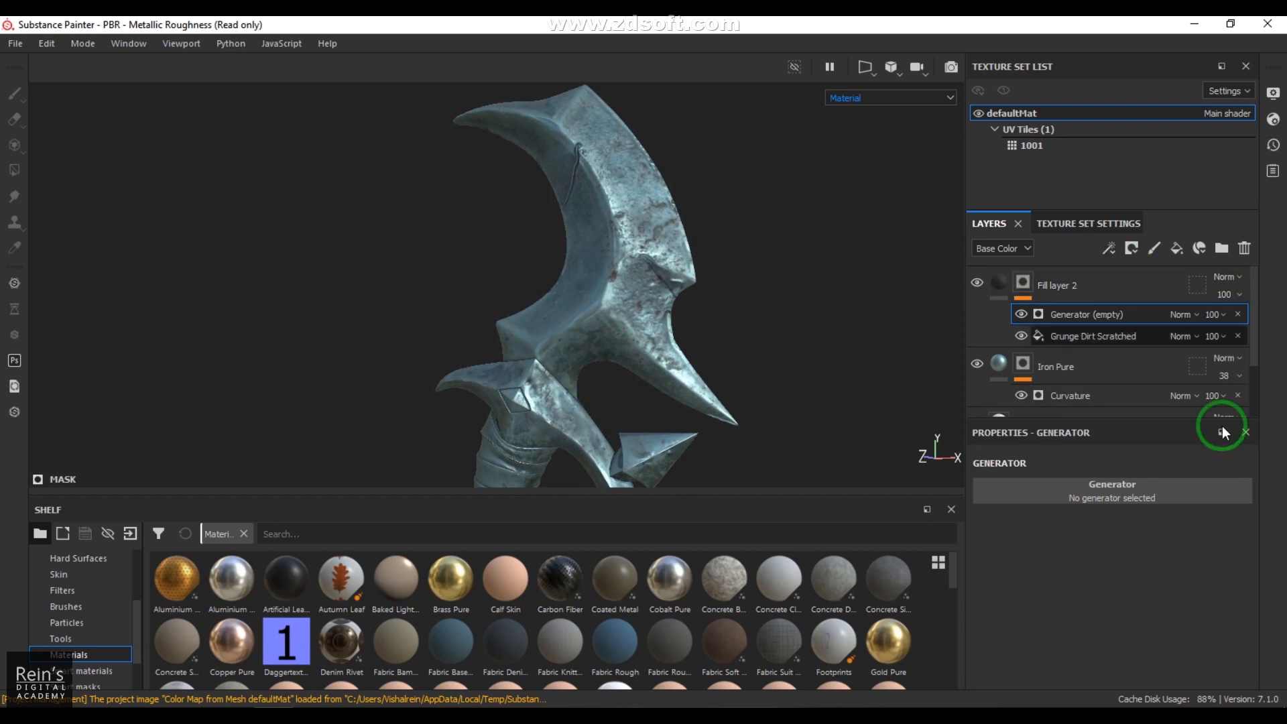
left_click(1130, 495)
left_click(1085, 593)
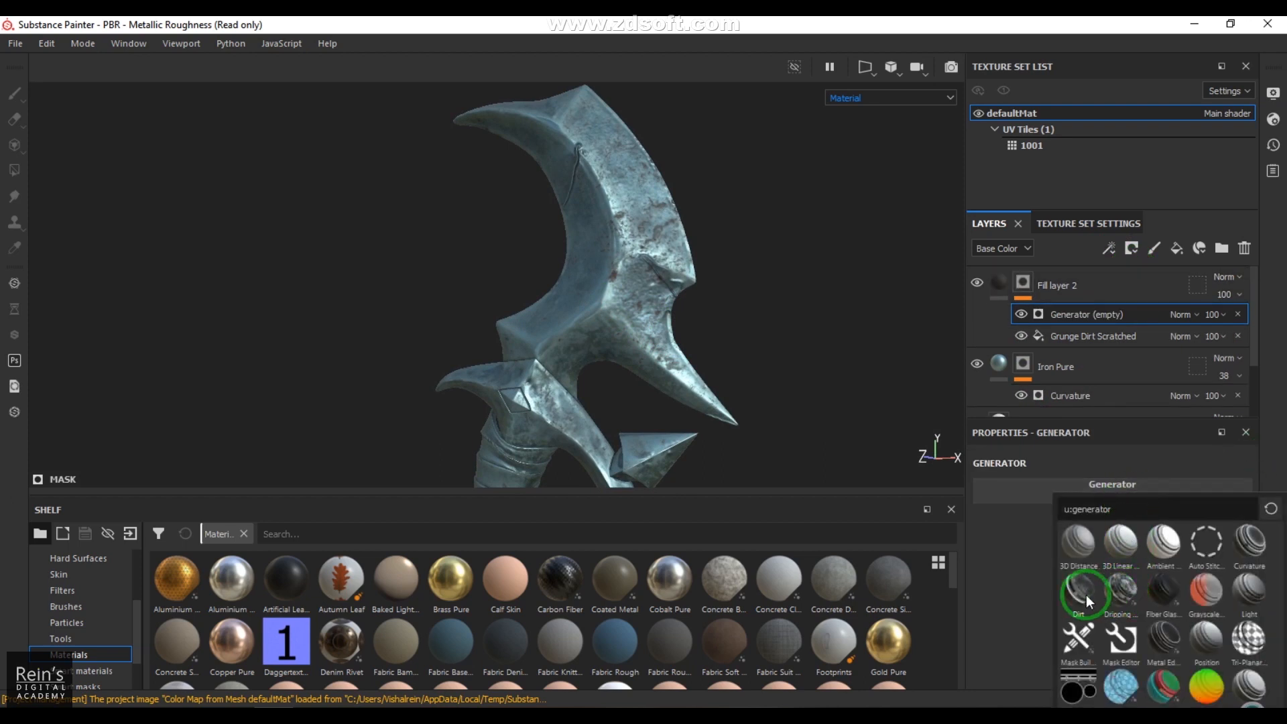
left_click(1085, 594)
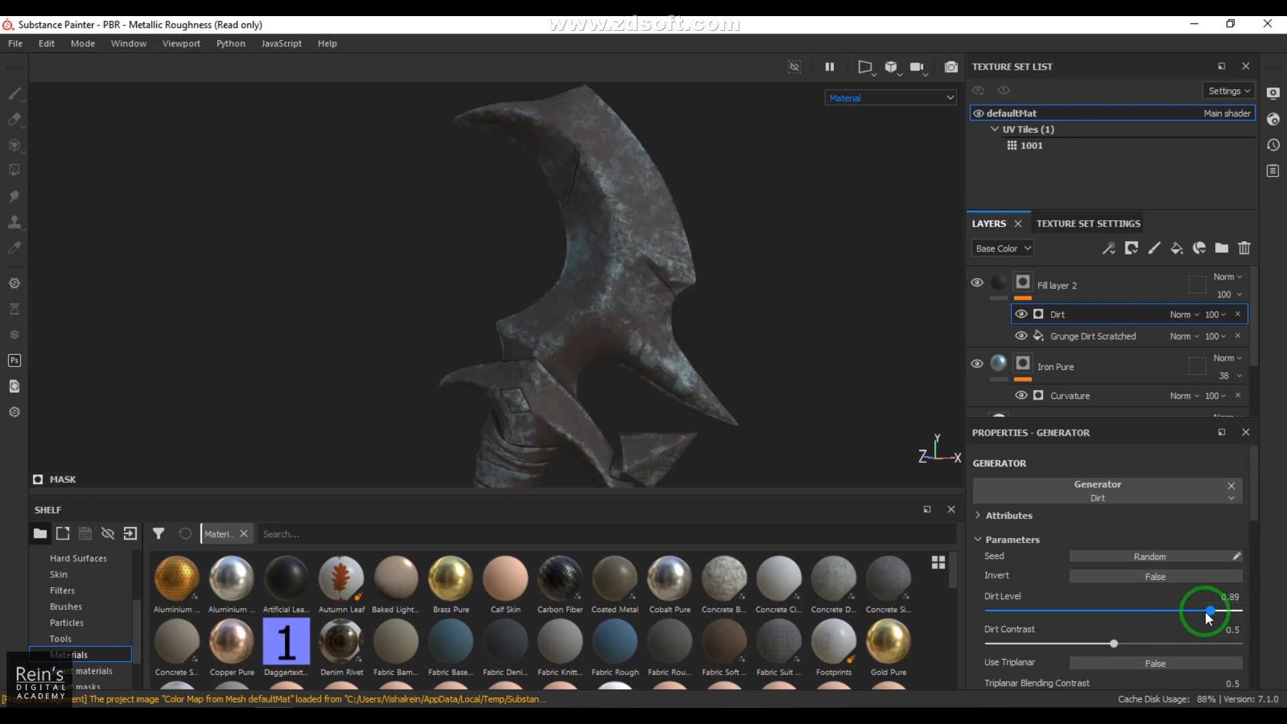
Step: Set the Dirt generator's Dirt Level to 0.8 and Dirt Contrast to 0.35, checking the blade and handle
left_click_drag(675, 340, 724, 360, "alt")
left_click_drag(1169, 609, 1188, 609)
mouse_move(541, 354)
left_mouse_down("alt")
mouse_move(503, 347)
mouse_move(548, 350)
left_mouse_up("alt")
left_click_drag(1114, 643, 1073, 642)
left_click_drag(652, 290, 733, 306, "alt")
right_click_drag(732, 306, 771, 317, "shift")
left_click_drag(685, 373, 661, 370, "alt")
Step: Compare blend modes for the Dirt generator in Fill layer 2's mask and settle on Lighten (Max)
left_click(1193, 315)
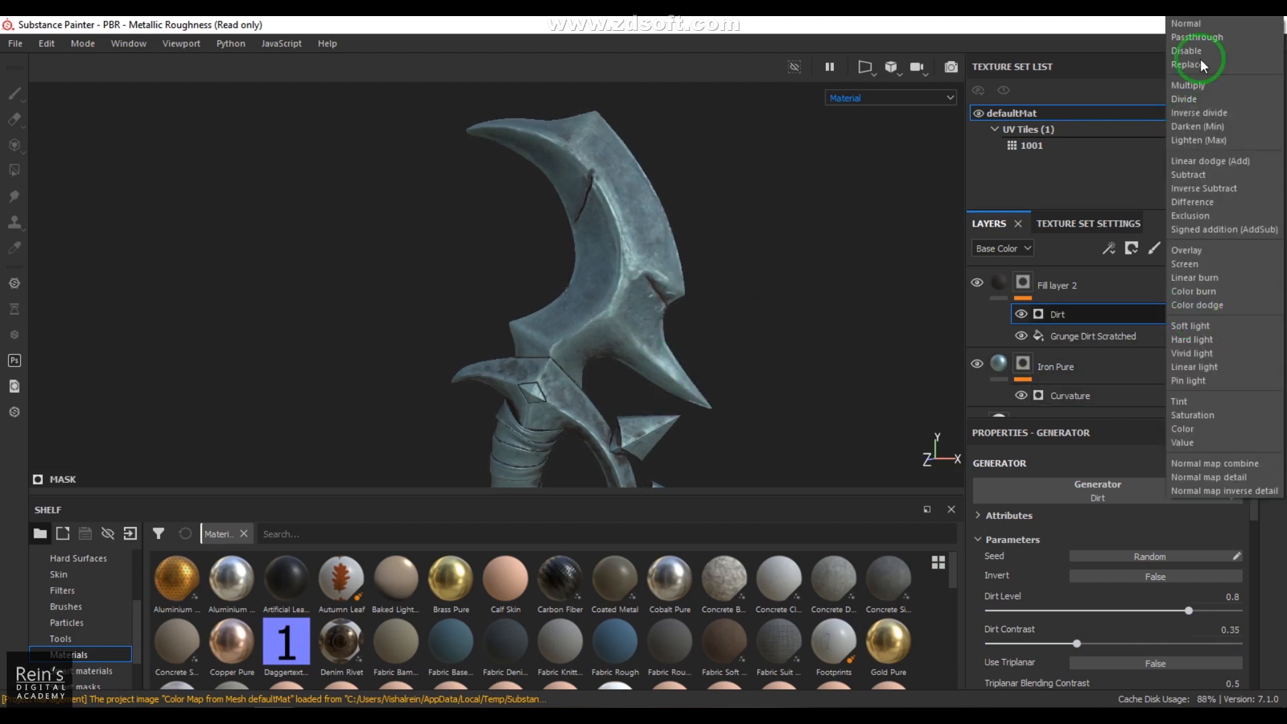
left_click(1199, 26)
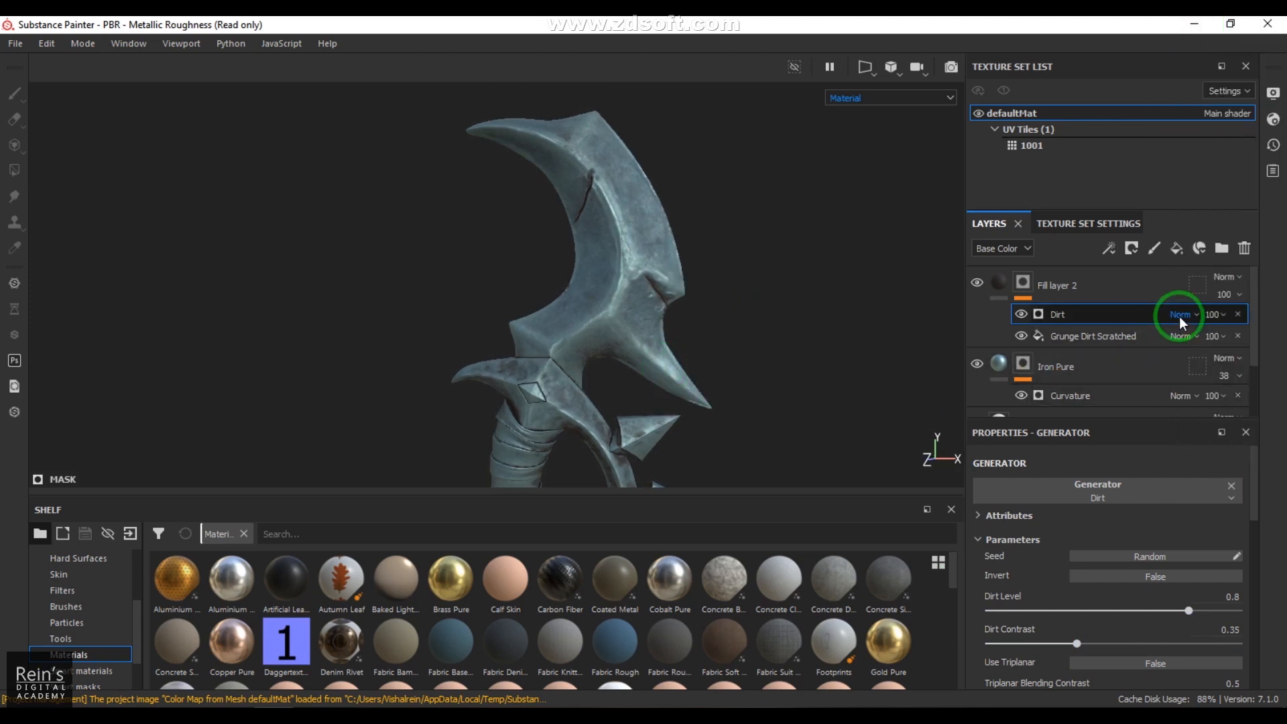
scroll(1179, 316, "down", 1)
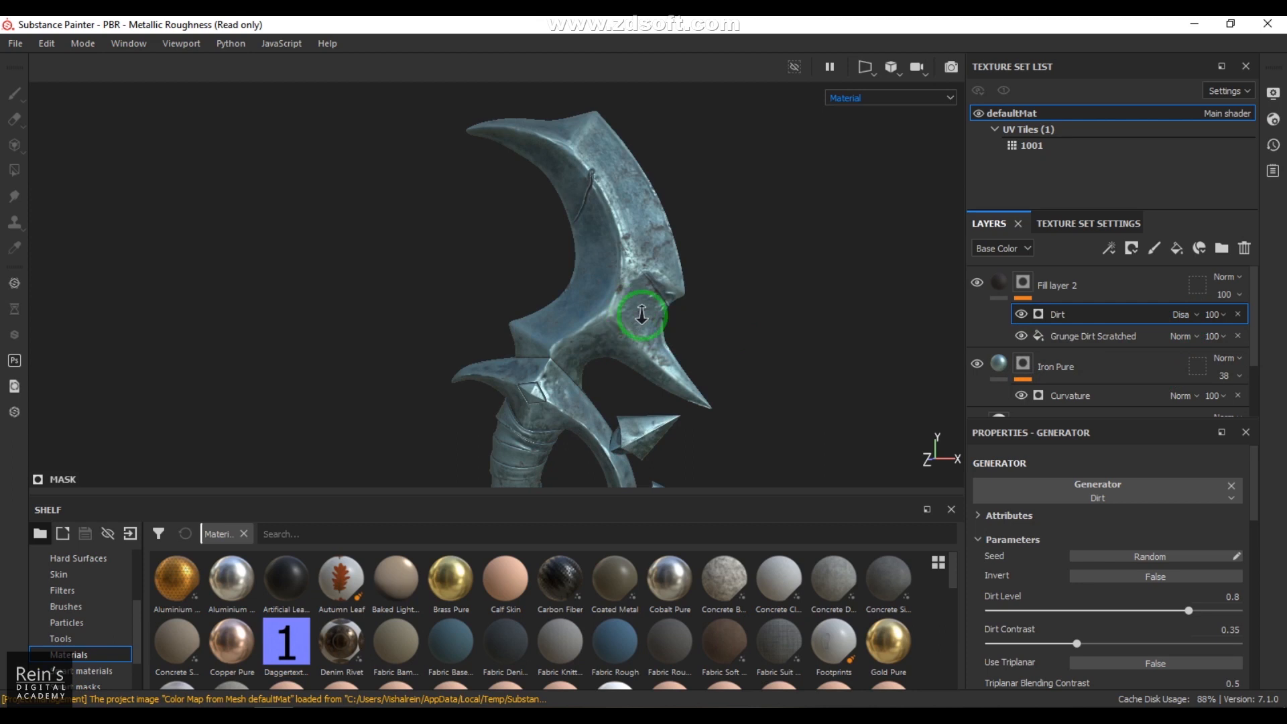
scroll(633, 307, "up", 2)
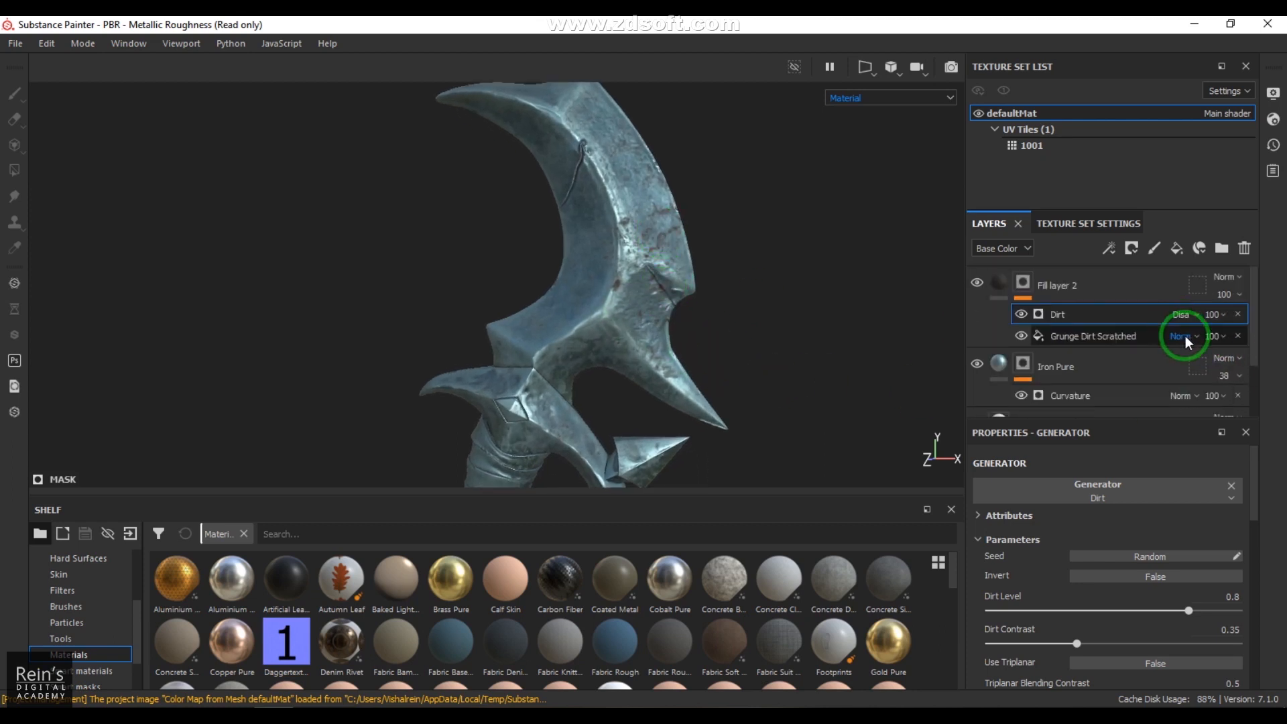
left_click(1181, 315)
left_click(1205, 53)
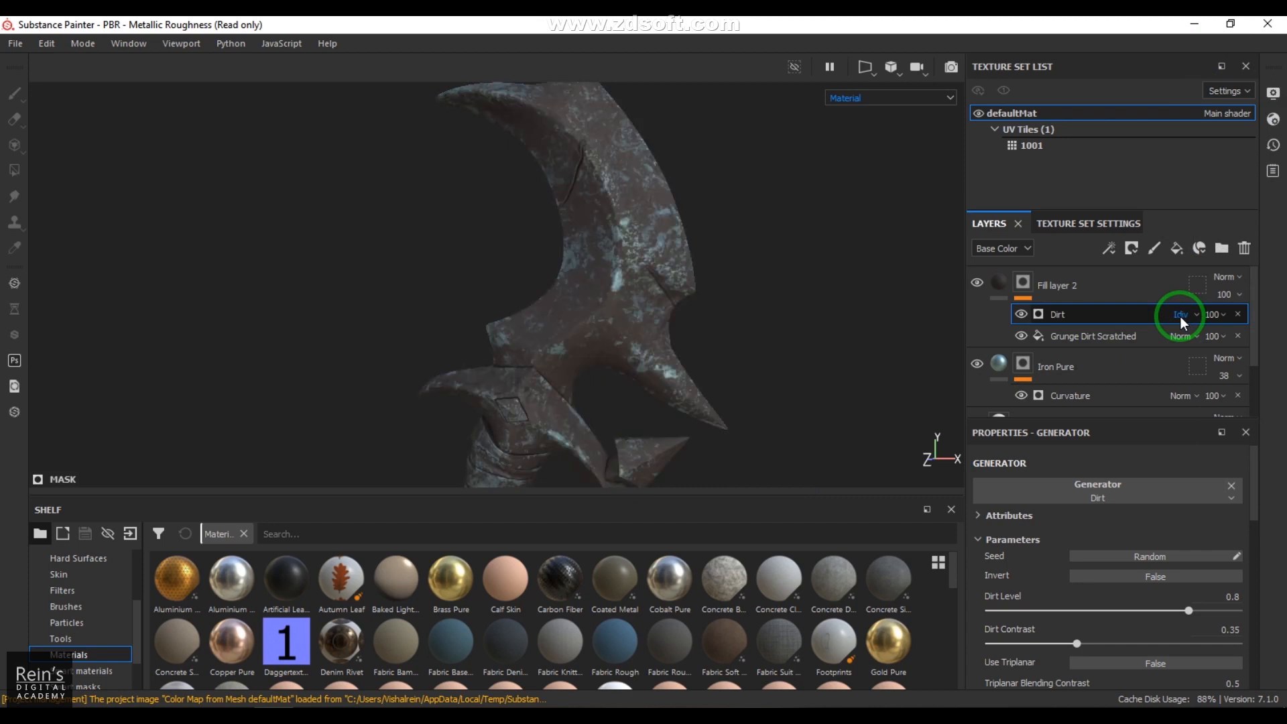
scroll(1180, 317, "down", 1)
scroll(1180, 316, "down", 1)
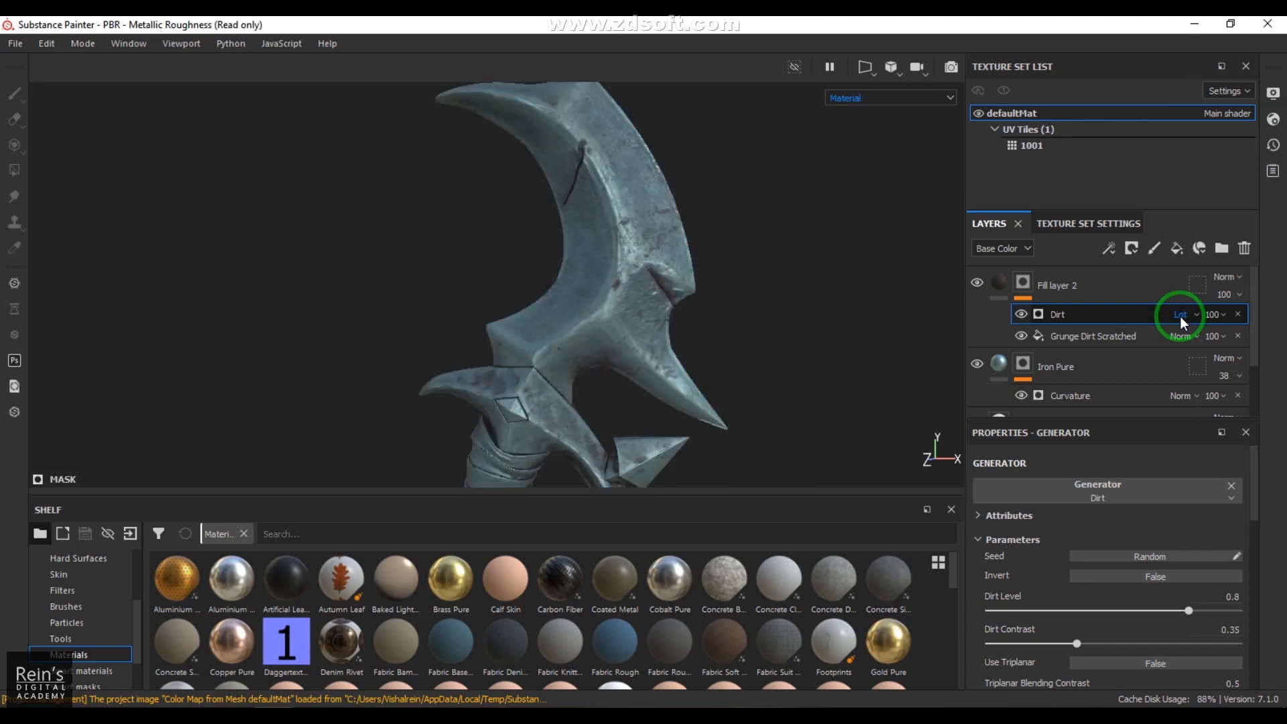
scroll(1180, 317, "down", 1)
left_click_drag(798, 339, 640, 438, "alt")
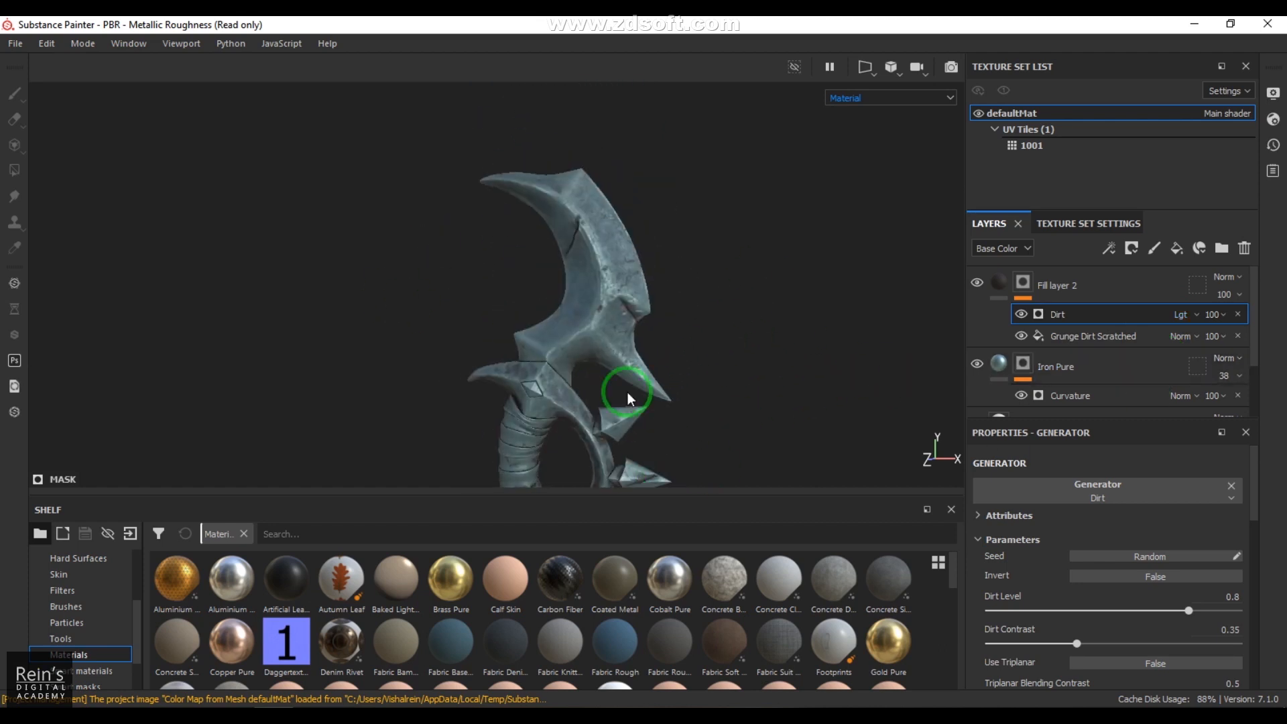
right_click_drag(641, 433, 782, 453, "alt")
Step: Lighten Fill layer 2's base color to a muted grayish brown with a hue of 0.060
left_click(1000, 281)
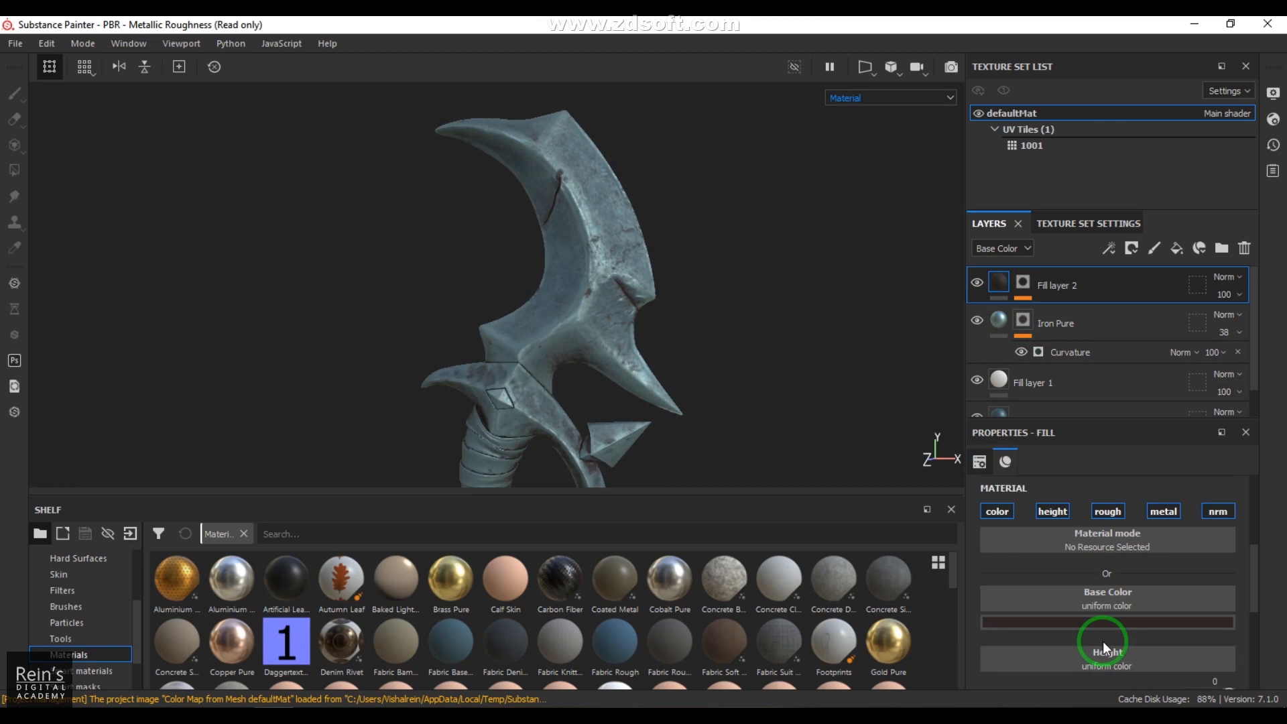
left_click(1110, 622)
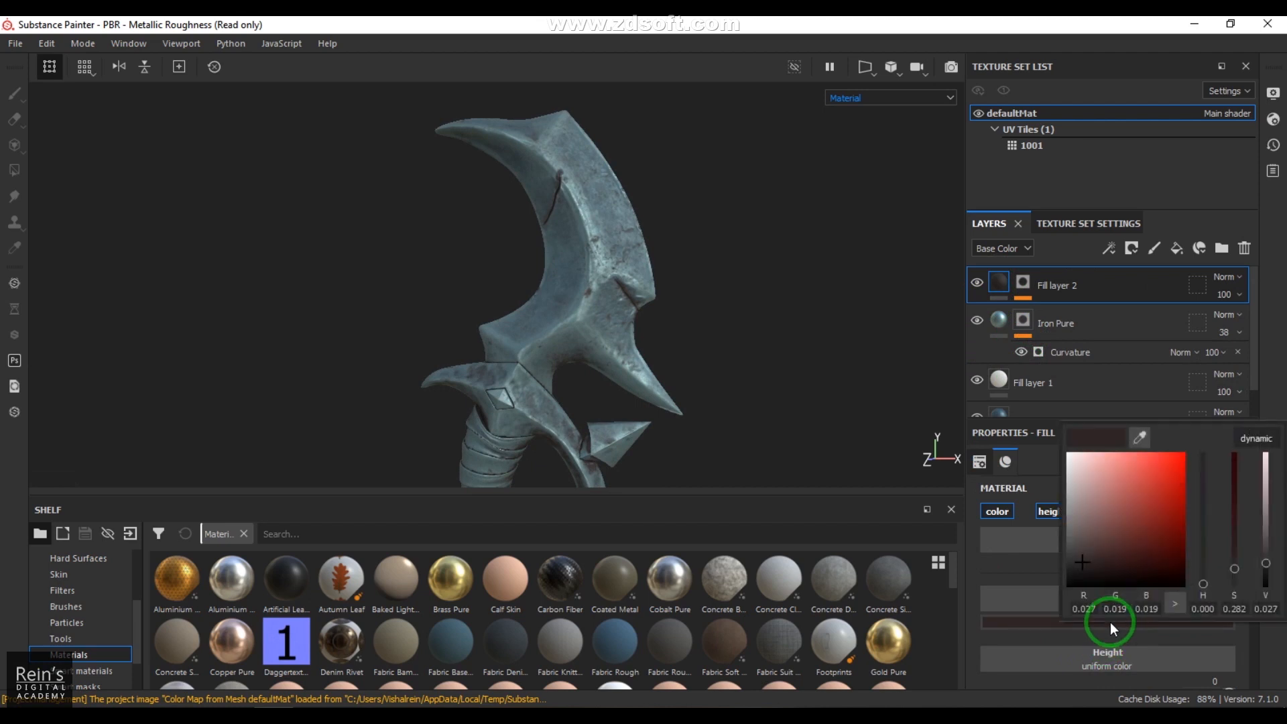
left_click(1081, 541)
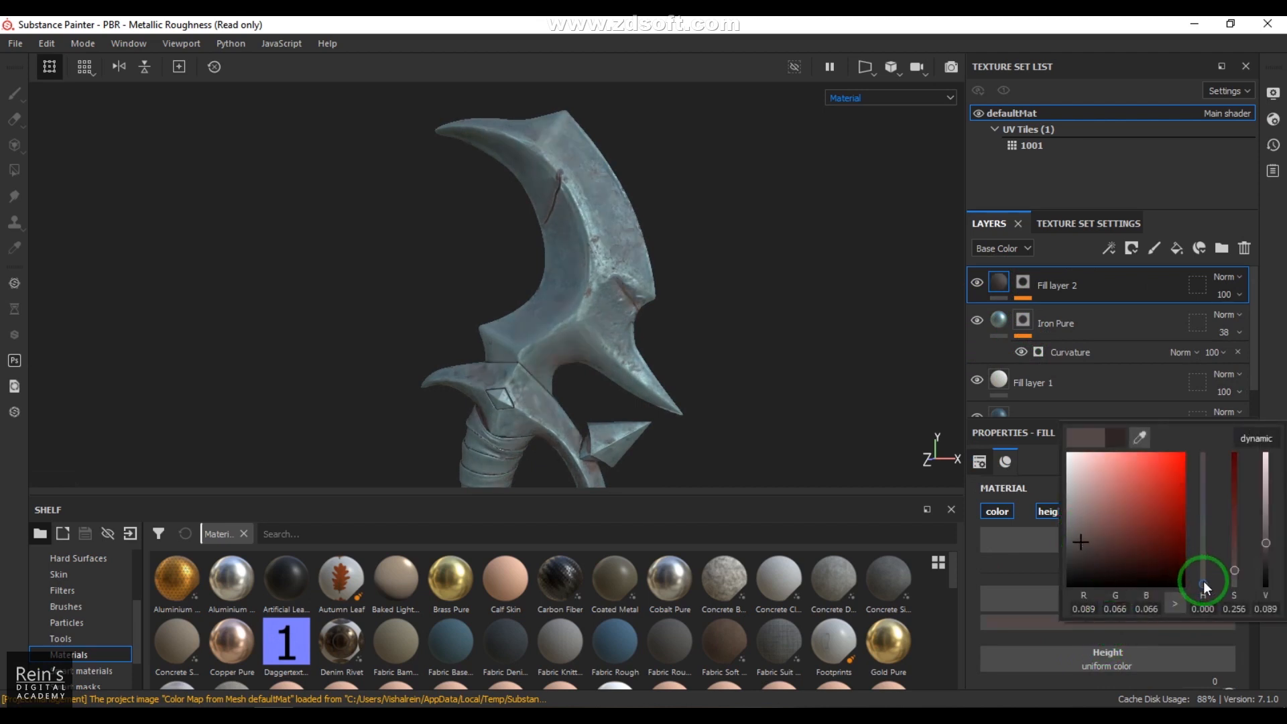
left_click_drag(1203, 587, 1203, 579)
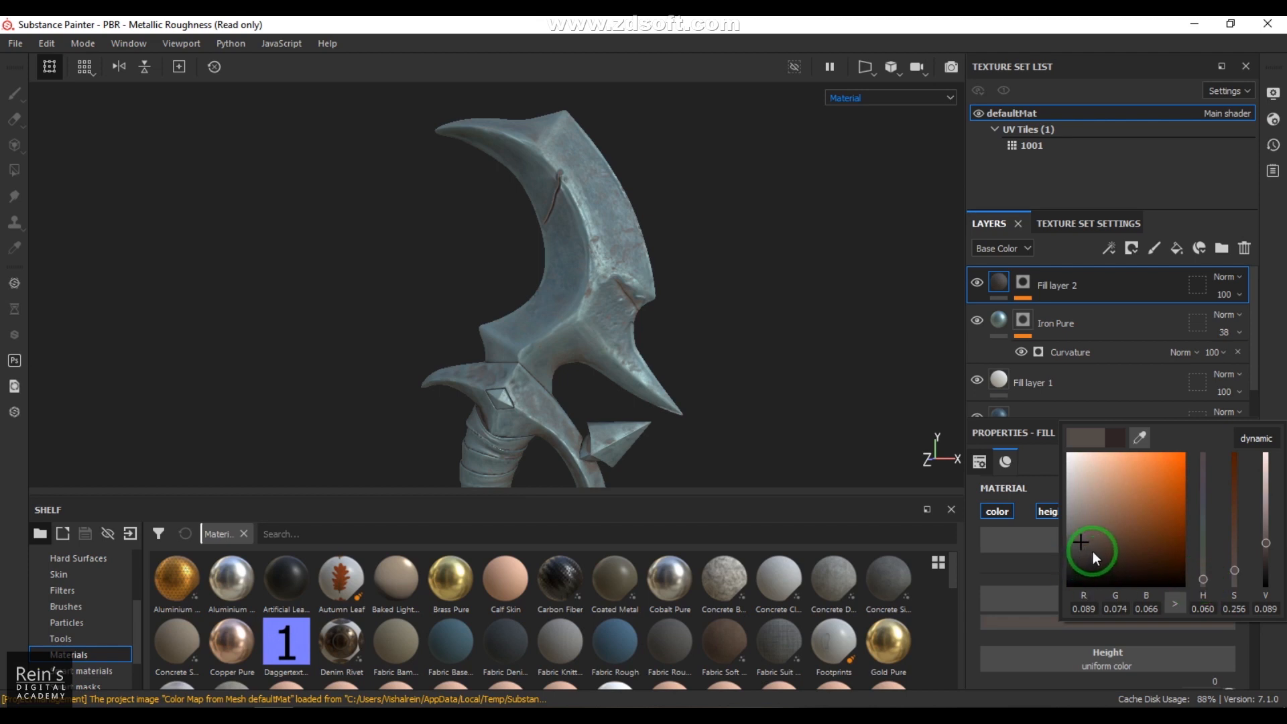
left_click(1093, 551)
left_click(1079, 548)
left_click(1282, 313)
Step: Move the Iron Pure layer above Fill layer 2 in the layer stack
left_click_drag(714, 367, 531, 302, "alt")
left_click(991, 334)
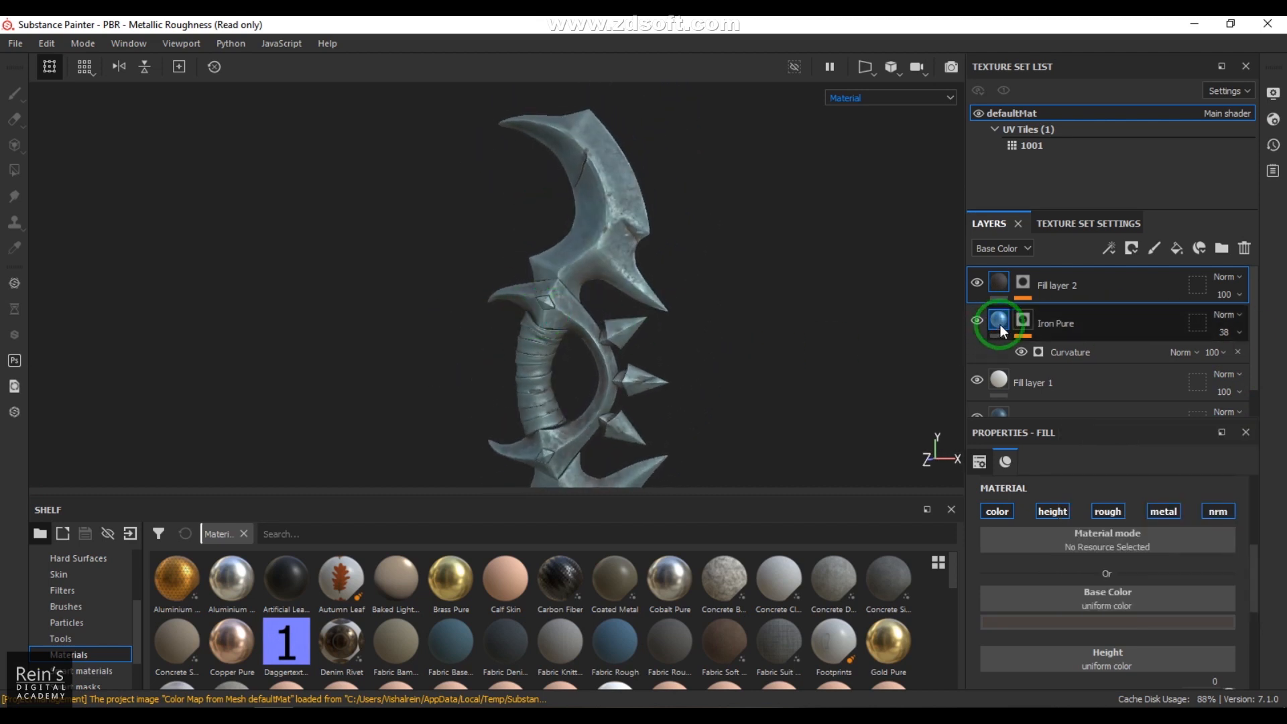
left_click_drag(1000, 324, 1012, 272)
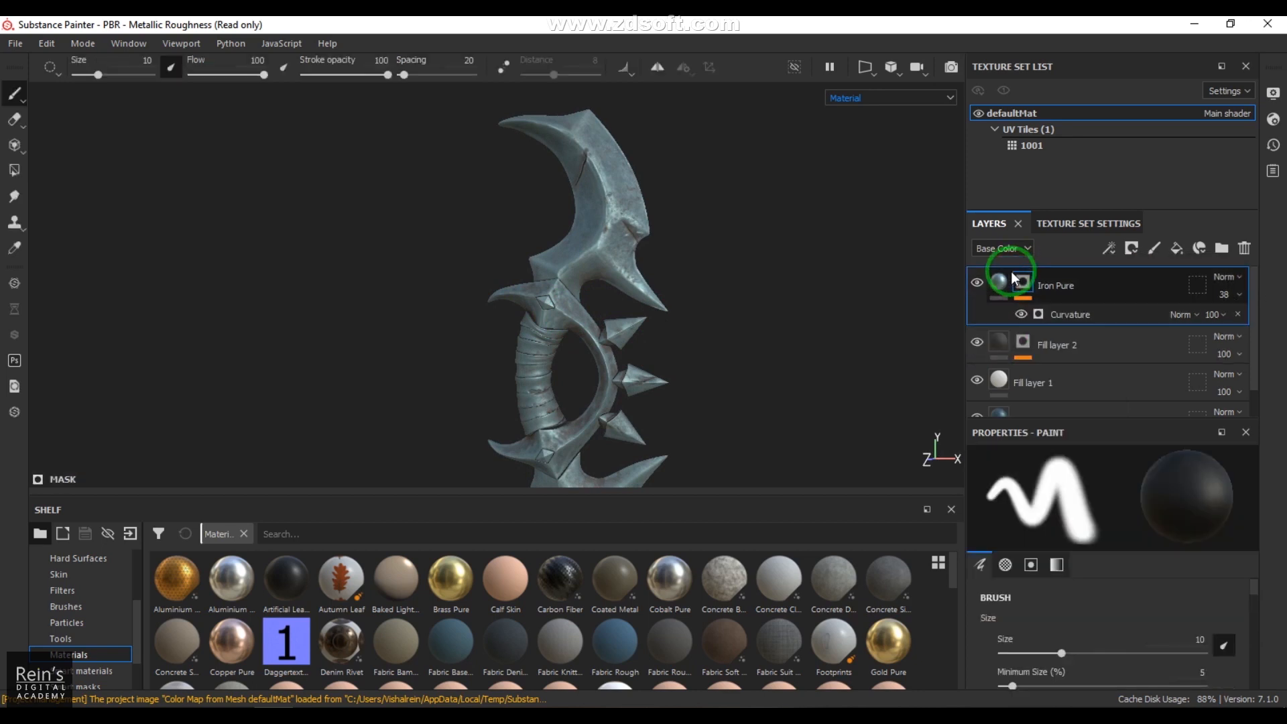
Step: Inspect the metal edges and dirt on the dagger's blade, spikes and handle from several angles
mouse_move(675, 318)
left_mouse_down("alt")
mouse_move(552, 313)
mouse_move(666, 319)
mouse_move(615, 313)
mouse_move(617, 359)
left_mouse_up("alt")
right_click_drag(617, 359, 830, 402, "alt")
mouse_move(829, 402)
left_mouse_down("alt")
mouse_move(658, 387)
mouse_move(648, 339)
left_mouse_up("alt")
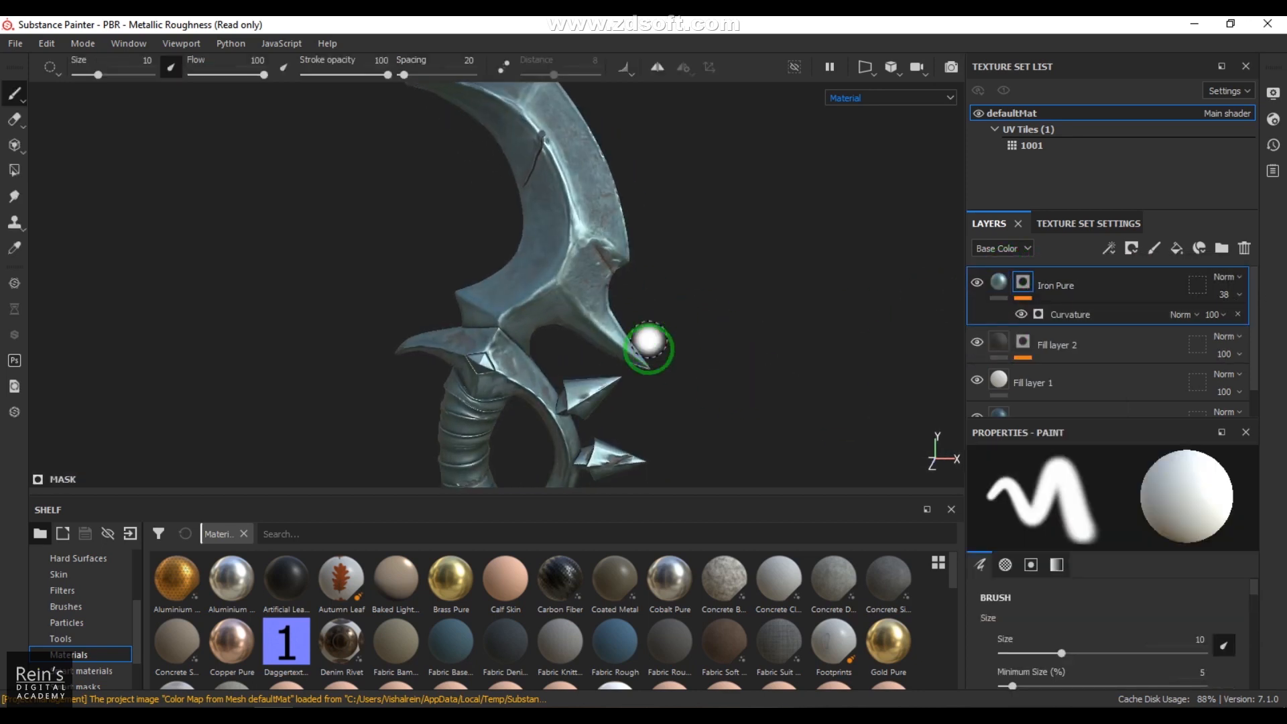
right_click_drag(648, 339, 744, 425, "alt")
mouse_move(697, 308)
left_mouse_down("alt")
mouse_move(594, 322)
mouse_move(679, 331)
mouse_move(601, 315)
mouse_move(603, 344)
mouse_move(655, 275)
mouse_move(658, 376)
left_mouse_up("alt")
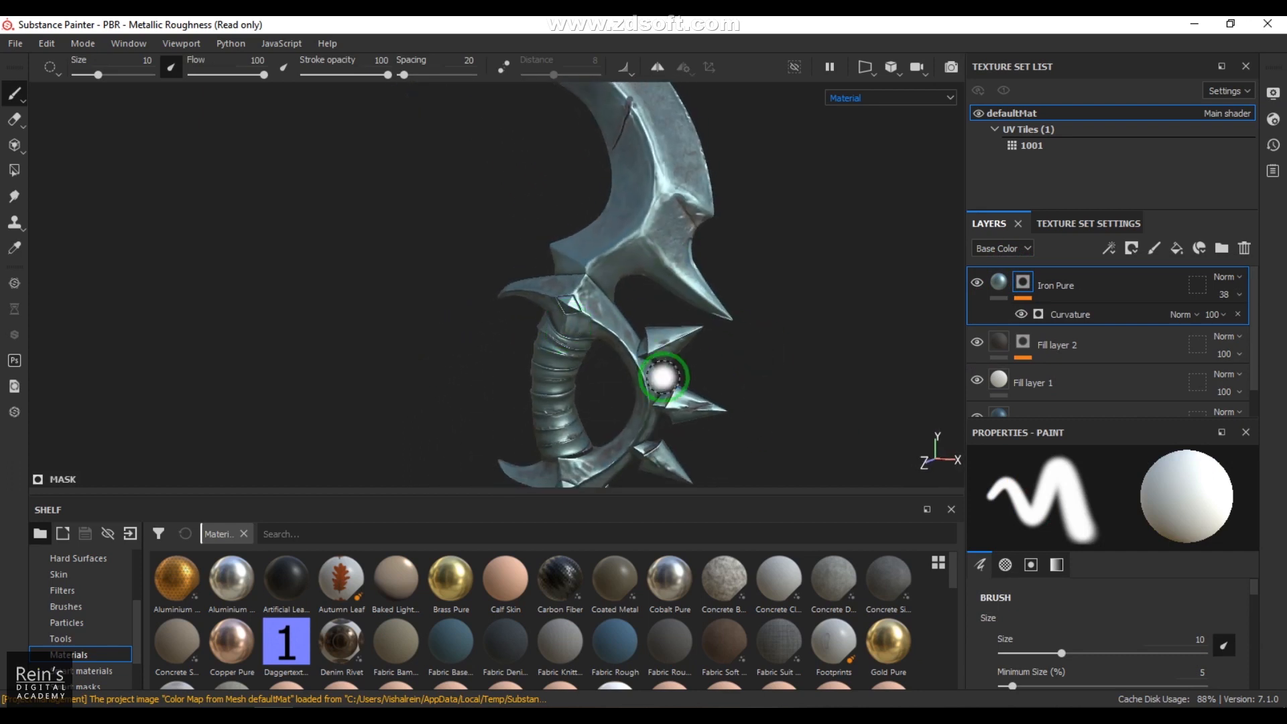
middle_click_drag(657, 376, 663, 325, "alt")
left_click_drag(663, 326, 684, 325, "alt")
mouse_move(683, 324)
middle_mouse_down("alt")
mouse_move(658, 158)
mouse_move(684, 328)
middle_mouse_up("alt")
mouse_move(684, 325)
left_mouse_down("alt")
mouse_move(655, 310)
mouse_move(666, 324)
mouse_move(494, 333)
mouse_move(632, 335)
mouse_move(674, 352)
left_mouse_up("alt")
middle_click_drag(664, 365, 682, 288, "alt")
mouse_move(682, 288)
right_mouse_down("alt")
mouse_move(713, 376)
mouse_move(655, 394)
right_mouse_up("alt")
left_click_drag(655, 393, 644, 386, "alt")
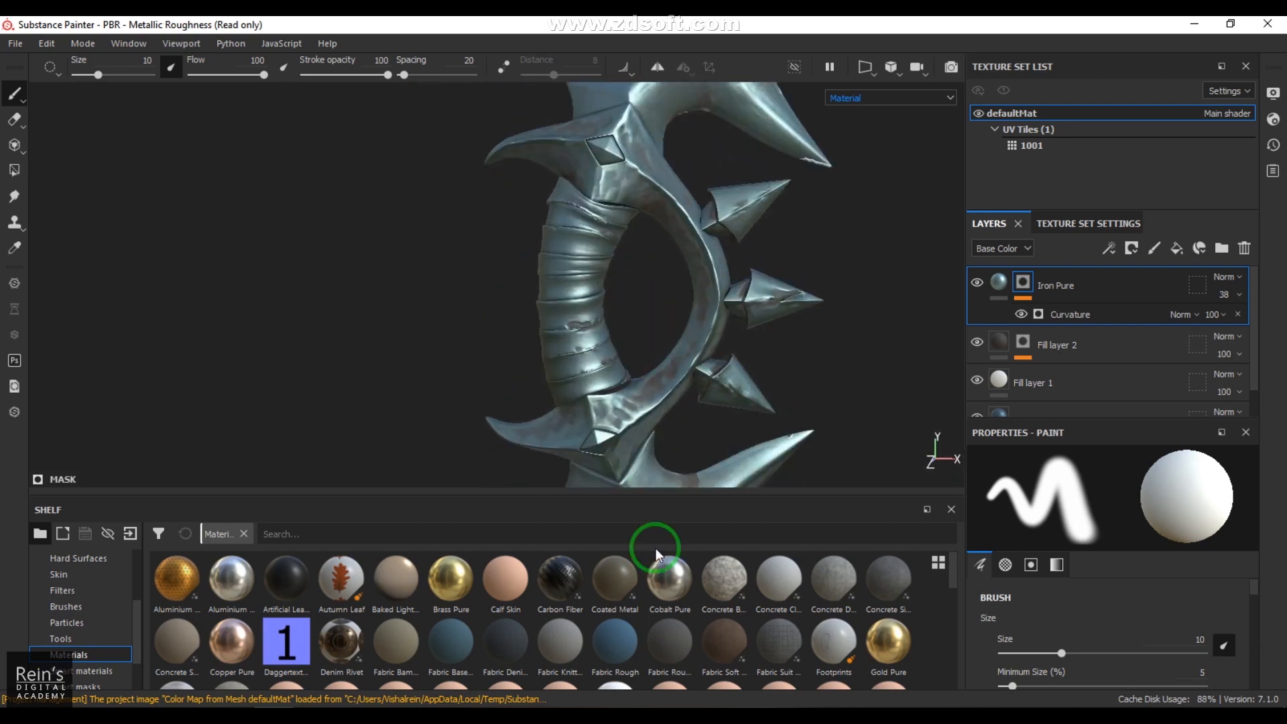
Step: Compare the leather materials and apply Leather Rough to the dagger as a new layer above Iron Pure
scroll(680, 640, "down", 3)
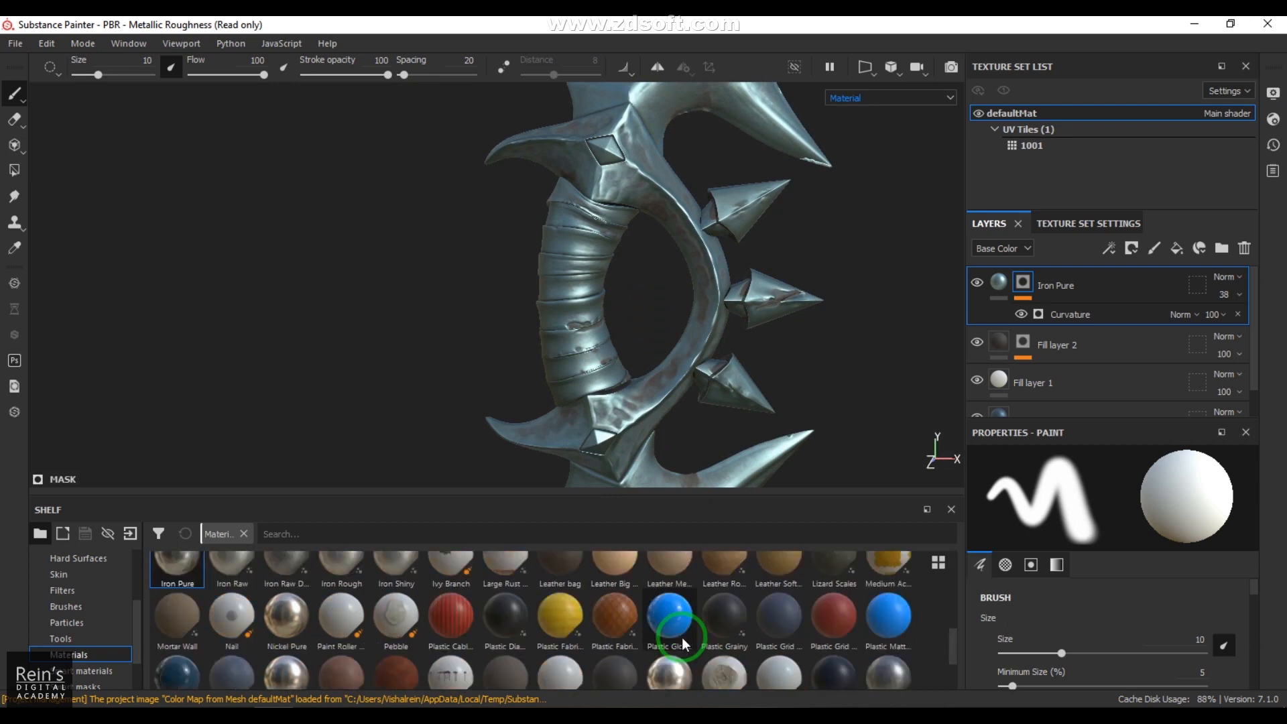
scroll(886, 649, "up", 1)
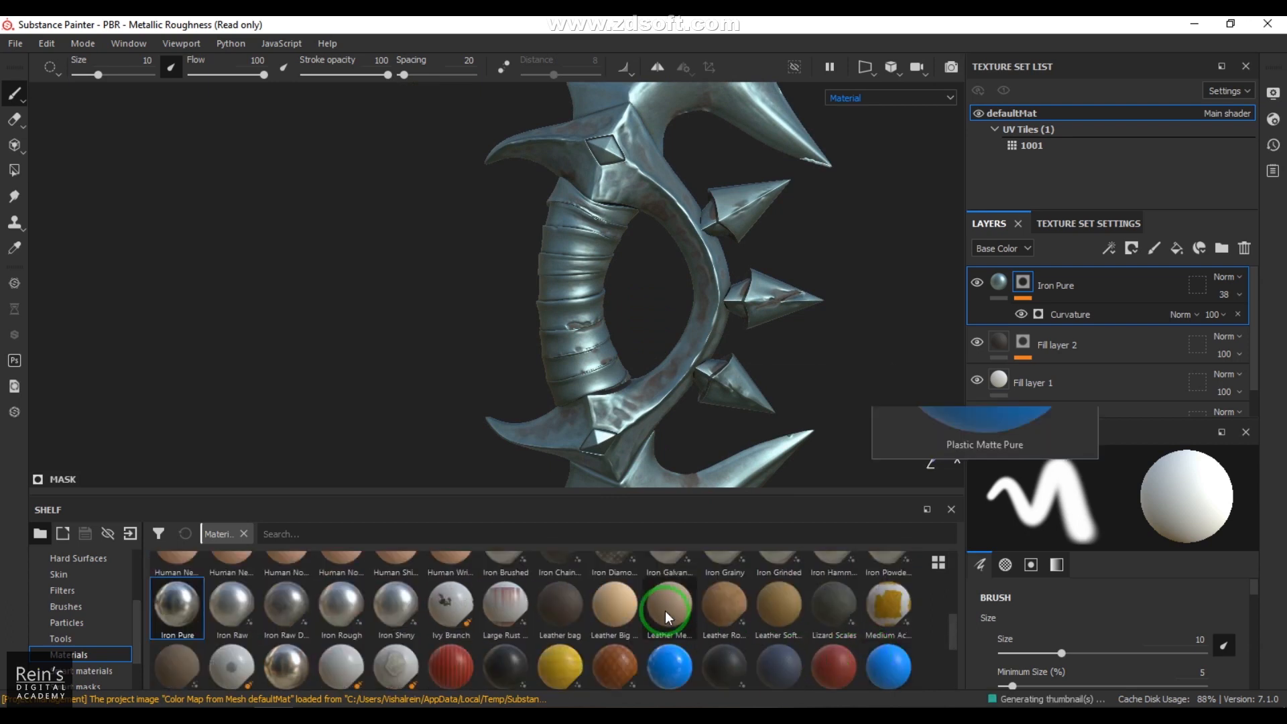
mouse_move(665, 609)
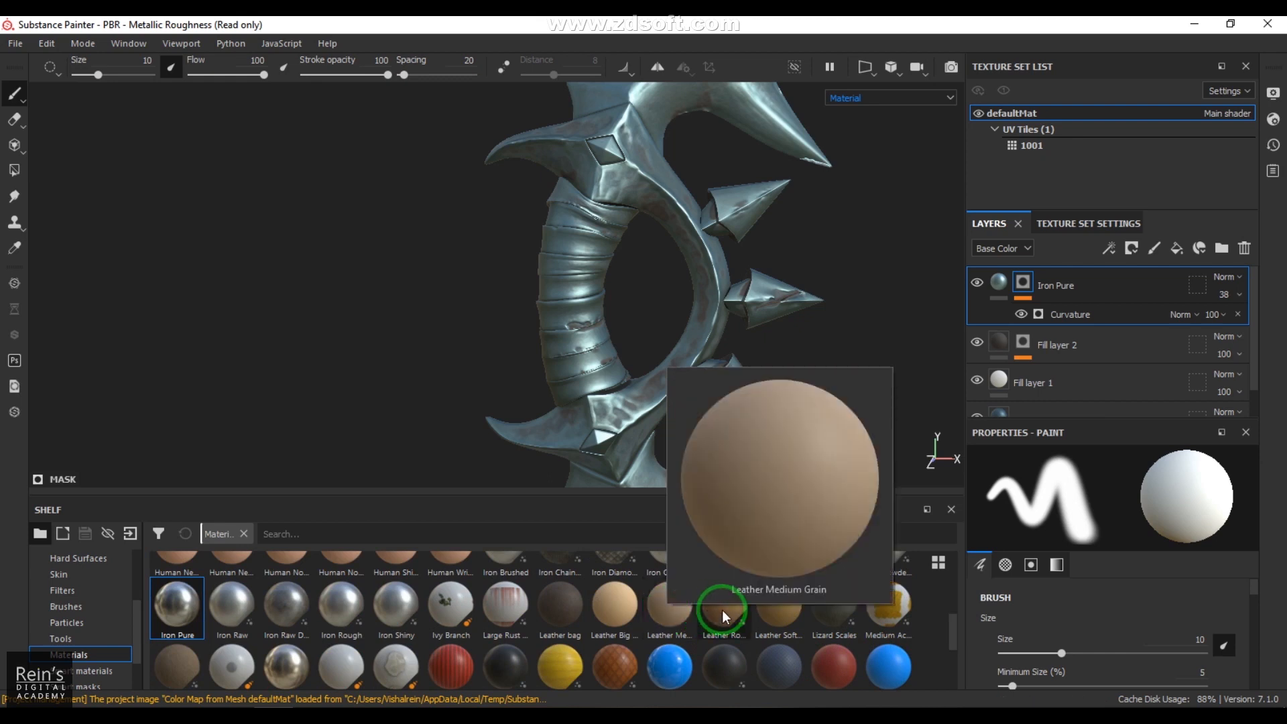
mouse_move(722, 609)
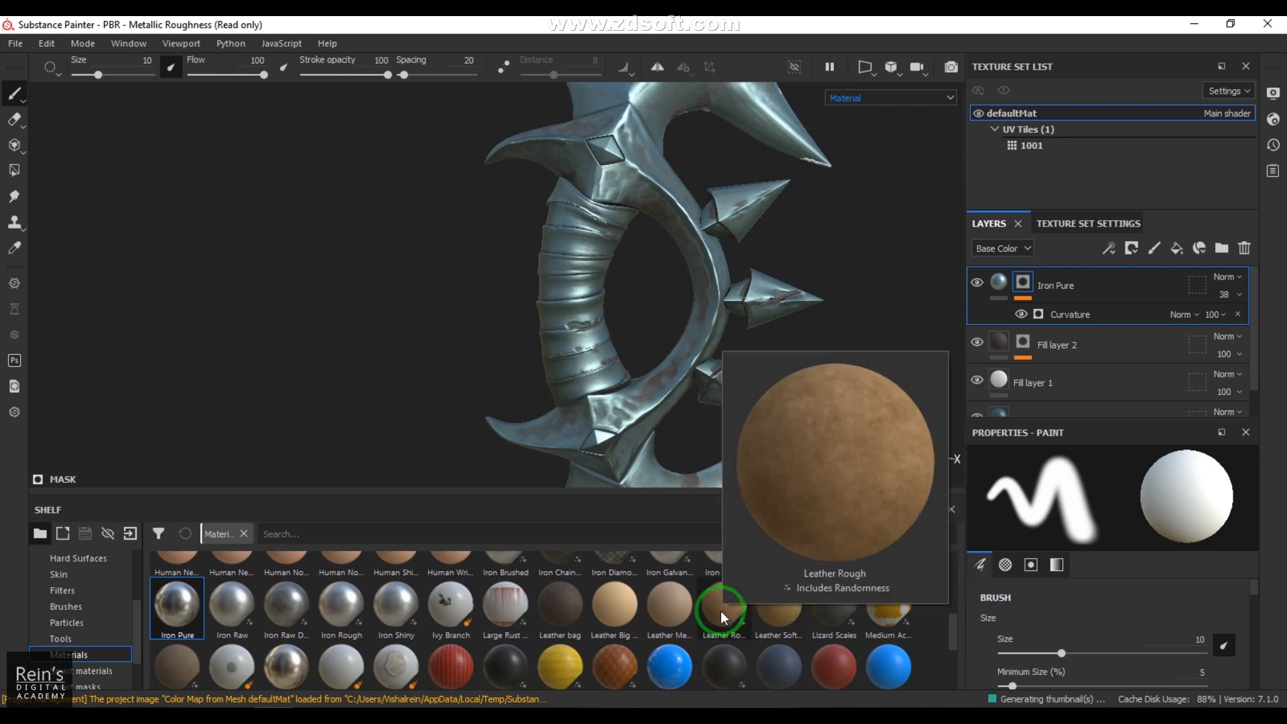
left_click_drag(721, 610, 586, 313)
left_click_drag(773, 356, 531, 288, "alt")
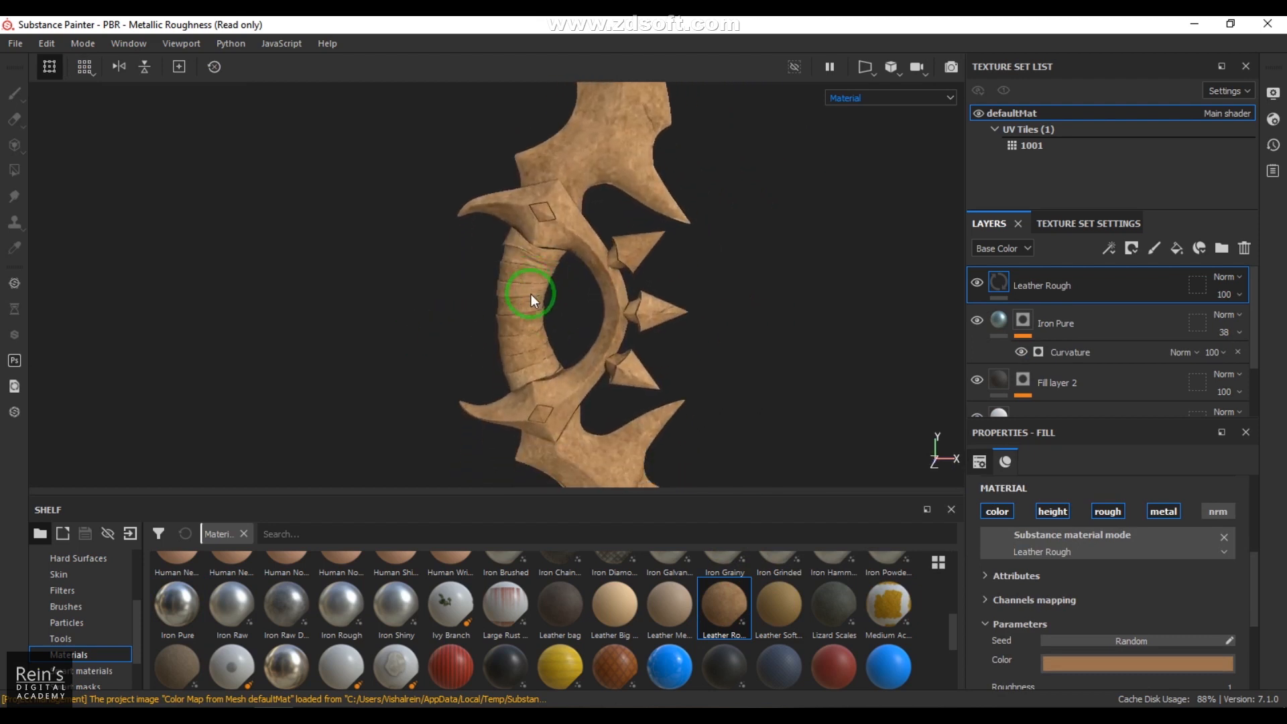
right_click_drag(530, 288, 632, 374, "alt")
middle_click_drag(546, 341, 555, 315, "alt")
right_click_drag(555, 315, 731, 327, "alt")
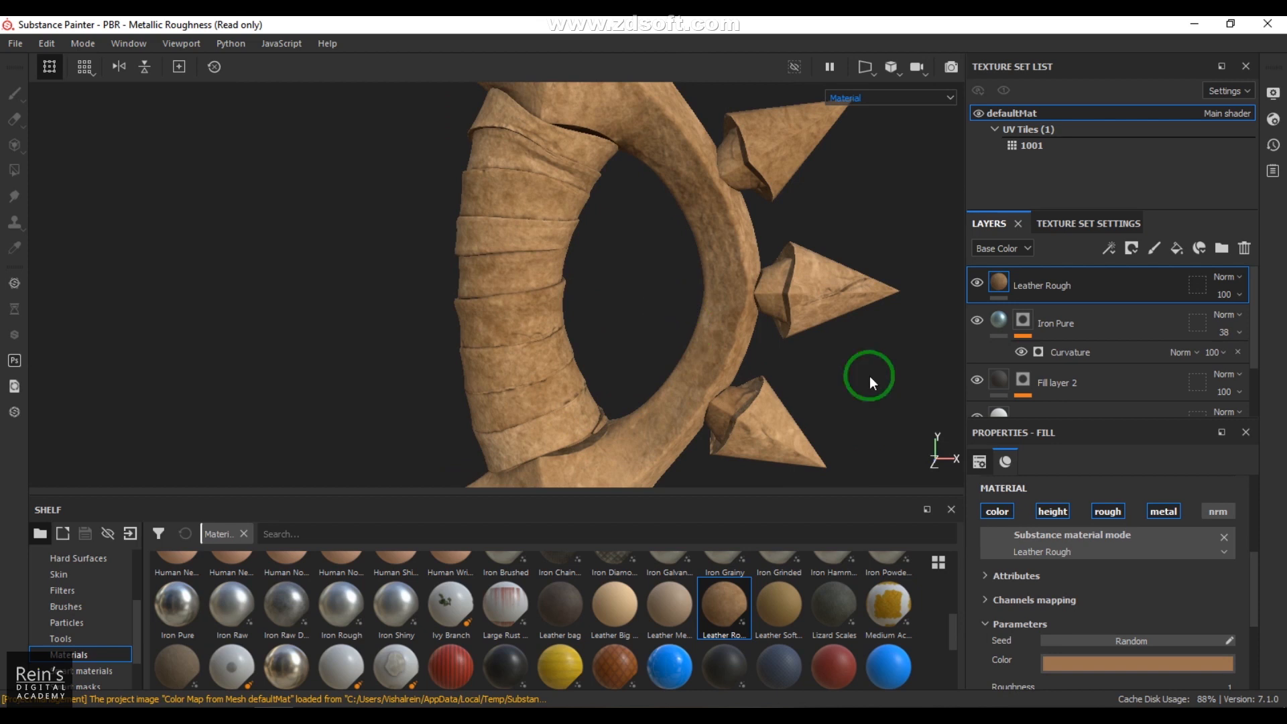
Step: Add a black mask with a Paint effect to the Leather Rough layer
left_click(1132, 249)
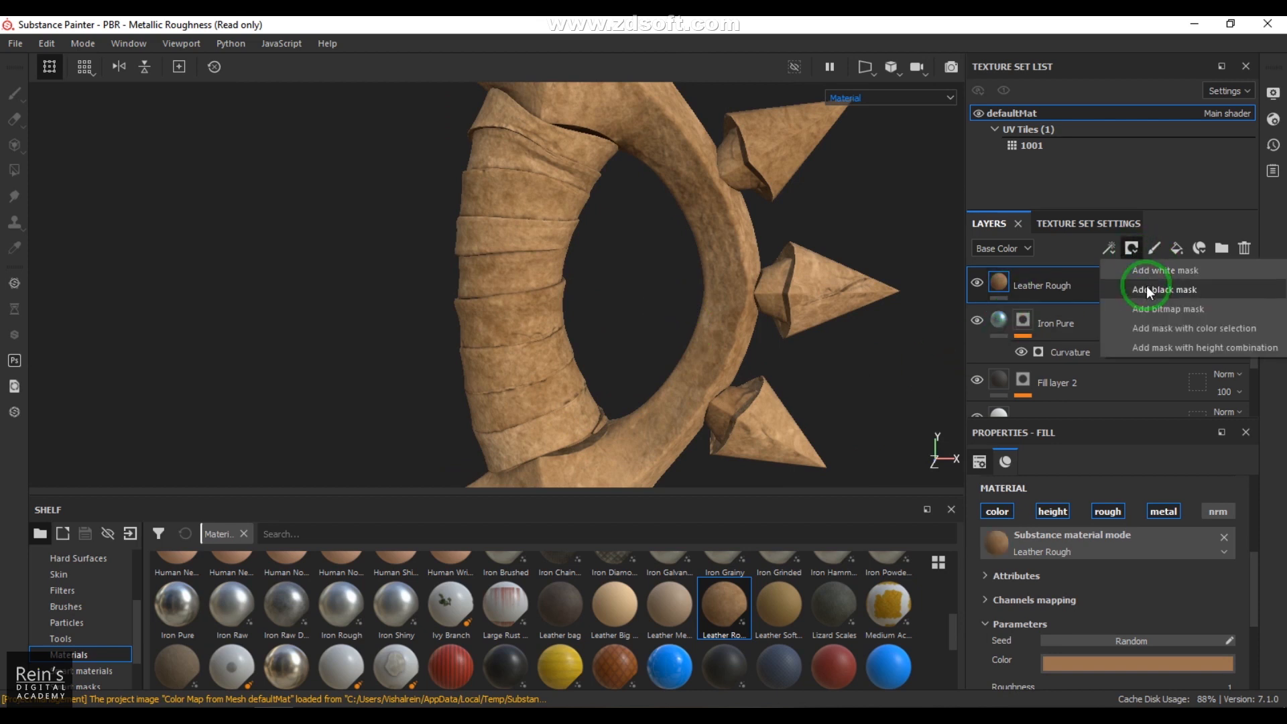
left_click(1148, 290)
left_click(1113, 248)
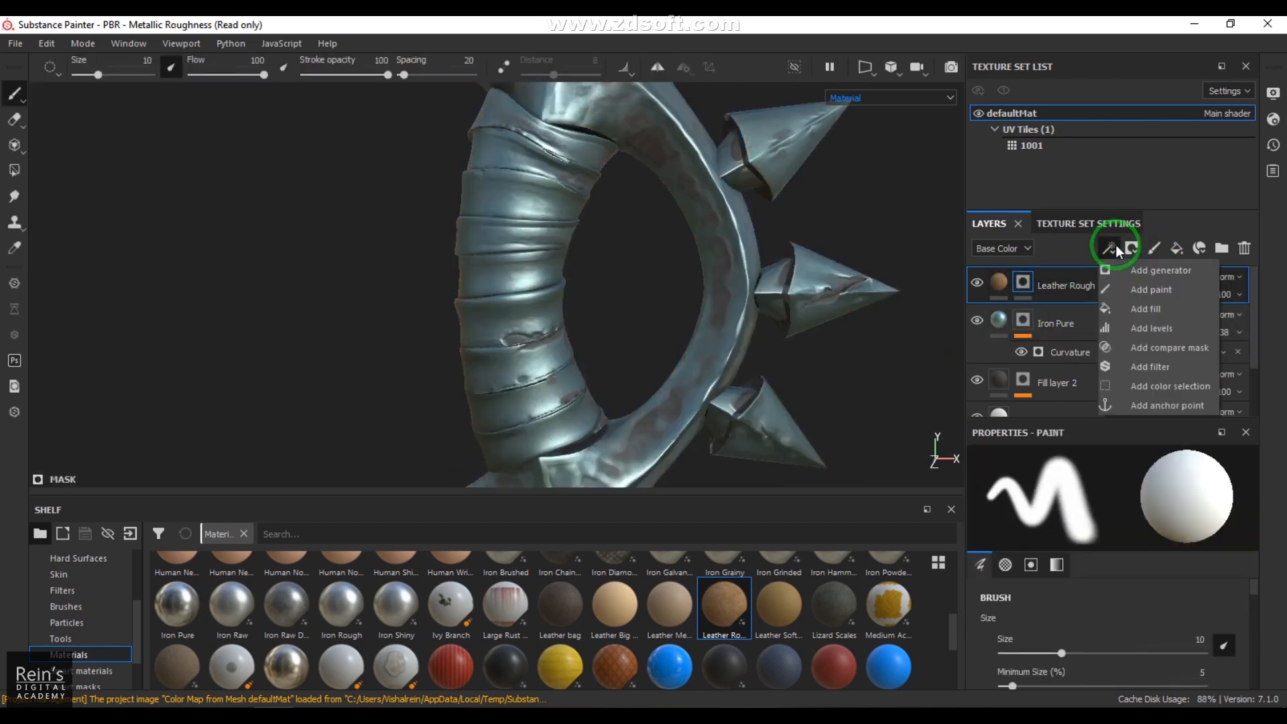
left_click(1135, 295)
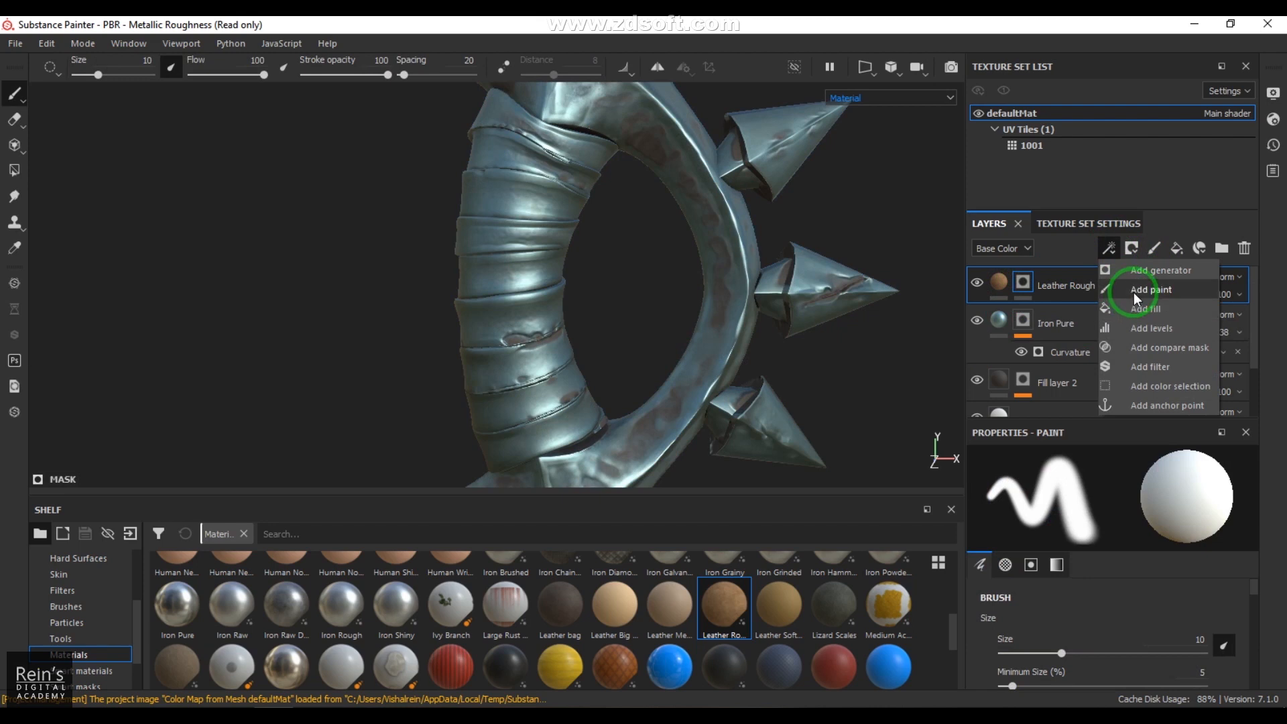
left_click(1133, 292)
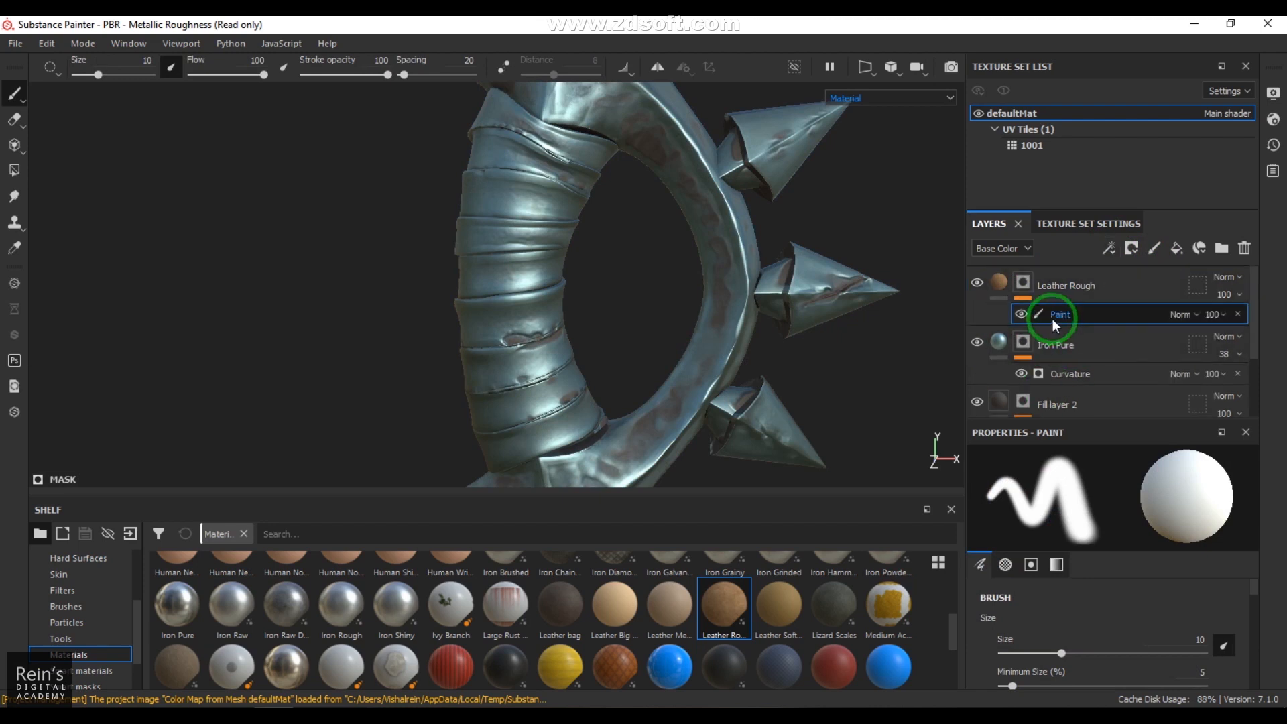
Step: Reveal the leather on the handle's wrappings with Polygon Fill in UV chunk mode at color value 1
left_click_drag(1253, 594, 1260, 710)
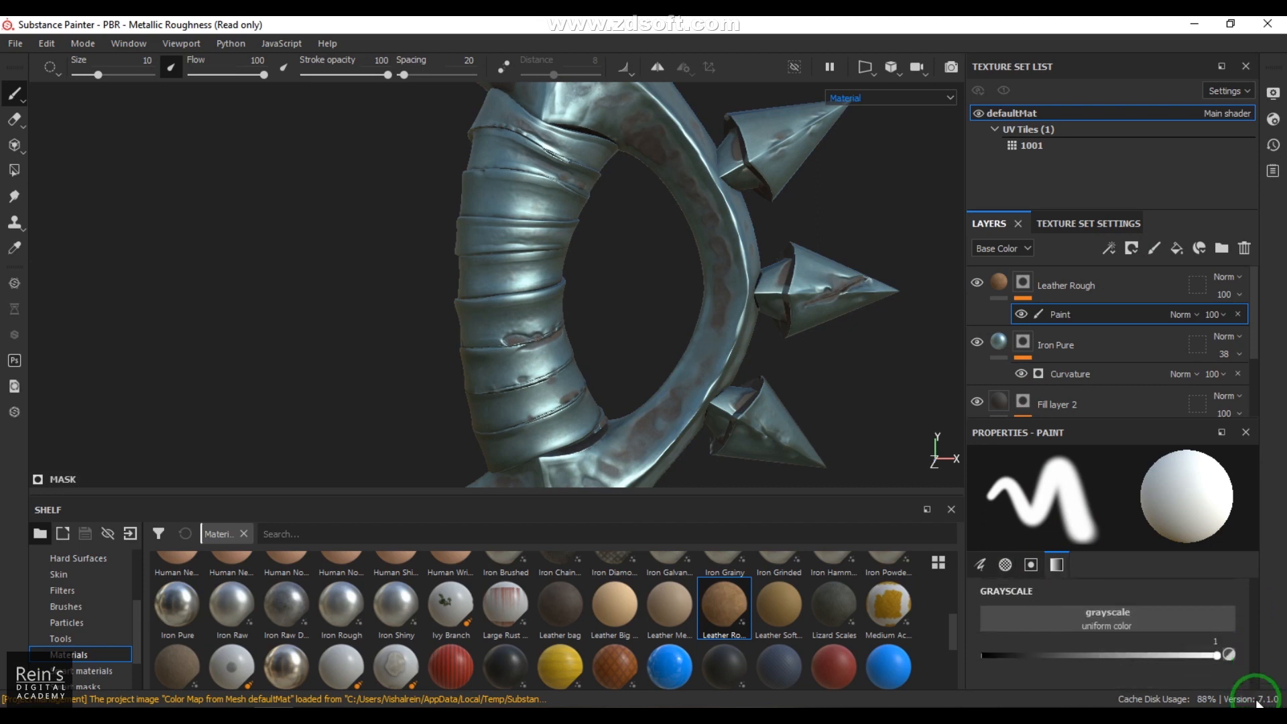
left_click(14, 172)
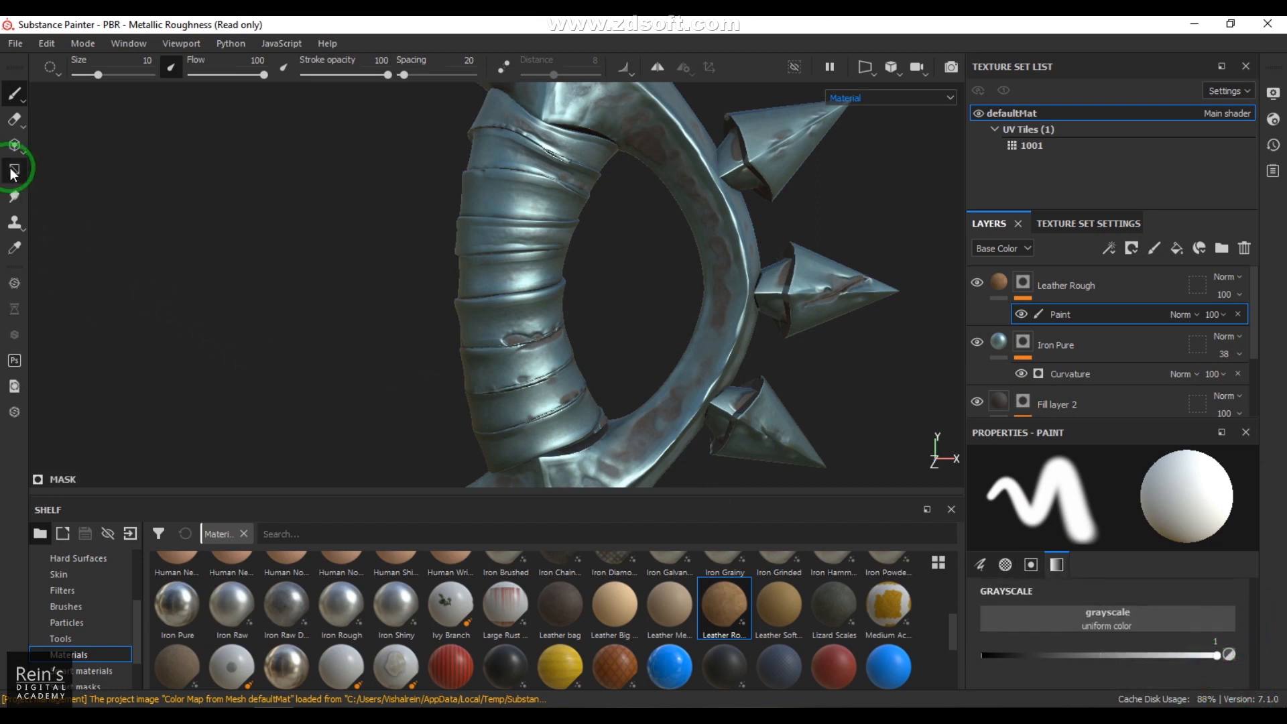
left_click(543, 204)
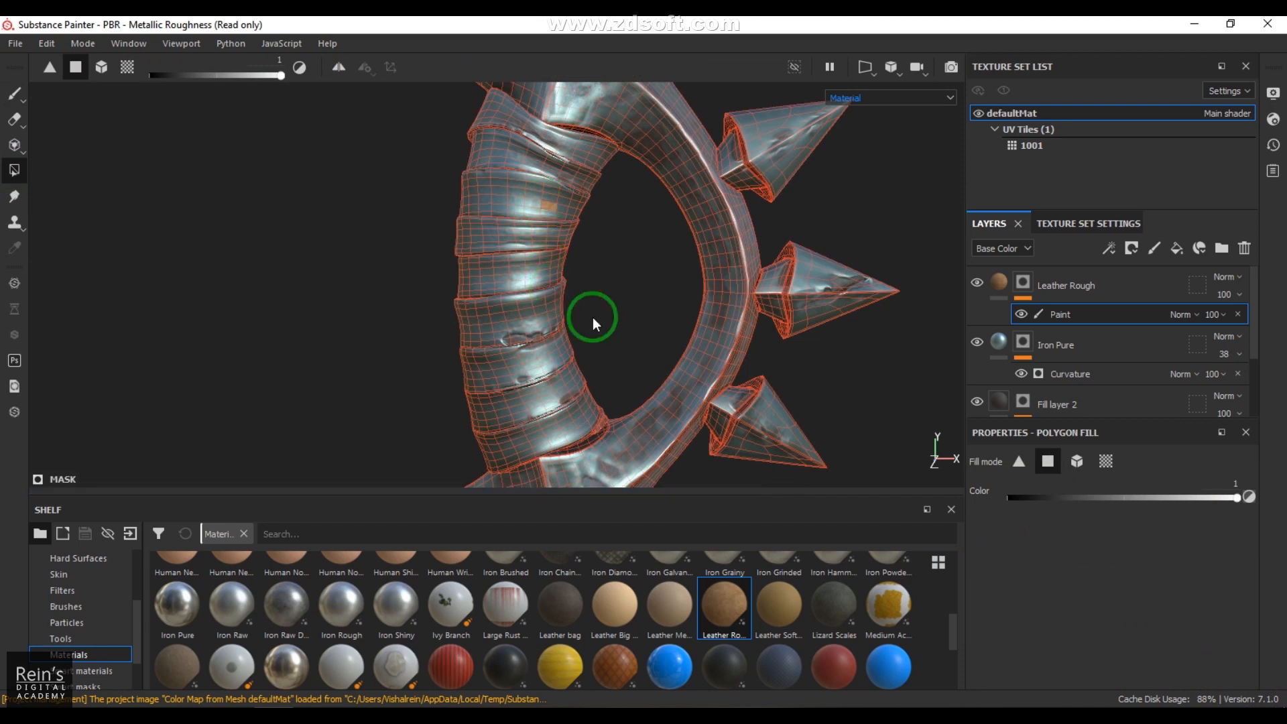
left_click(1105, 462)
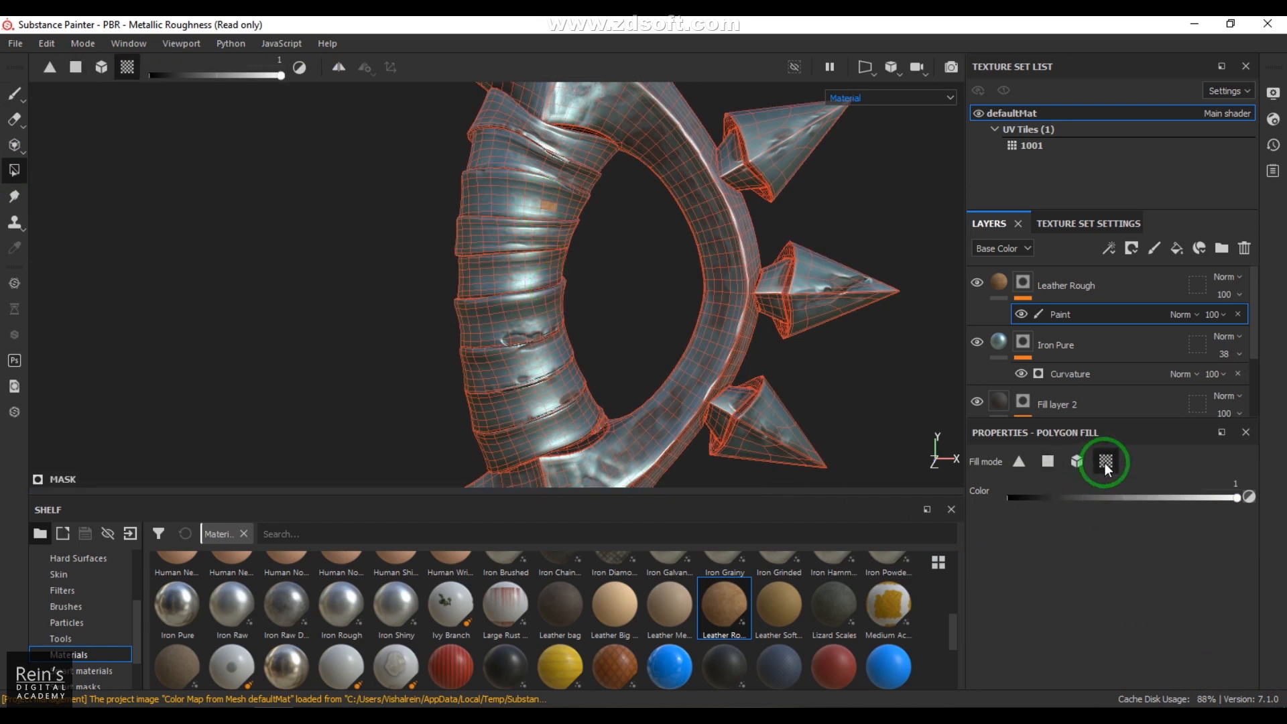
left_click(512, 262)
left_click(532, 212)
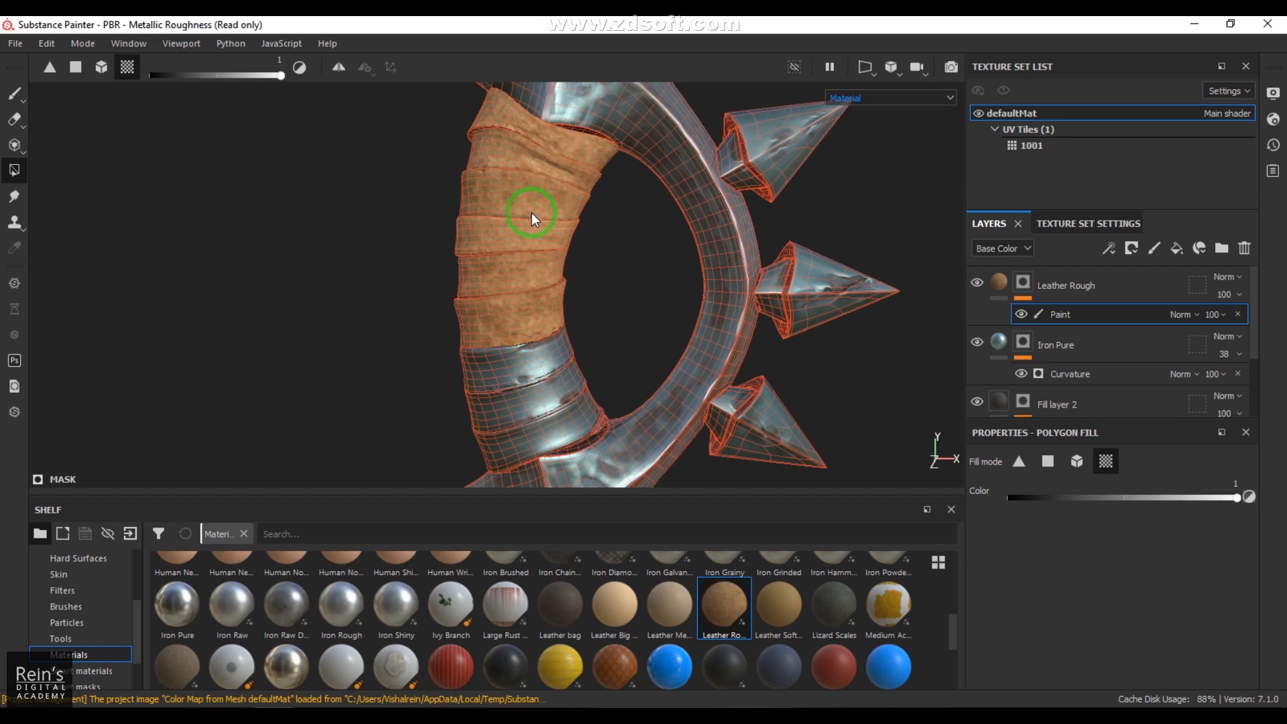
left_click(538, 375)
left_click_drag(473, 340, 351, 361, "alt")
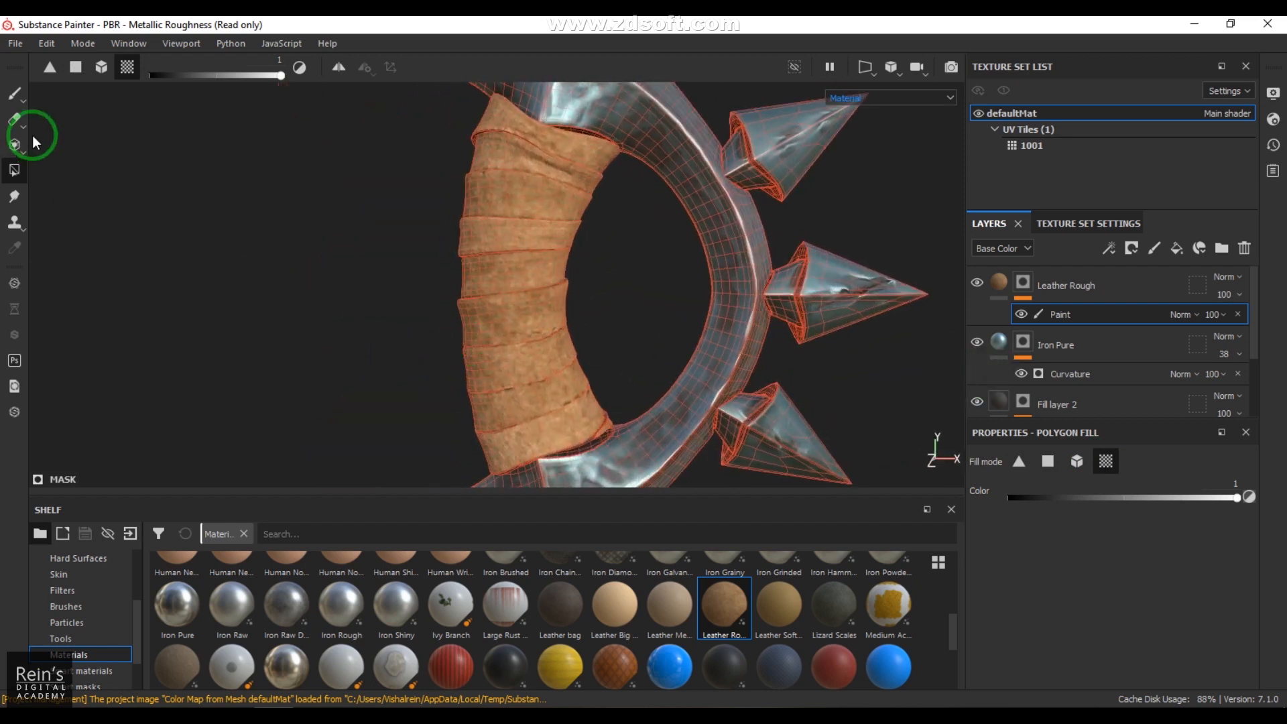
left_click(14, 93)
mouse_move(696, 374)
left_mouse_down("alt")
mouse_move(451, 319)
mouse_move(537, 403)
mouse_move(565, 215)
mouse_move(614, 262)
left_mouse_up("alt")
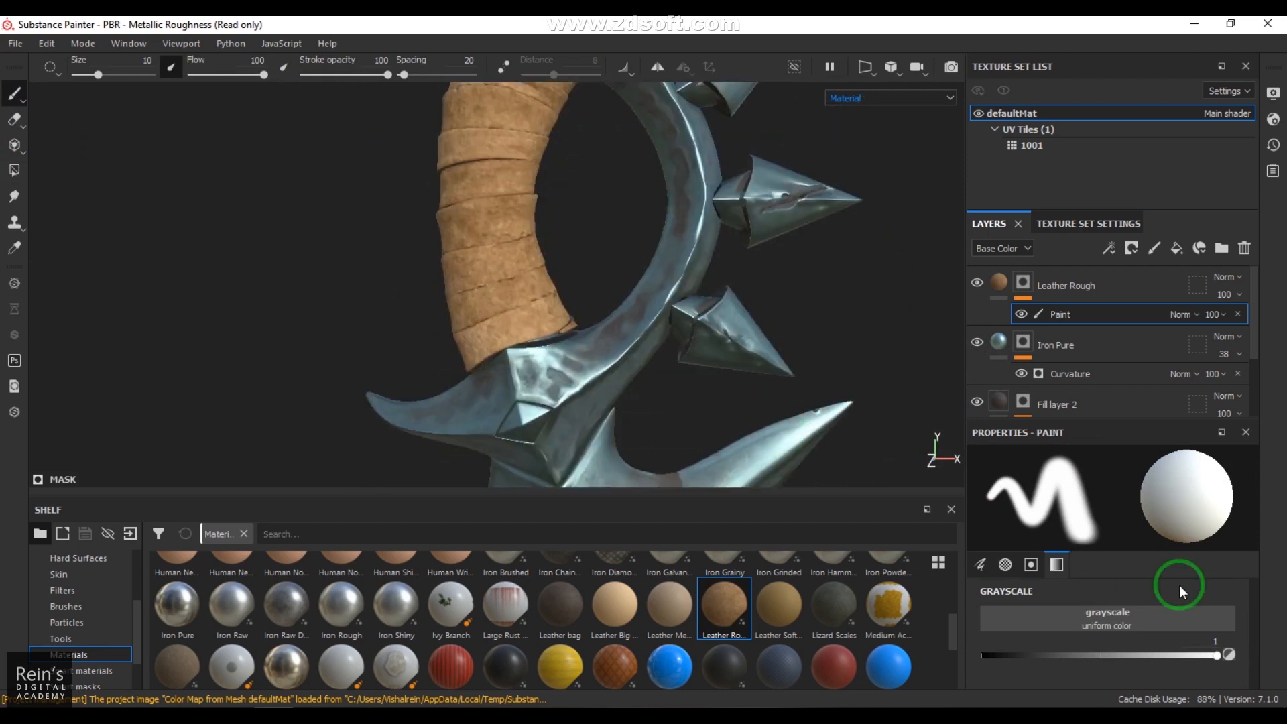
Step: Change the Leather Rough color to a saturated reddish brown of about R 0.545, G 0.254, B 0.156
left_click(999, 283)
left_click(1104, 663)
left_click(1204, 619)
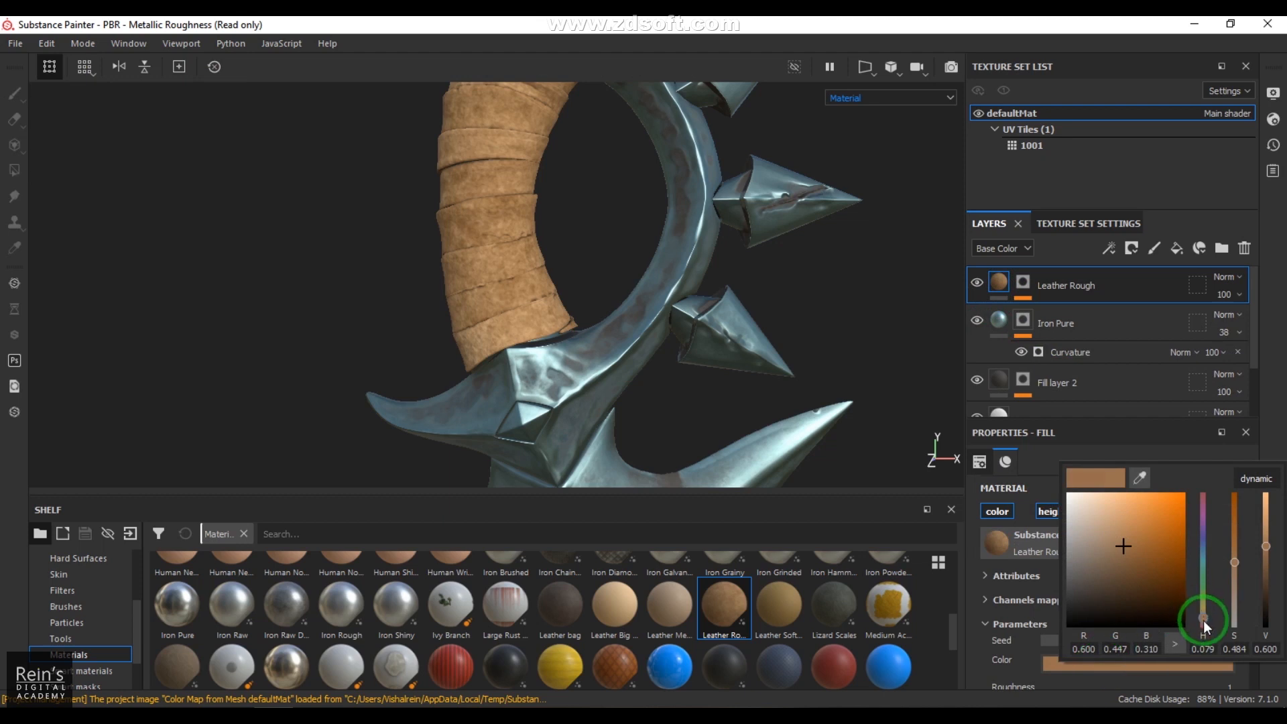
left_click_drag(1203, 619, 1203, 622)
left_click_drag(1145, 550, 1151, 558)
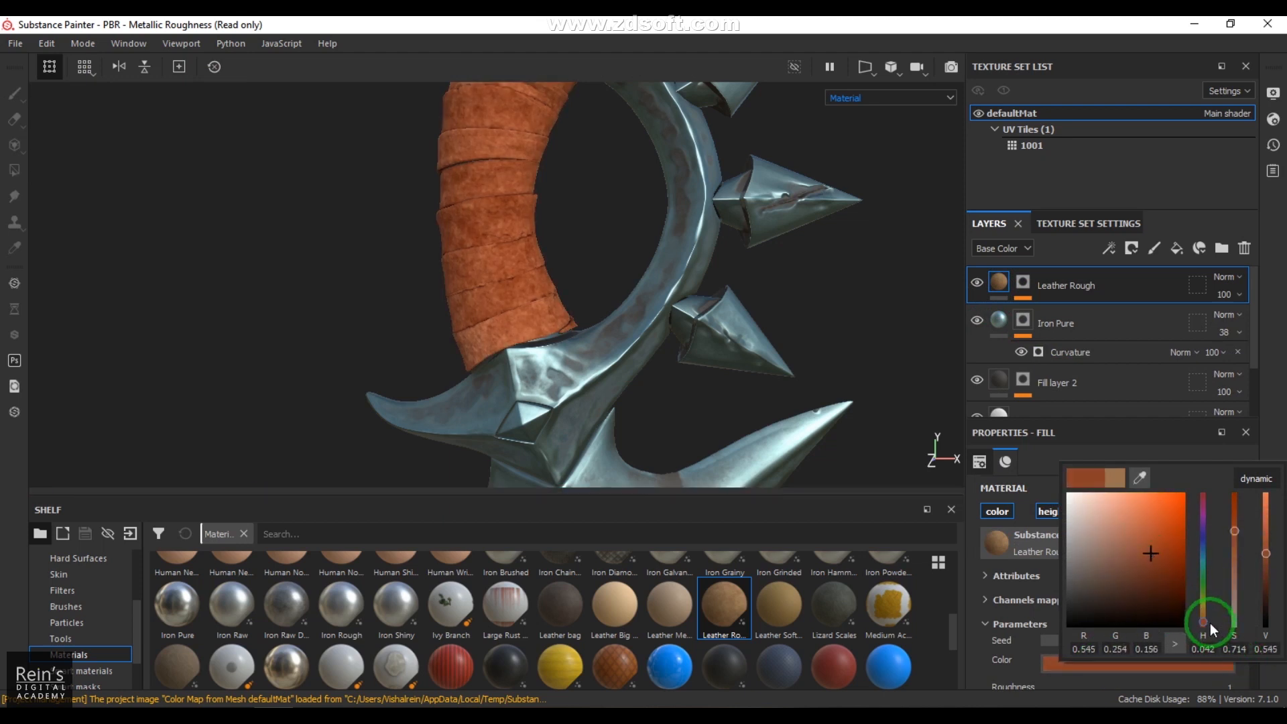
left_click_drag(518, 274, 665, 323, "alt")
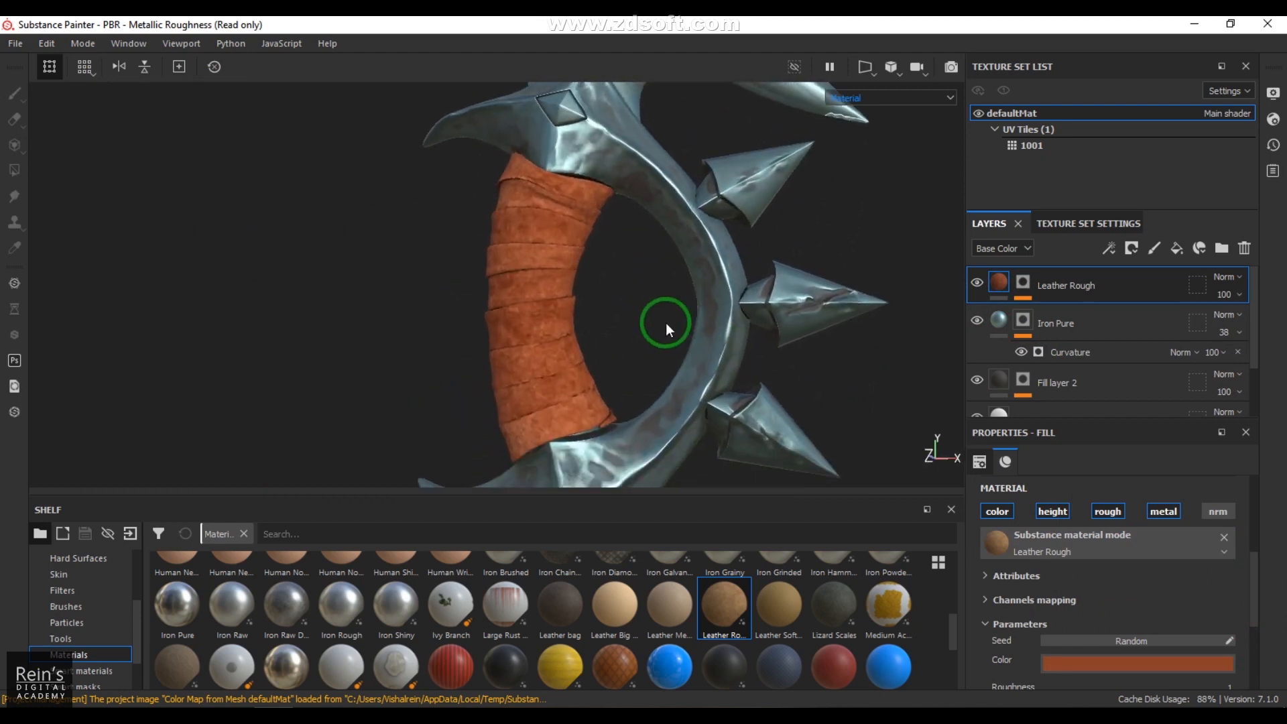
Step: Duplicate the Leather Rough layer and set the copy's color to a lighter tan of R 0.653, G 0.407, B 0.324
right_click(999, 284)
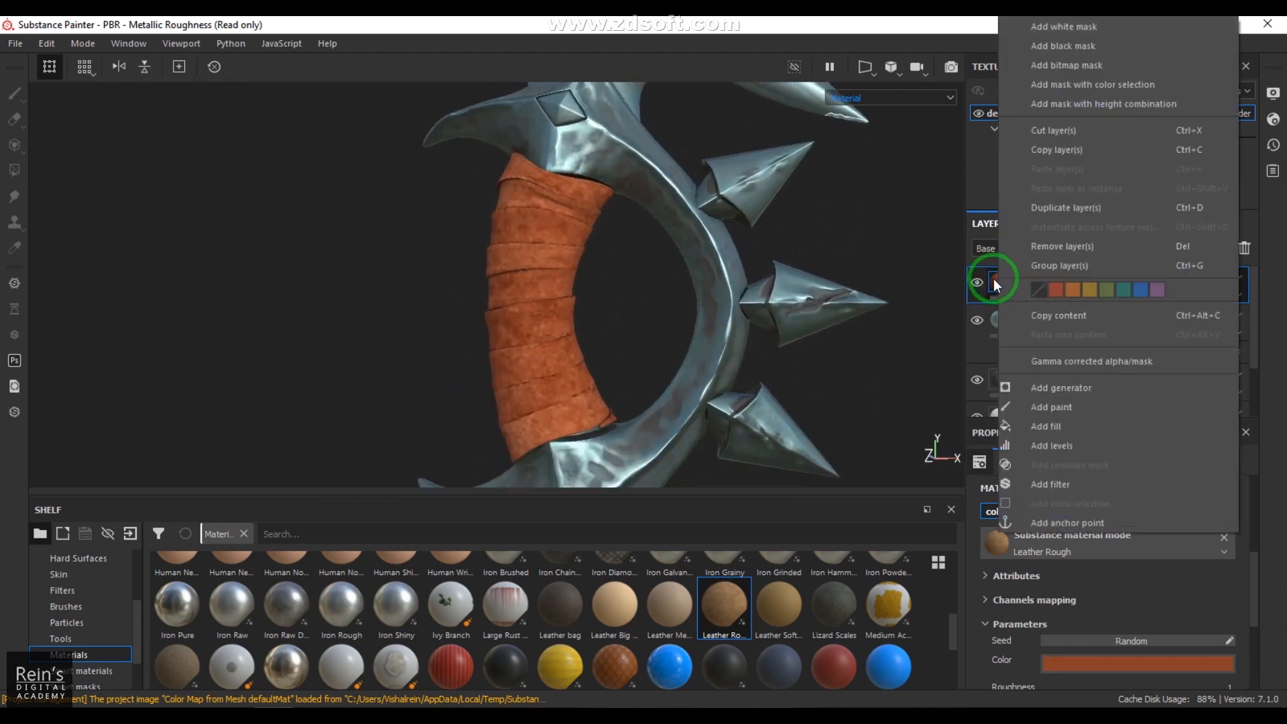
left_click(1055, 212)
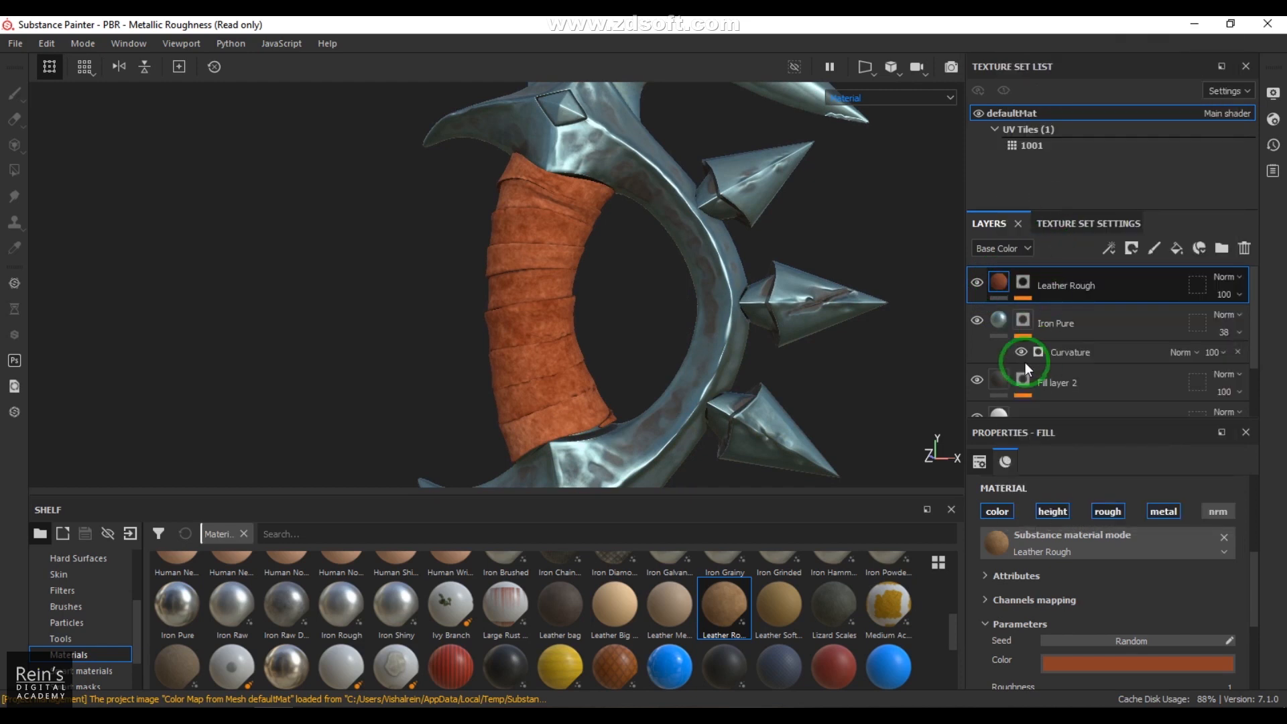
left_click(1076, 664)
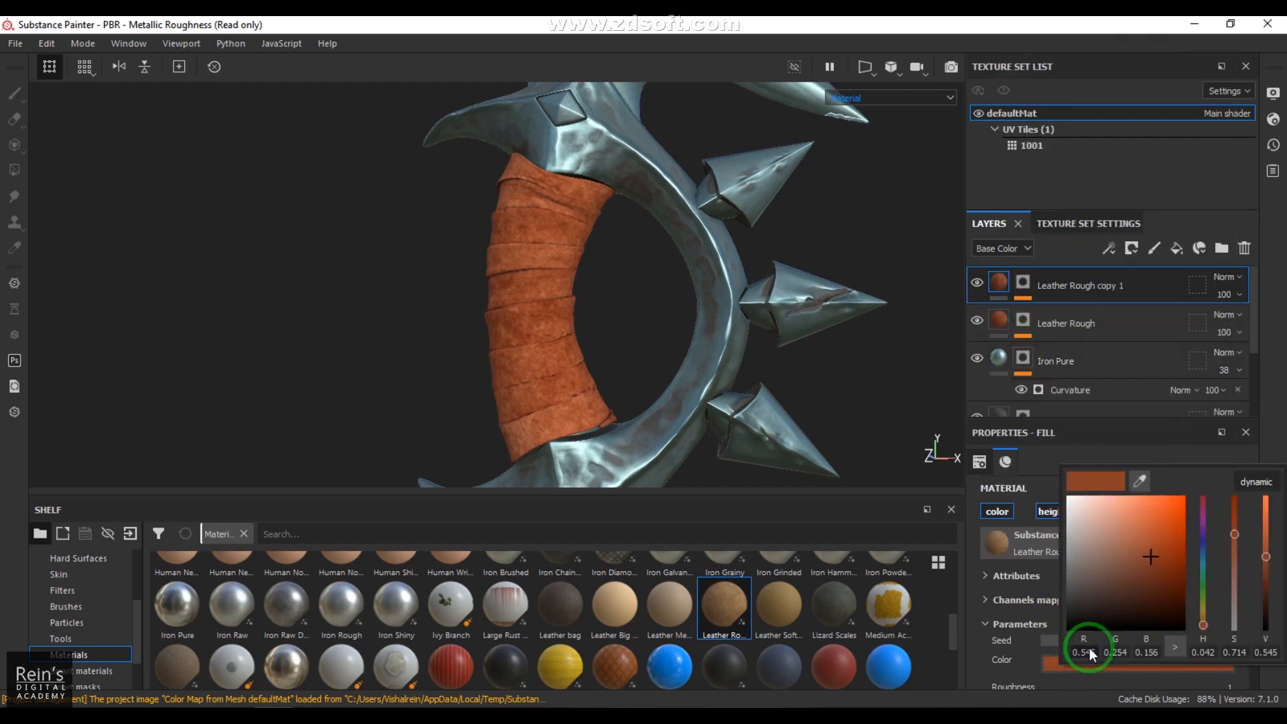
left_click_drag(1148, 559, 1126, 541)
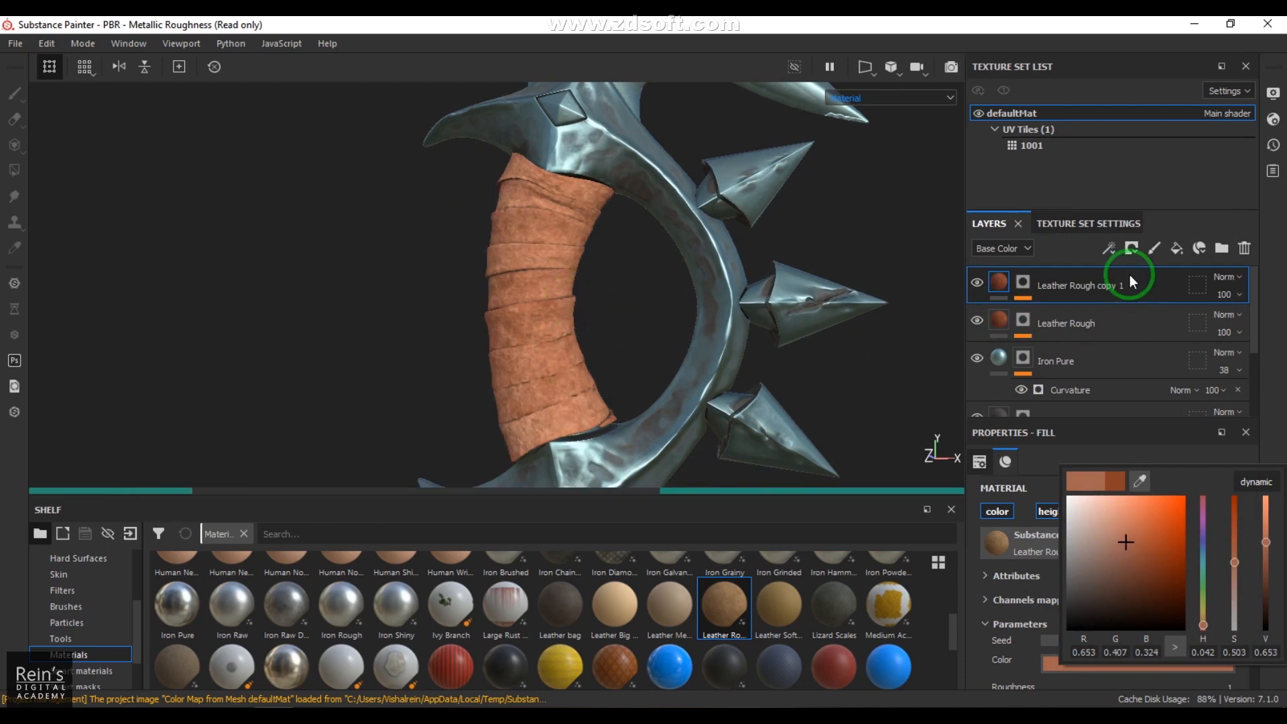
Step: Add a generator above the Paint effect in the duplicated leather layer's mask and bring up the available generators
left_click(1021, 285)
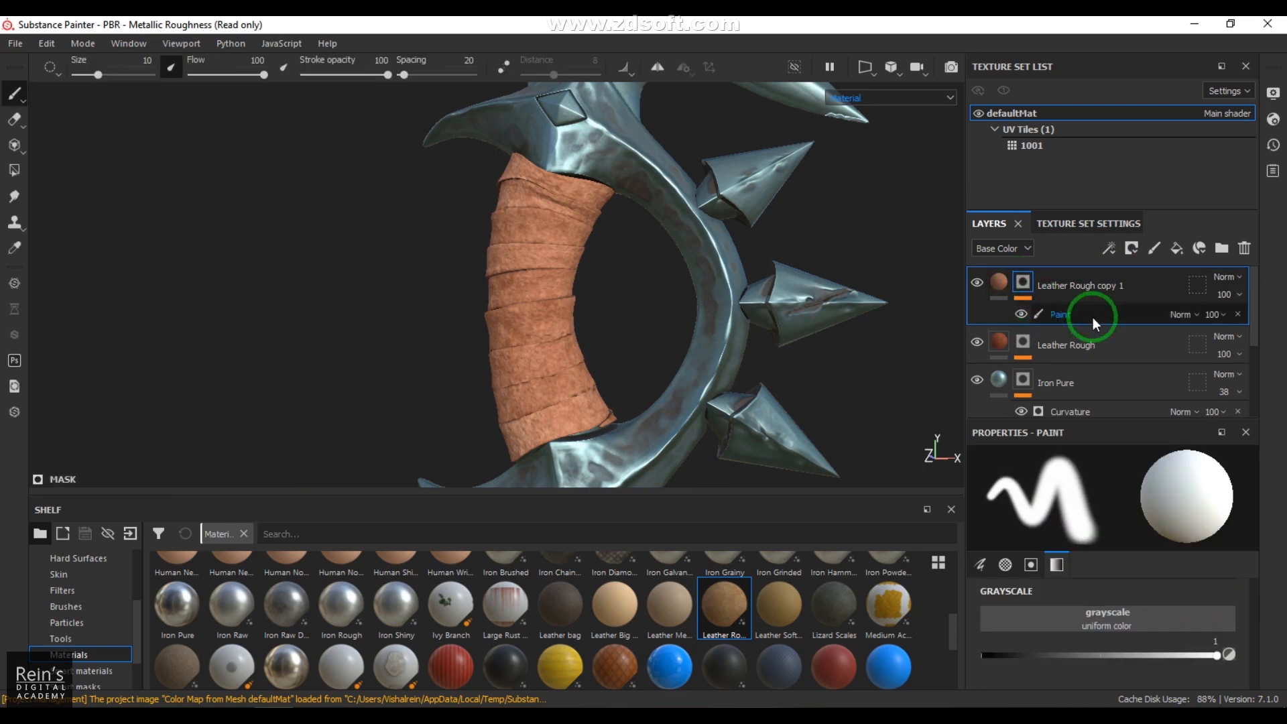
left_click(1110, 251)
left_click(1142, 271)
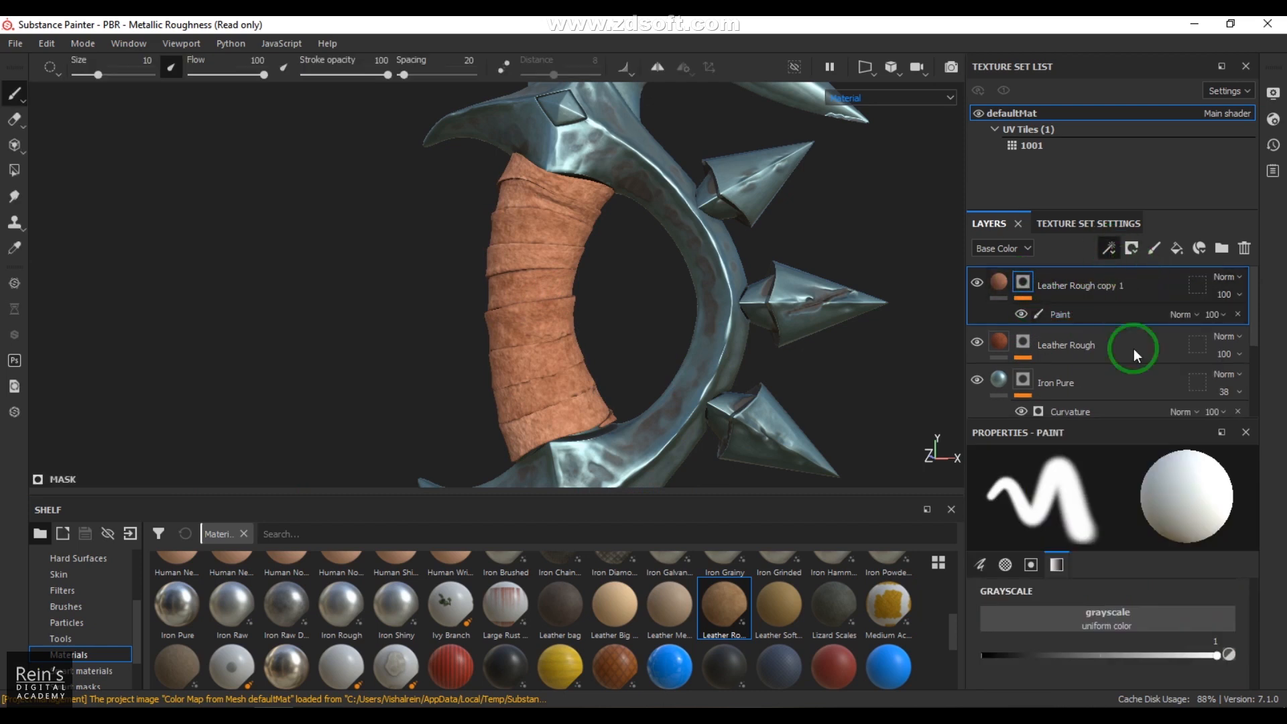
left_click(1126, 493)
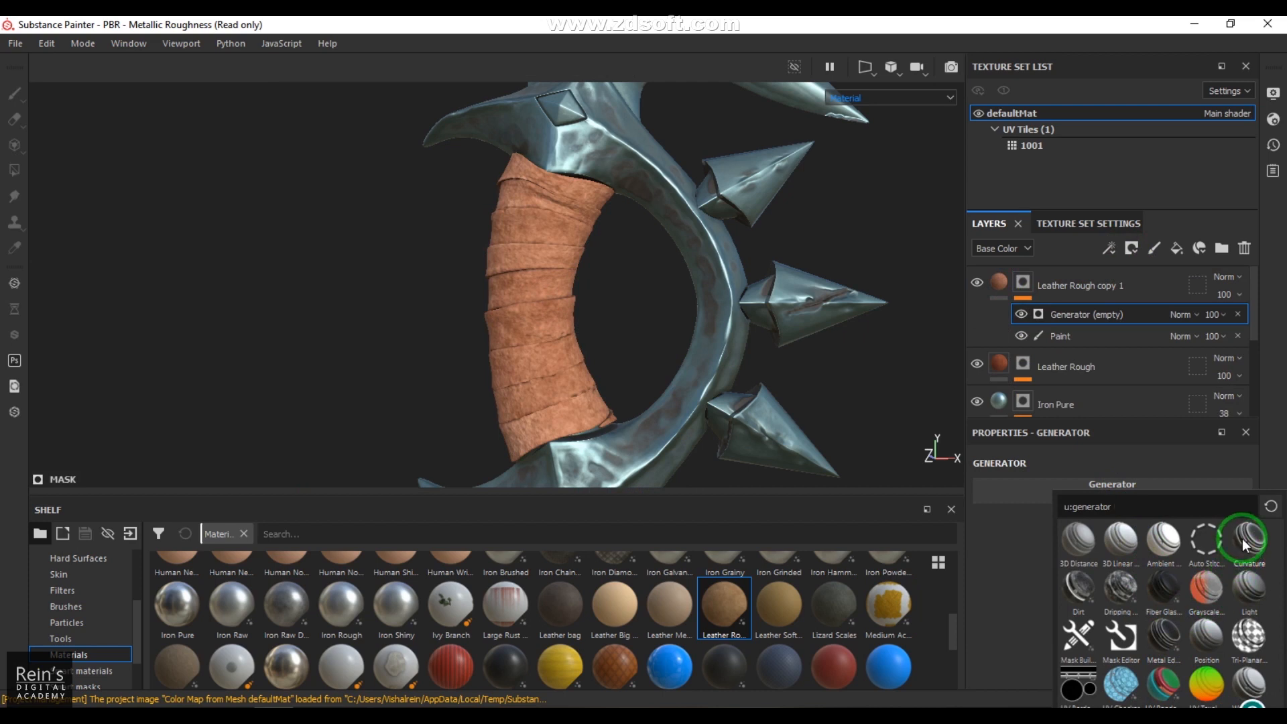
mouse_move(1173, 642)
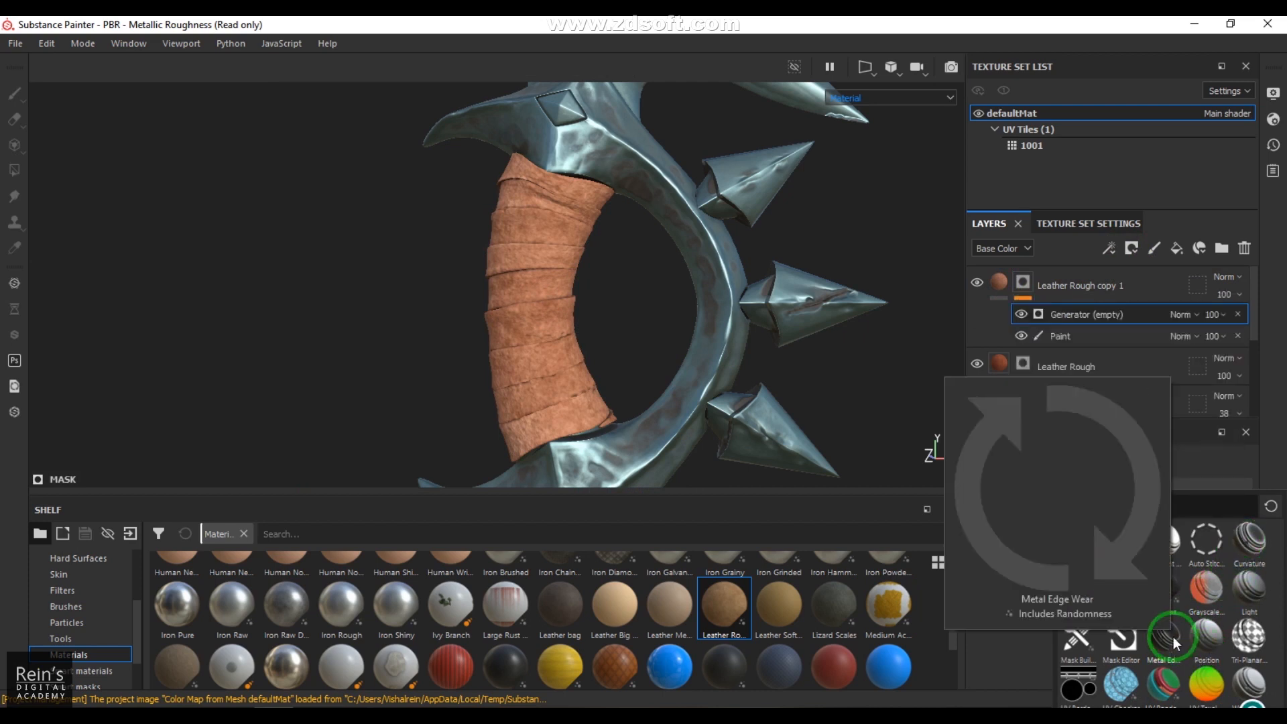
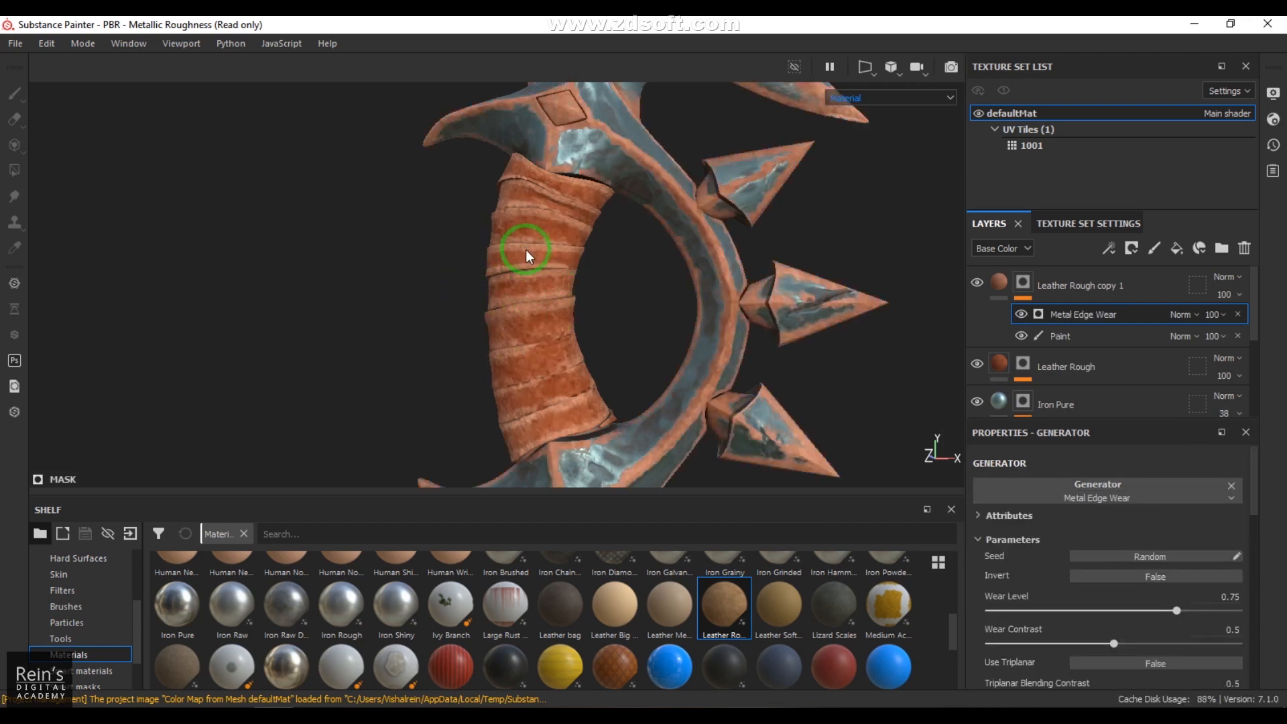
Step: Set the lighter leather layer's Metal Edge Wear generator to Multiply blending, with Wear Level 0.49 and Wear Contrast 0.09
left_click(1181, 314)
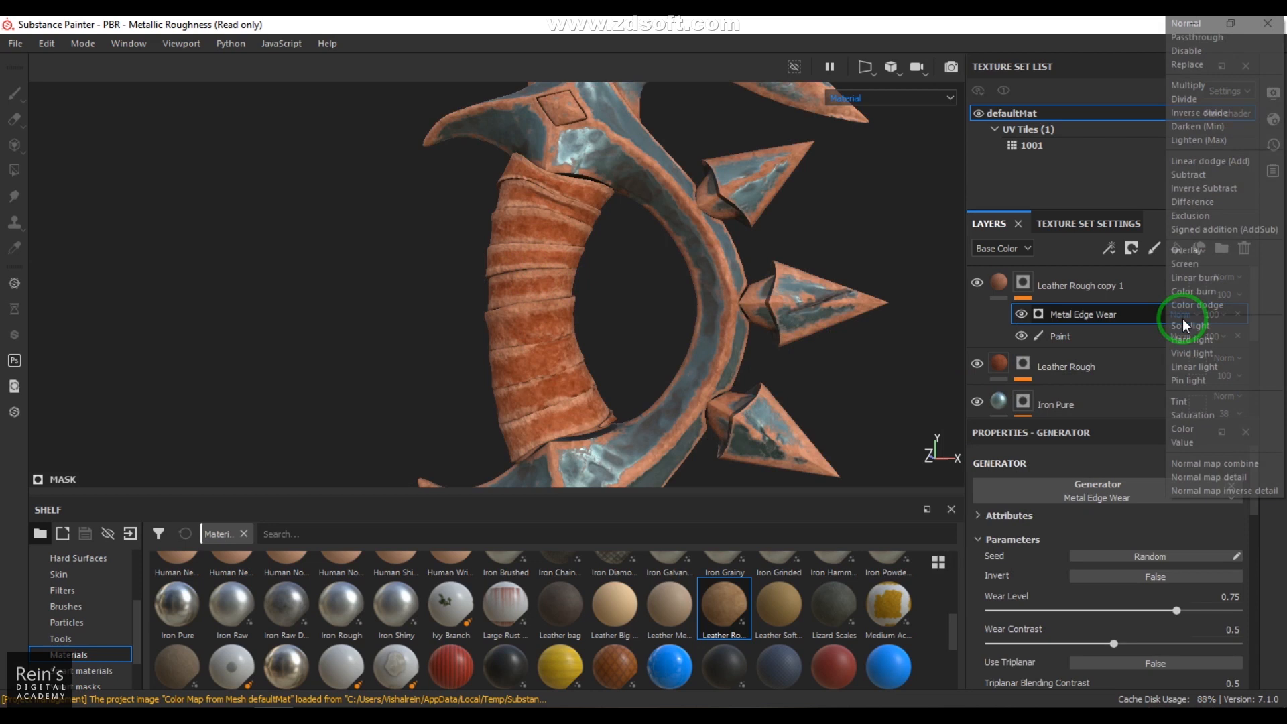
left_click(1200, 87)
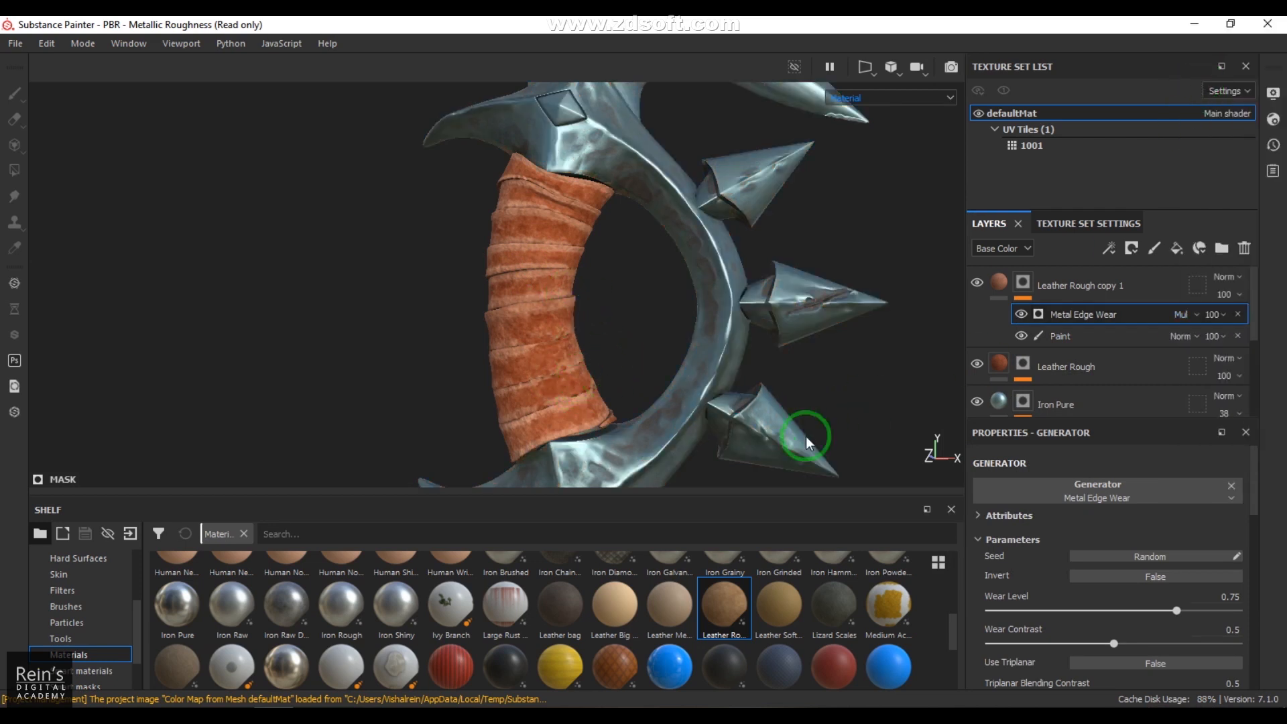
left_click_drag(1071, 613, 1110, 607)
left_click_drag(1114, 644, 1012, 645)
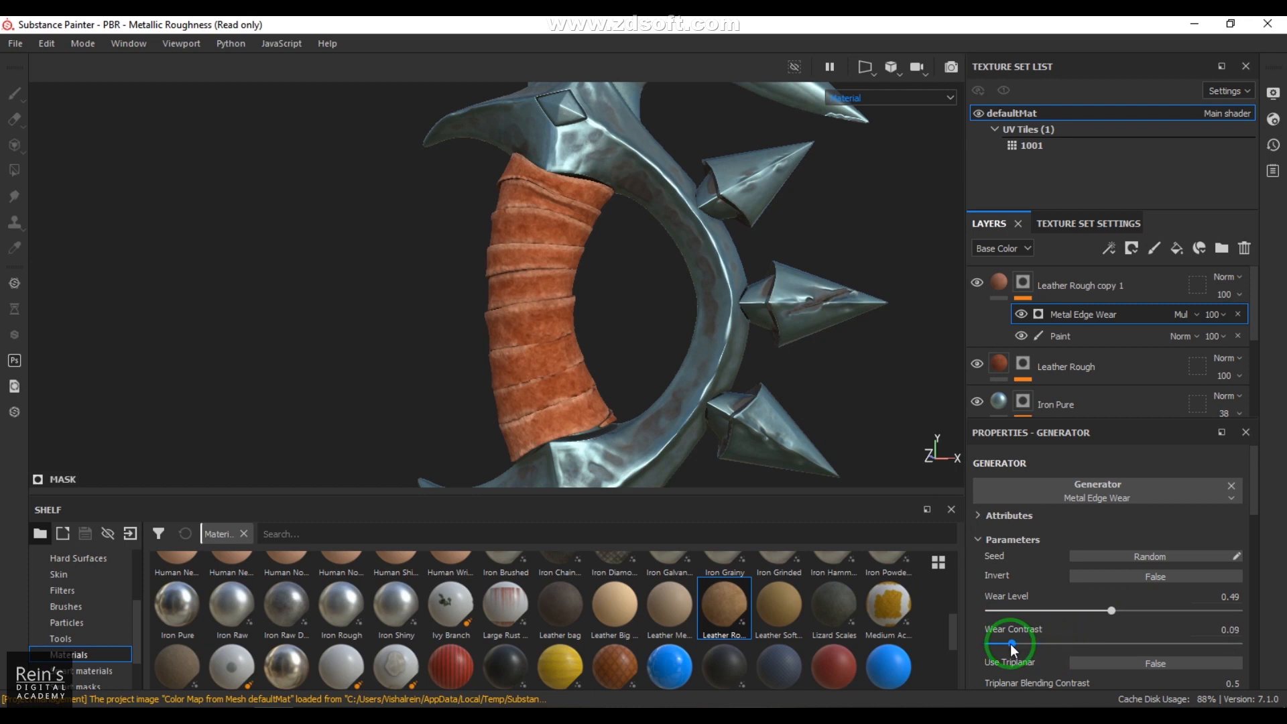
left_click_drag(583, 345, 486, 271, "alt")
right_click_drag(486, 271, 935, 429, "alt")
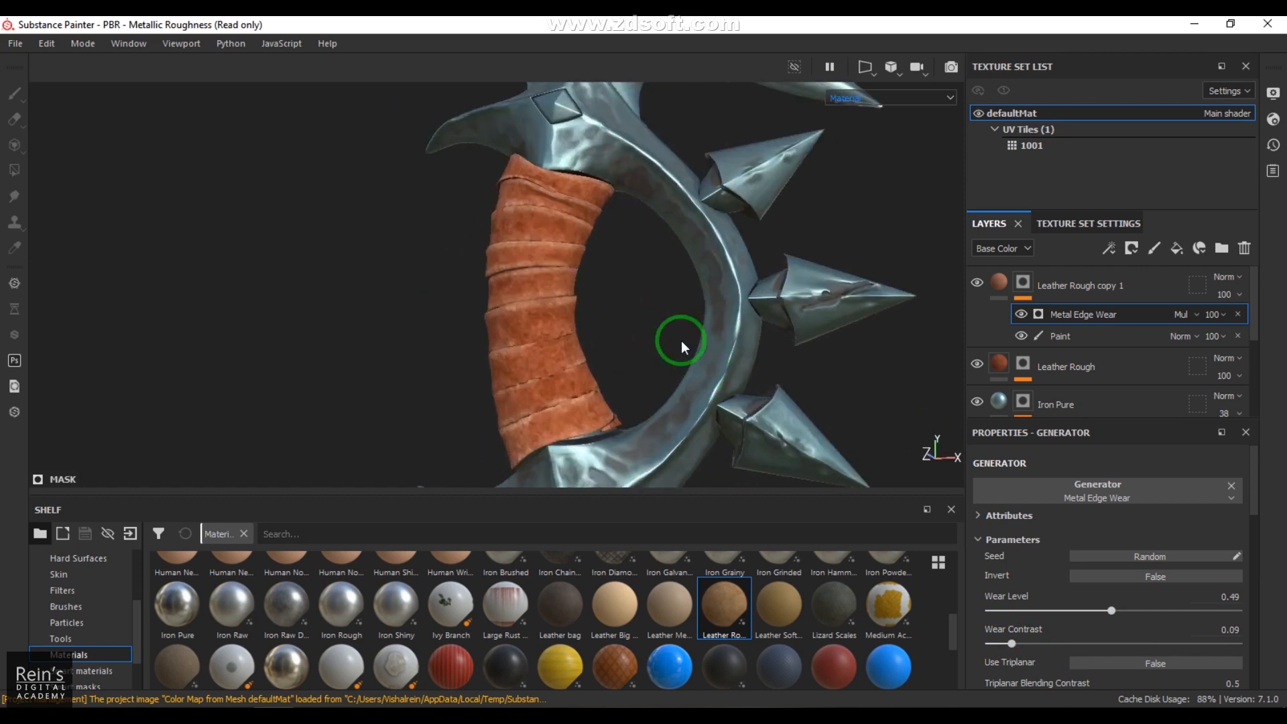
right_click_drag(577, 359, 647, 367, "alt")
left_click_drag(647, 368, 662, 320, "alt")
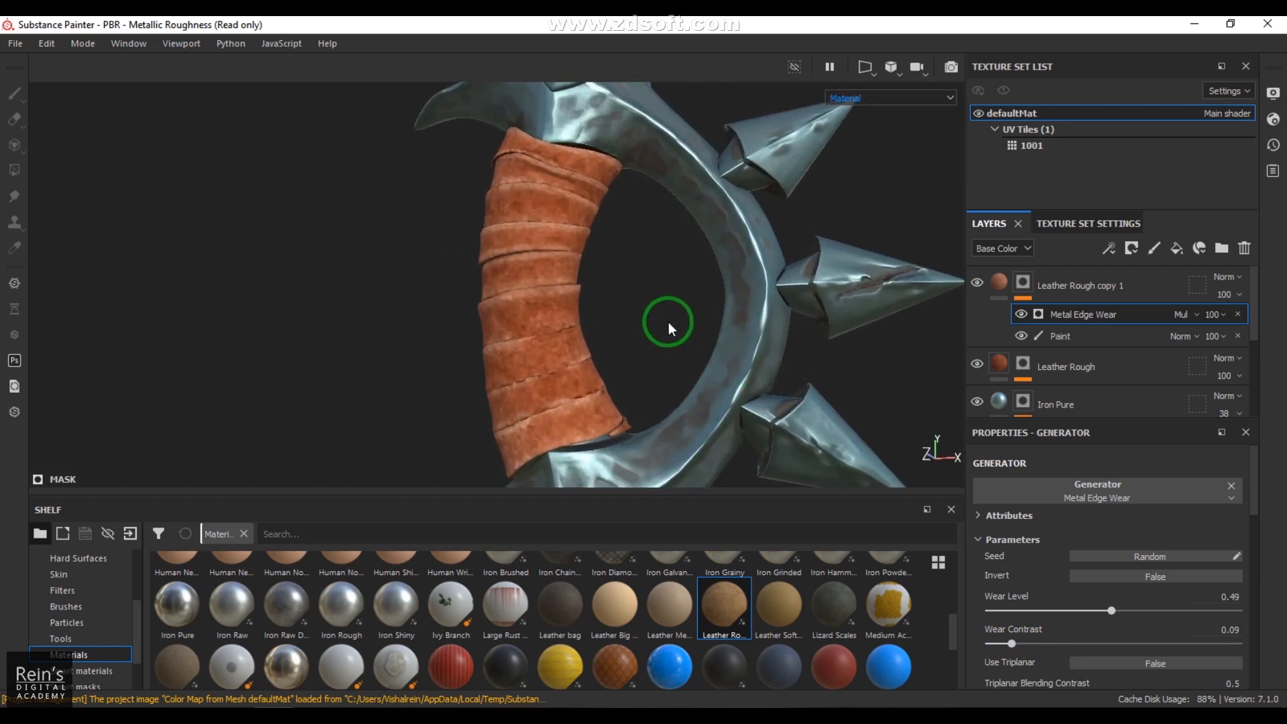
Step: Duplicate the Leather Rough copy 1 layer and set the new copy's color to a dark brown of R 0.329, G 0.162, B 0.105
left_click(998, 363)
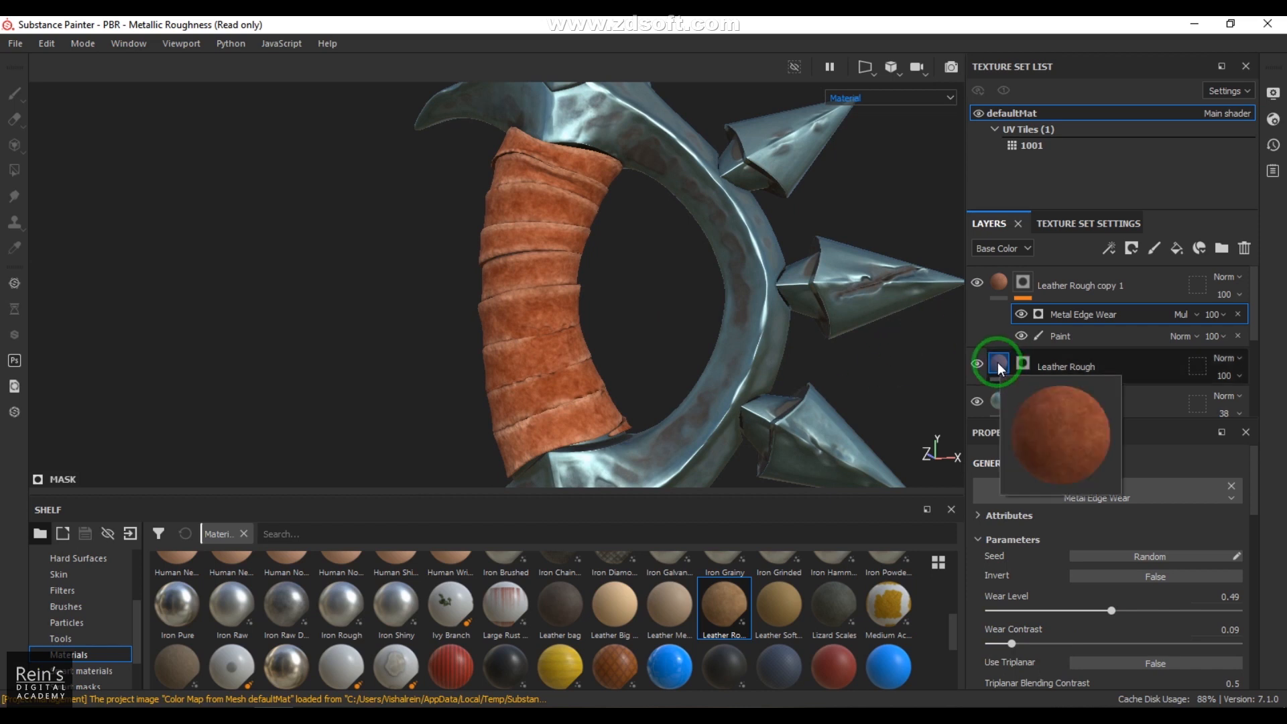
left_click(1000, 287)
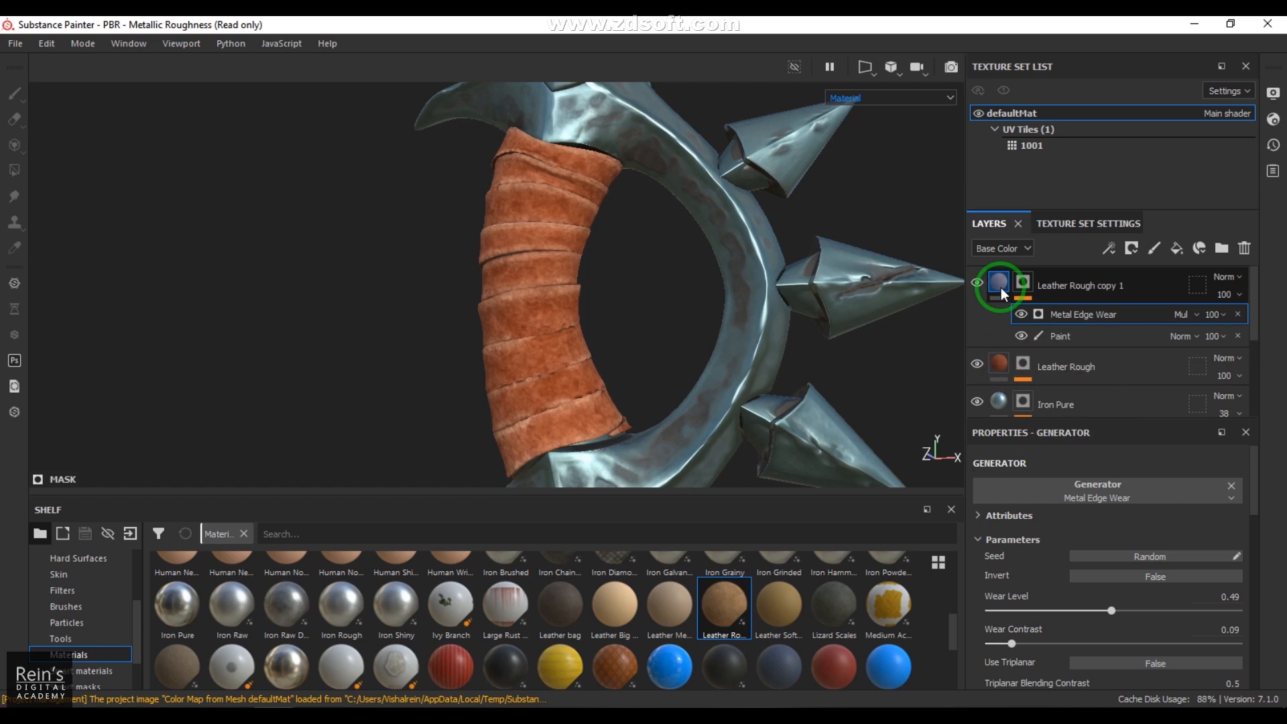
right_click(994, 284)
left_click(1066, 207)
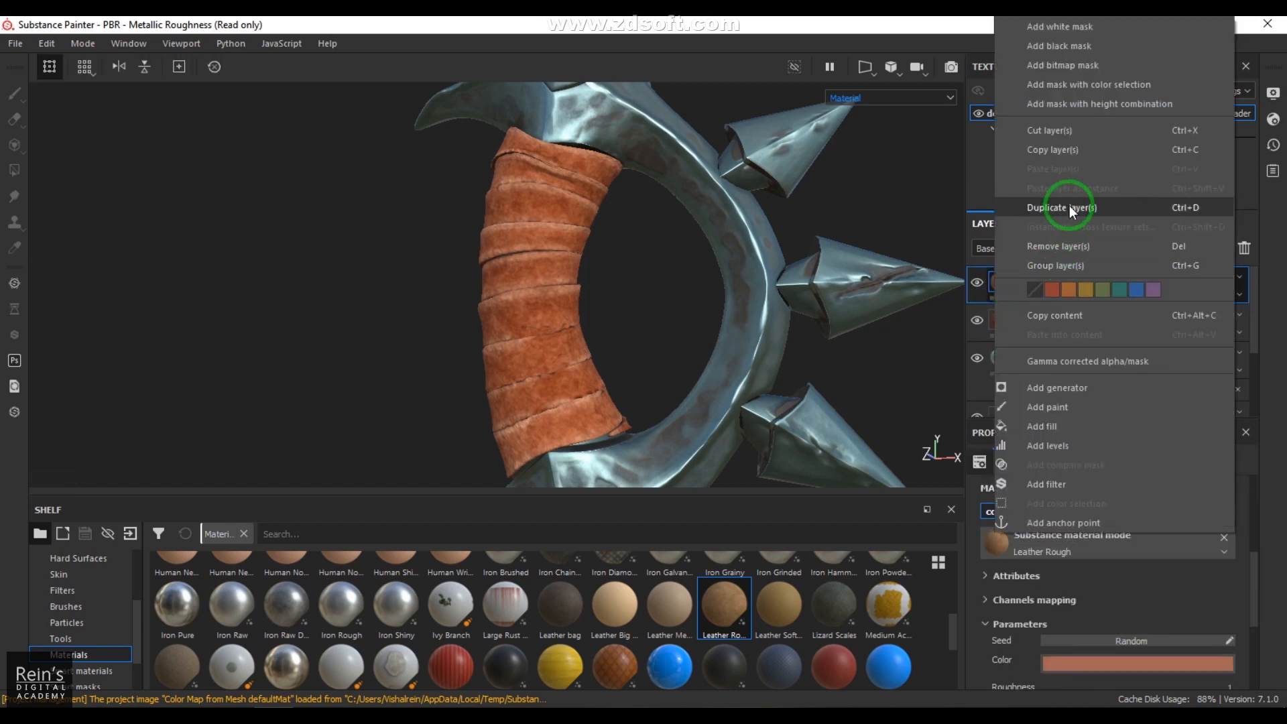
left_click(1068, 273)
left_click(1003, 285)
left_click(1132, 662)
left_click(1145, 577)
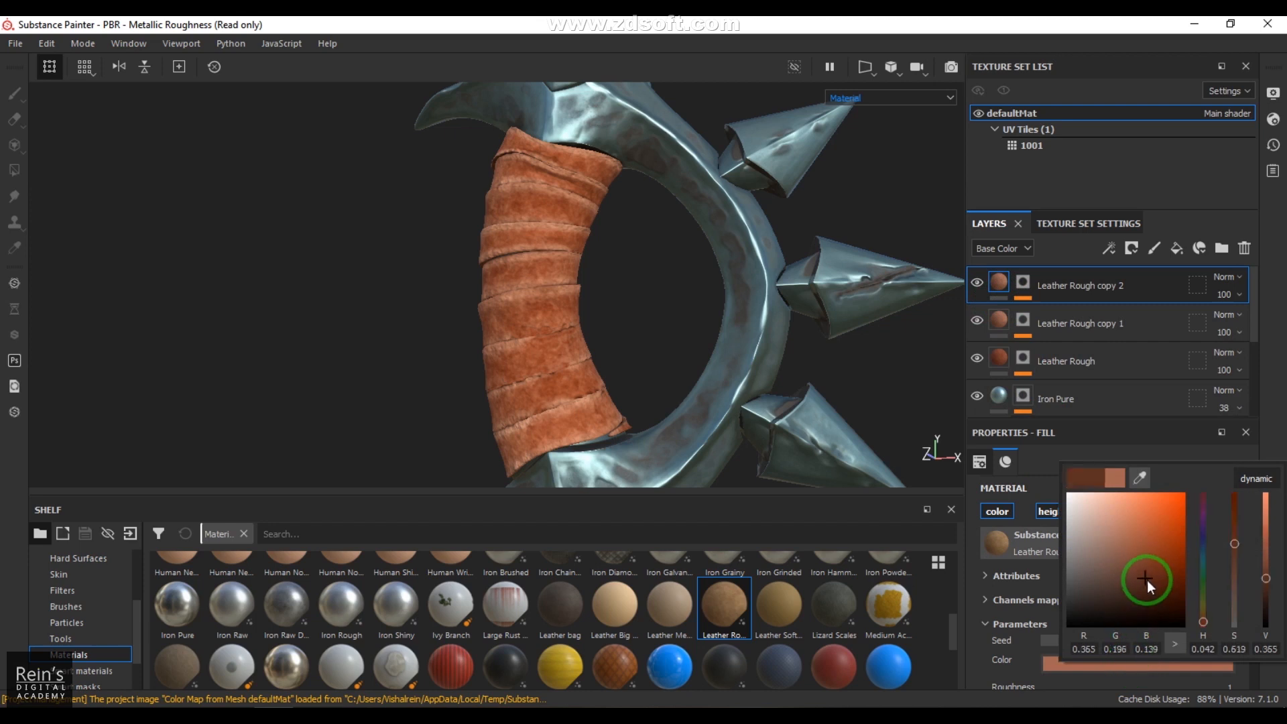
left_click(726, 397)
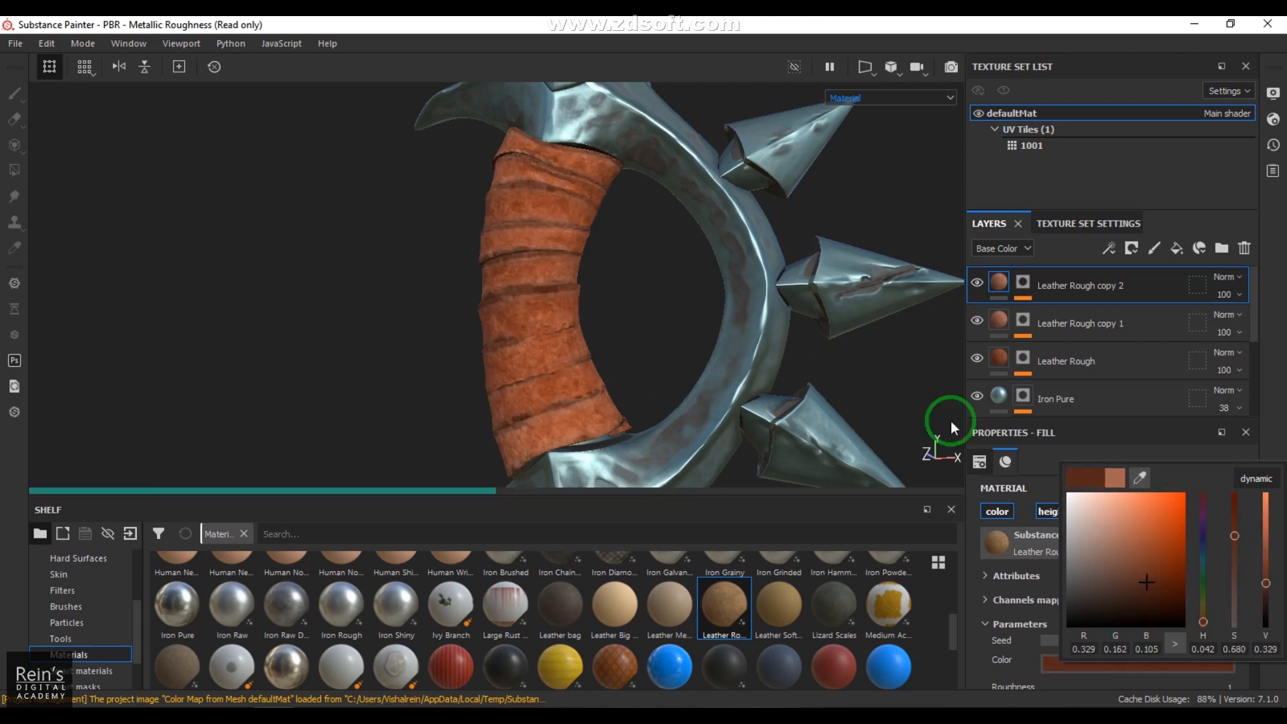
Step: Invert the Metal Edge Wear generator in the dark leather layer's mask and set Wear Level to 0.84 and Wear Contrast to 0.04
left_click(1071, 302)
left_click(1023, 283)
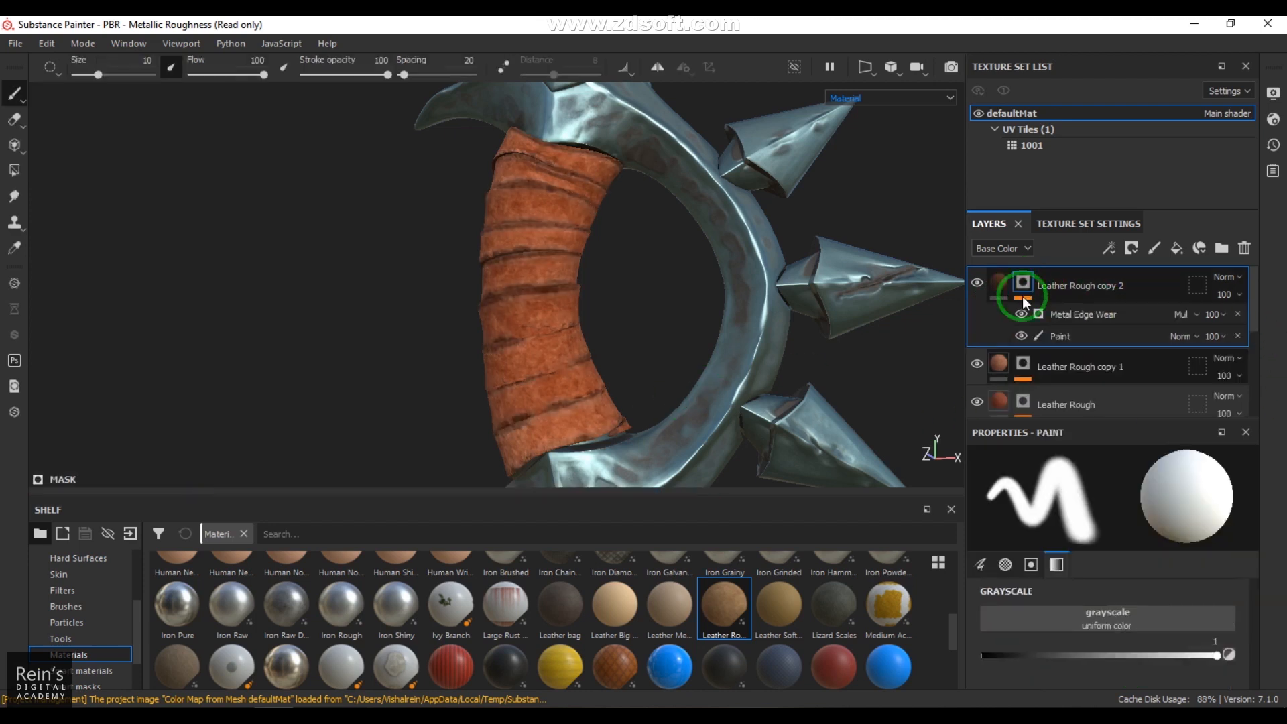
left_click(1085, 317)
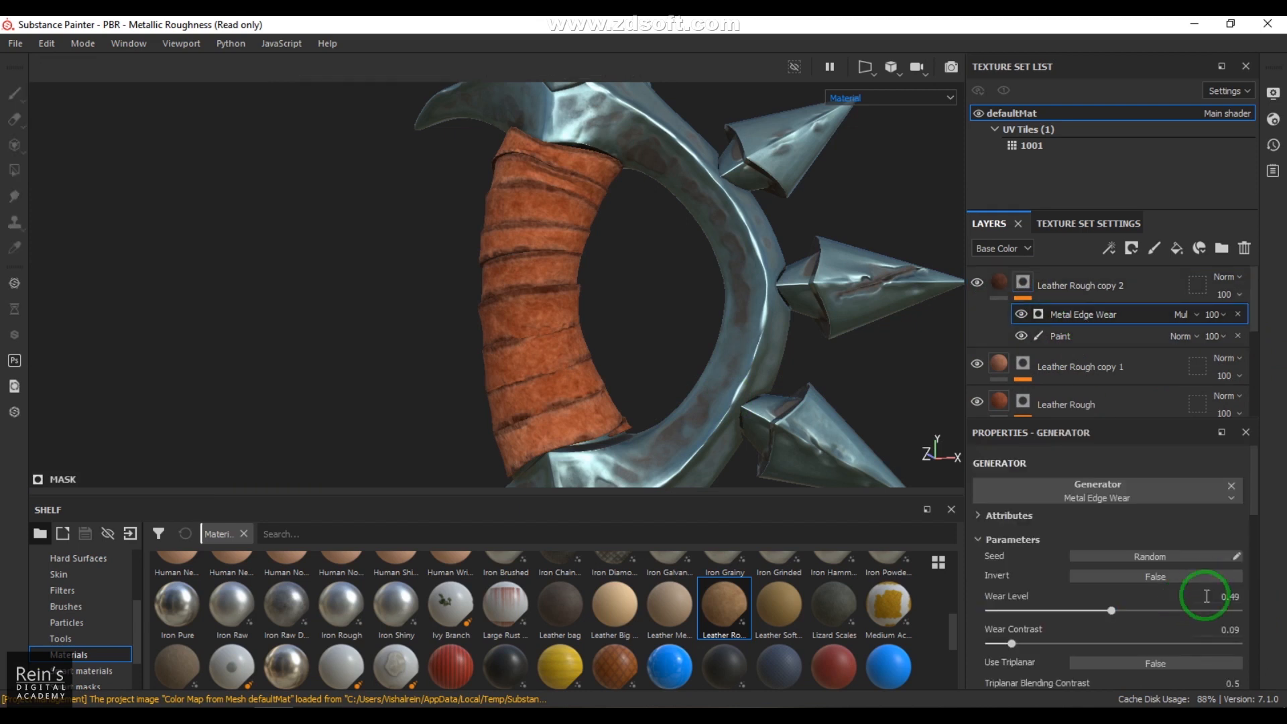
left_click(1135, 577)
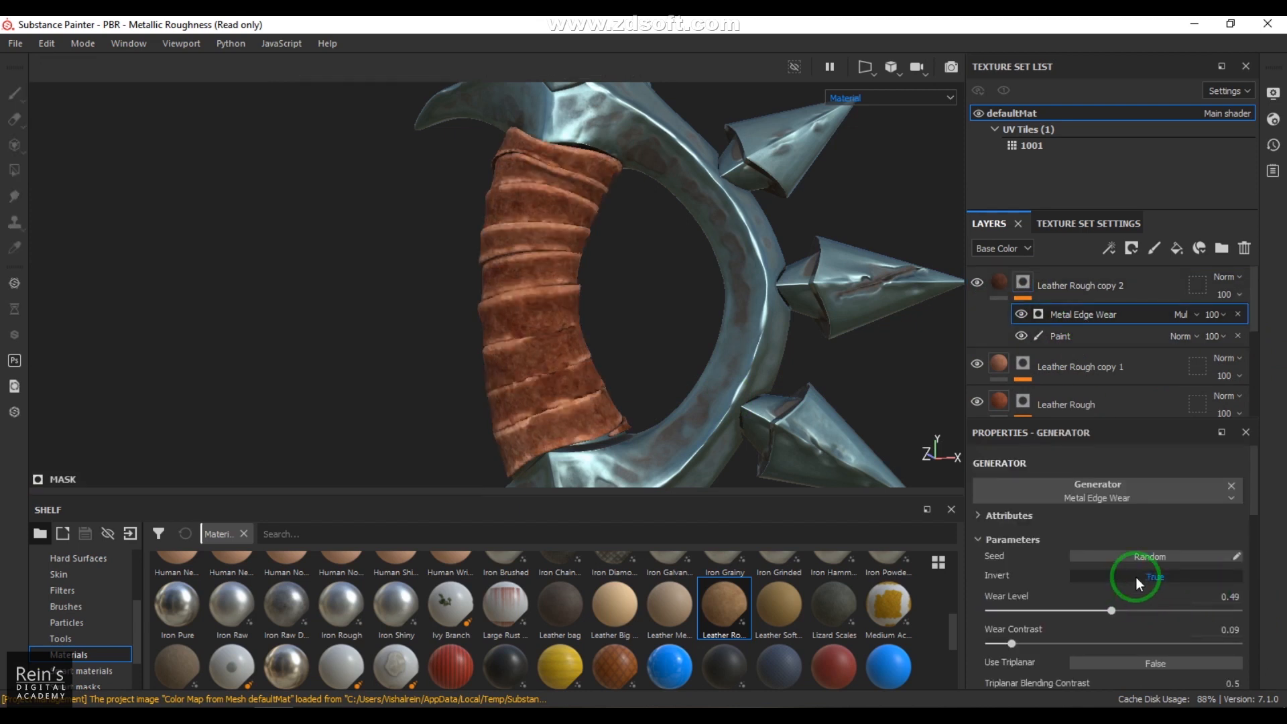
left_click(1048, 611)
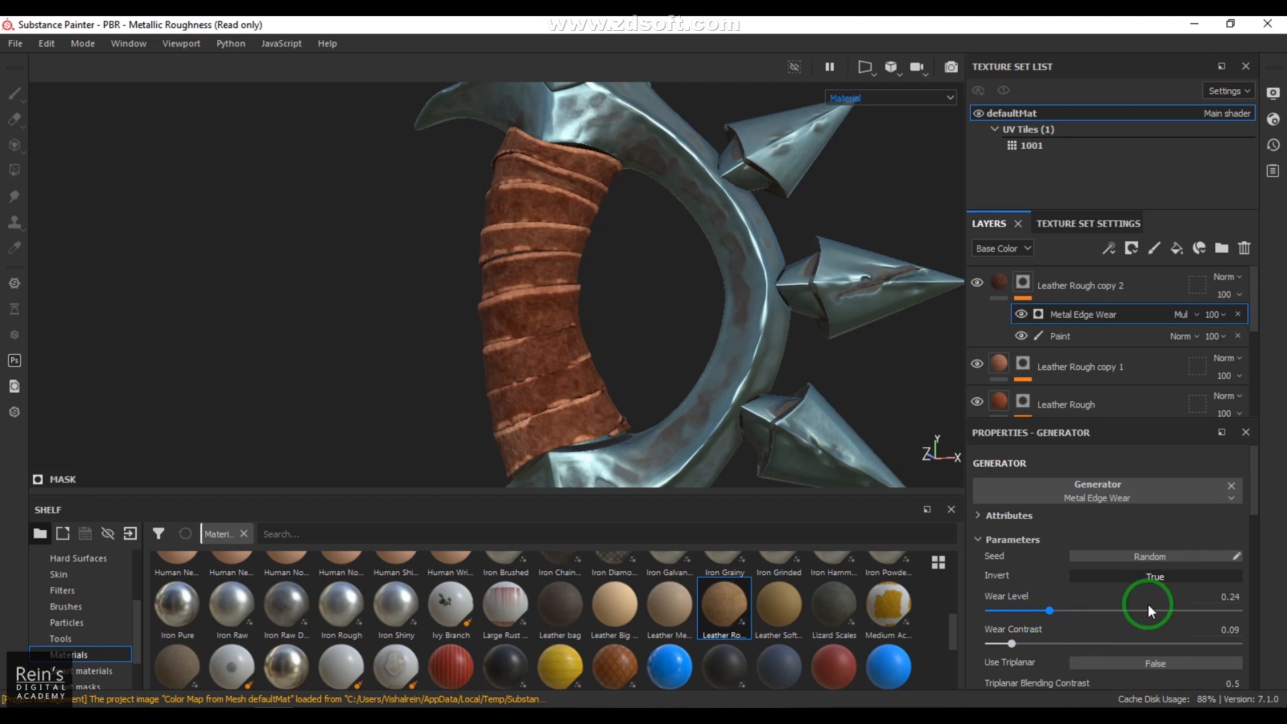
left_click_drag(1179, 606, 1207, 606)
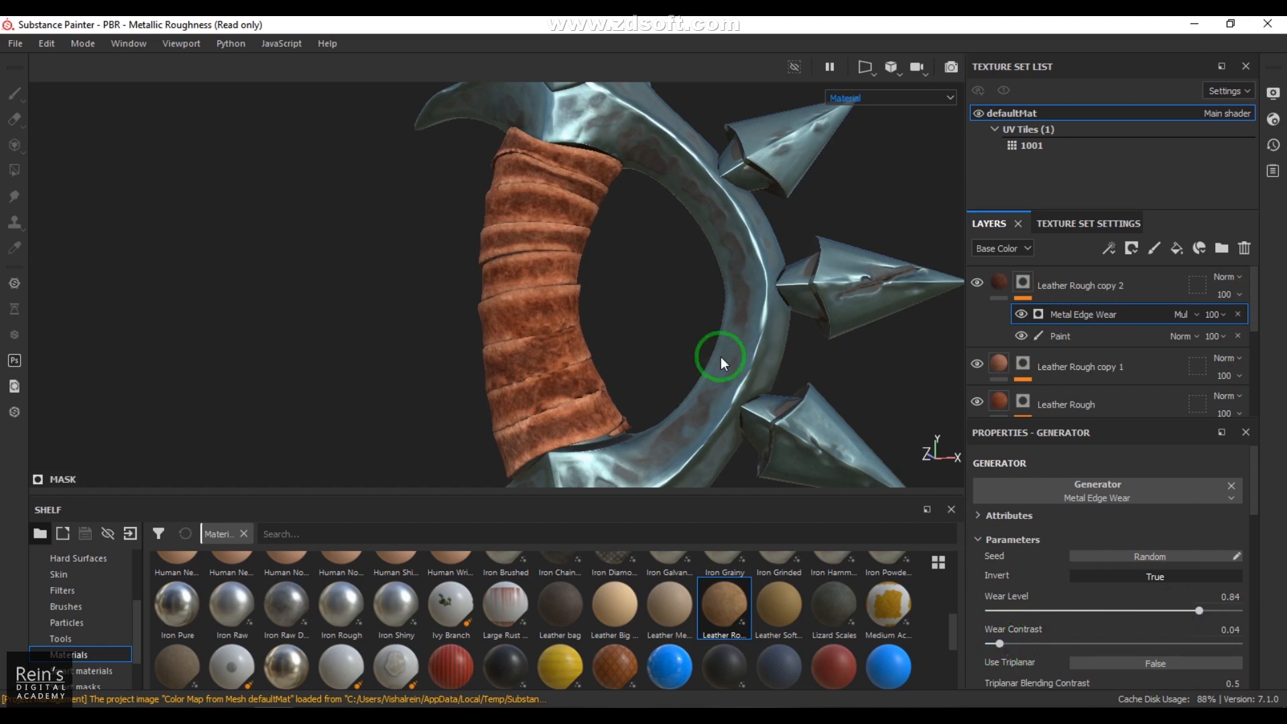
left_click_drag(678, 376, 929, 344, "alt")
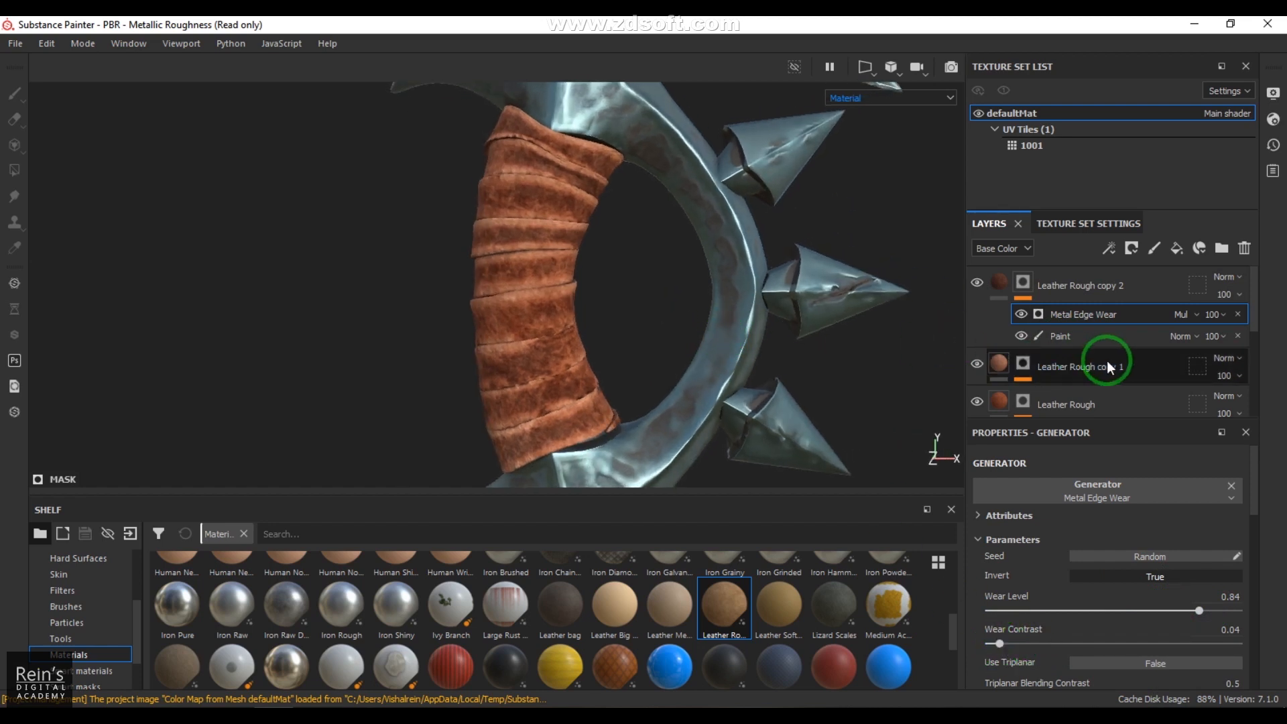
Step: Reduce the opacity of Leather Rough copy 1 to 24 and of Leather Rough copy 2 to 65
left_click(995, 363)
left_click(1228, 376)
mouse_move(1229, 397)
left_mouse_down()
mouse_move(1241, 405)
mouse_move(1226, 408)
left_mouse_up()
left_click(1225, 295)
left_click_drag(1242, 325, 1255, 331)
left_click_drag(534, 362, 581, 365, "alt")
right_click_drag(581, 311, 630, 369, "alt")
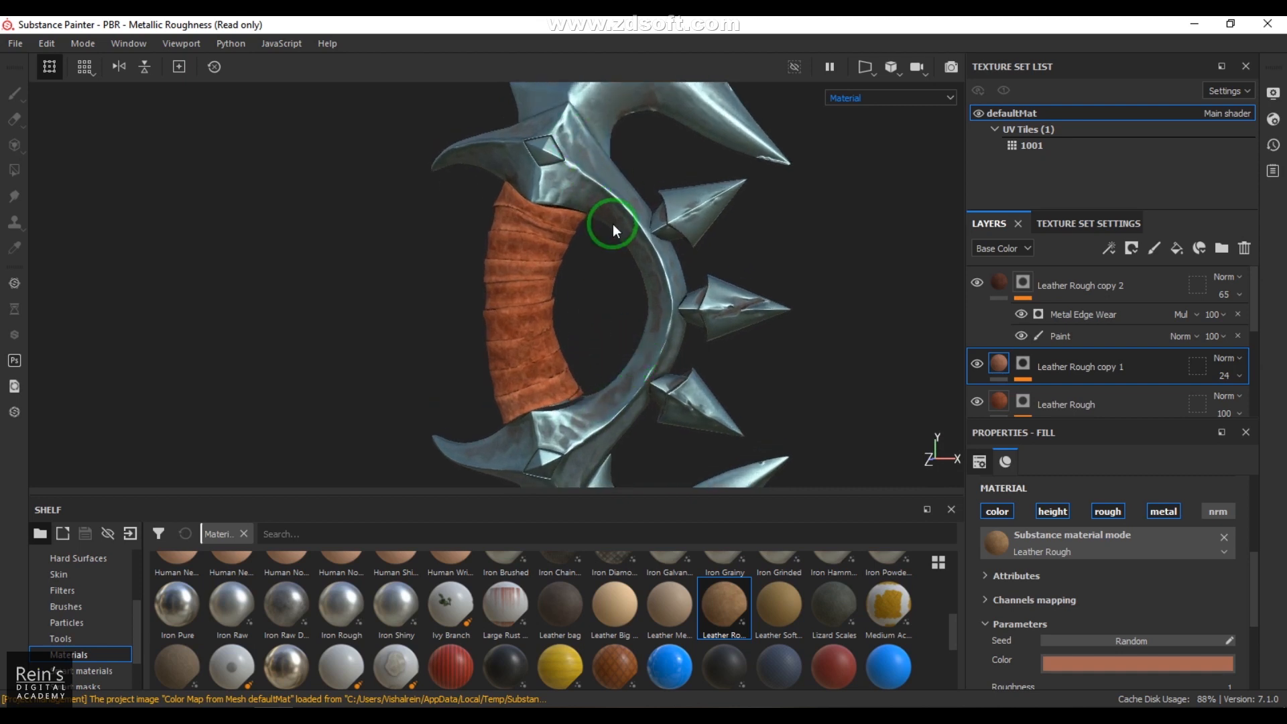
Step: Add the Brass Pure material as a layer above the leather layers and give it a black mask with a Paint effect
left_click(1168, 276)
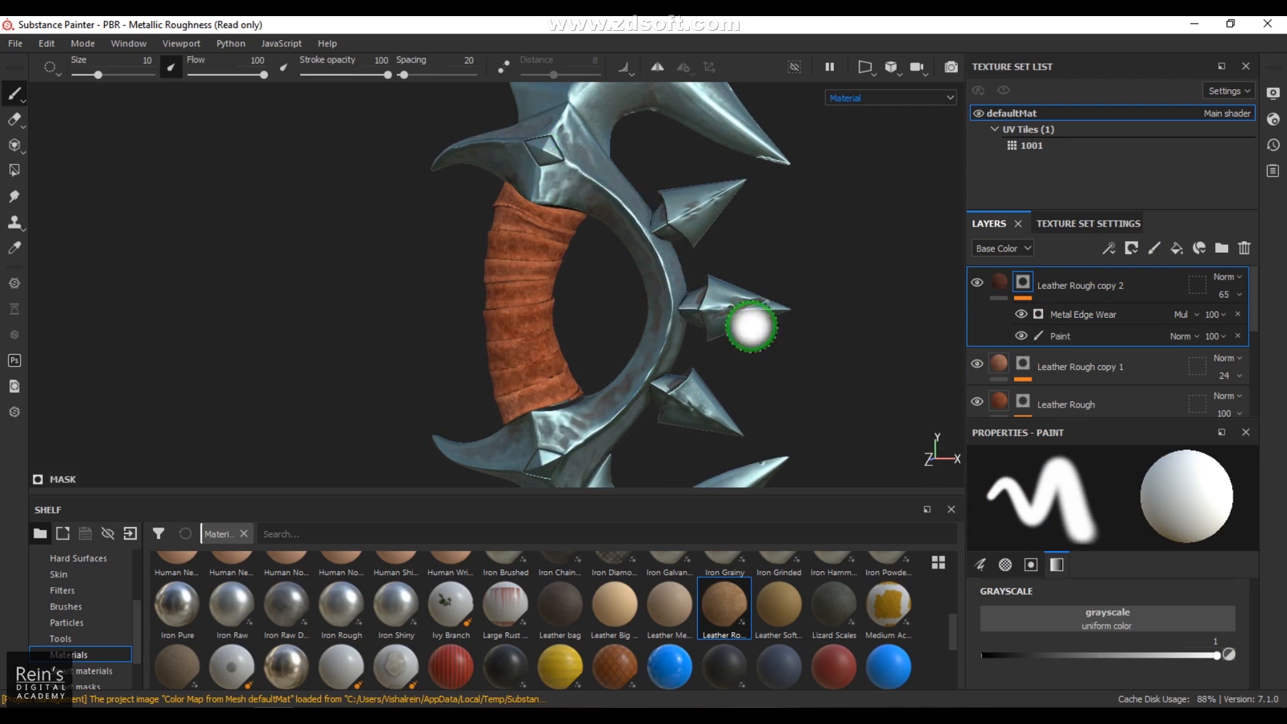
scroll(276, 640, "up", 3)
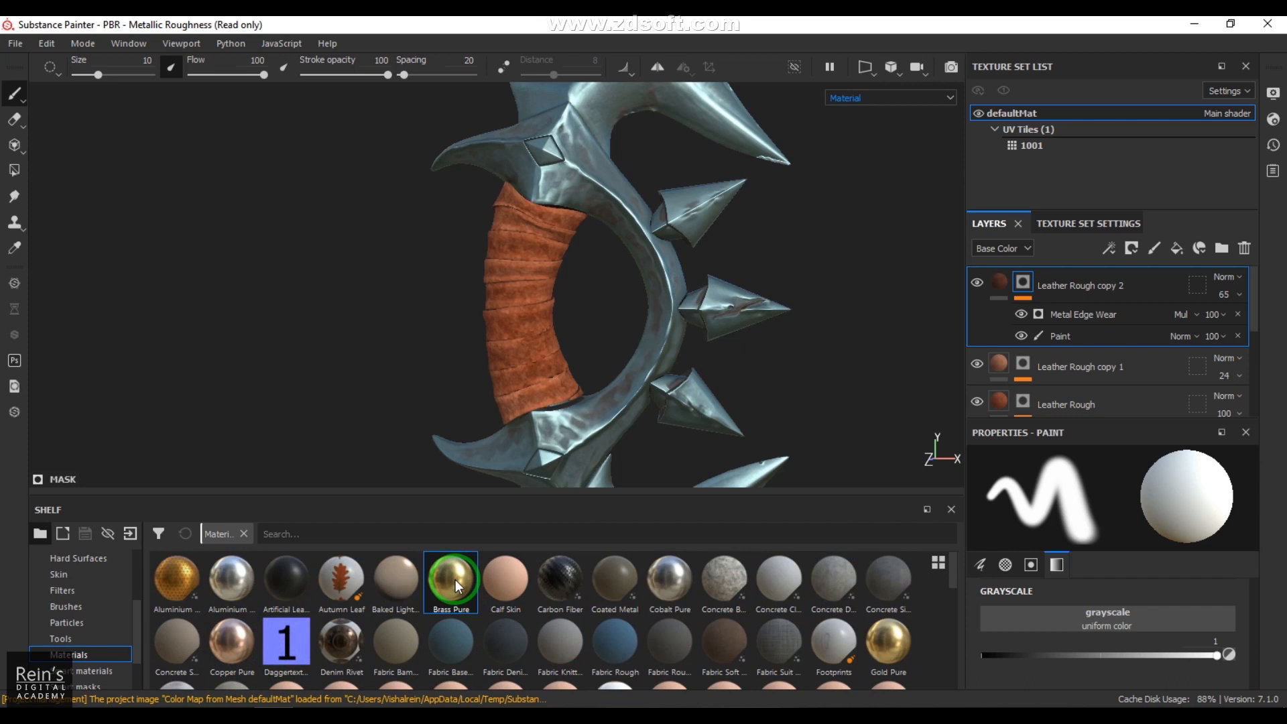
left_click_drag(456, 579, 661, 270)
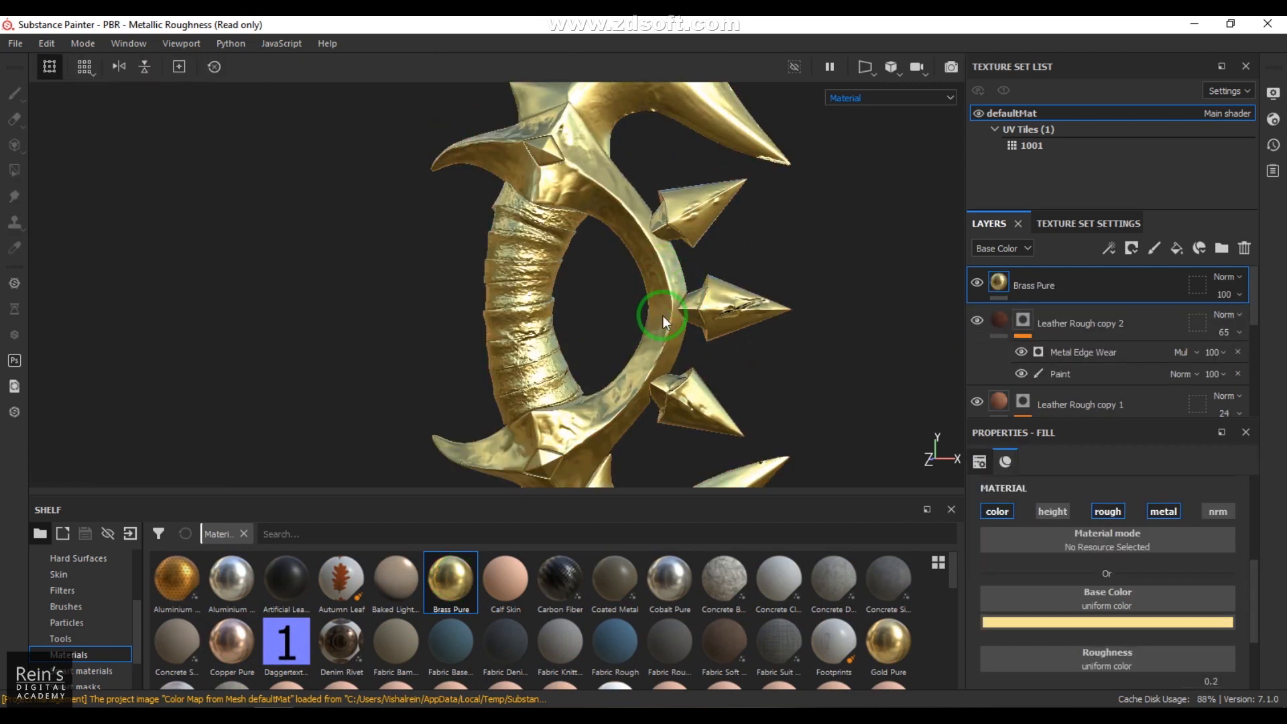
left_click(1131, 248)
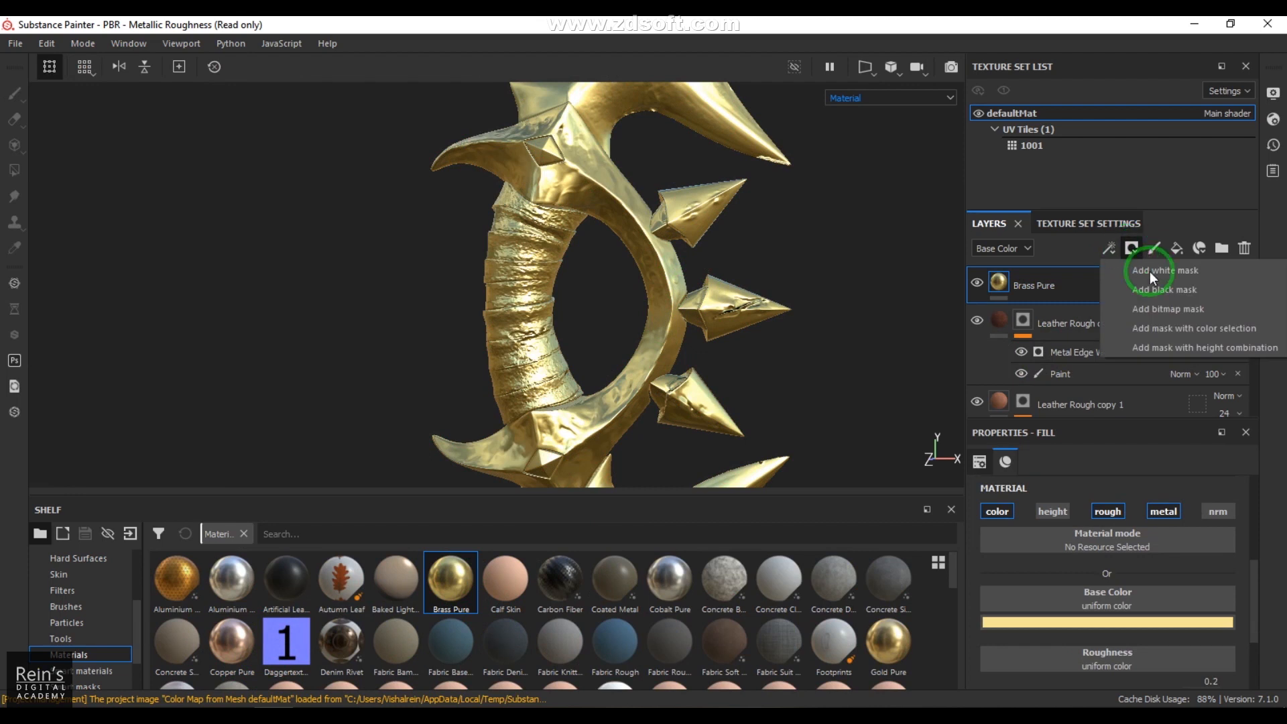
left_click(1169, 287)
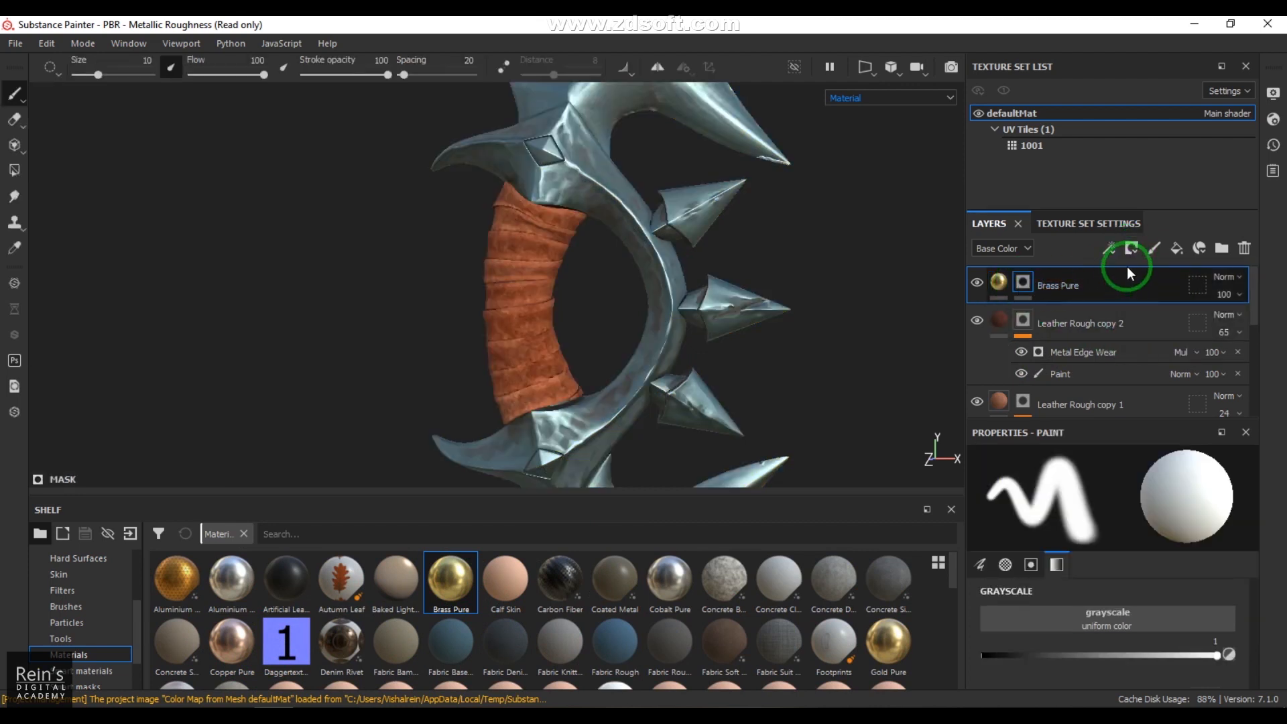
left_click(1110, 249)
left_click(1142, 290)
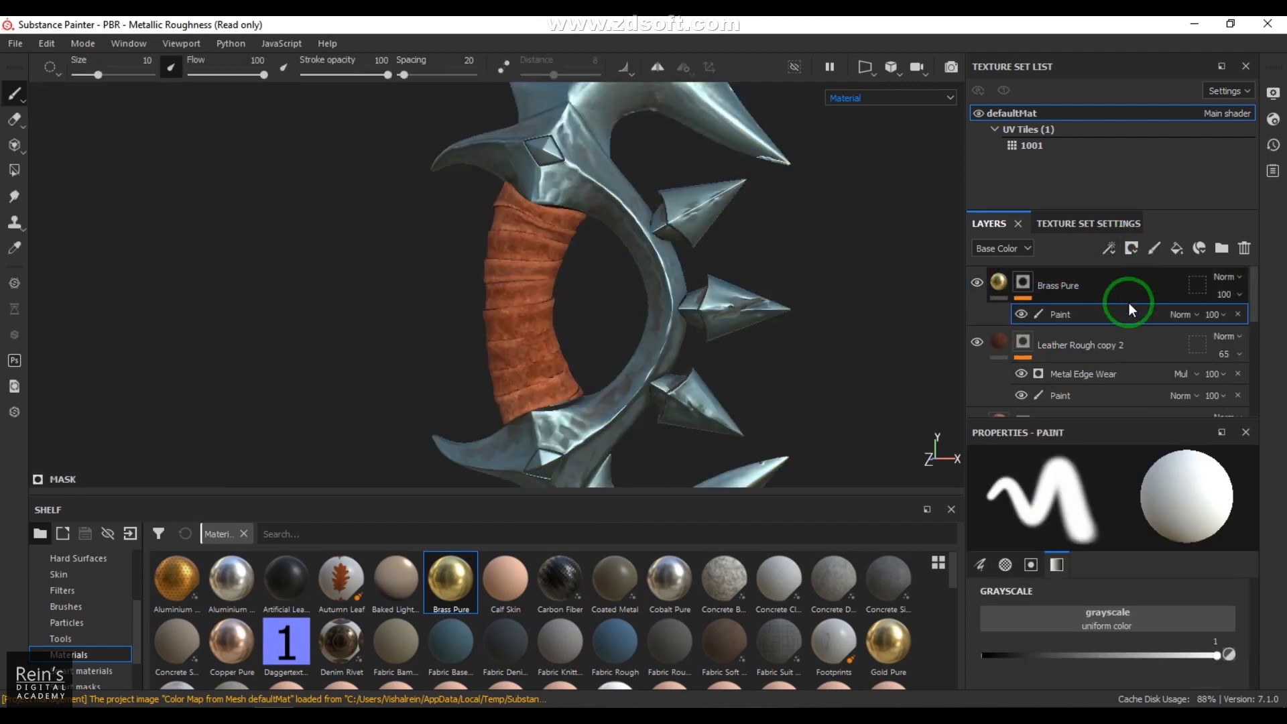
Step: Reveal the brass on the curved guard around the handle using Polygon Fill in UV chunk mode at color value 1
left_click(14, 170)
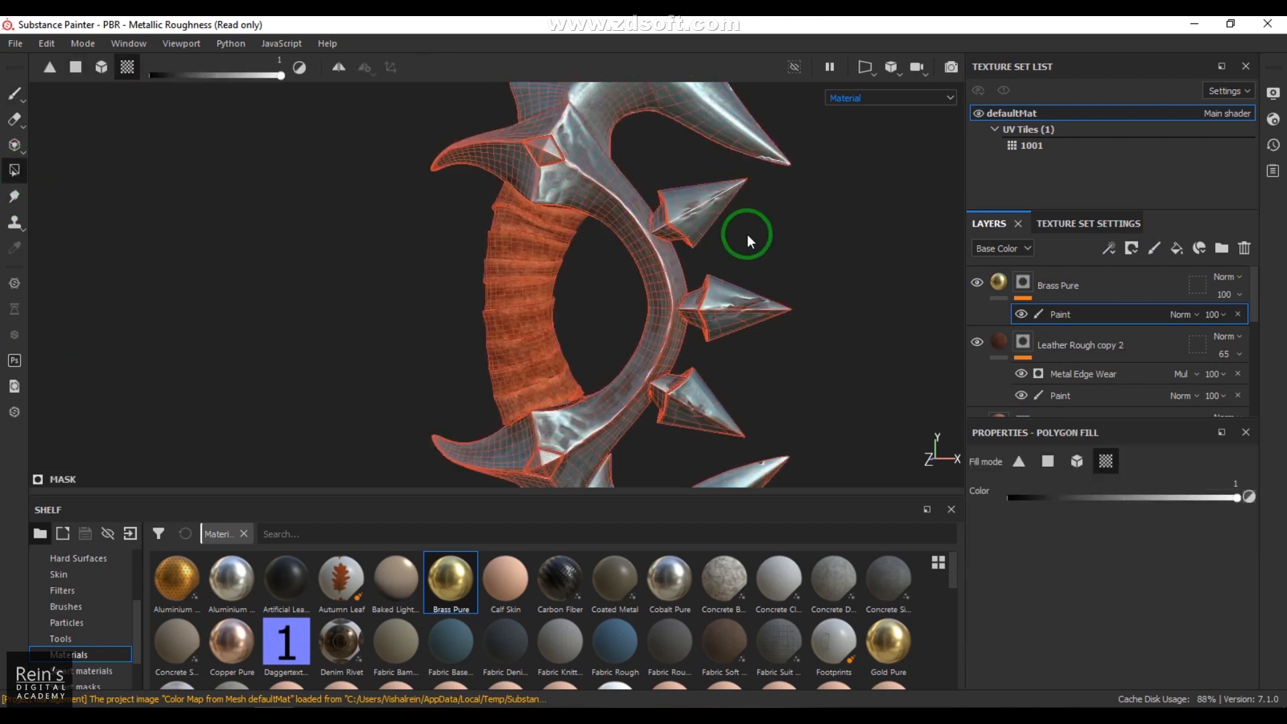
left_click(590, 214)
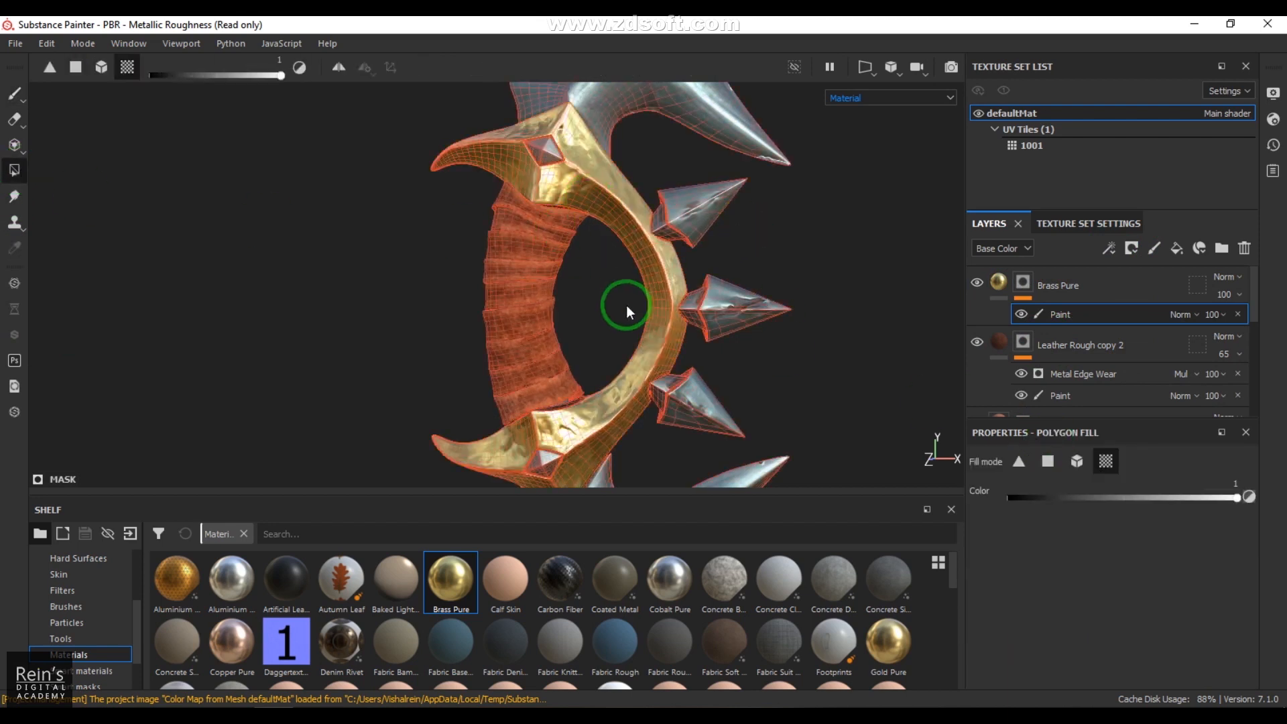
mouse_move(720, 328)
left_mouse_down("alt")
mouse_move(459, 322)
mouse_move(630, 330)
left_mouse_up("alt")
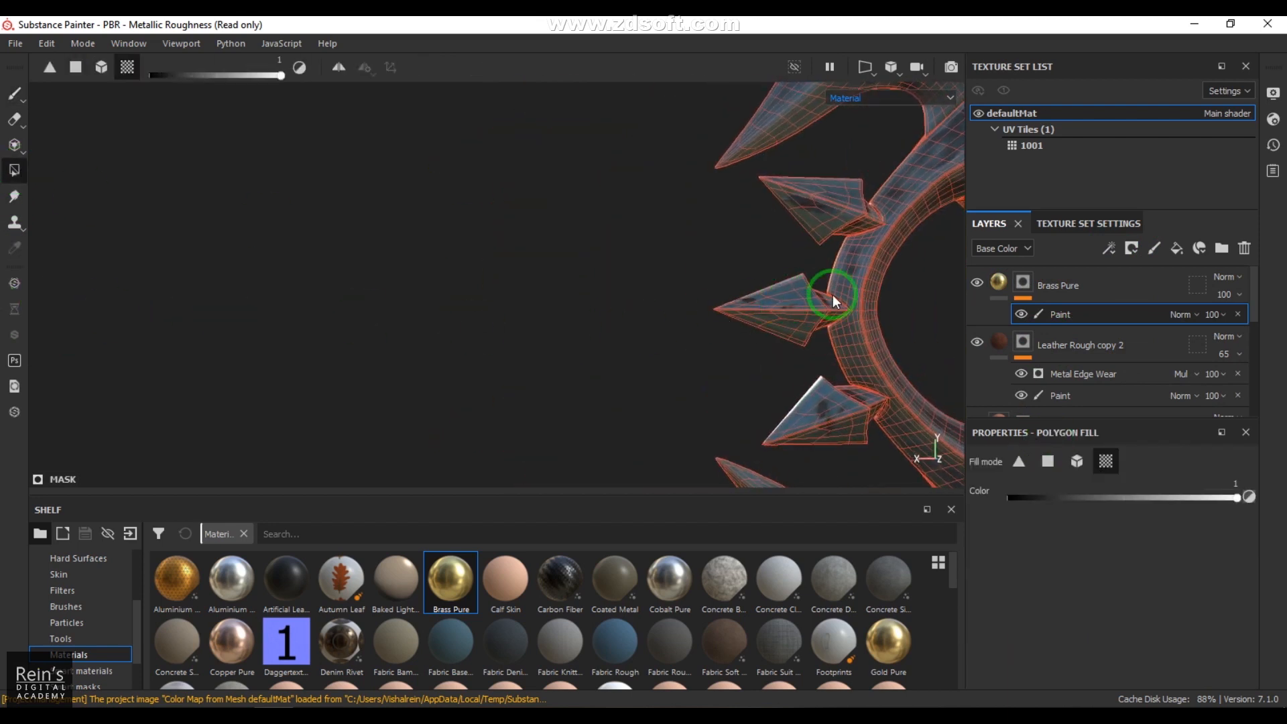
left_click_drag(523, 302, 727, 401, "alt")
left_click(15, 94)
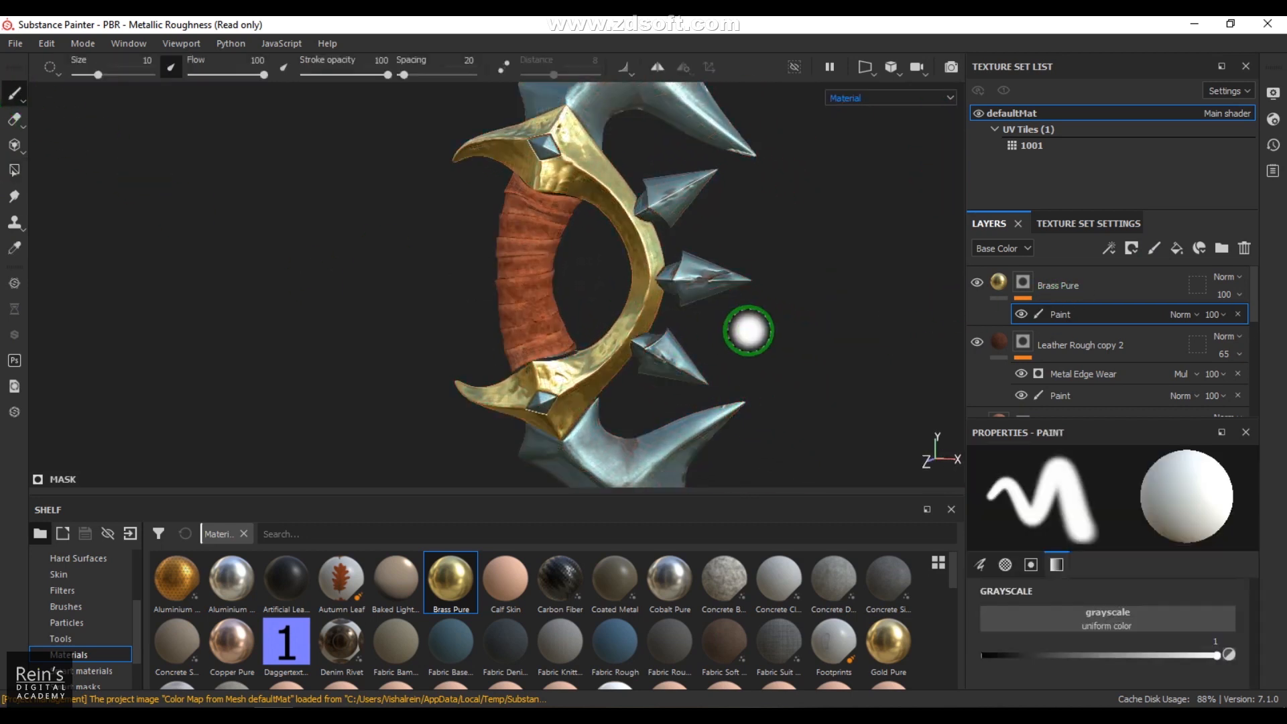
left_click_drag(755, 347, 824, 382, "alt")
Step: Set the Brass Pure layer's roughness to 0.3649 and change its base color to a darker, warmer muted gold
left_click(999, 282)
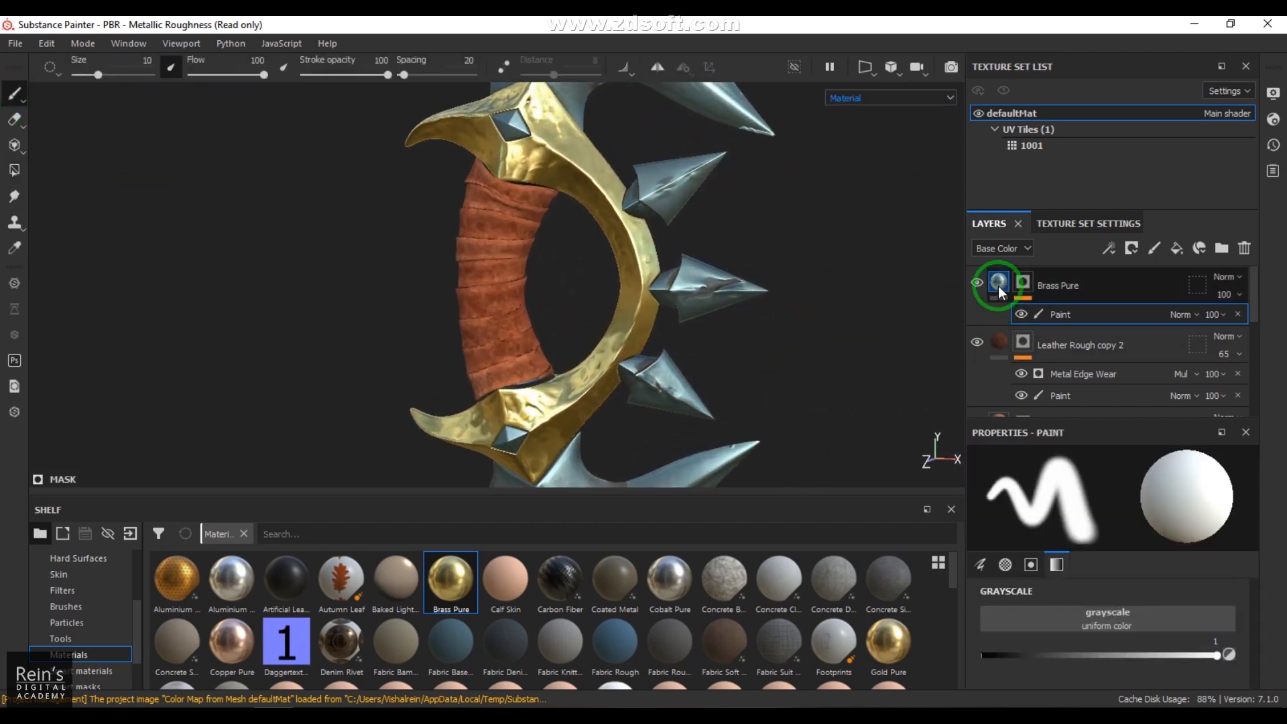
scroll(1139, 610, "down", 3)
left_click_drag(1034, 603, 1069, 601)
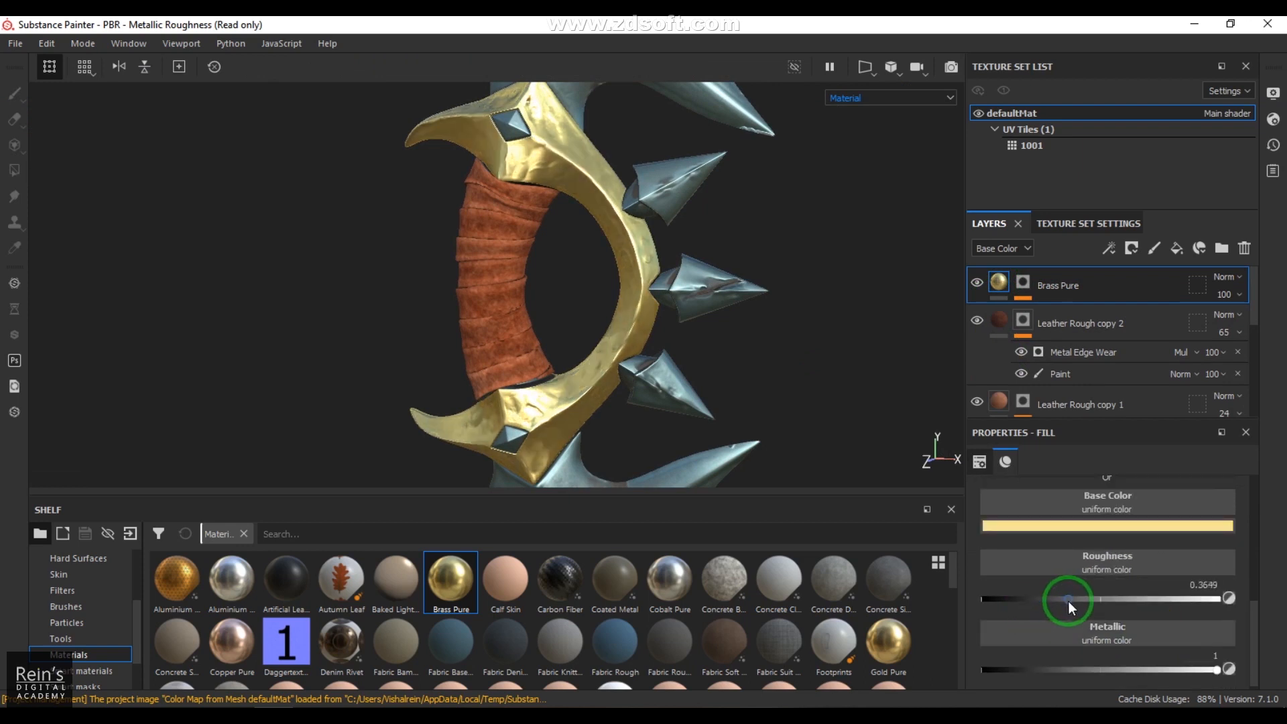
left_click_drag(1068, 601, 1067, 603)
left_click(1061, 525)
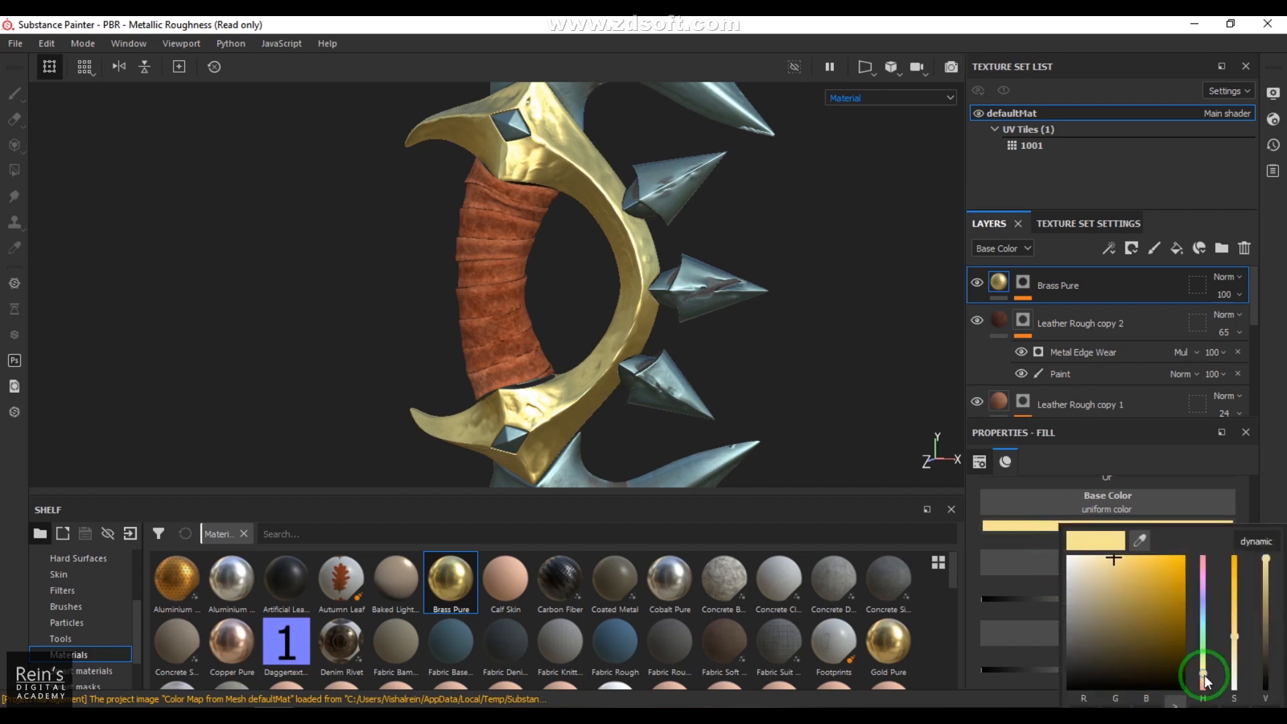
left_click_drag(1203, 675, 1203, 678)
mouse_move(1129, 582)
left_mouse_down()
mouse_move(1137, 597)
mouse_move(1123, 599)
left_mouse_up()
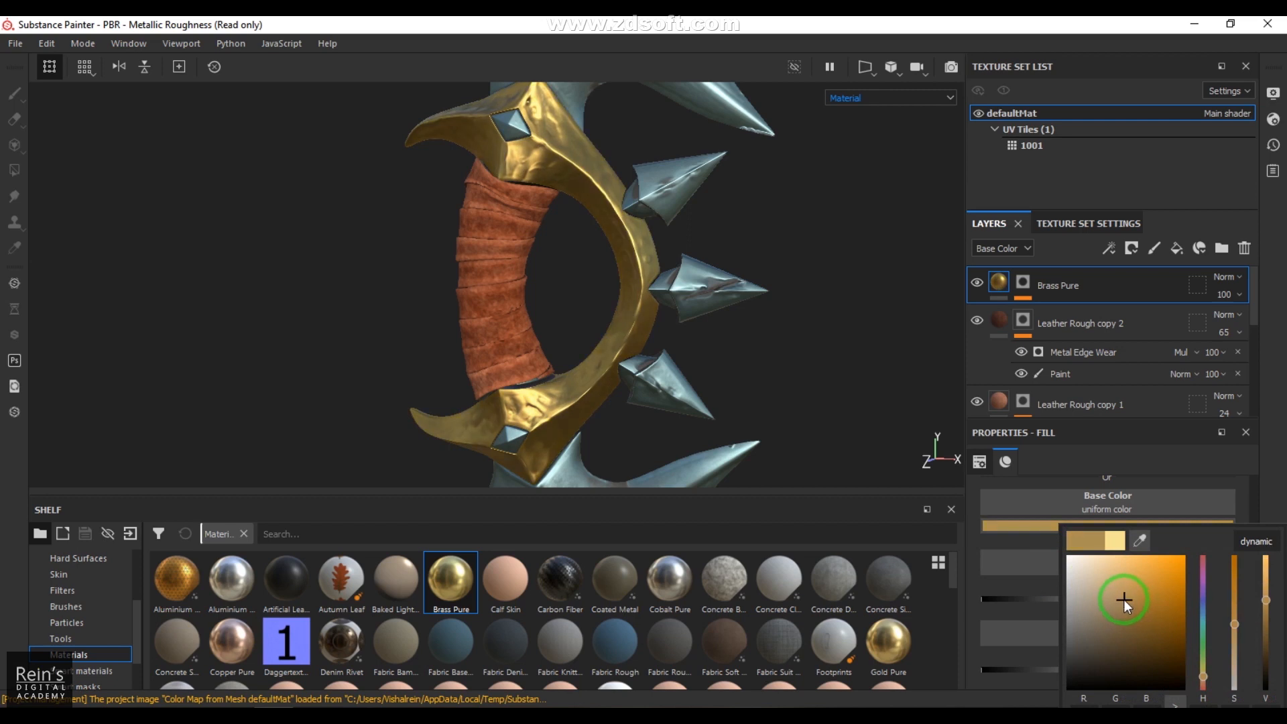
left_click(1260, 423)
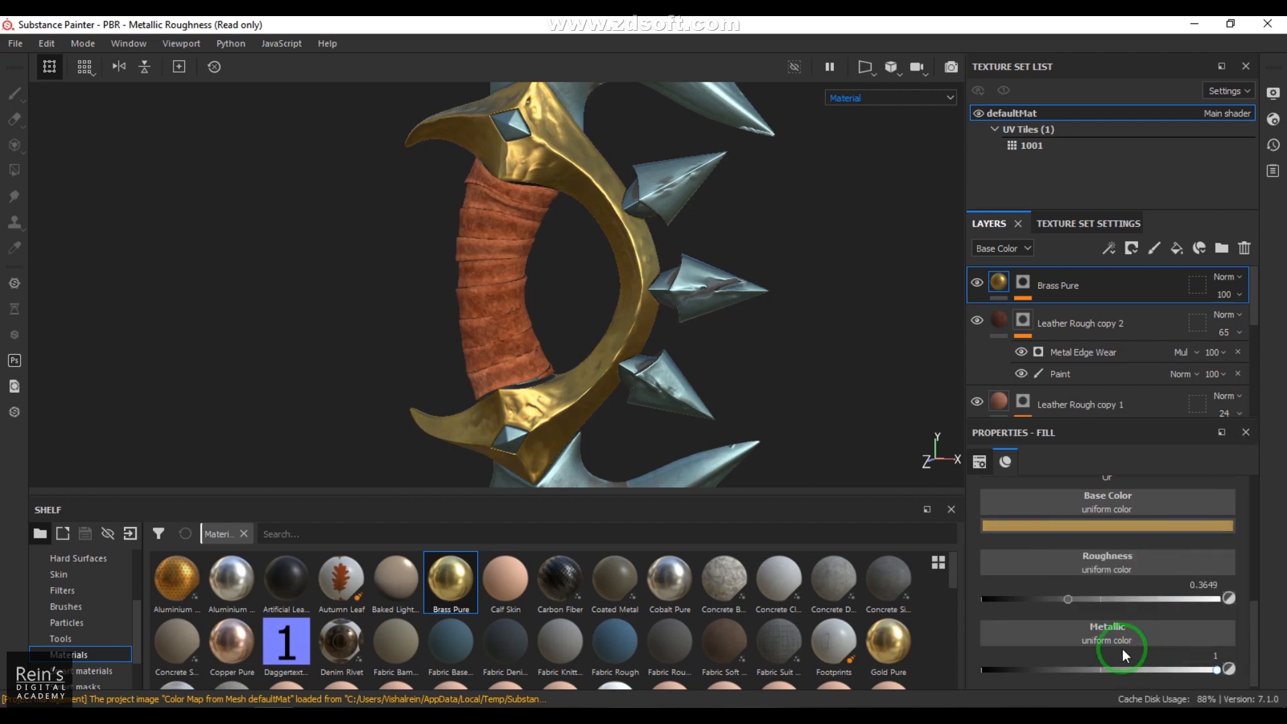
Step: Set the Brass Pure layer's roughness to 0.6182 and shift its base color to a warmer orange-brown
left_click_drag(1164, 606, 1133, 605)
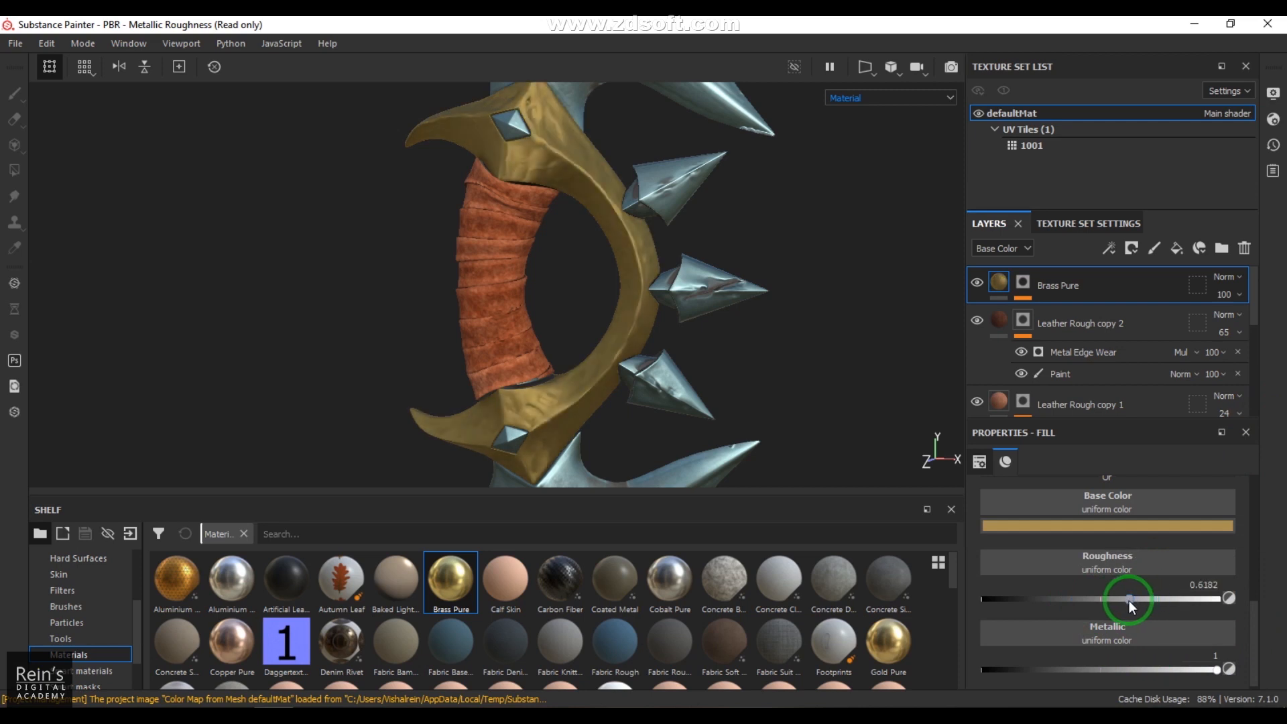
mouse_move(512, 331)
left_mouse_down("alt")
mouse_move(568, 352)
mouse_move(522, 354)
left_mouse_up("alt")
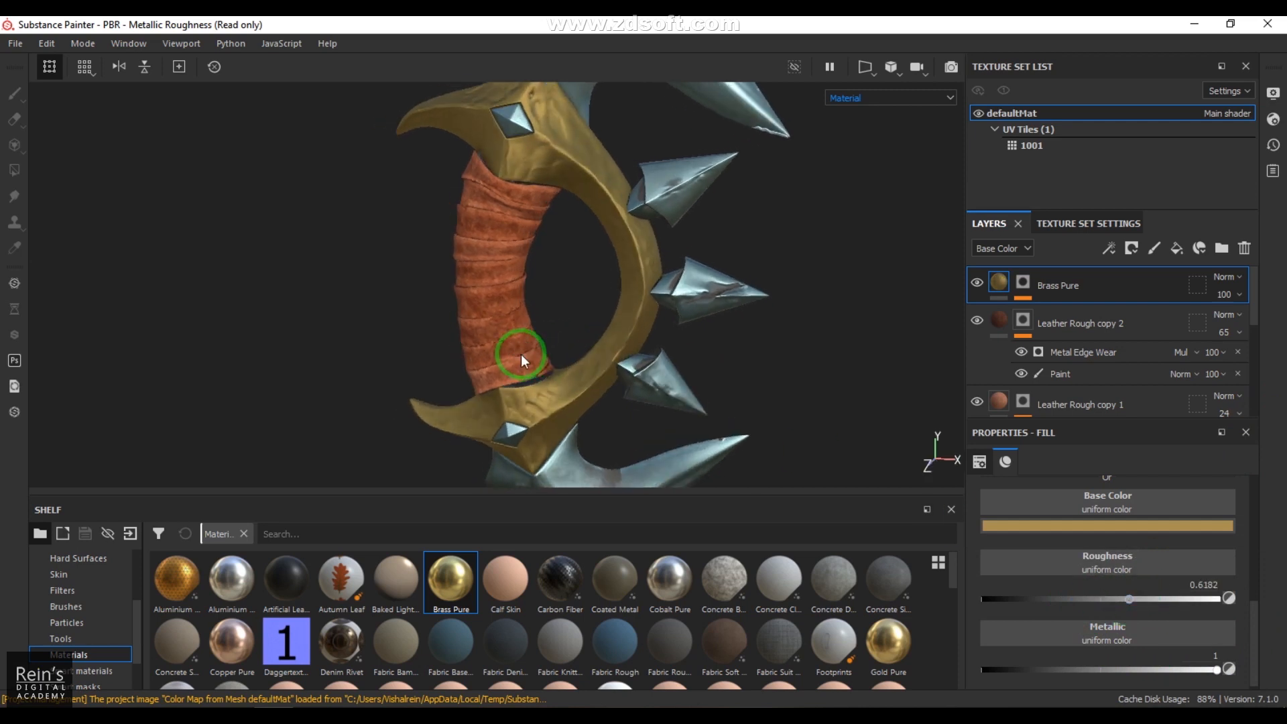
left_click(1088, 524)
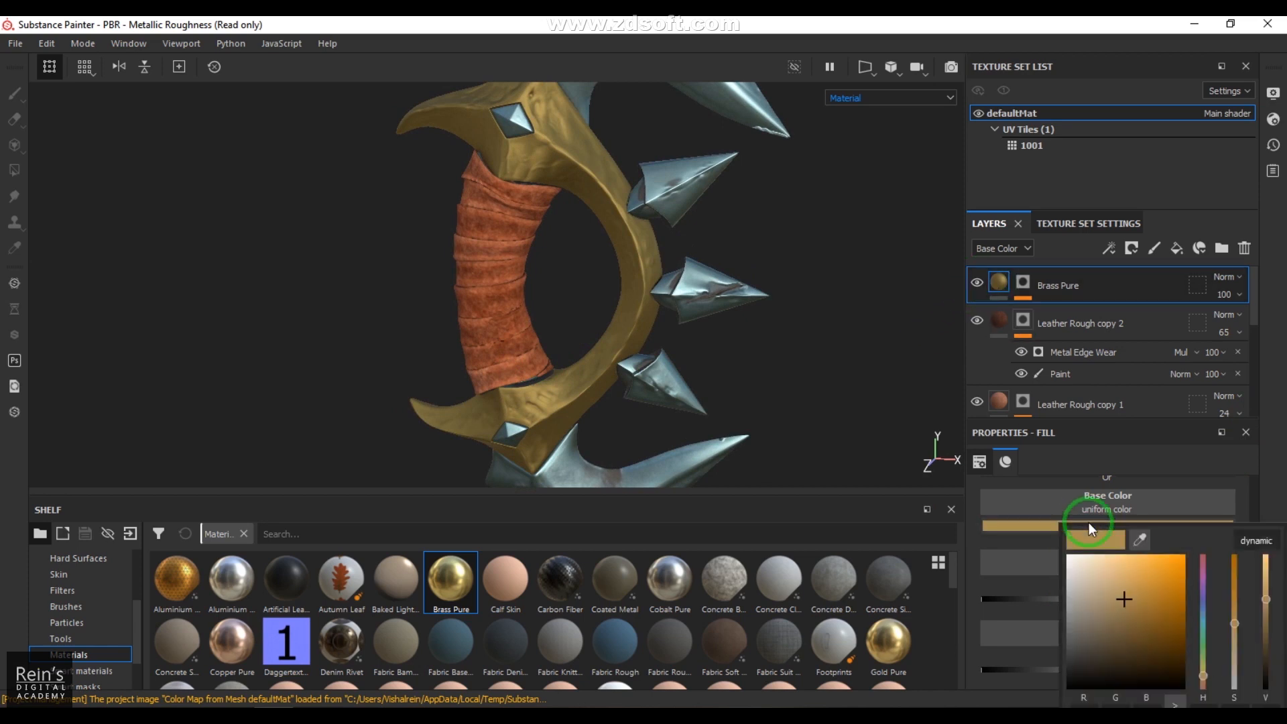
left_click(1203, 680)
left_click(1161, 639)
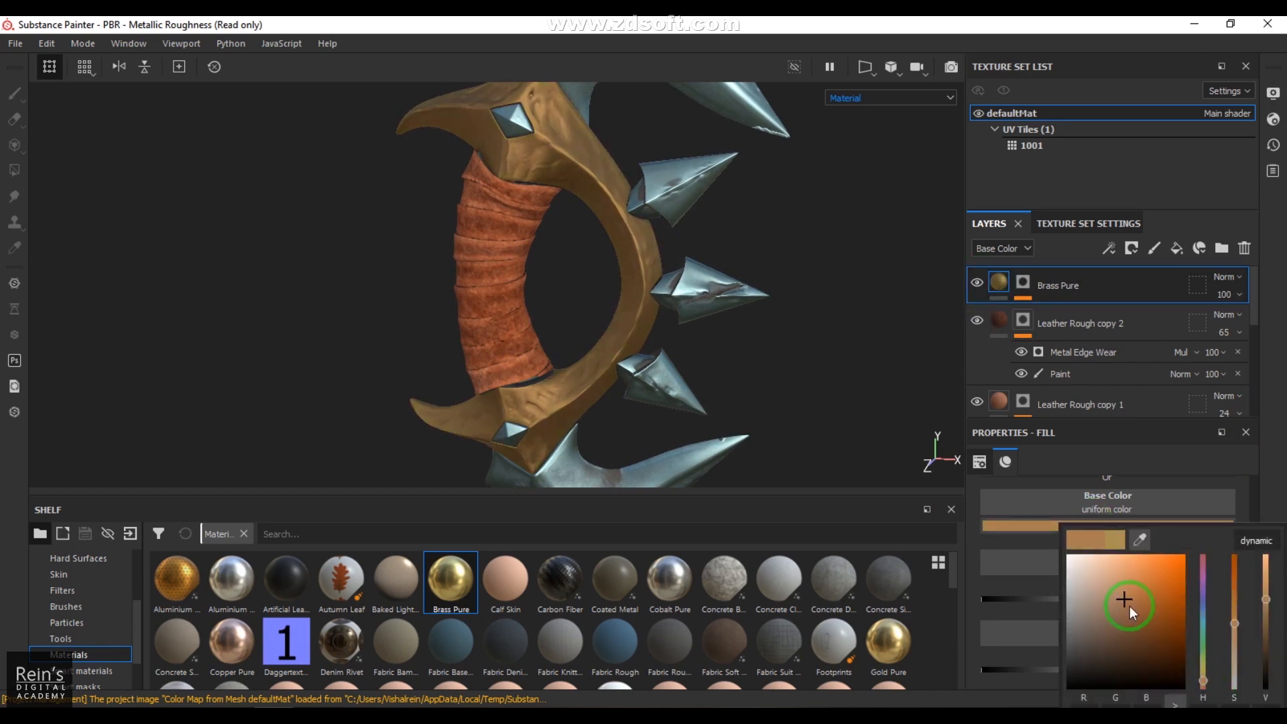
left_click_drag(1130, 603, 1129, 604)
middle_click_drag(560, 270, 560, 280, "alt")
Step: Duplicate the Brass Pure layer
left_click(995, 294)
right_click(998, 282)
left_click(1071, 212)
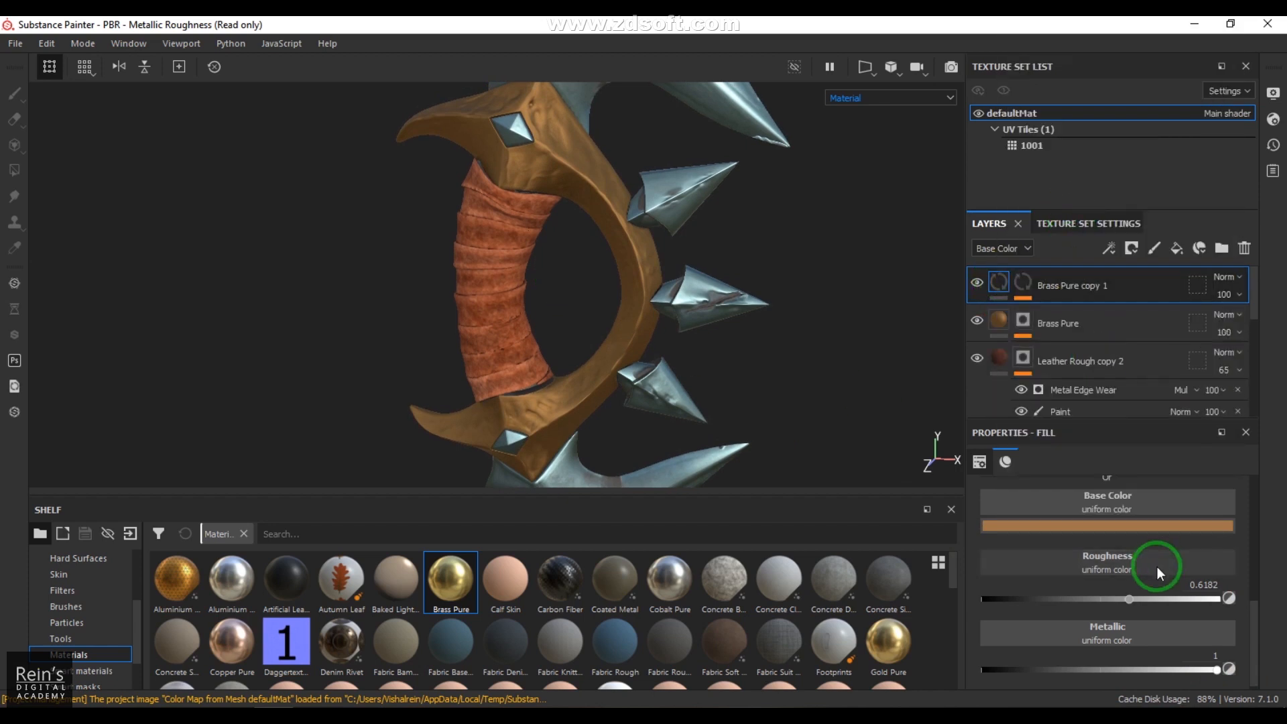
Step: Give the Brass Pure copy 1 layer a lighter golden base color and a roughness of 0.4088
left_click(1103, 525)
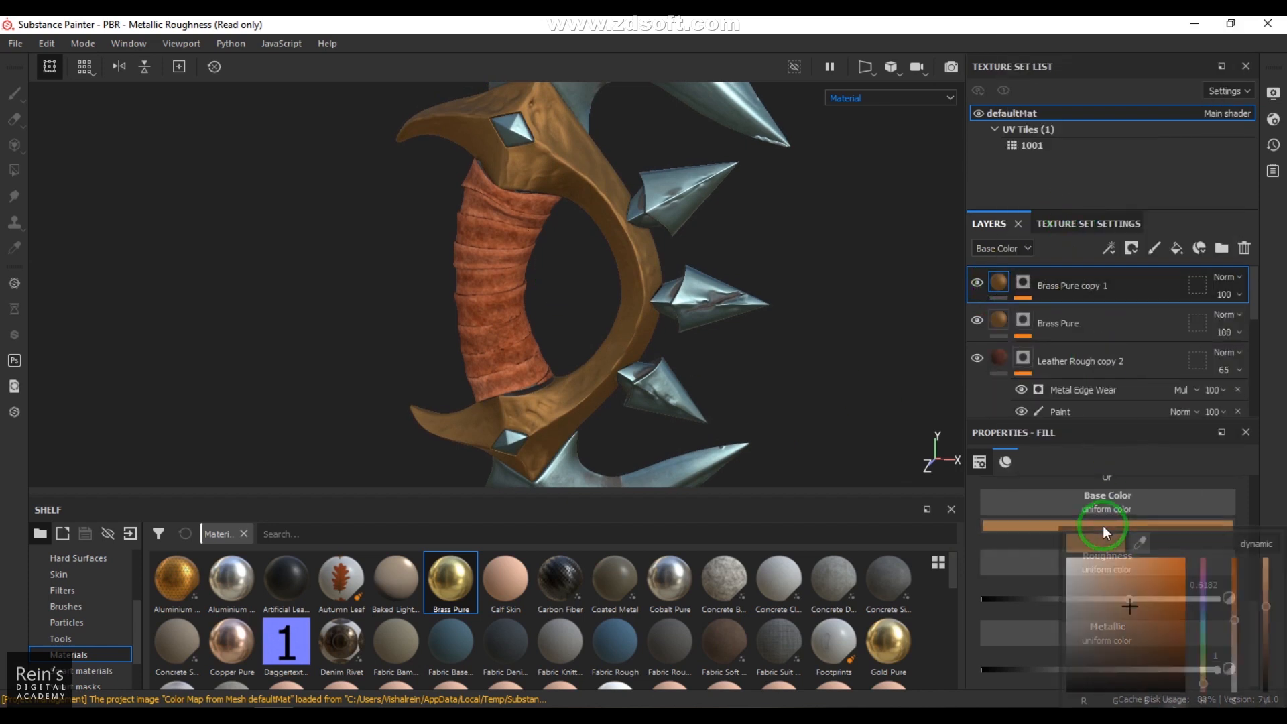
left_click(1120, 594)
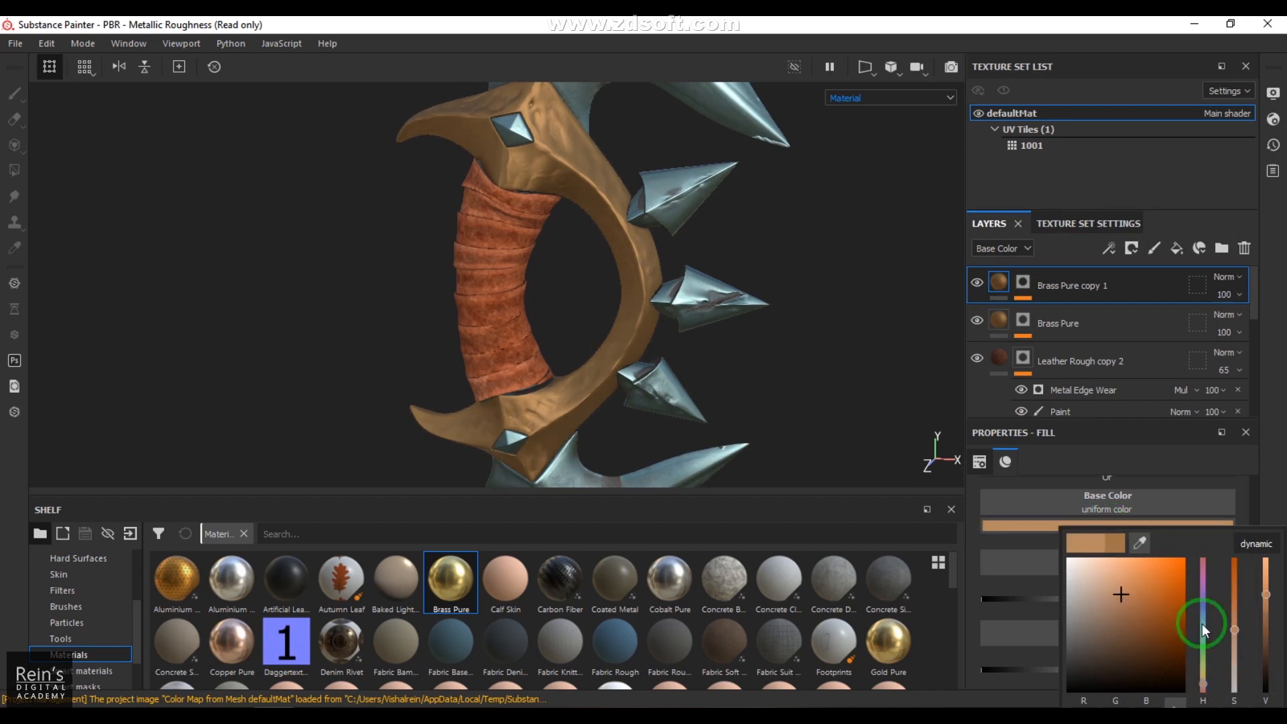
left_click_drag(1206, 682, 1207, 679)
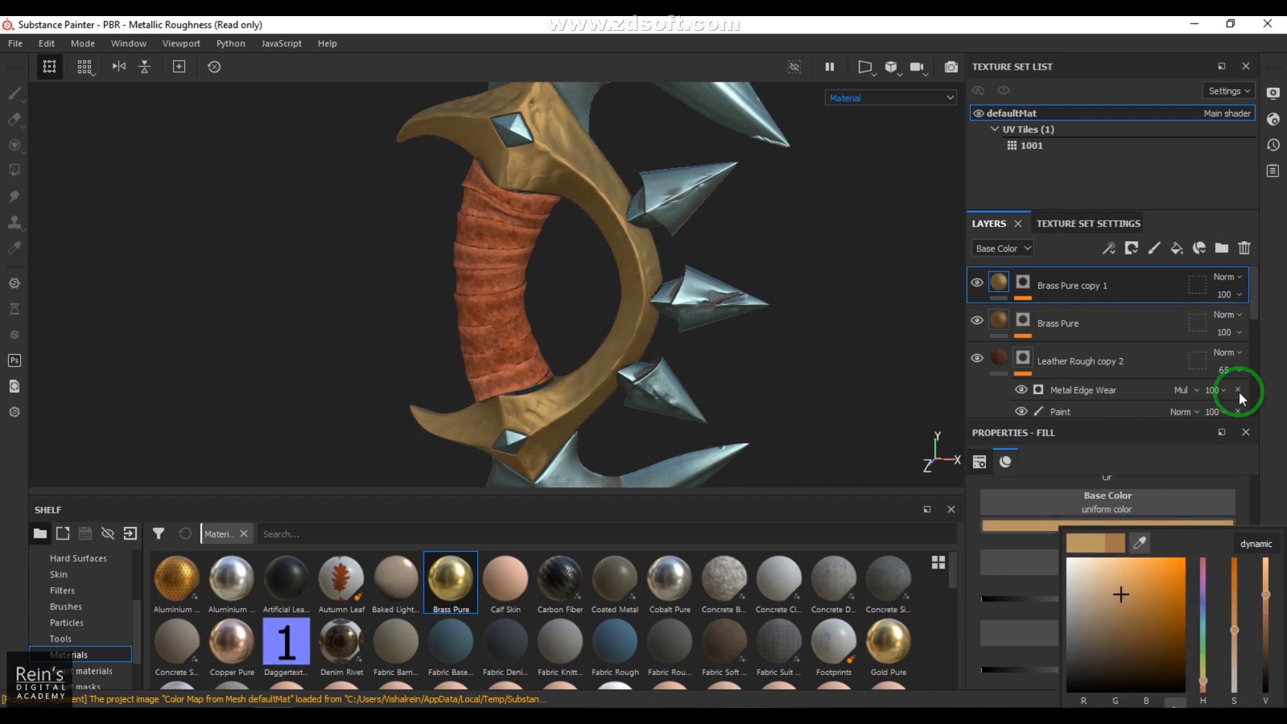
left_click(1270, 387)
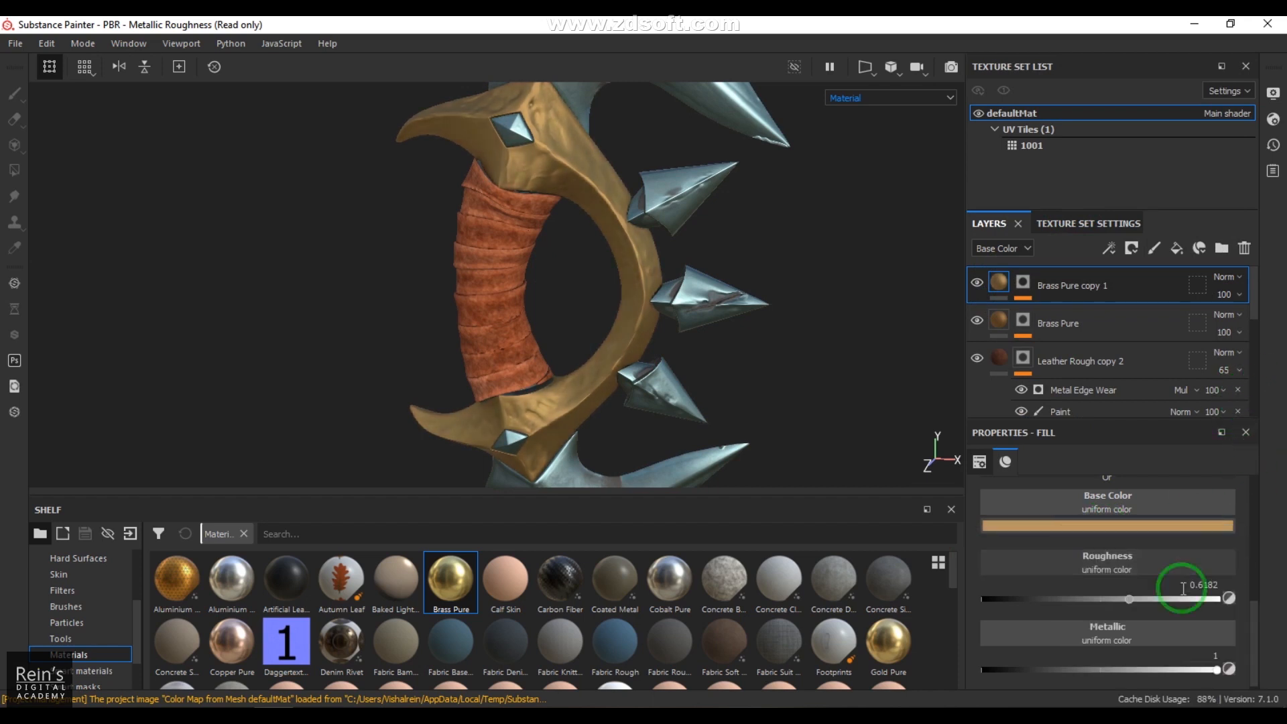
left_click(1080, 598)
left_click_drag(1063, 601, 1079, 602)
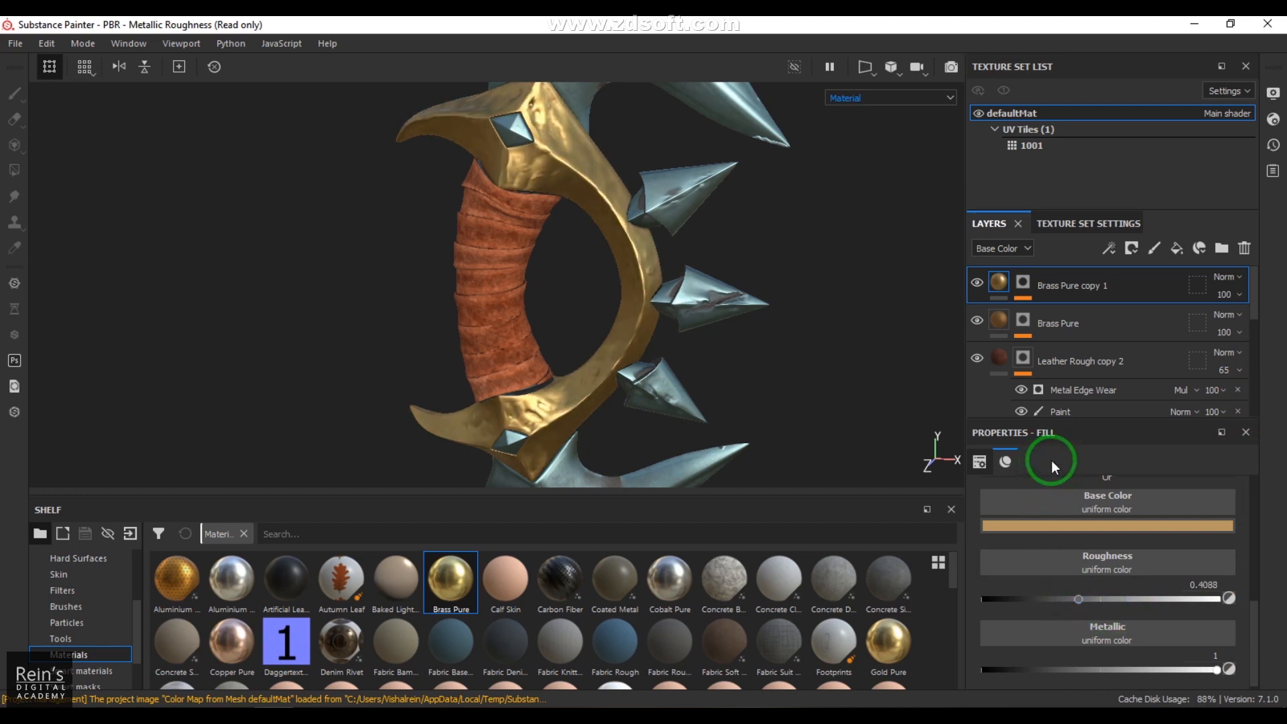
Step: Add a Metal Edge Wear generator to the mask of Brass Pure copy 1
left_click(1025, 283)
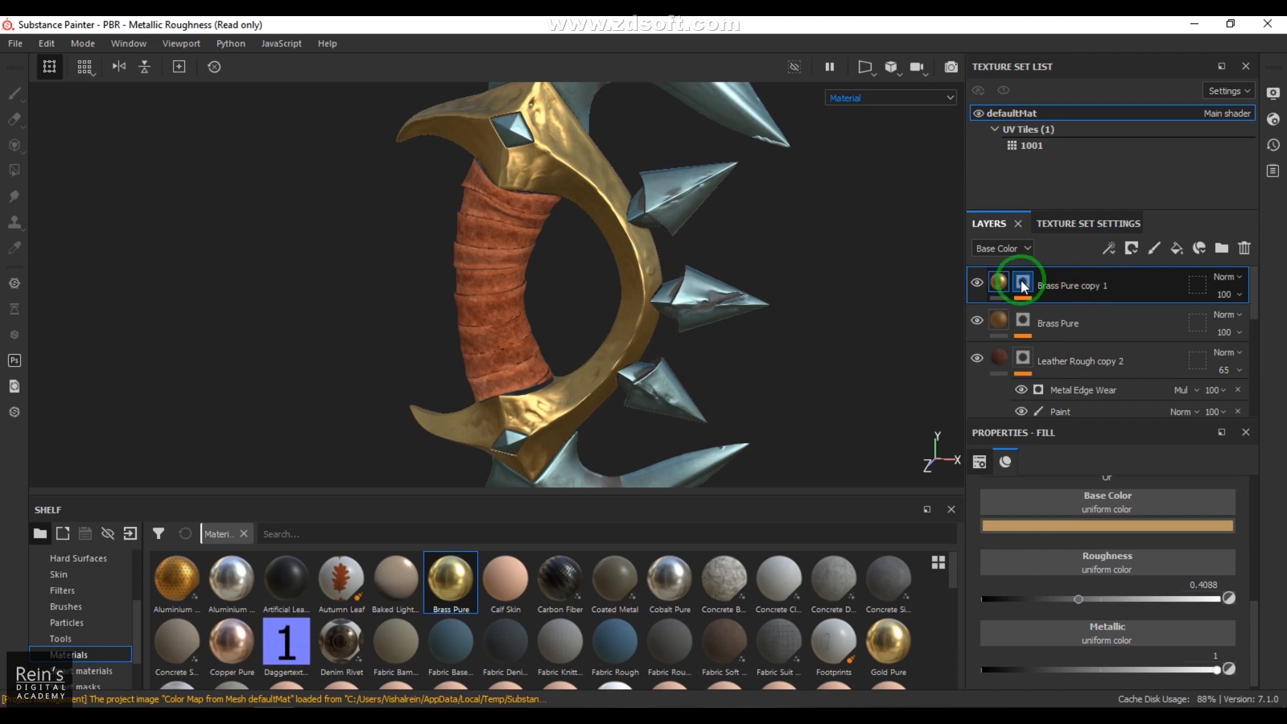
key("1")
left_click(1111, 248)
left_click(1137, 270)
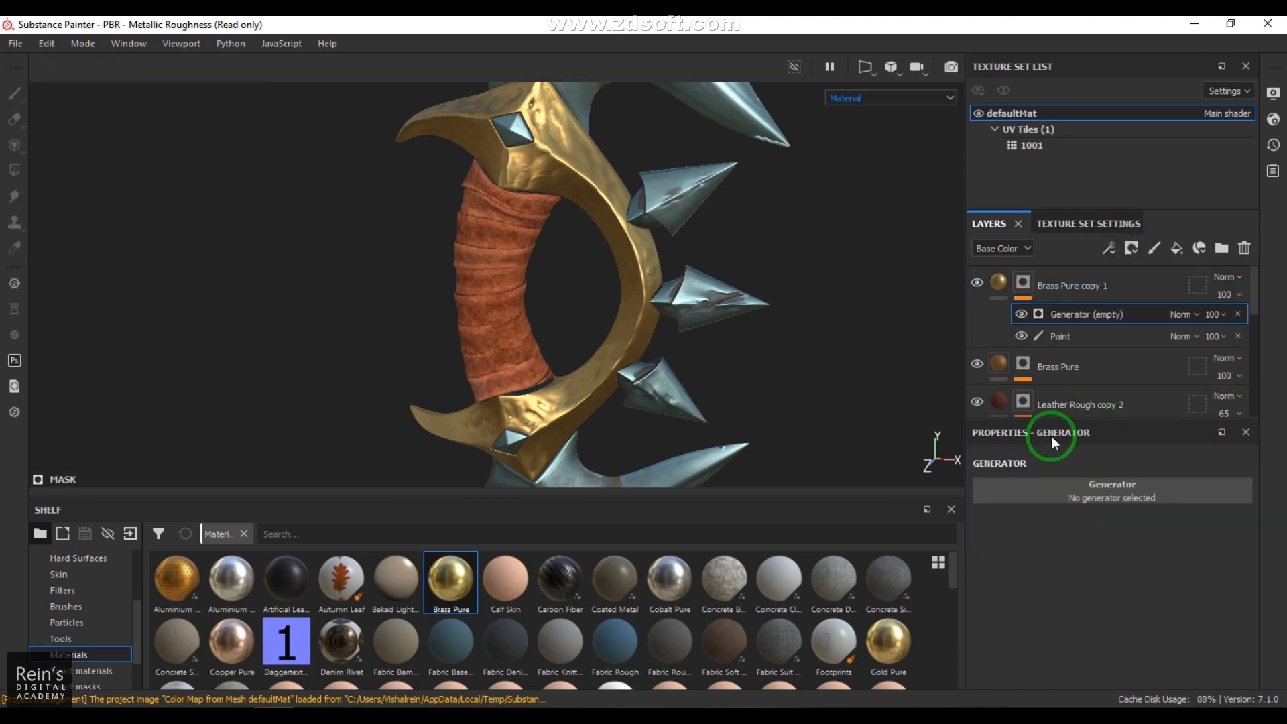
left_click(1130, 476)
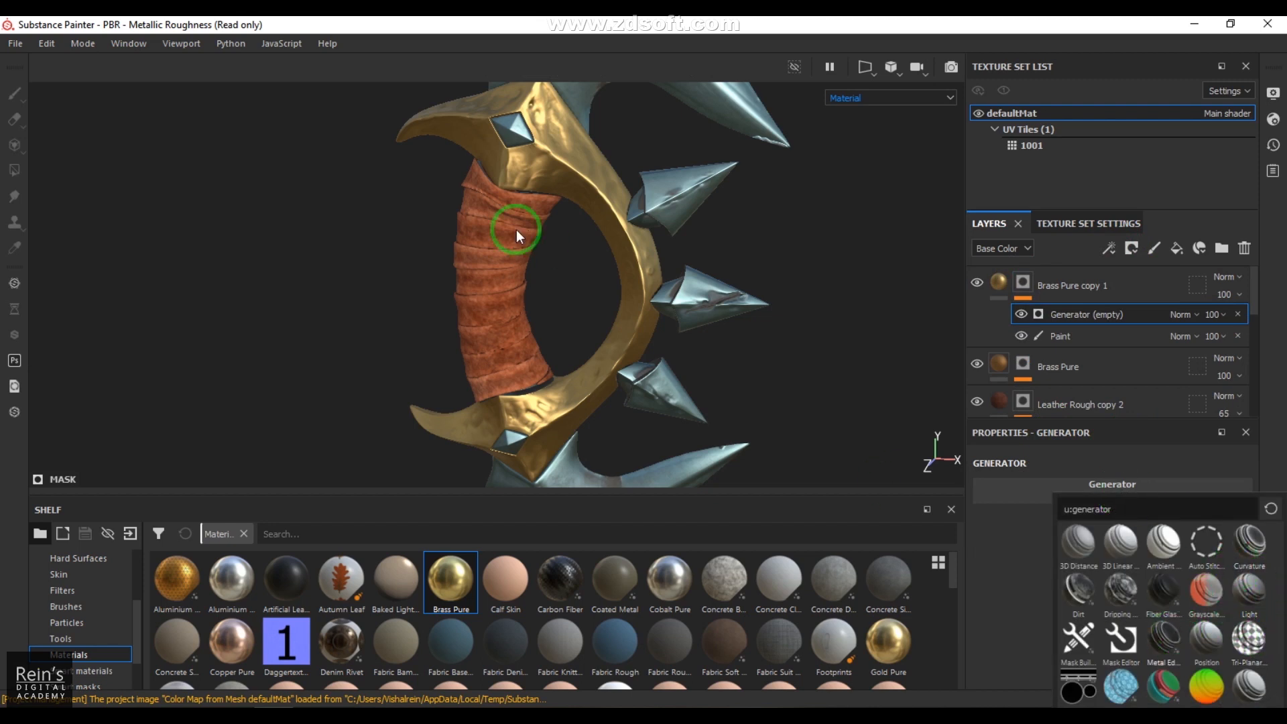
left_click_drag(581, 223, 796, 400, "alt")
left_click_drag(591, 261, 724, 359, "alt")
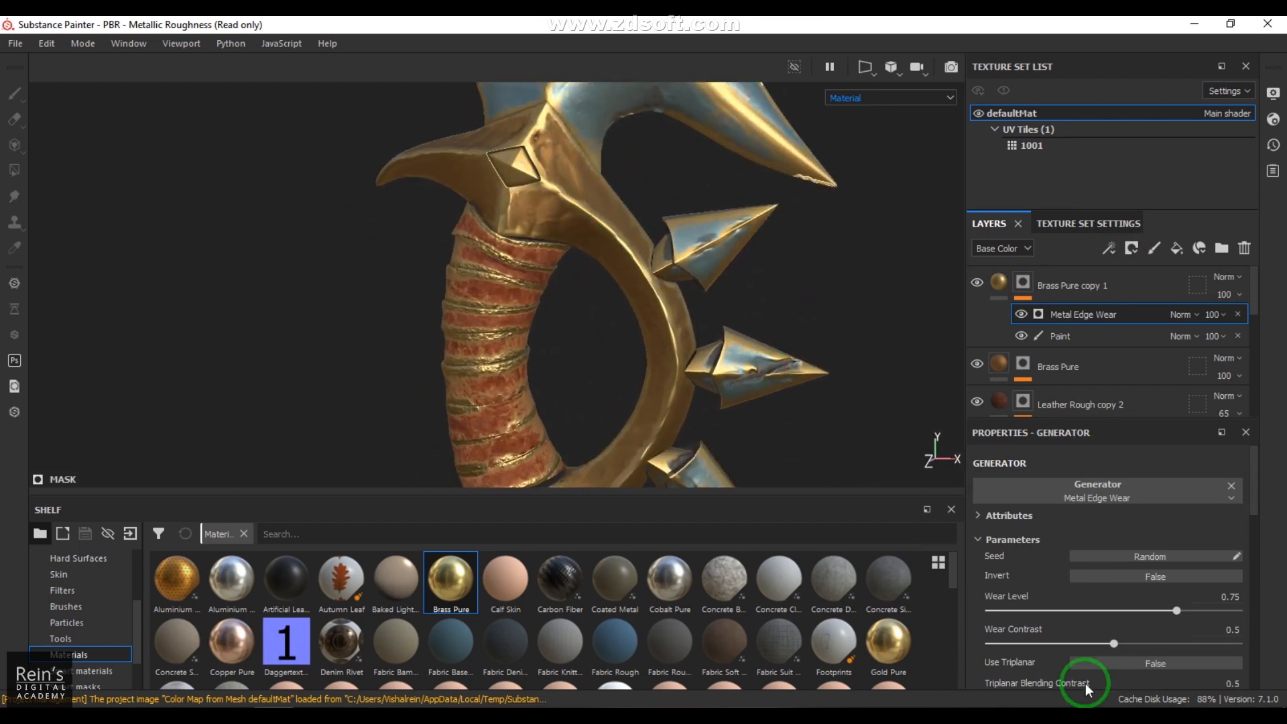
Step: Set the Metal Edge Wear generator's Wear Contrast to 0.1 and Wear Level to 0.88
left_click(1013, 642)
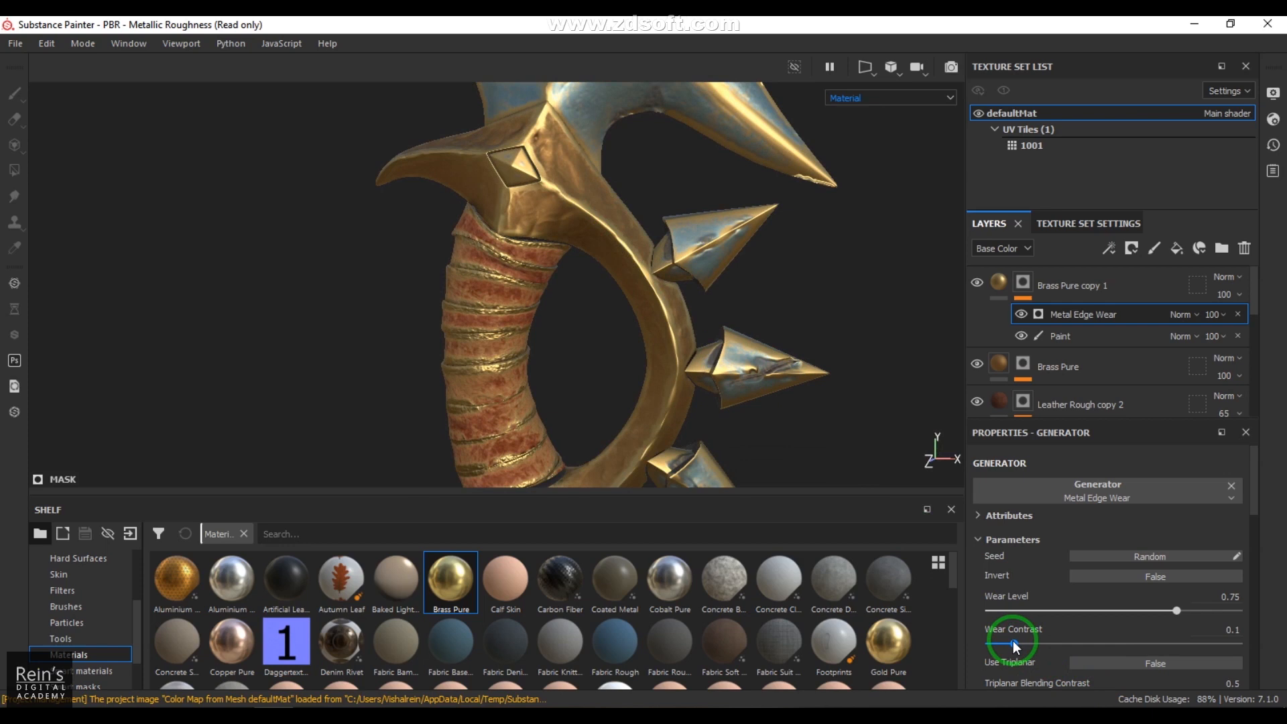
left_click(1089, 611)
left_click_drag(1088, 614, 1222, 606)
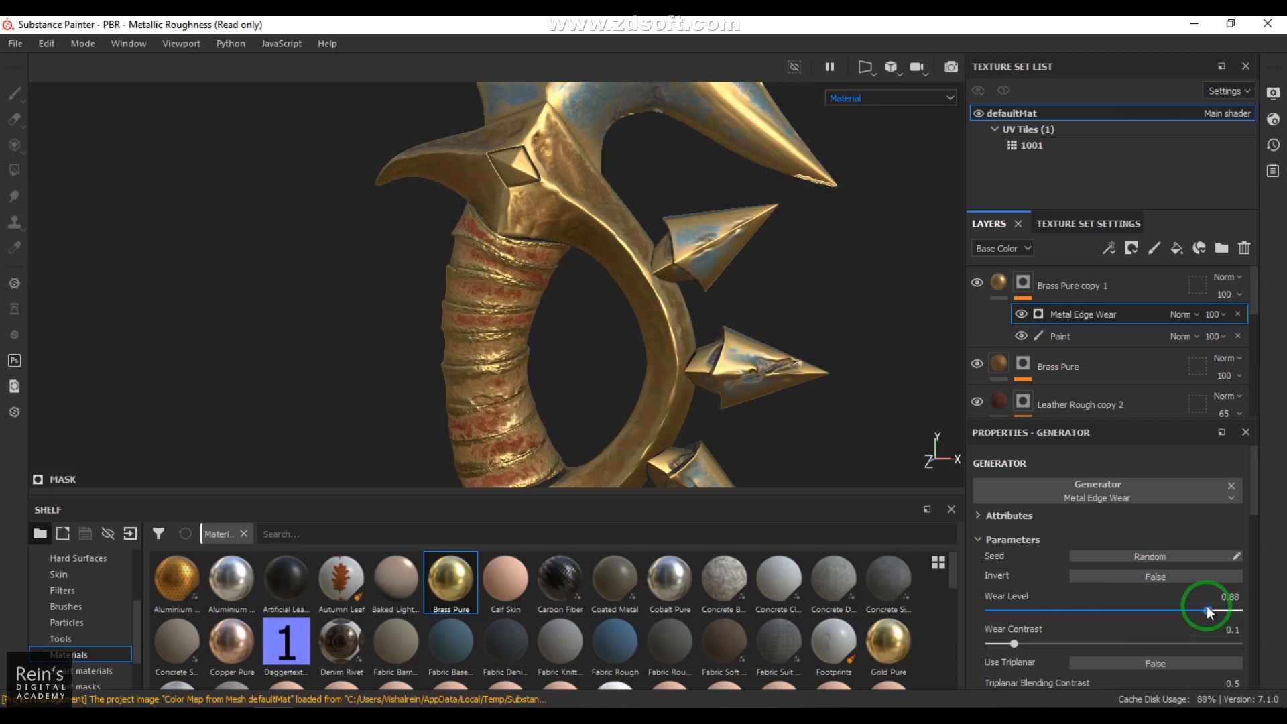
left_click_drag(1206, 610, 1217, 607)
left_click_drag(572, 276, 511, 282, "alt")
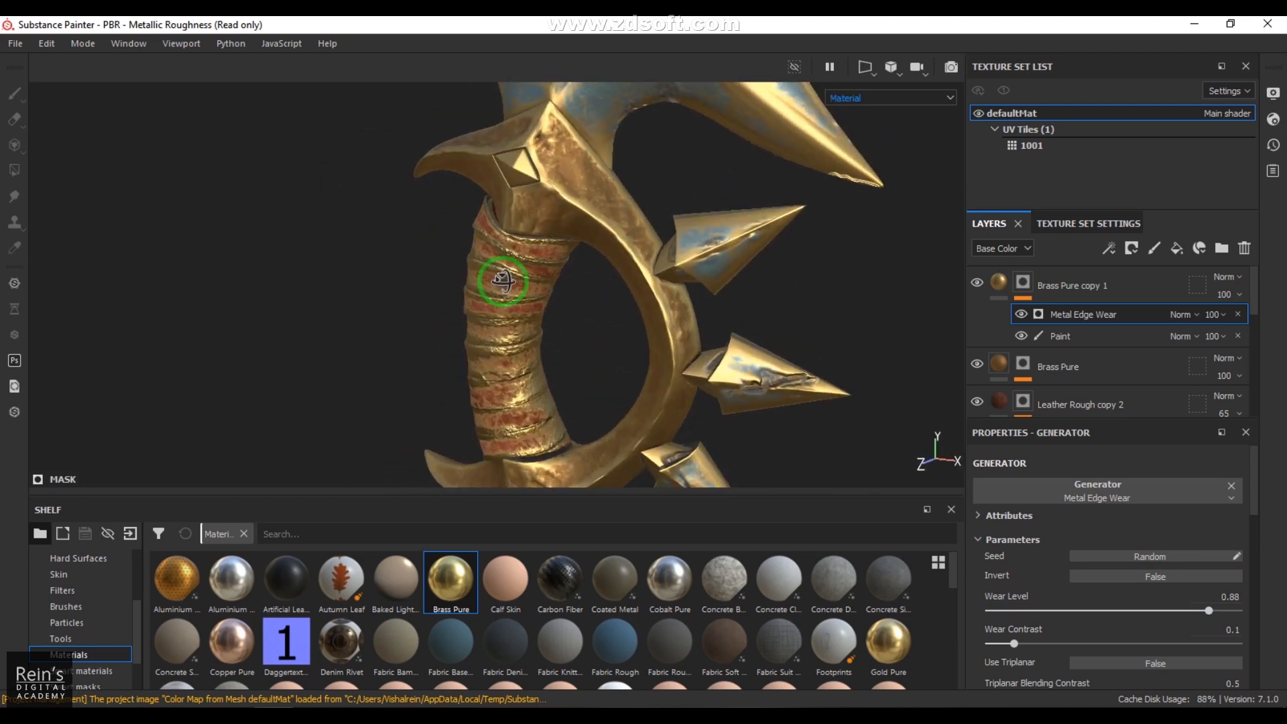
Step: Add a Blur filter above Metal Edge Wear in the mask, with a blur intensity of 1.64
left_click(1110, 255)
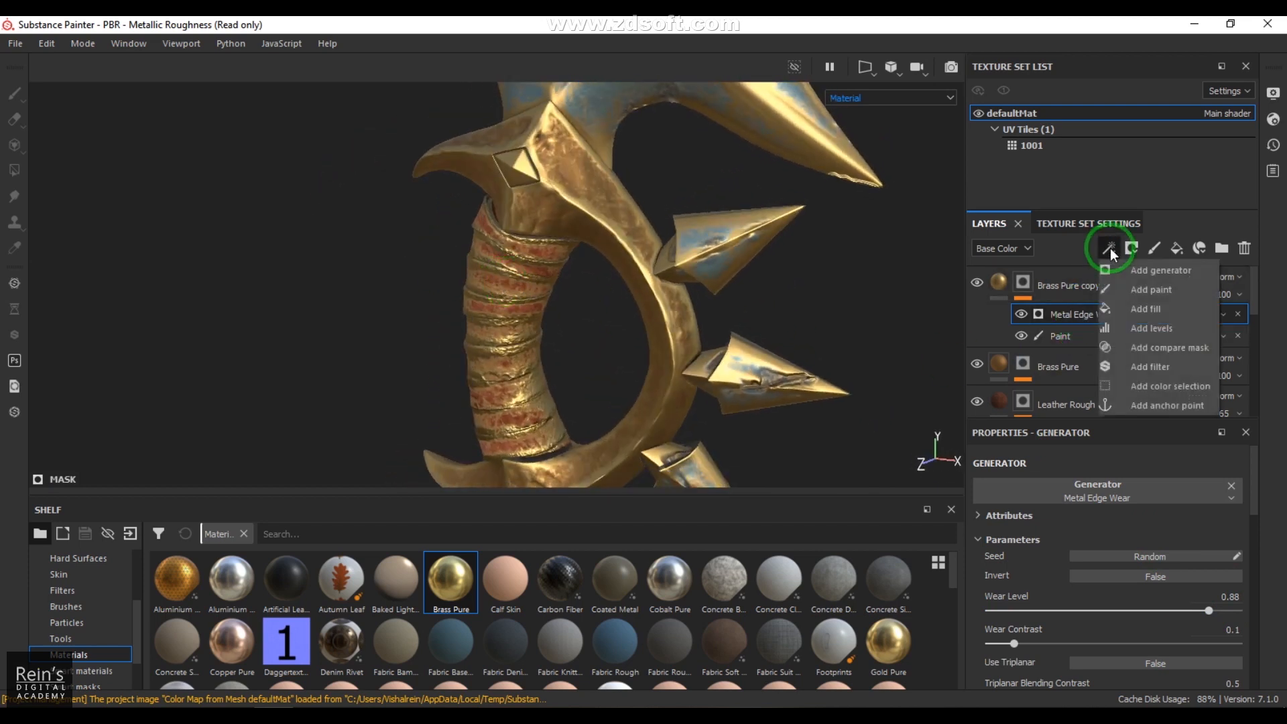
left_click(1166, 368)
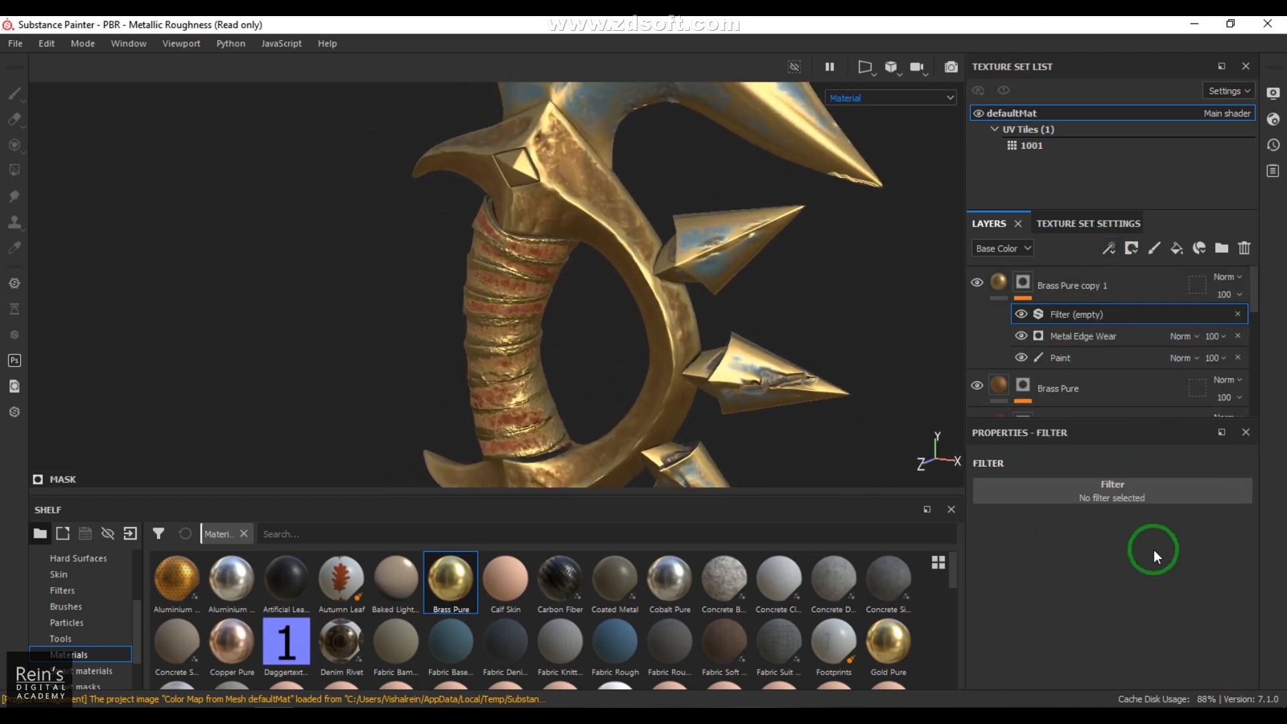
left_click(1126, 492)
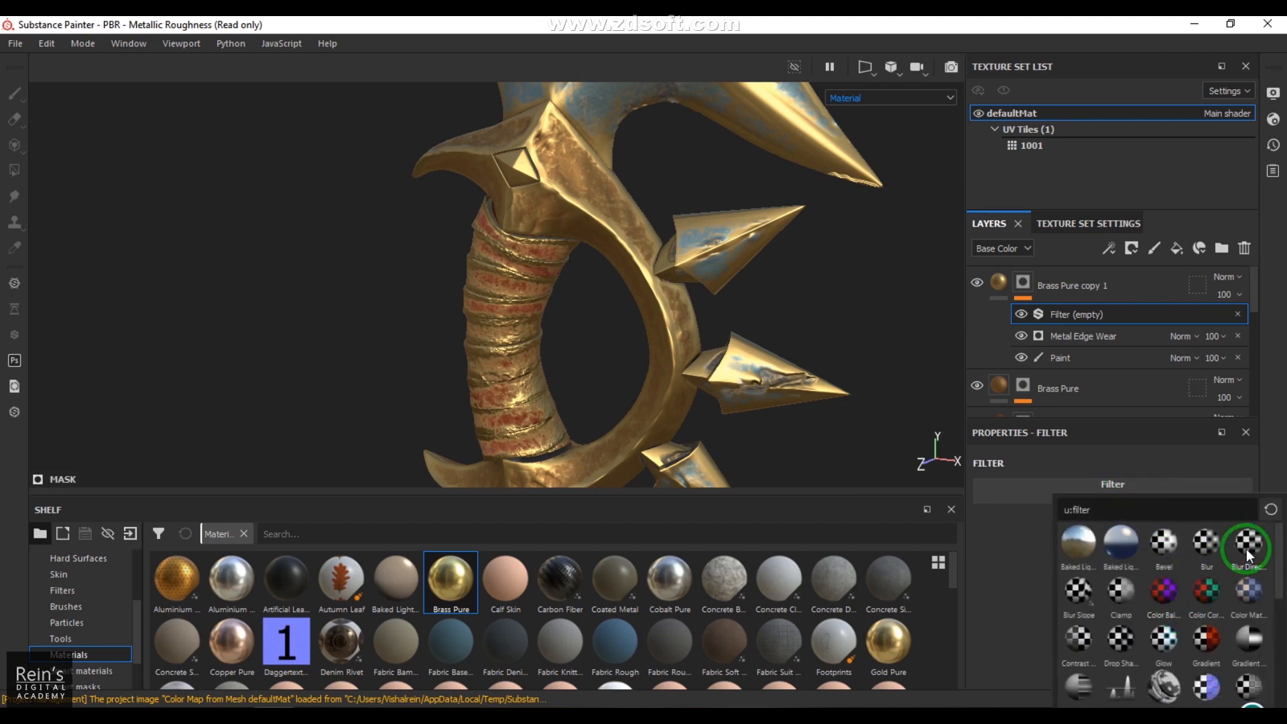
left_click(1205, 544)
left_click_drag(1005, 575, 1017, 572)
left_click_drag(586, 295, 538, 279, "alt")
left_click_drag(688, 316, 838, 356, "alt")
Step: Set the Metal Edge Wear generator's blending mode to Multiply so the brass wear stays on the guard
left_click(1184, 336)
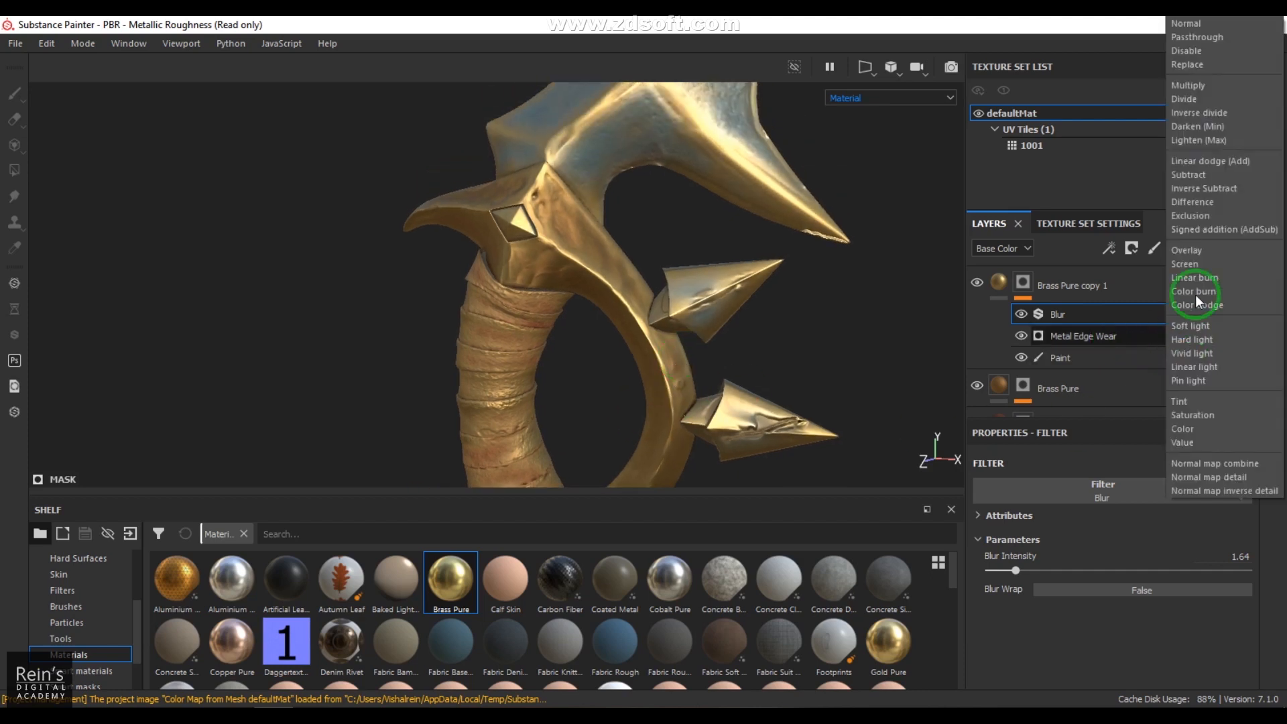
left_click(566, 310)
middle_click_drag(566, 310, 536, 429, "alt")
left_click_drag(536, 429, 595, 322, "alt")
left_click_drag(523, 342, 737, 301, "alt")
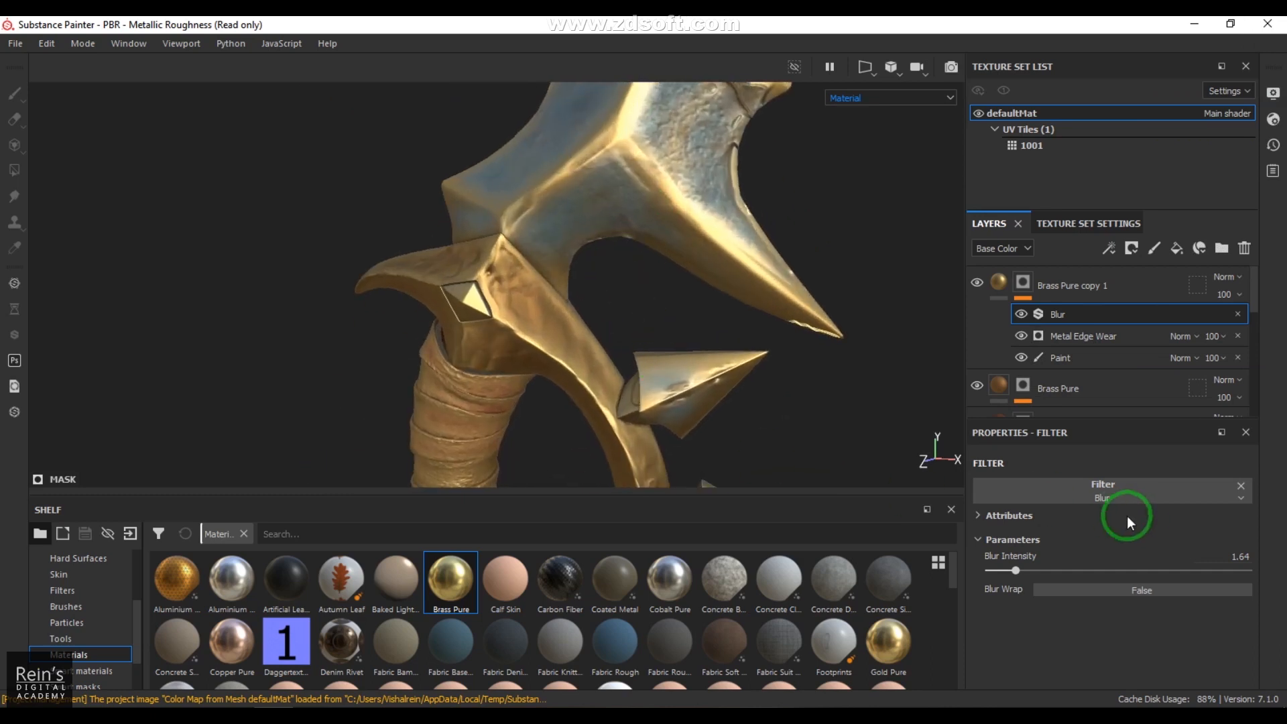
left_click(1181, 333)
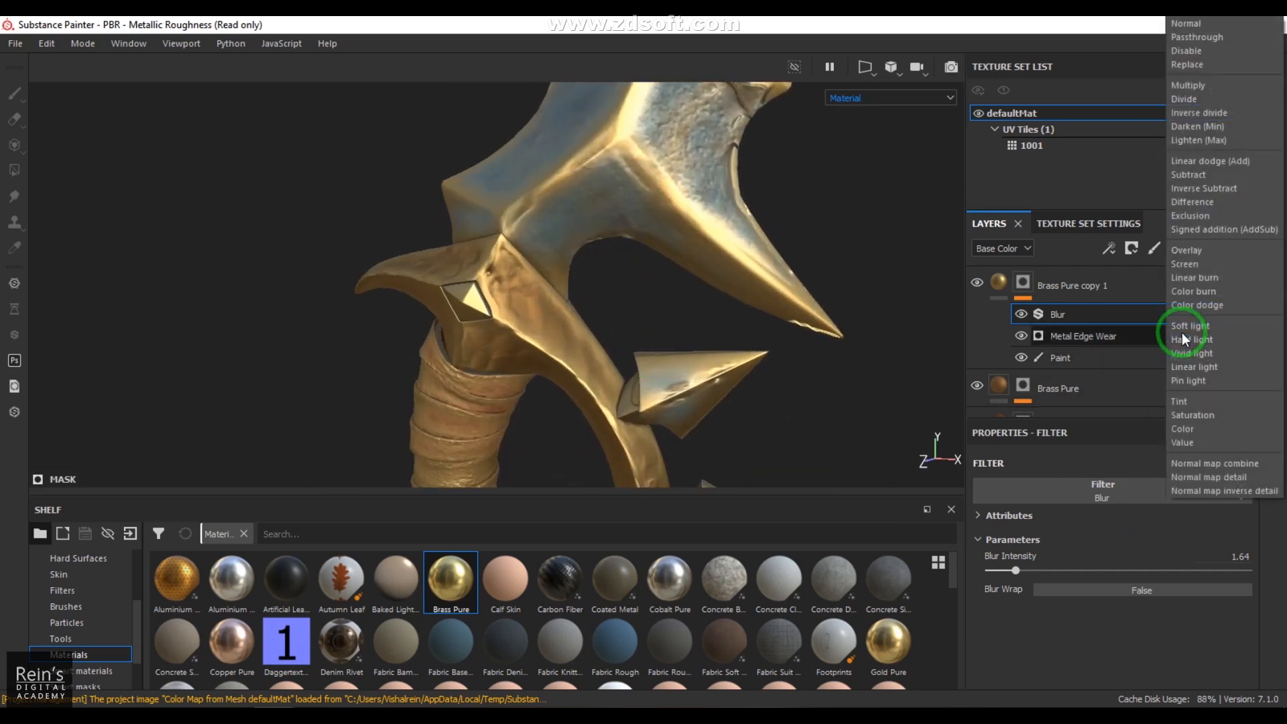
left_click(1188, 85)
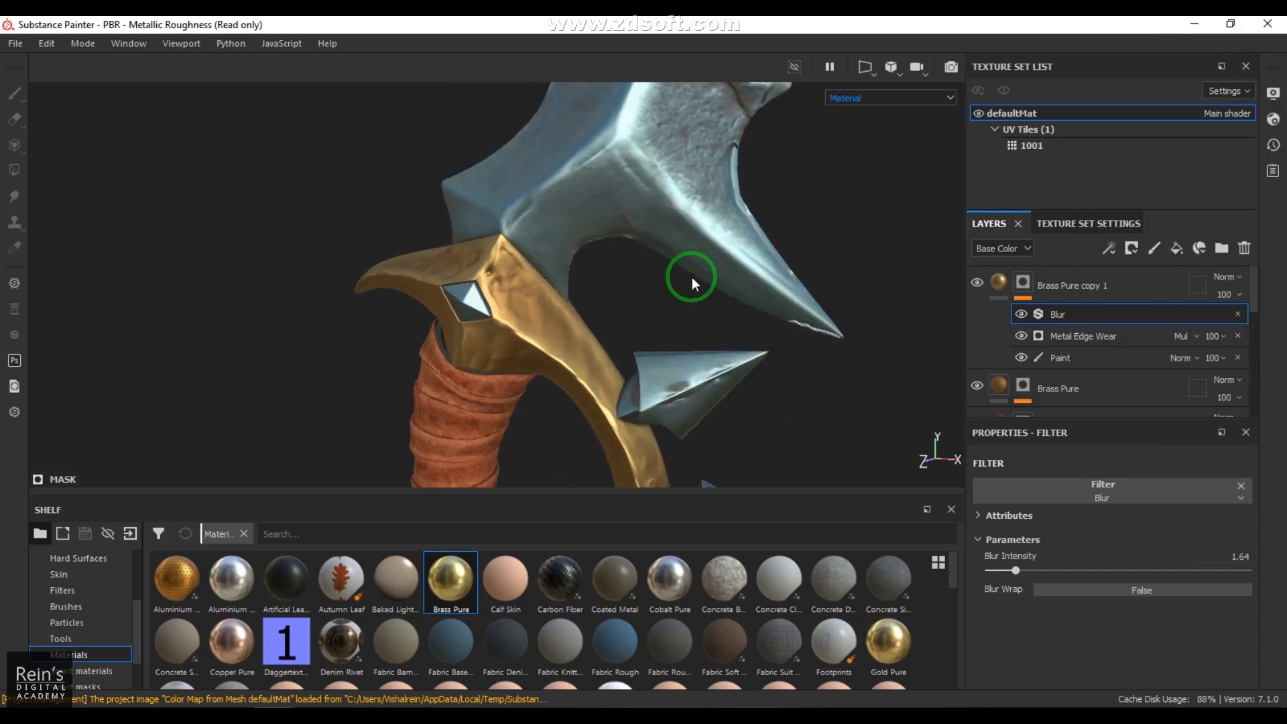
Step: Examine the worn brass guard from several angles, including a close view of its diamond-shaped gem
right_click_drag(623, 362, 586, 199, "alt")
left_click_drag(585, 199, 626, 348, "alt")
right_click_drag(626, 348, 704, 301, "alt")
middle_click_drag(704, 301, 614, 379, "alt")
right_click_drag(615, 380, 648, 362, "alt")
middle_click_drag(648, 362, 612, 333, "alt")
right_click_drag(612, 333, 623, 330, "alt")
middle_click_drag(624, 329, 648, 339, "alt")
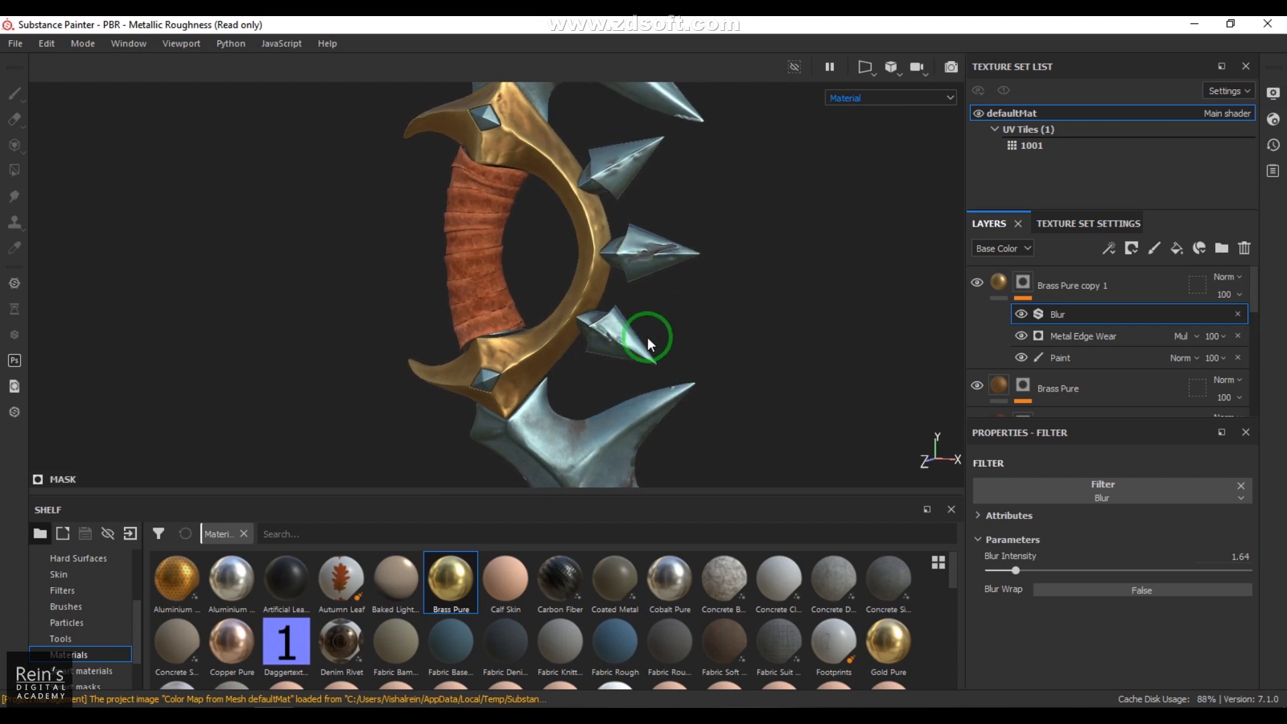
right_click_drag(794, 313, 630, 346, "alt")
middle_click_drag(630, 355, 654, 463, "alt")
left_click_drag(663, 409, 606, 296, "alt")
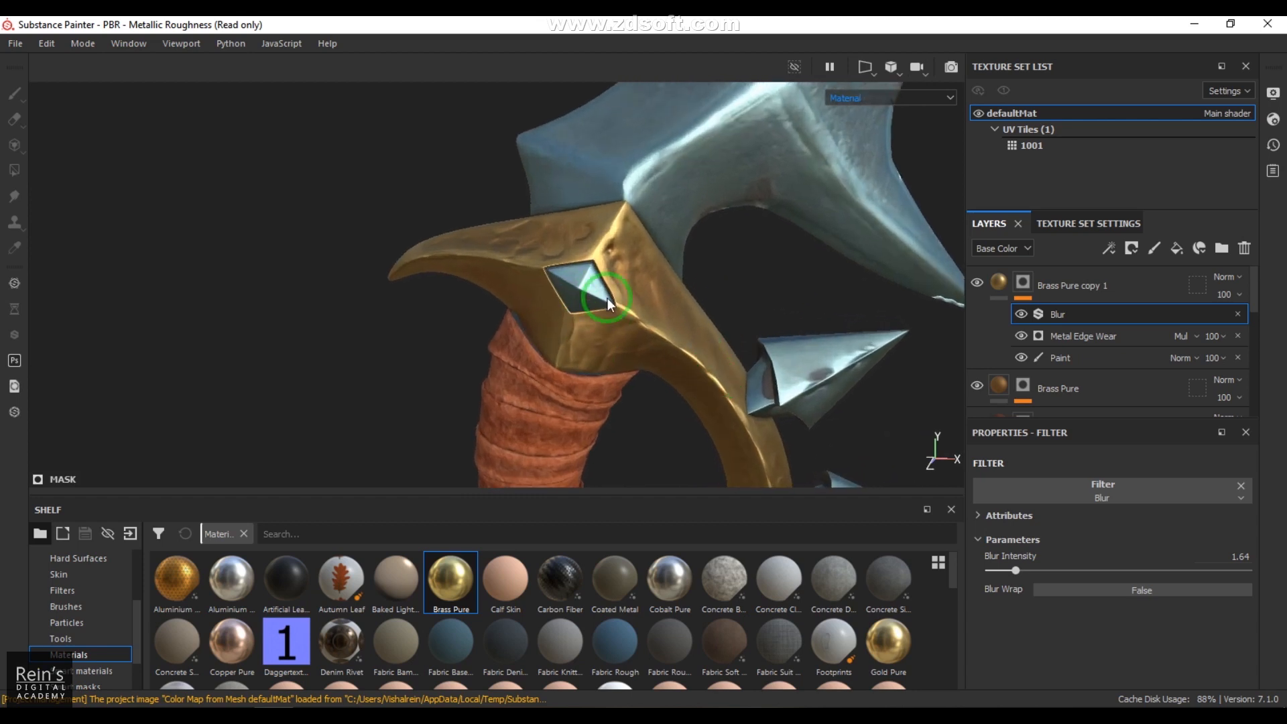
Step: Add the Brass Pure material as a new layer above Brass Pure copy 1
left_click(1124, 279)
scroll(514, 622, "down", 5)
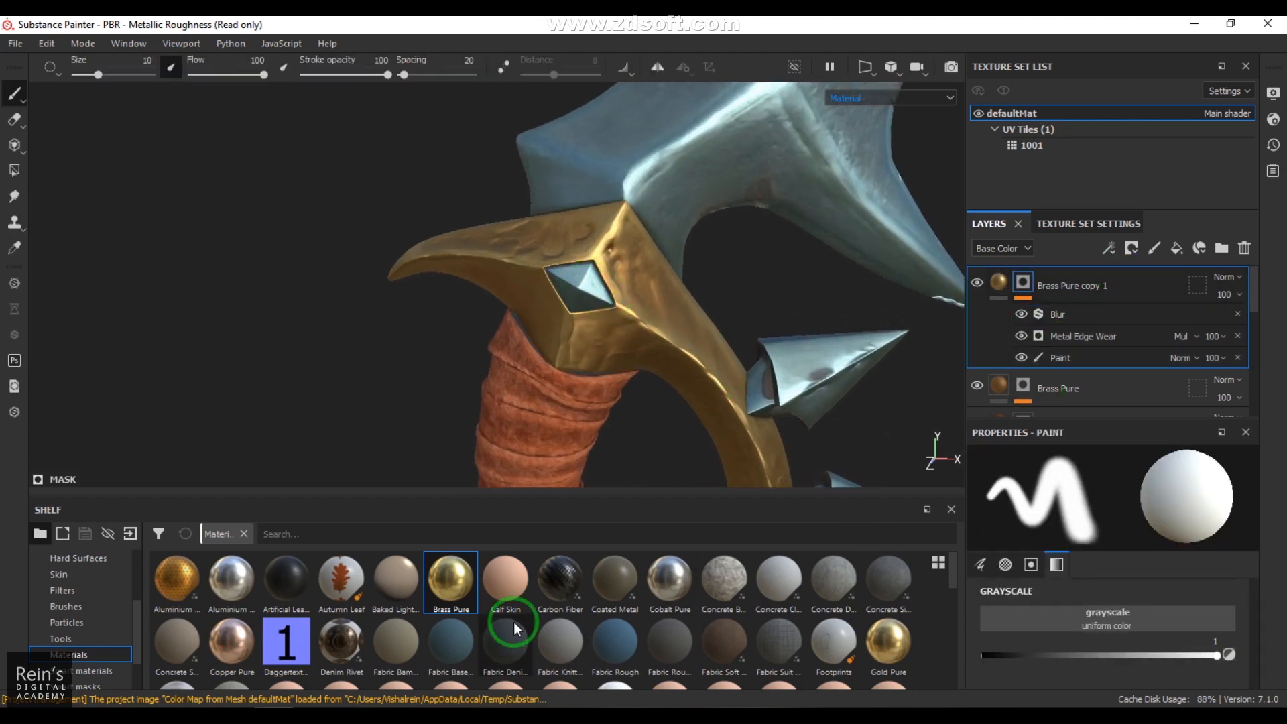
scroll(535, 633, "up", 5)
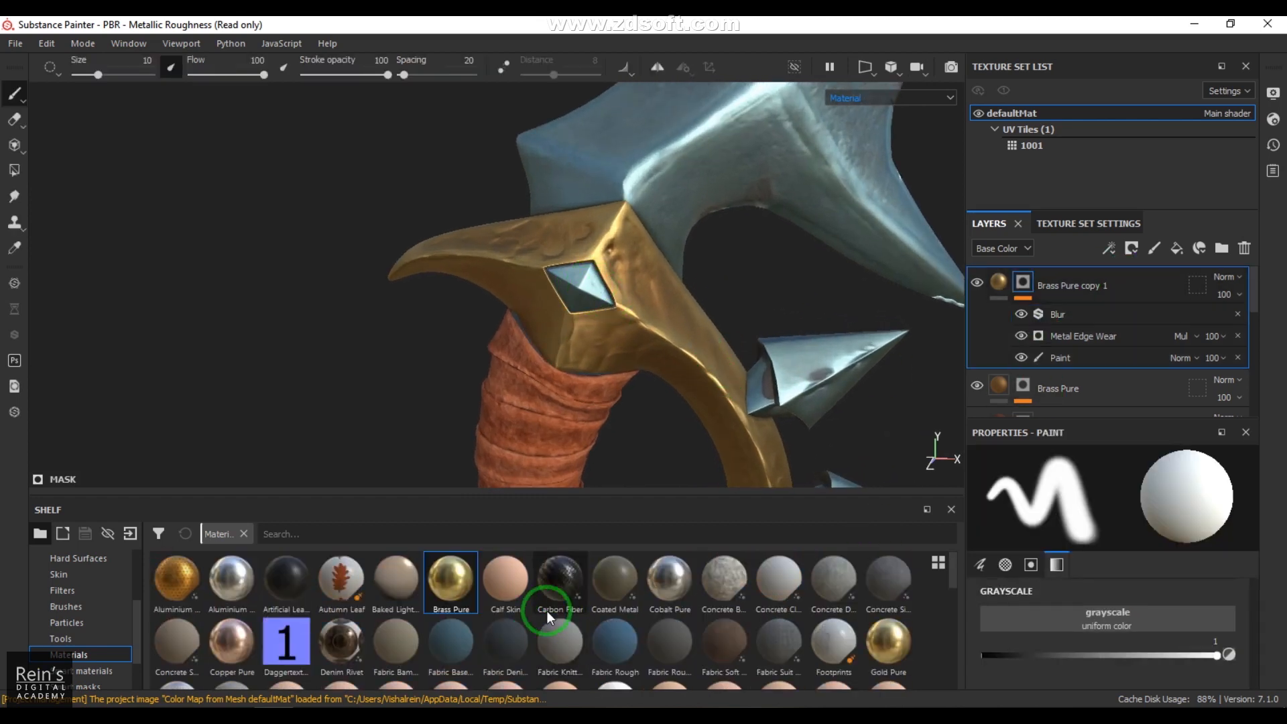
left_click_drag(439, 609, 629, 284)
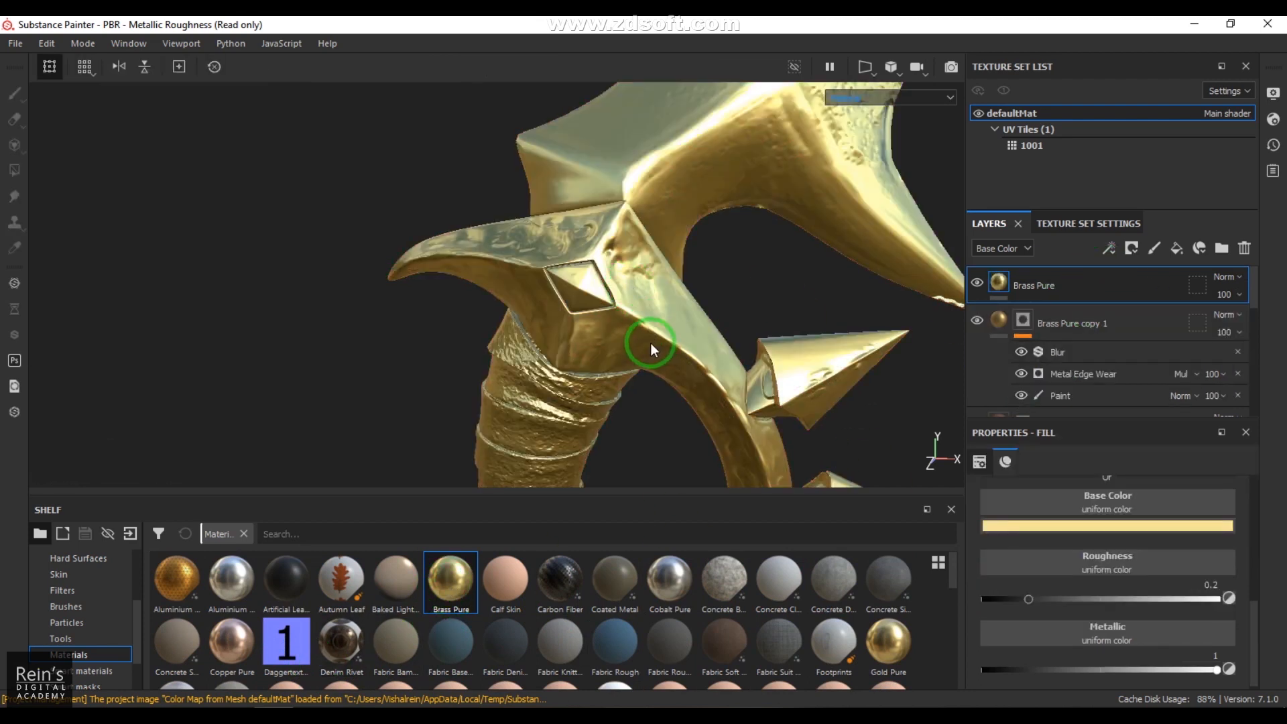
Step: Change the new Brass Pure layer's base color to a deep red
left_click(1064, 527)
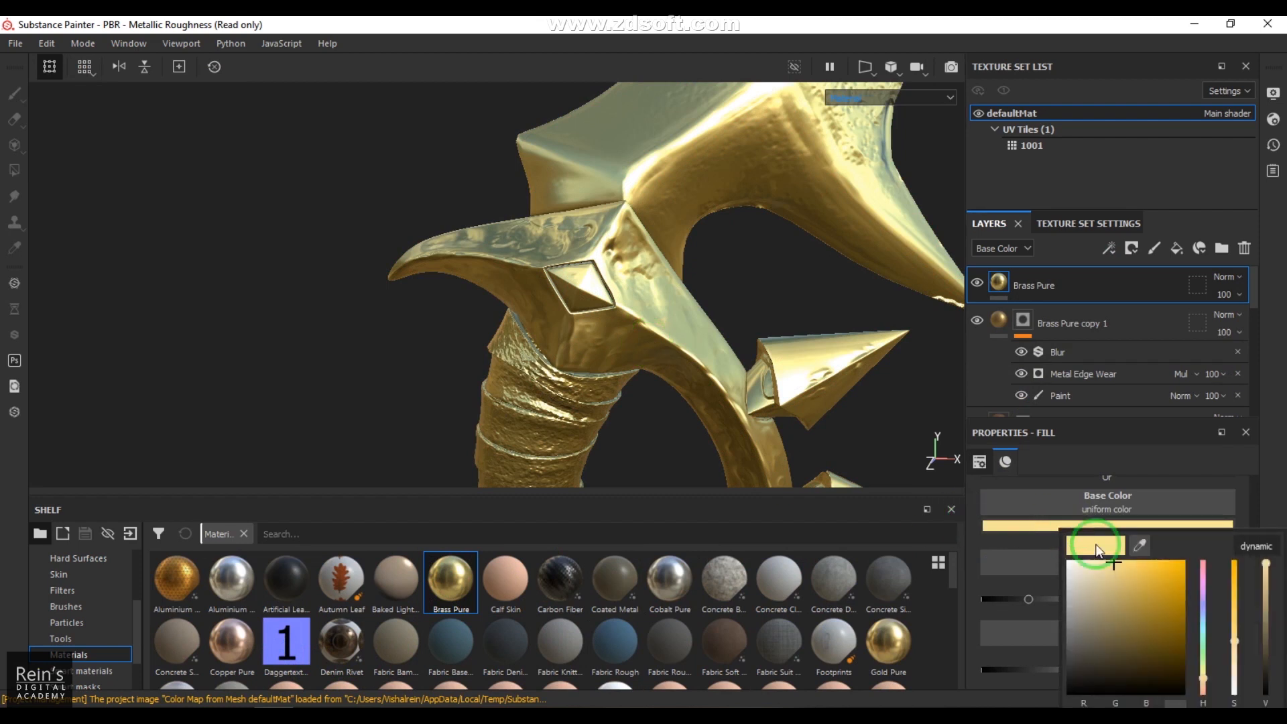
left_click(1203, 688)
left_click(1183, 622)
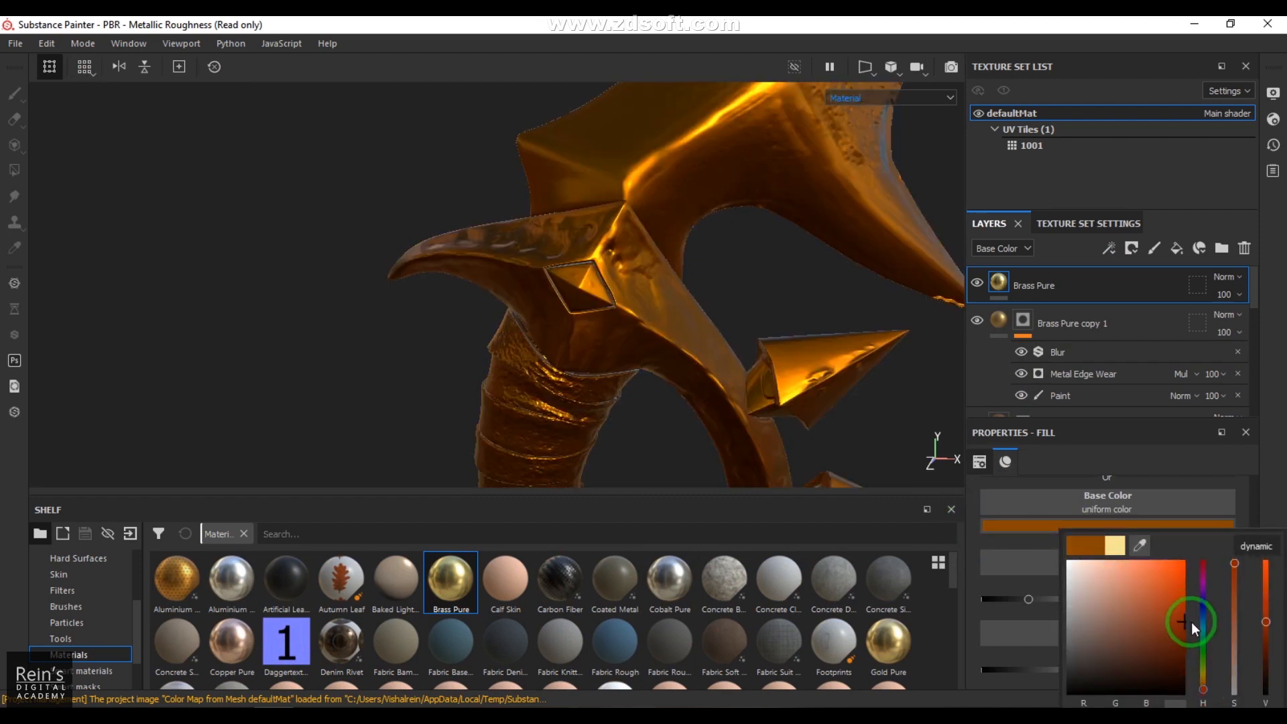
left_click(1205, 697)
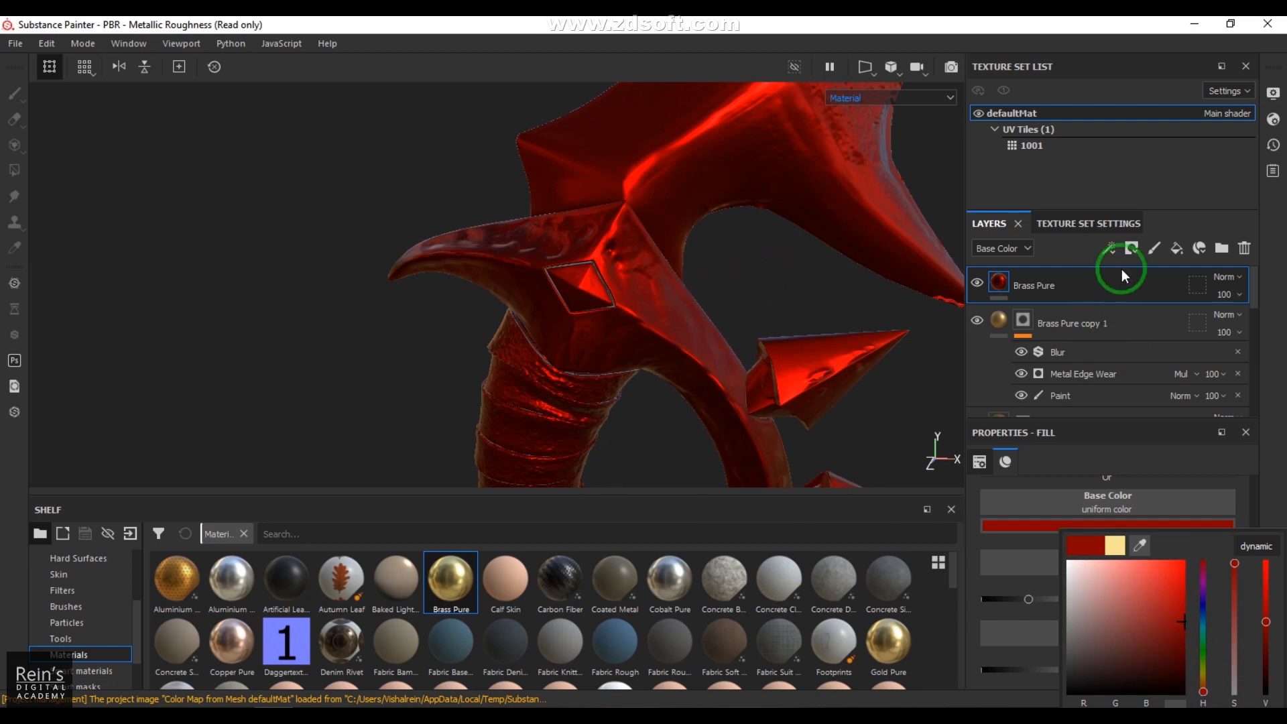
Step: Give the red Brass Pure layer a black mask with a Paint effect
left_click(1132, 248)
left_click(1091, 331)
left_click(1022, 283)
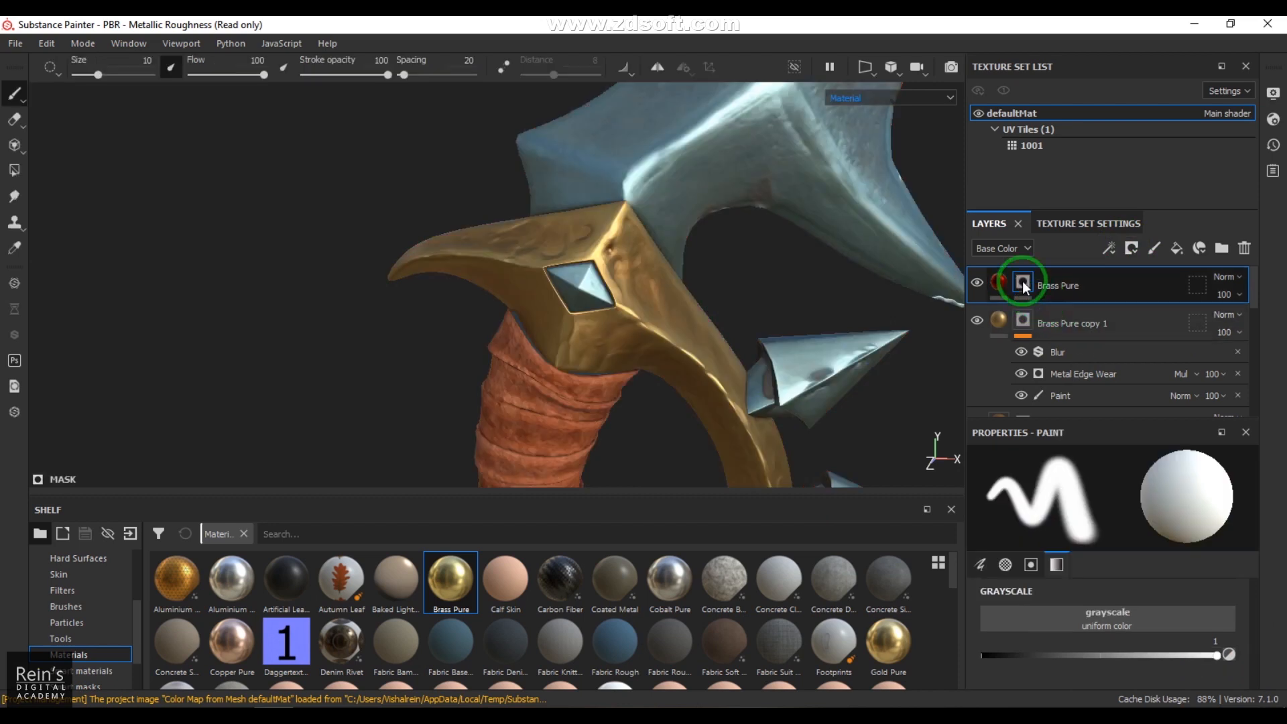
left_click(1109, 248)
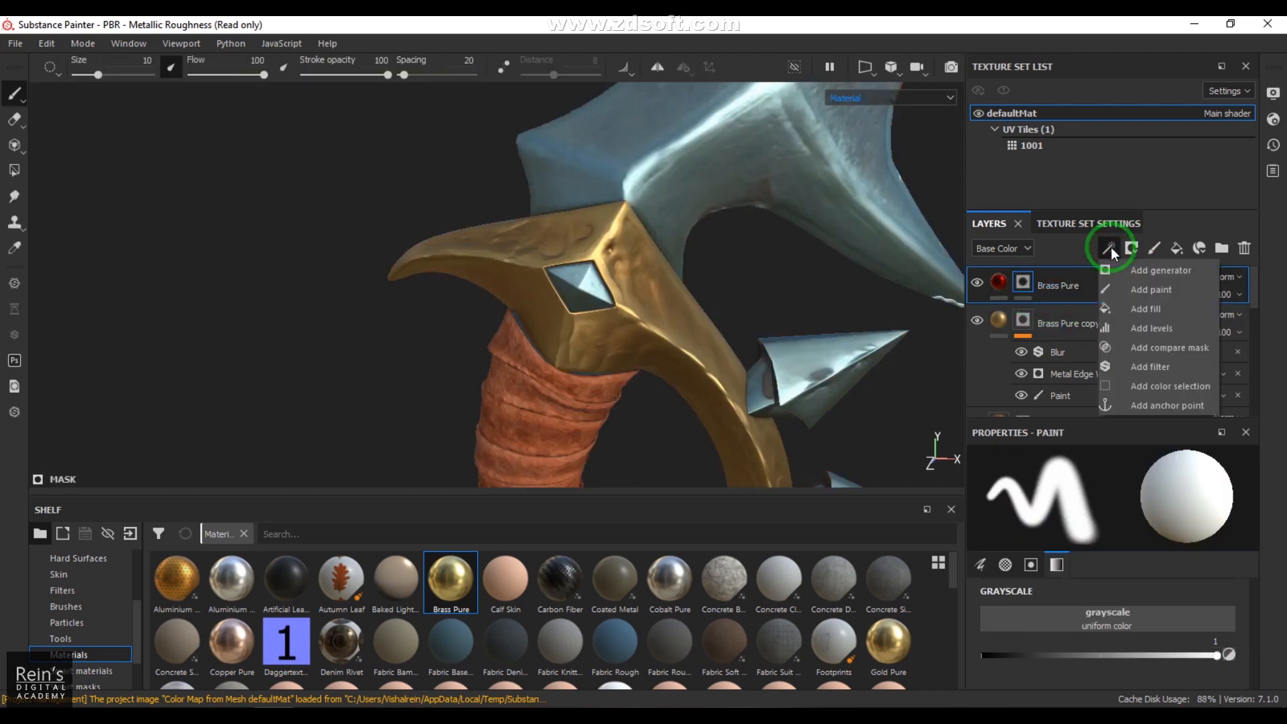
left_click(1136, 292)
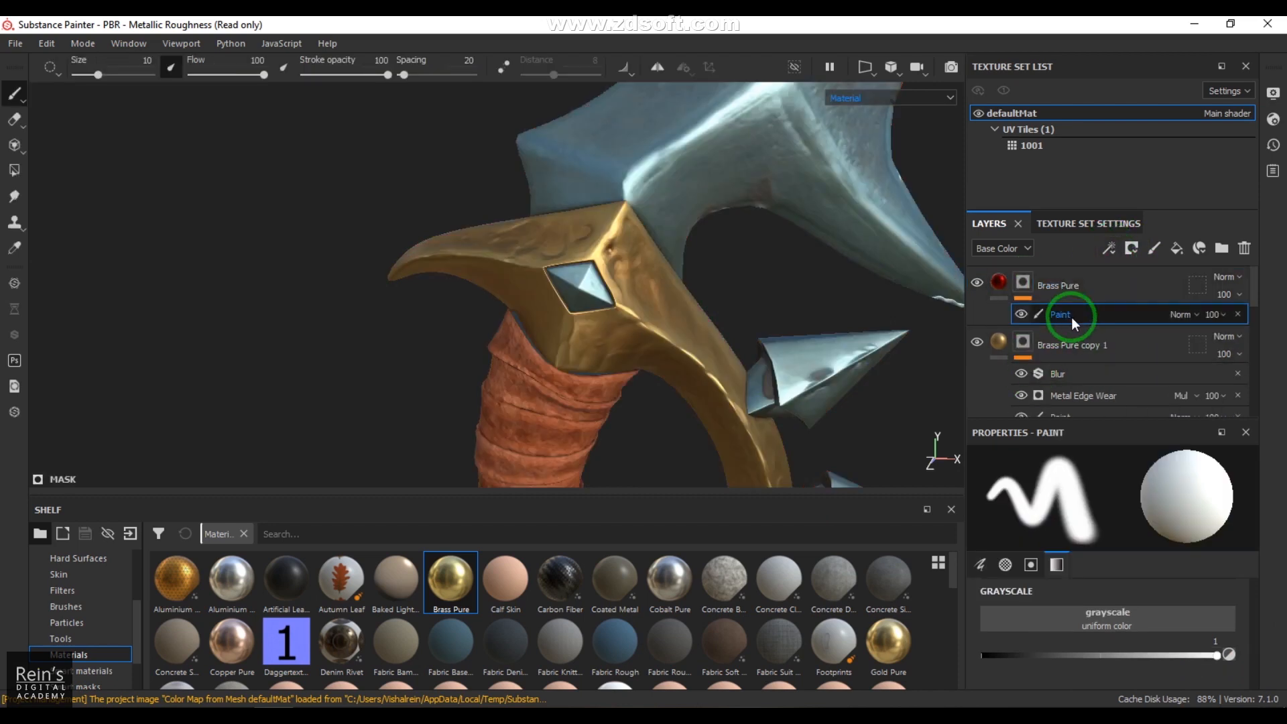
Step: Use Polygon Fill on the red Brass Pure mask to reveal the diamond gems on both sides of the upper guard
left_click(15, 171)
left_click(609, 303)
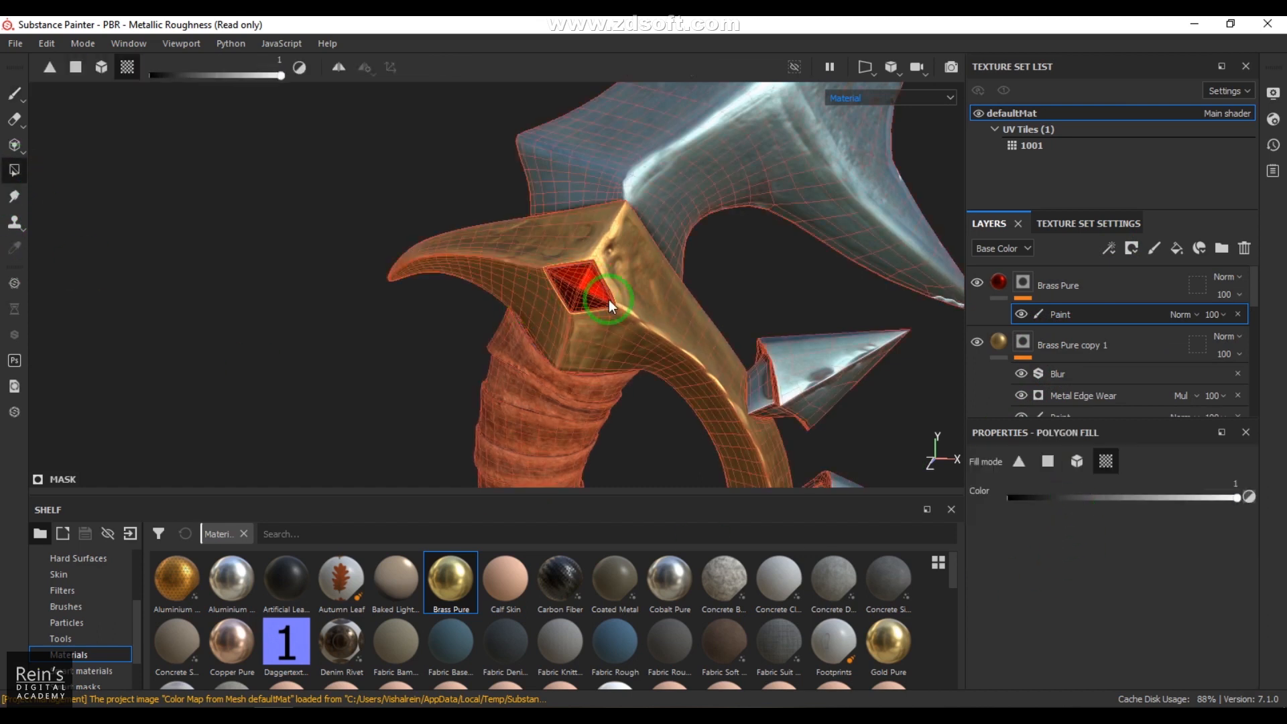
left_click_drag(733, 295, 186, 293, "alt")
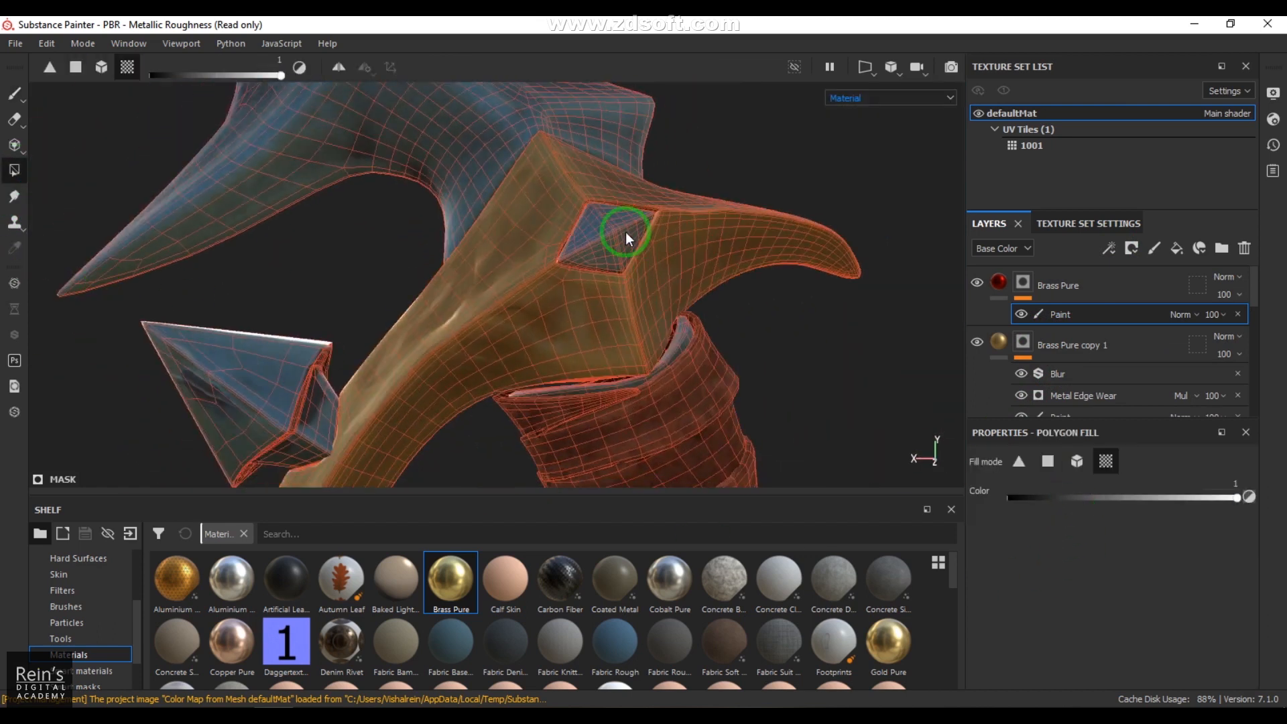
left_click_drag(681, 322, 589, 272, "alt")
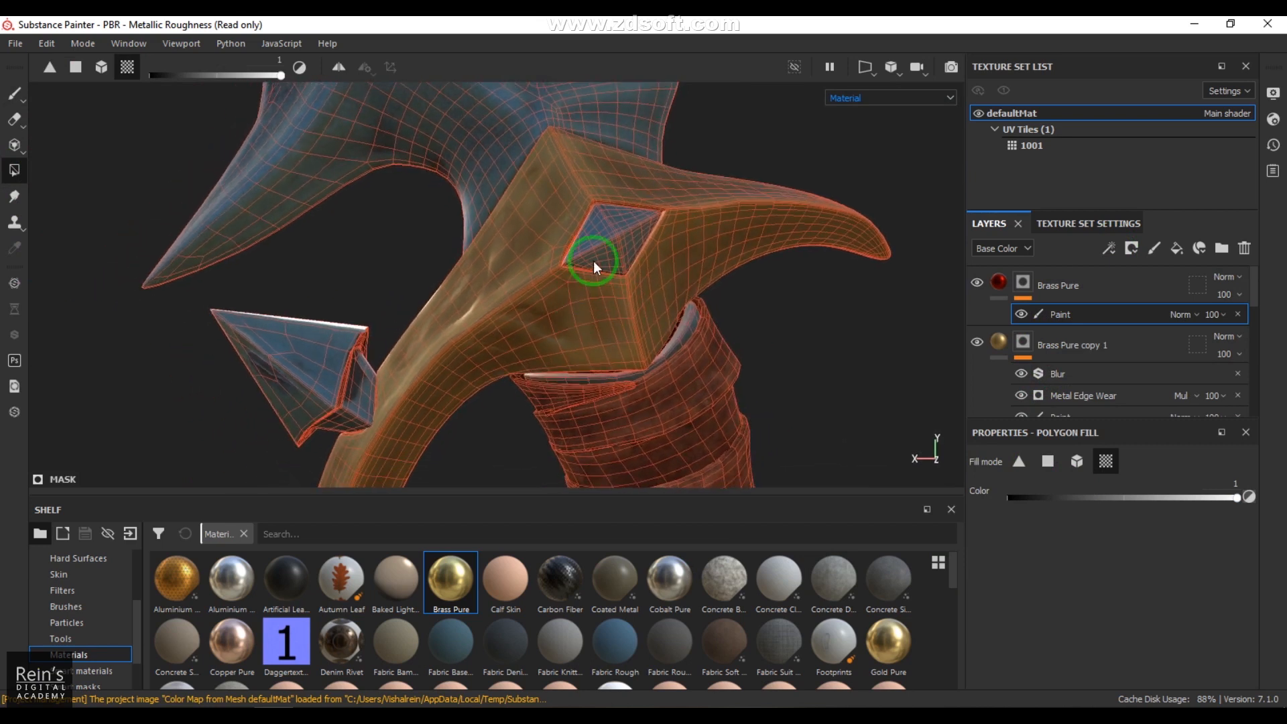
Step: Fill the diamond gems on both sides of the lower guard in the red Brass Pure layer's mask
right_click_drag(604, 261, 577, 87, "alt")
middle_click_drag(632, 332, 621, 194, "alt")
right_click_drag(620, 195, 658, 353, "alt")
scroll(658, 353, "down", 5)
middle_click_drag(661, 359, 681, 264, "alt")
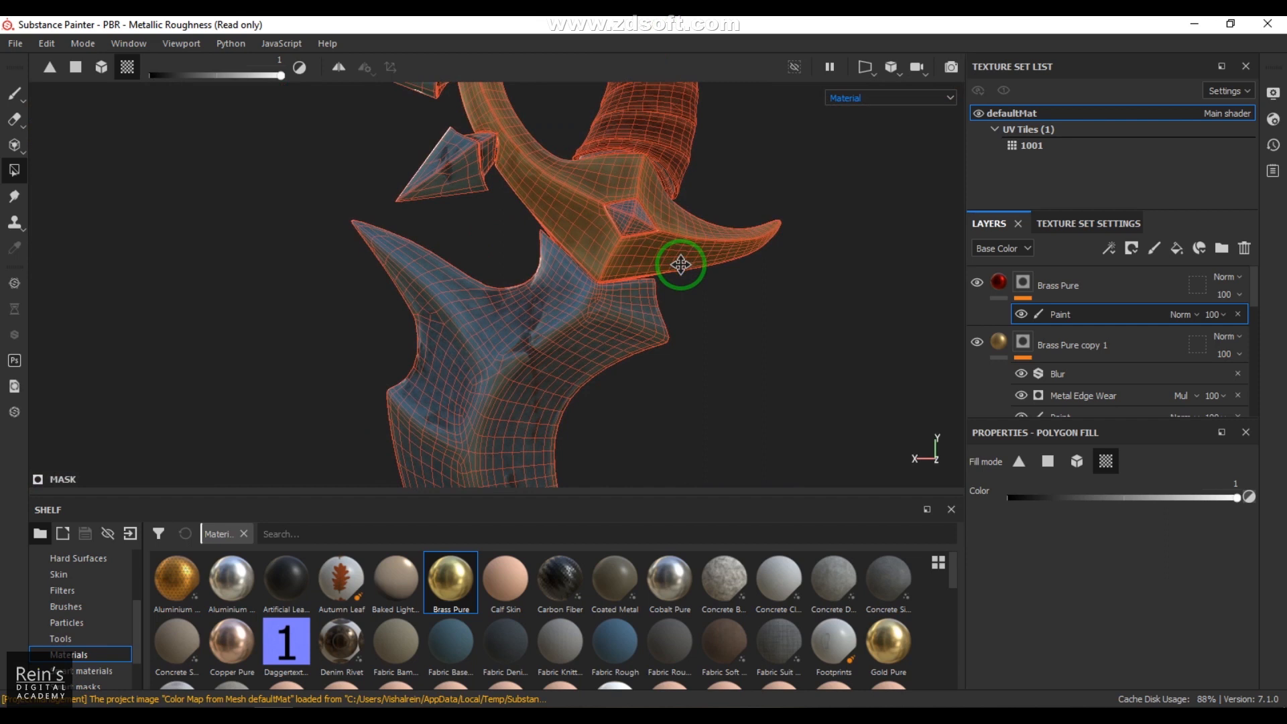
scroll(636, 233, "down", 1)
left_click_drag(540, 259, 702, 301, "alt")
scroll(606, 306, "down", 4)
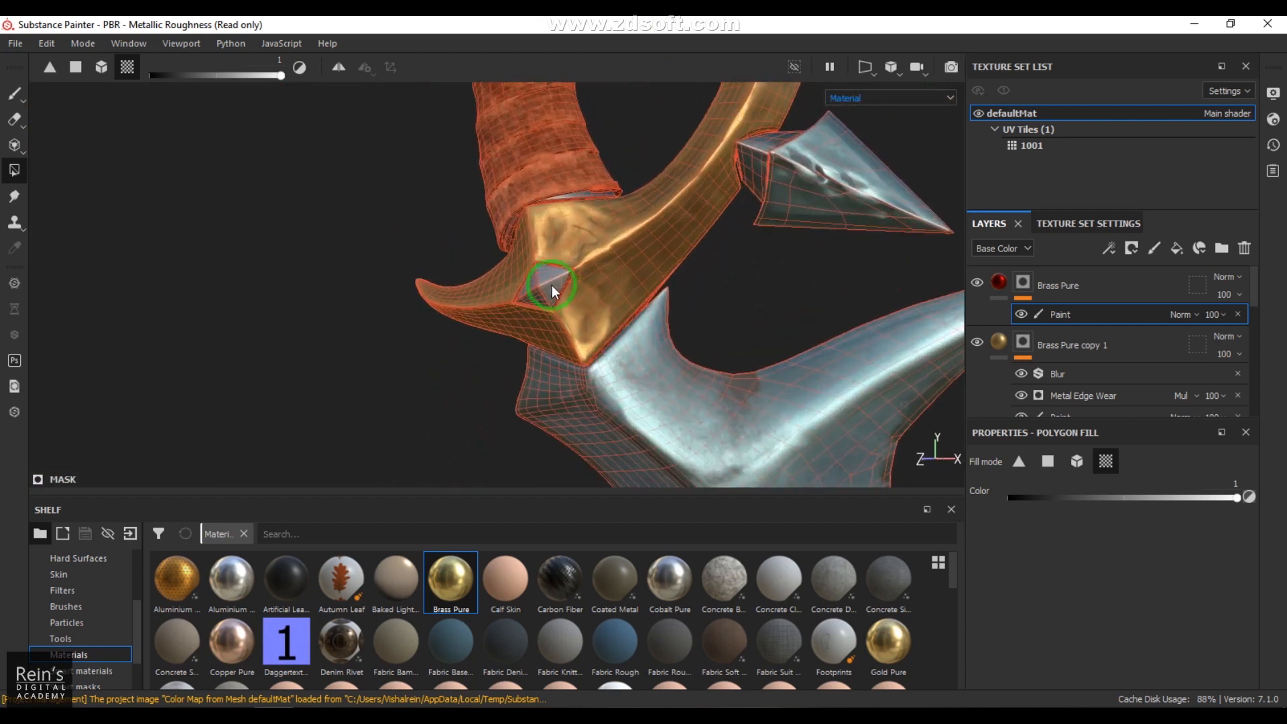
left_click_drag(629, 323, 400, 327, "alt")
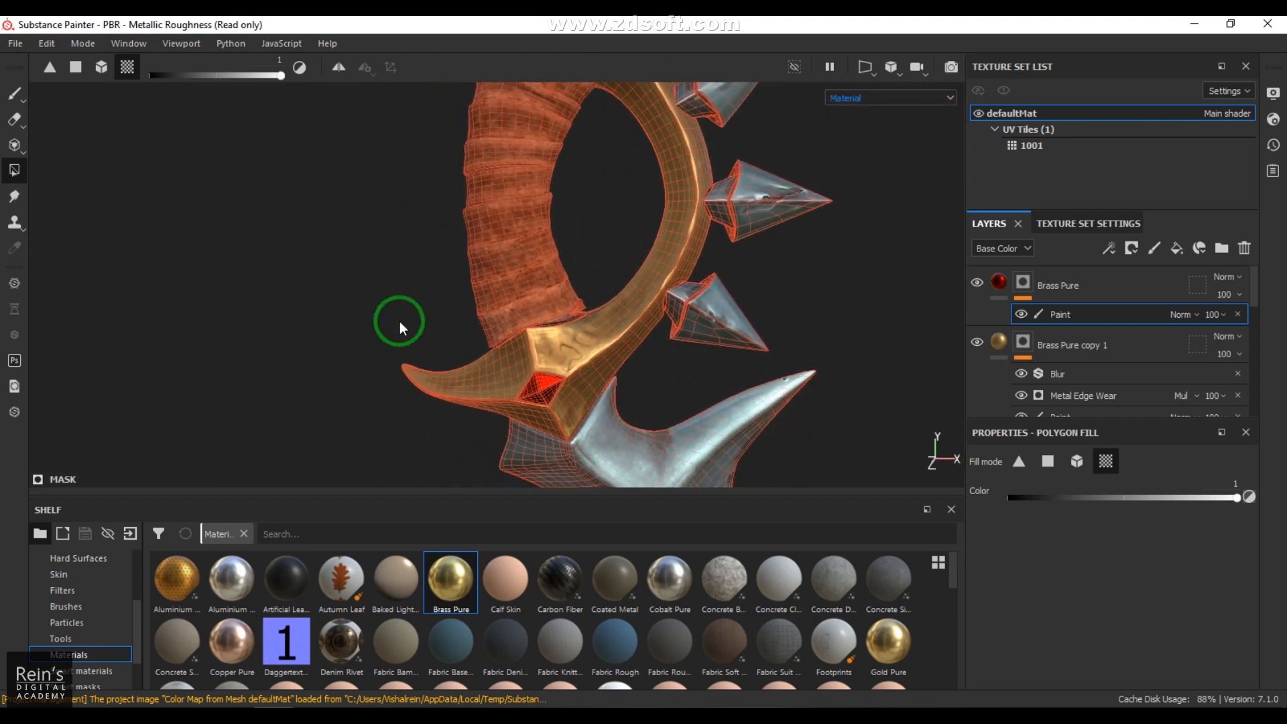
Step: Return to the Paint tool and examine the whole textured dagger and its red gems from several angles
left_click(24, 98)
right_click_drag(758, 373, 316, 313, "alt")
middle_click_drag(315, 313, 318, 382, "alt")
mouse_move(701, 361)
right_mouse_down("alt")
mouse_move(582, 351)
mouse_move(566, 291)
right_mouse_up("alt")
mouse_move(714, 306)
right_mouse_down("shift")
mouse_move(567, 299)
mouse_move(715, 316)
mouse_move(701, 316)
right_mouse_up("shift")
middle_click_drag(647, 362, 623, 451, "alt")
right_click_drag(623, 450, 754, 360, "alt")
middle_click_drag(727, 362, 709, 298, "alt")
mouse_move(709, 299)
left_mouse_down("alt")
mouse_move(775, 286)
mouse_move(574, 293)
mouse_move(630, 301)
left_mouse_up("alt")
middle_click_drag(640, 390, 646, 291, "alt")
middle_click_drag(652, 351, 651, 209, "alt")
middle_click_drag(656, 316, 644, 566, "alt")
right_click_drag(621, 302, 690, 373, "alt")
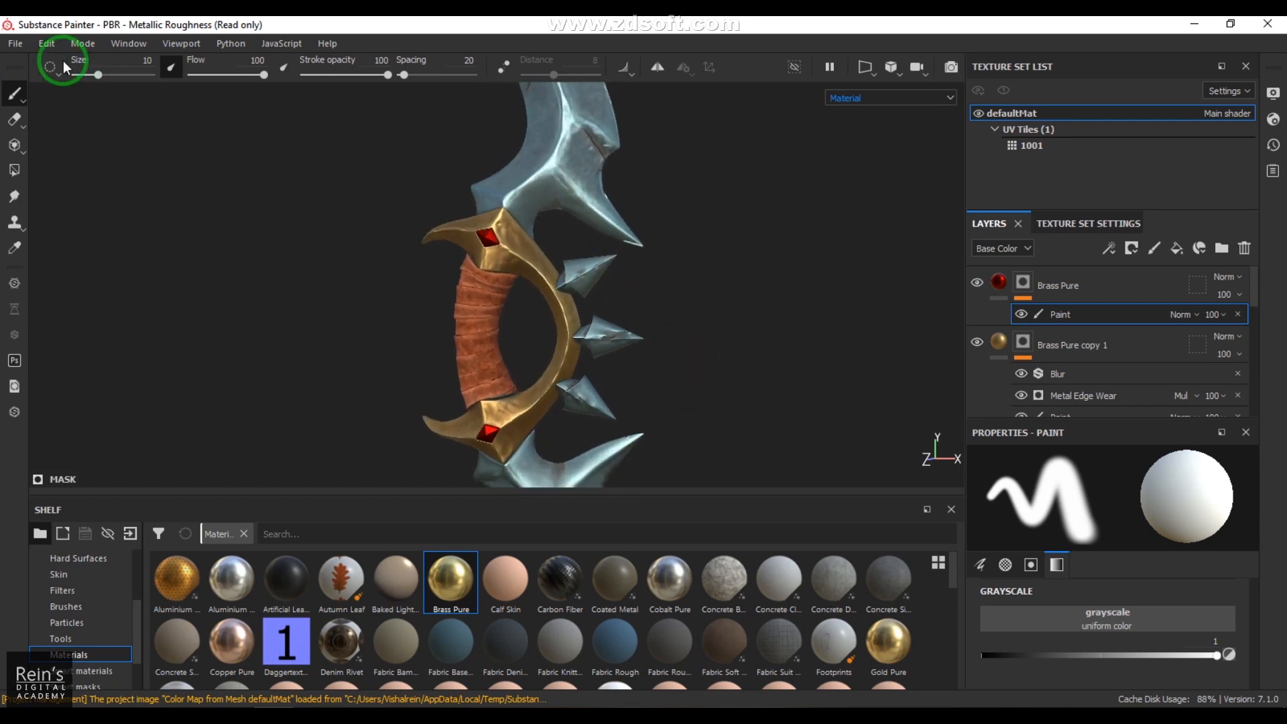
Step: Switch the project from painting to rendering mode
left_click(81, 43)
left_click(108, 75)
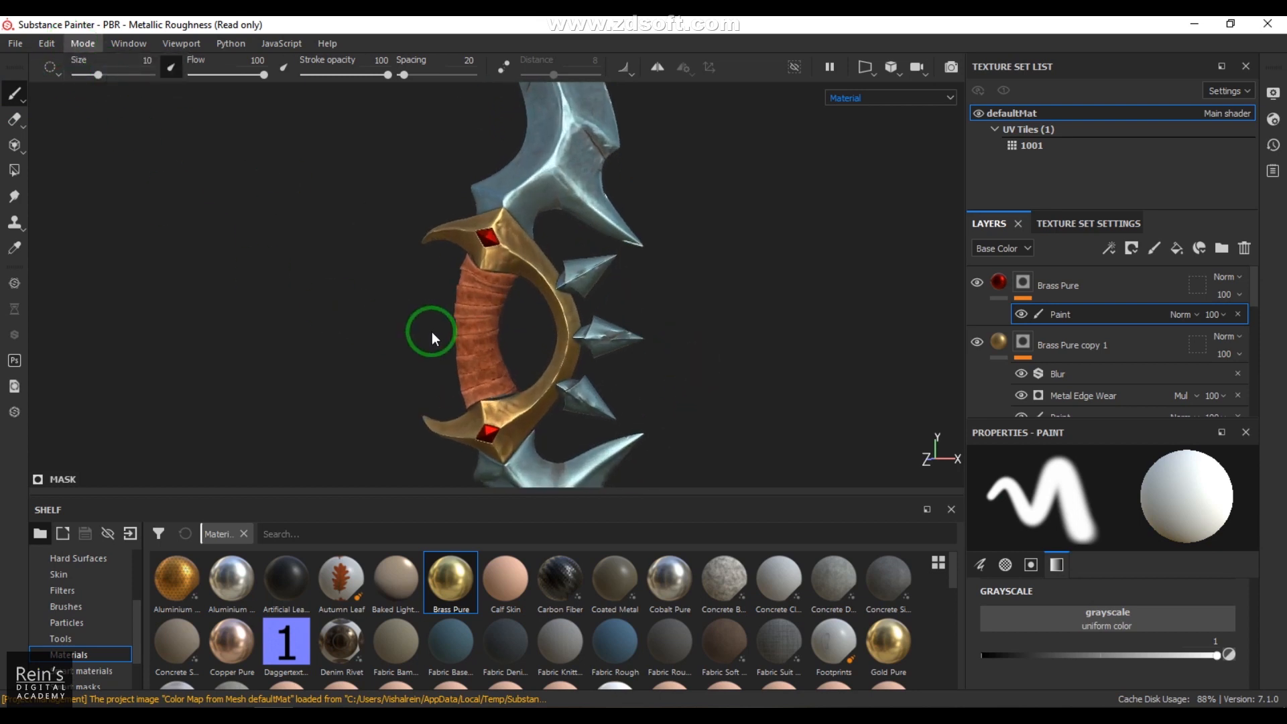